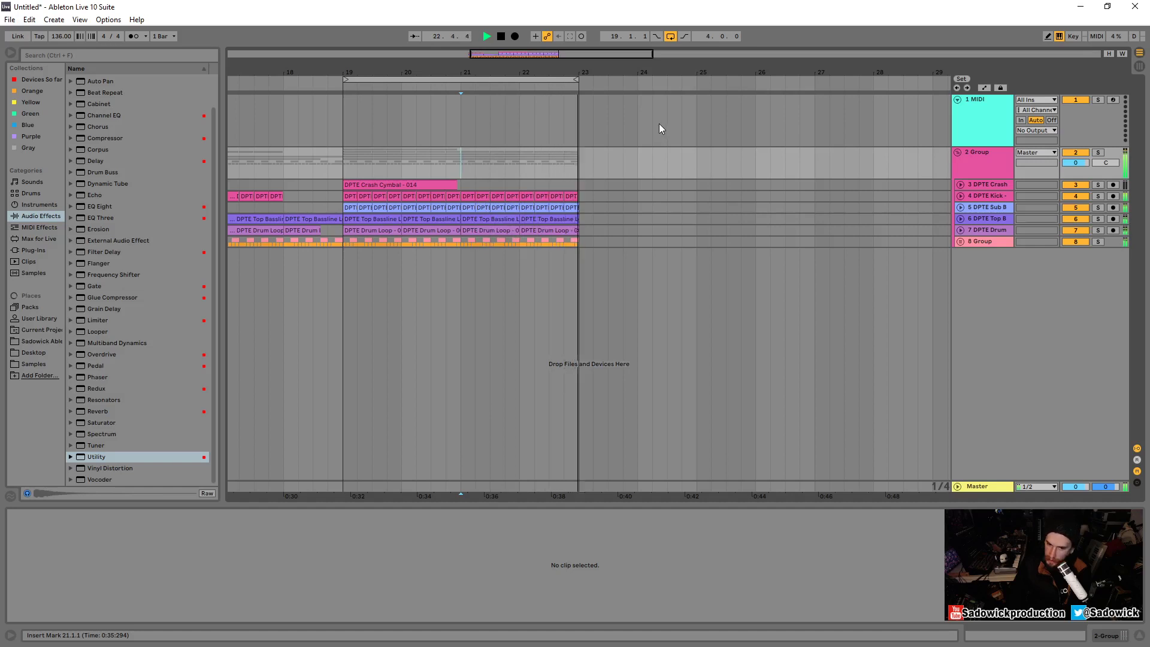
Stop playback, place the insert marker at bar 21 and insert a new audio track below the existing groups
key("space")
left_click(459, 159)
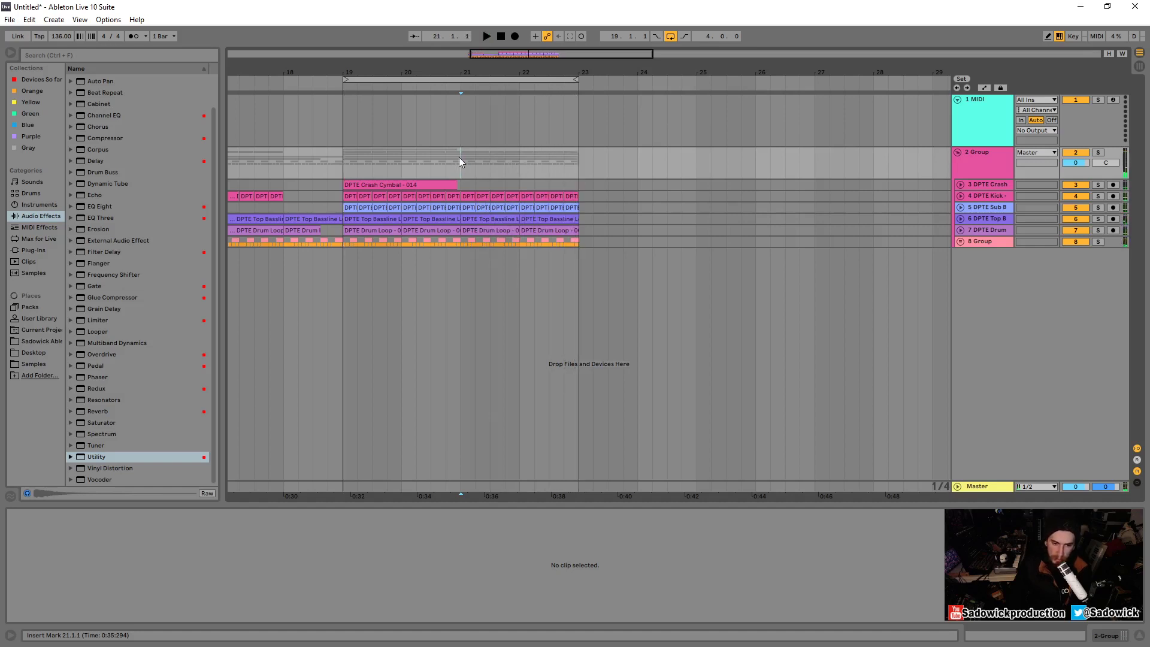
right_click(981, 263)
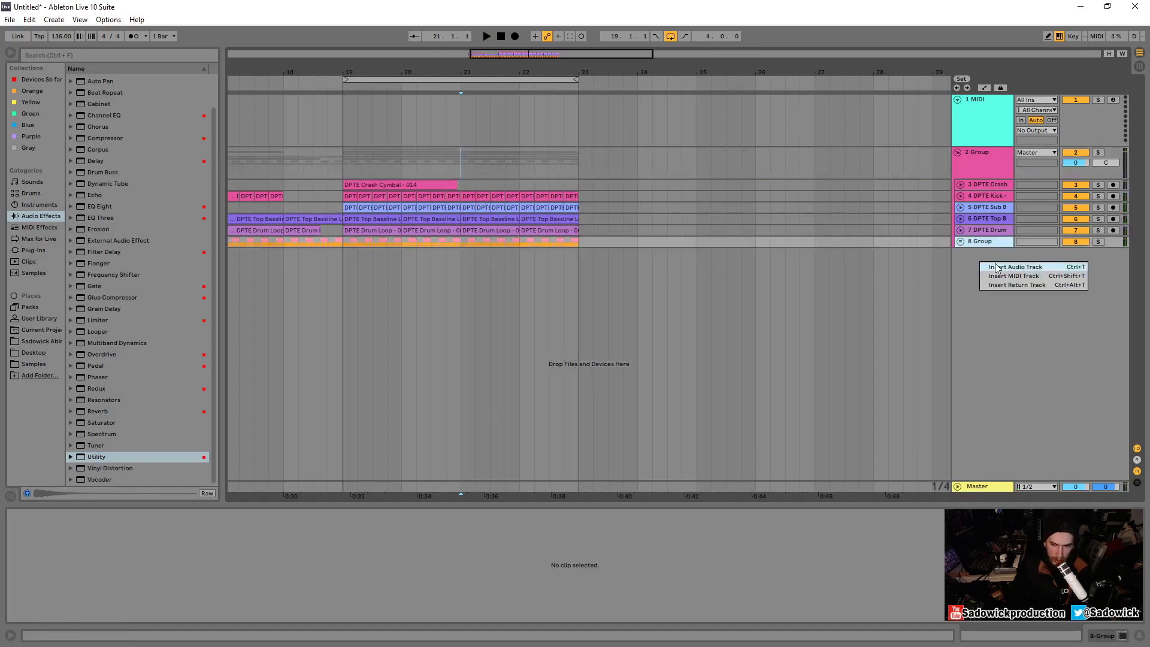
left_click(997, 268)
left_click_drag(980, 259, 991, 311)
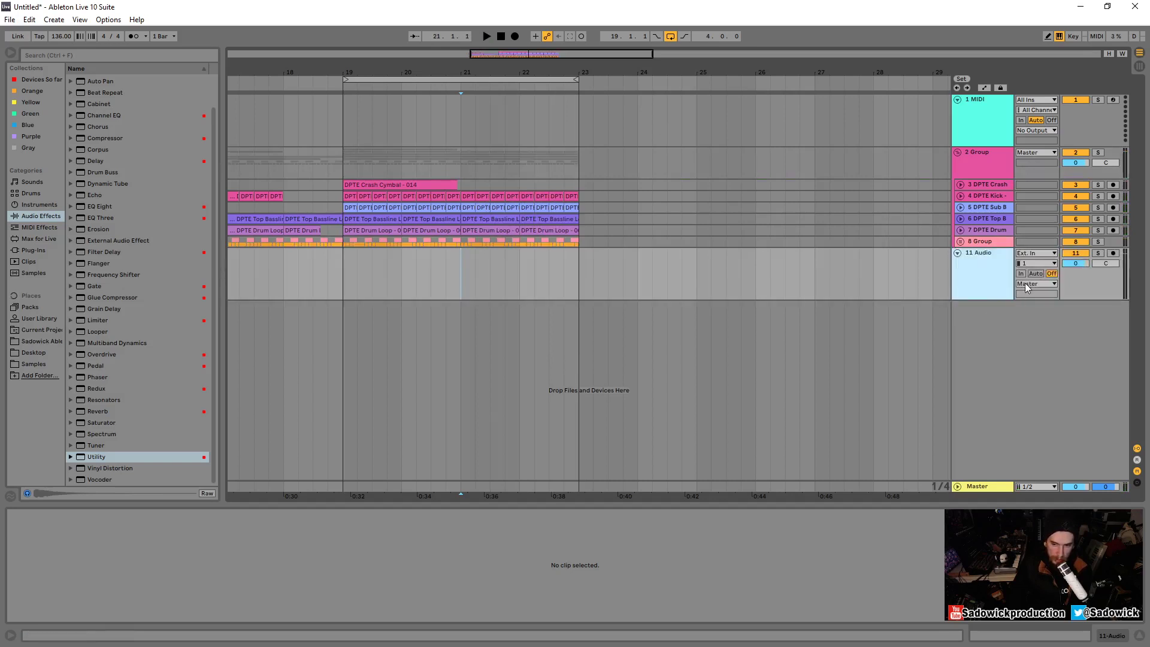
Set the new audio track's input to Resampling with monitoring In, and arm it for recording
left_click(1038, 254)
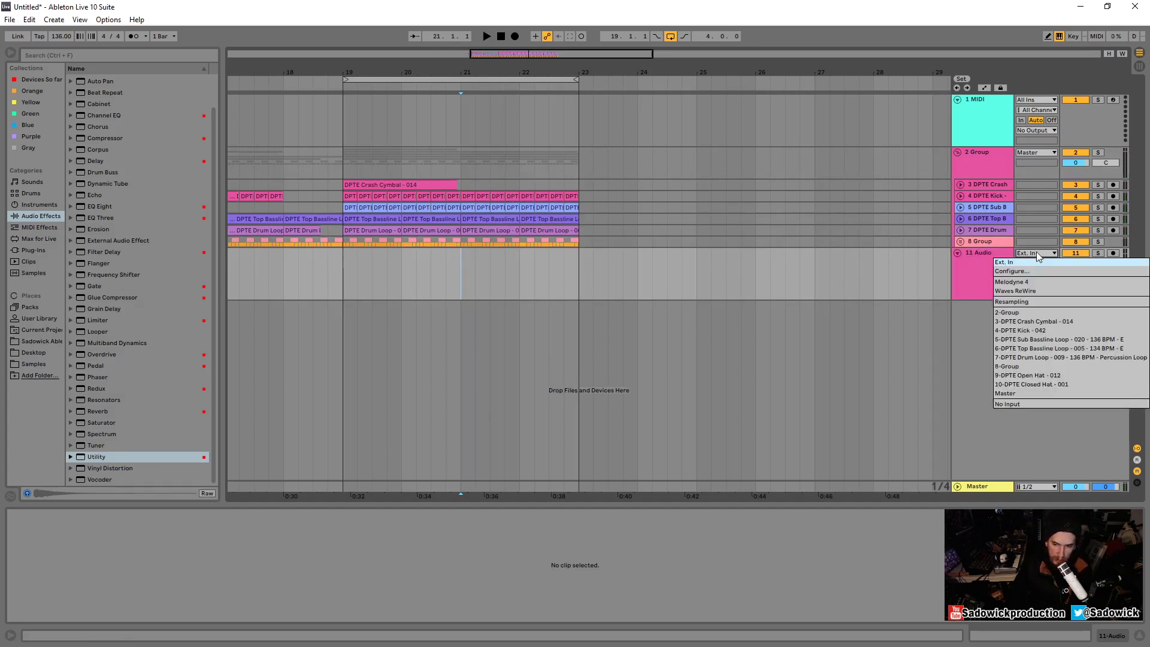
left_click(1018, 301)
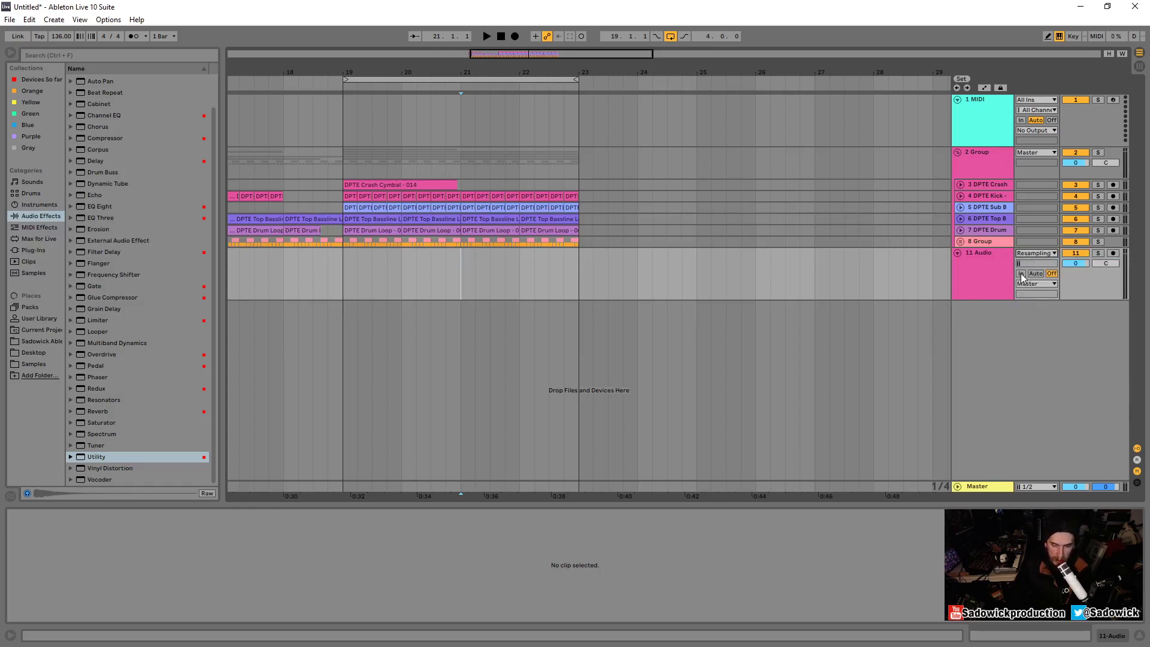
left_click(1021, 274)
left_click(1075, 254)
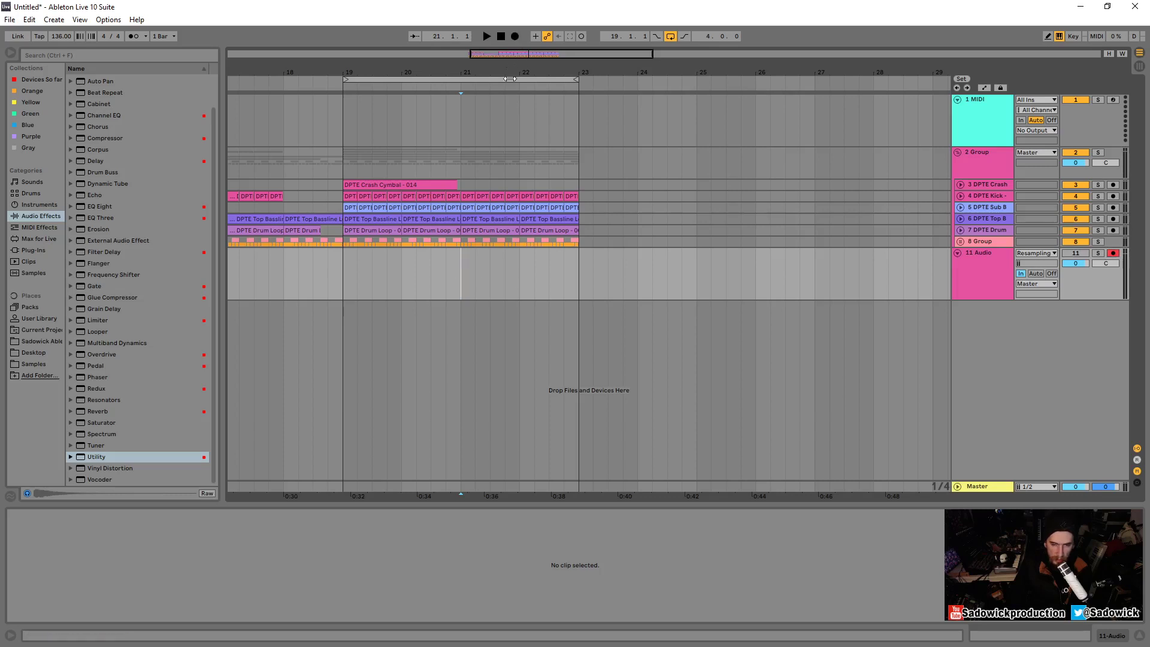
Record the mix onto the 11 Audio track from bar 21, and delete the recorded material before bar 22
left_click(515, 37)
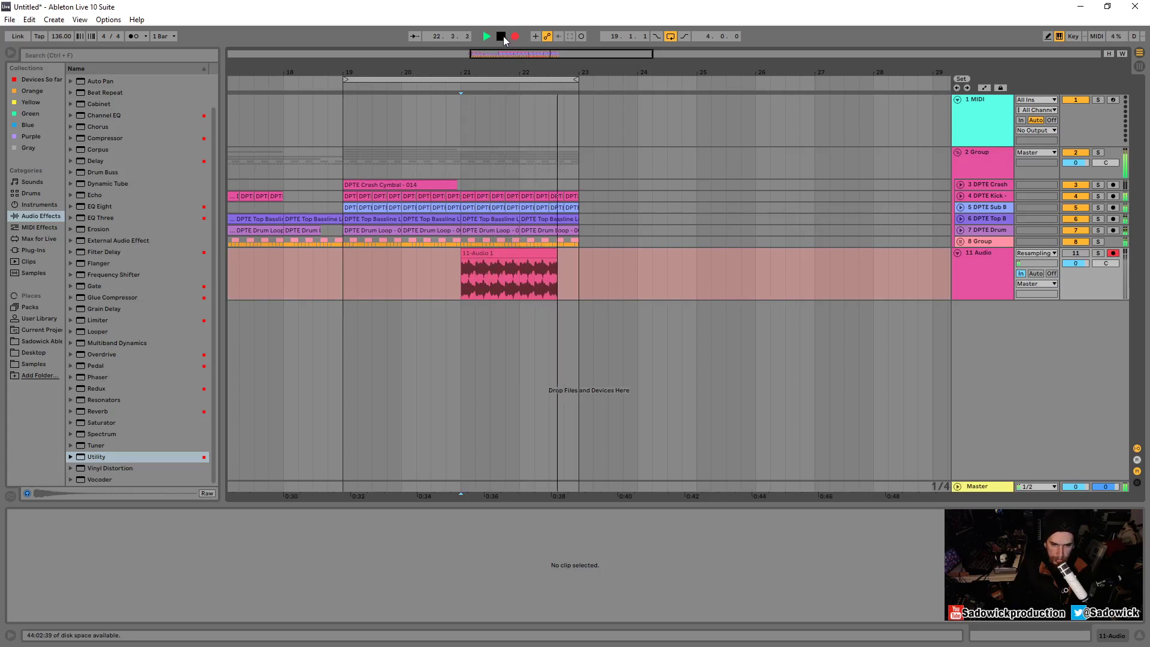
left_click(501, 38)
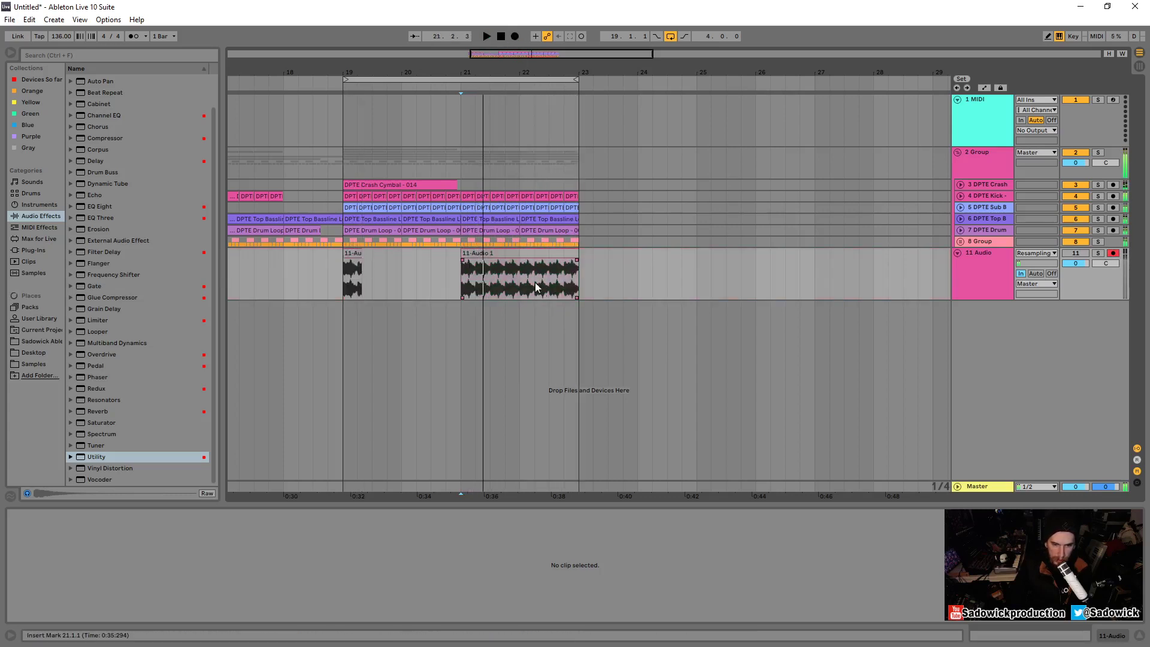
left_click_drag(526, 282, 311, 253)
key("Delete")
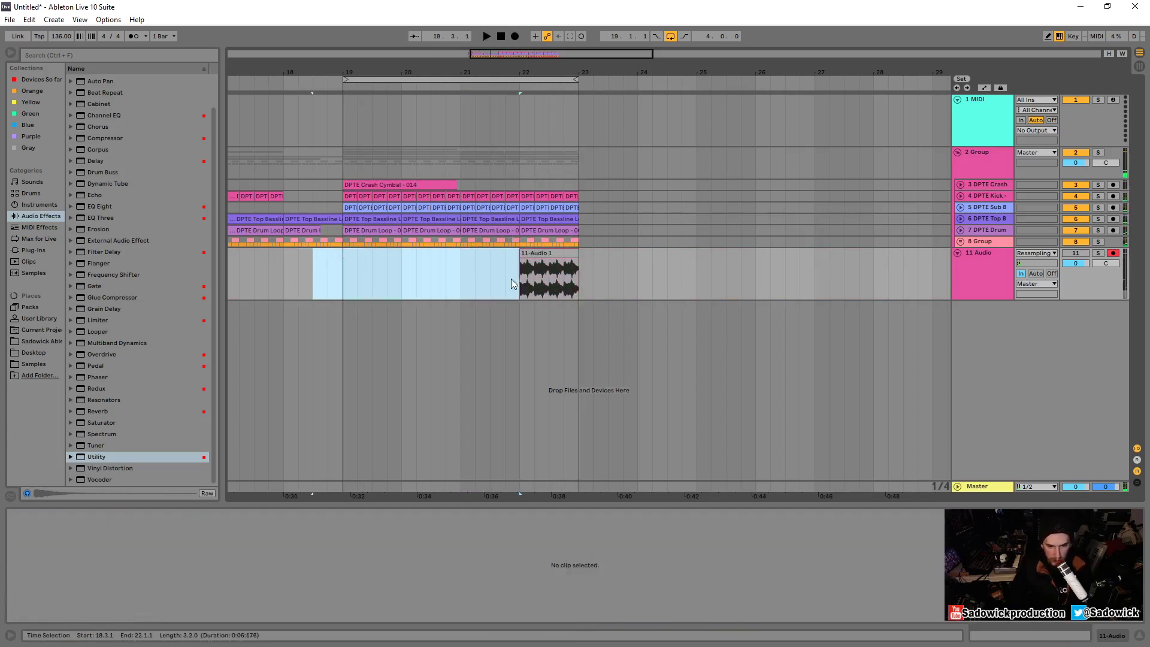
Set the 11 Audio track's monitoring to Auto and solo it to audition the recorded clip
left_click(1036, 274)
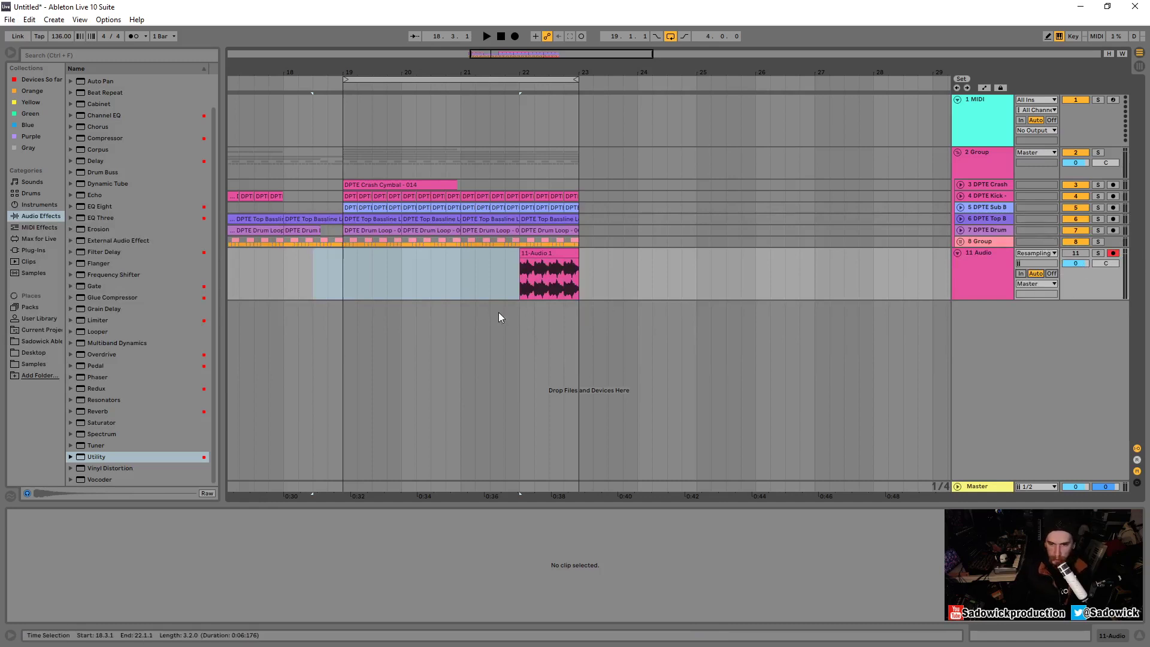
left_click(550, 256)
left_click(1099, 253)
key("space")
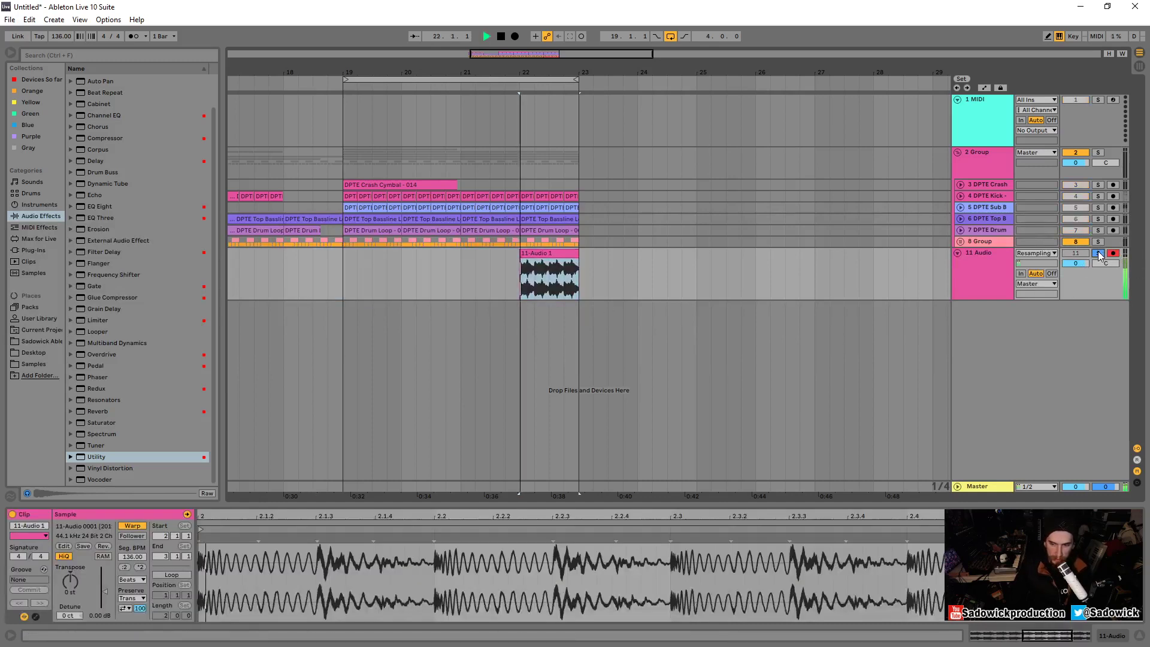
left_click(501, 37)
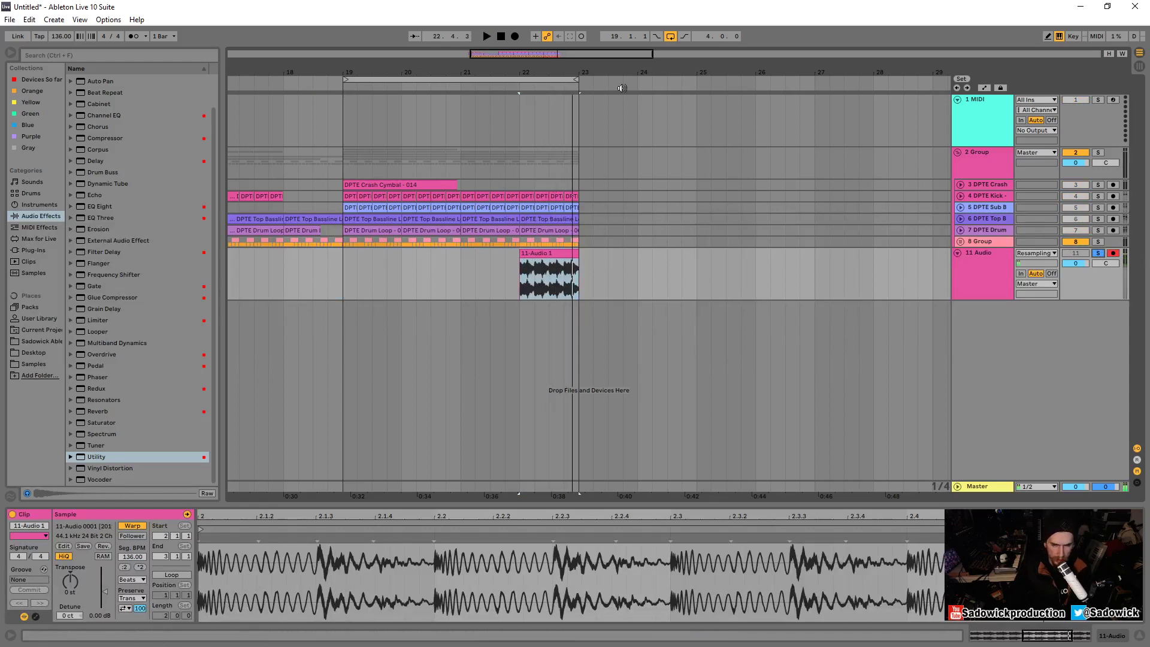
Delete all original clips in both groups between bars 22 and 23, keeping the resampled recording
left_click_drag(543, 69, 542, 156)
key("minus")
left_click(578, 274)
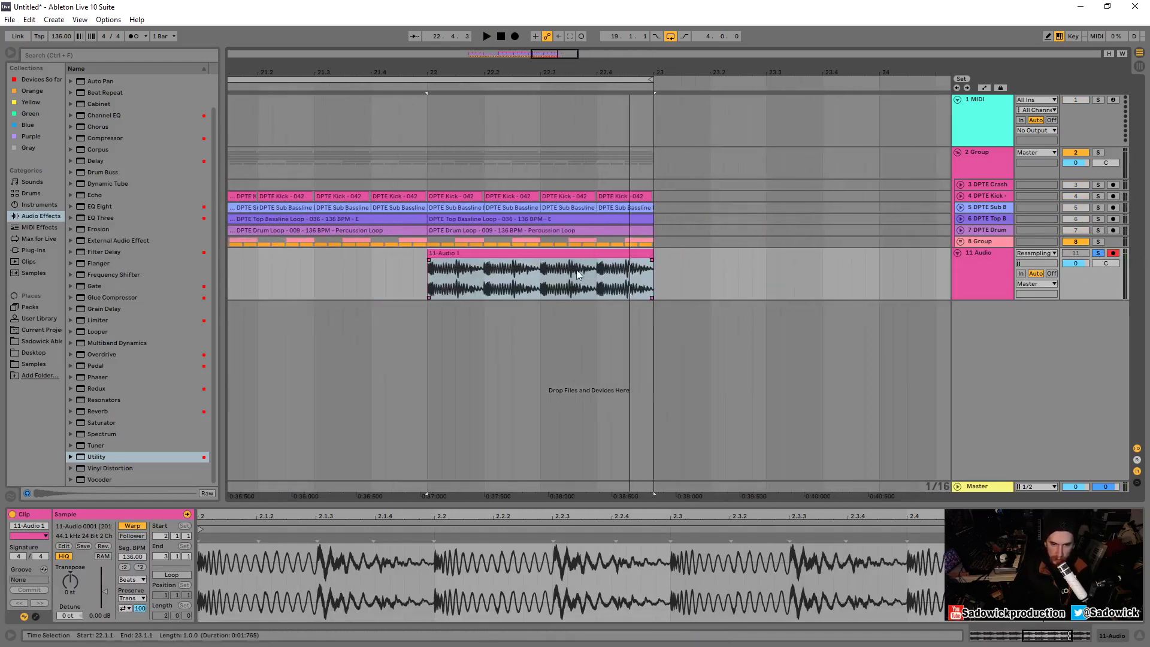
left_click_drag(428, 157, 639, 174)
left_click_drag(642, 231, 651, 239)
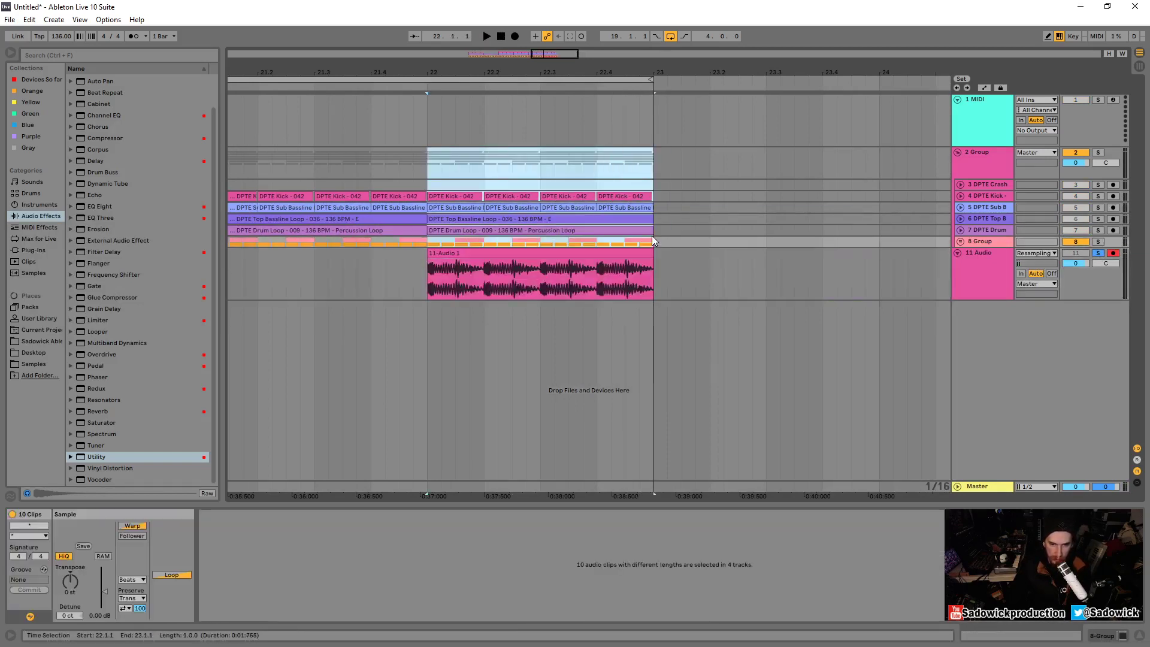
key("Delete")
key("minus")
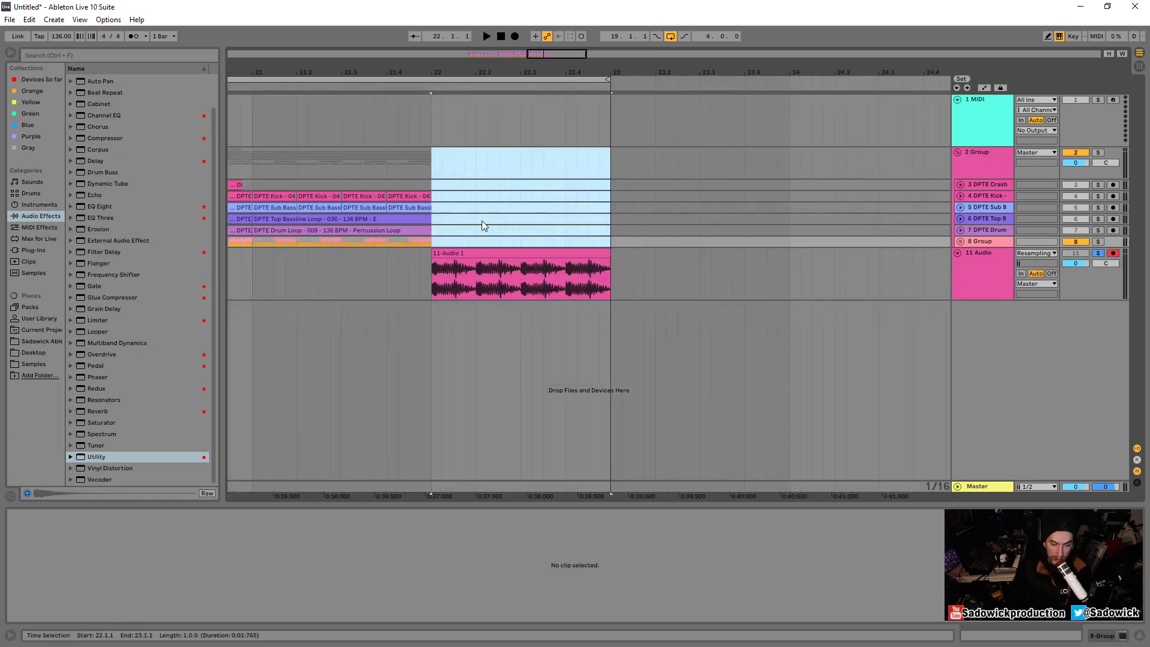
Insert a second audio track below the 11 Audio track
left_click_drag(520, 279, 423, 273)
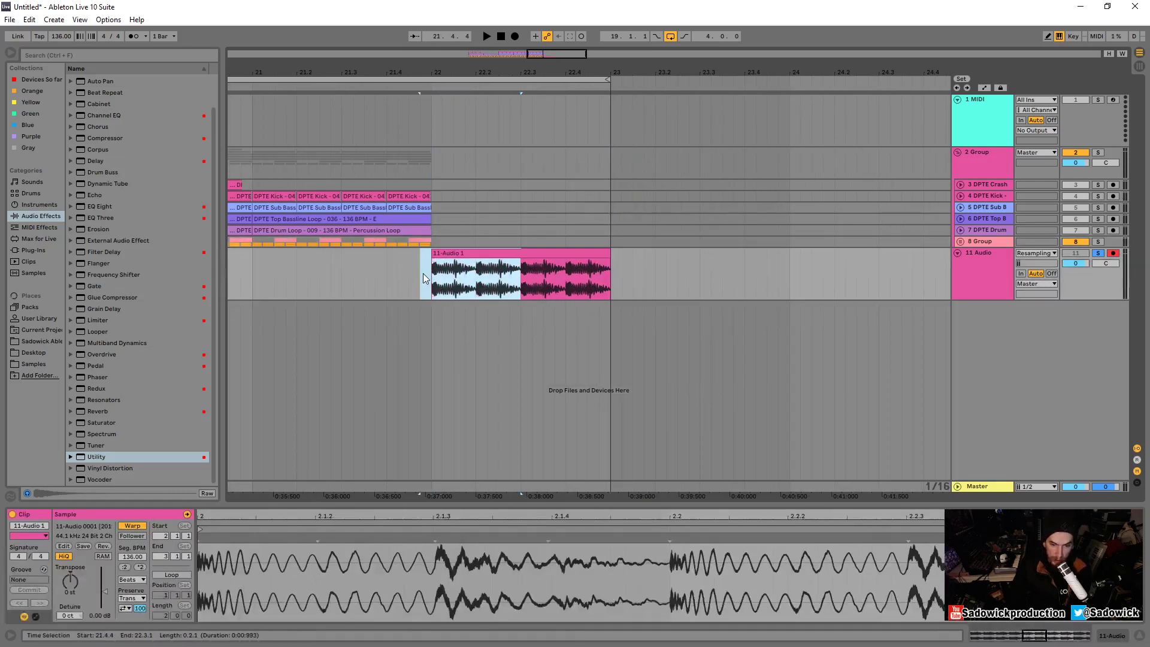
left_click(429, 272)
right_click(1010, 333)
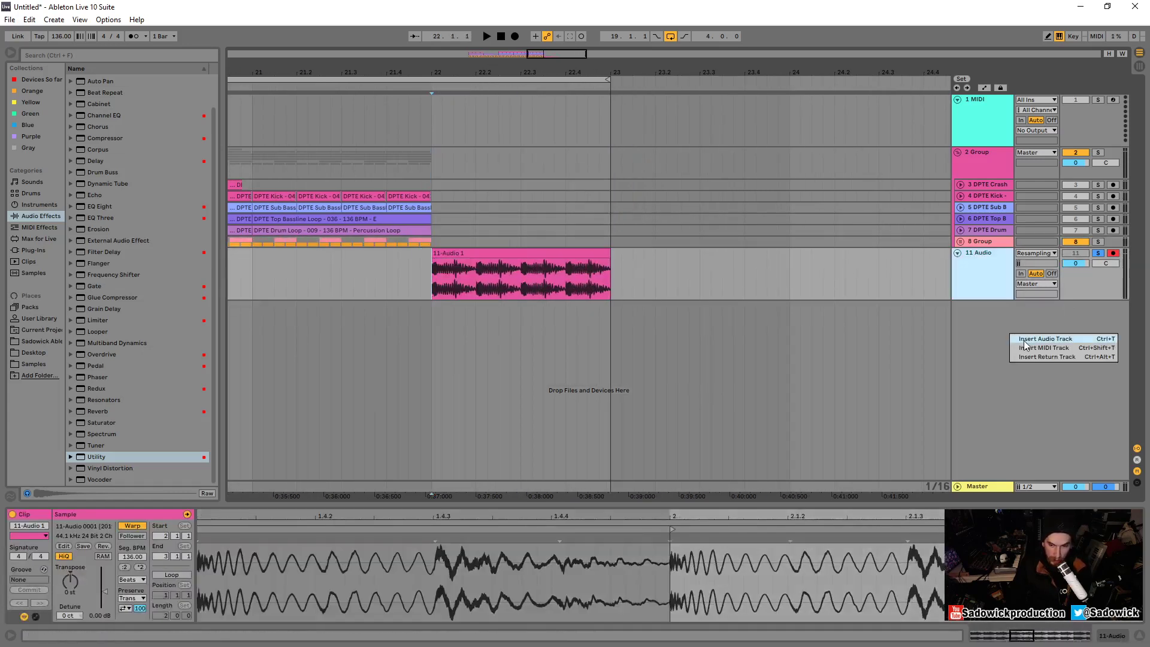
left_click(1018, 339)
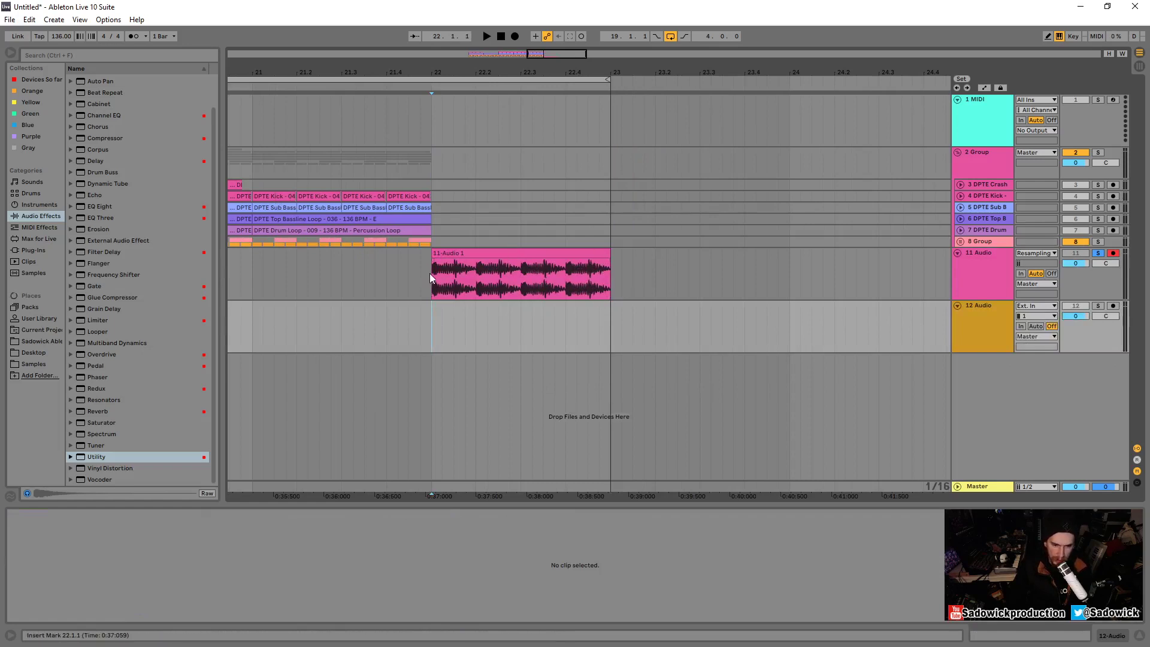
Move the recorded clip down to the 12 Audio track, and put only its first beat back on 11 Audio
left_click_drag(436, 279, 476, 329)
left_click(482, 256)
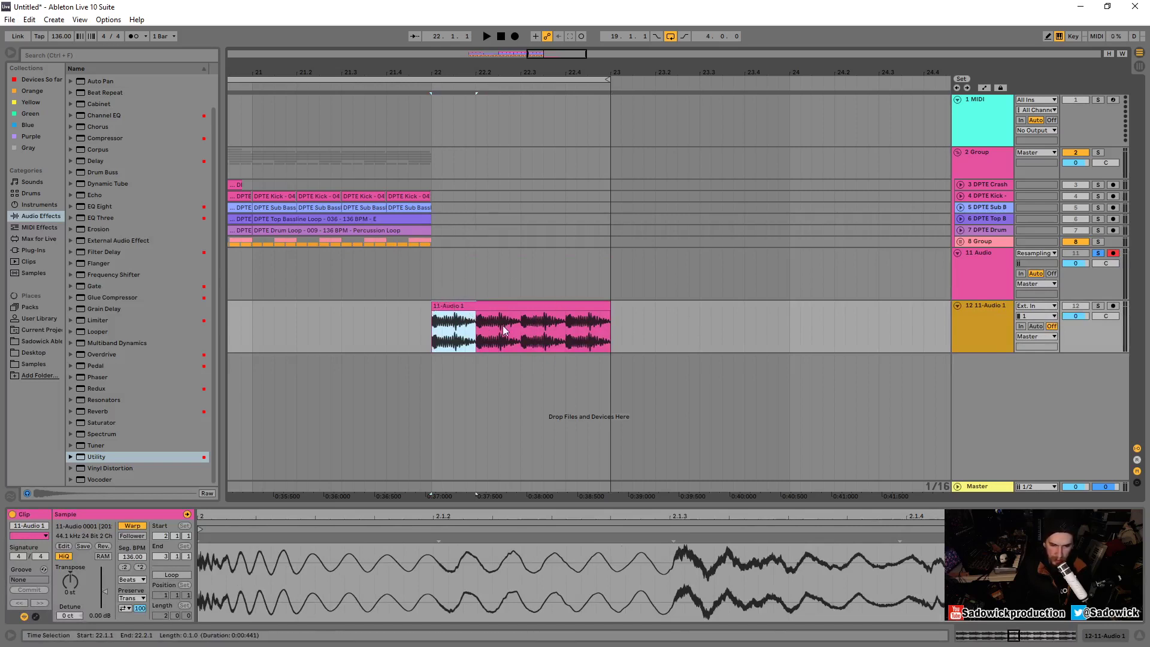
left_click_drag(448, 302, 456, 286)
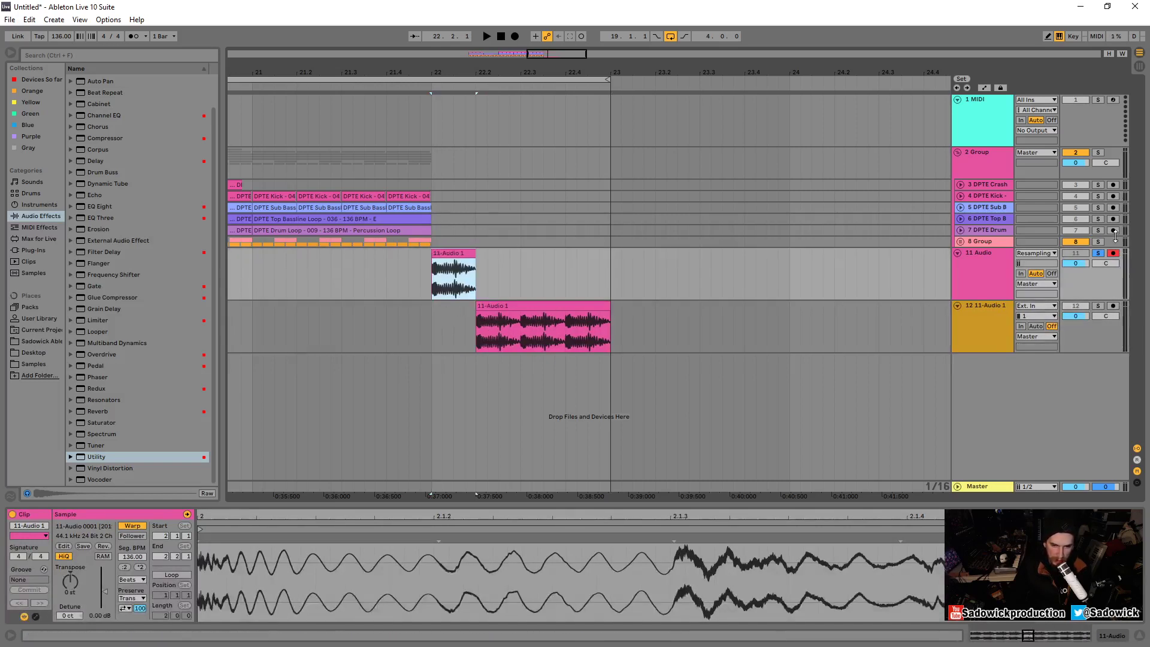
Audition the one-beat clip on 11 Audio with its warp mode set to Tones
left_click(472, 270)
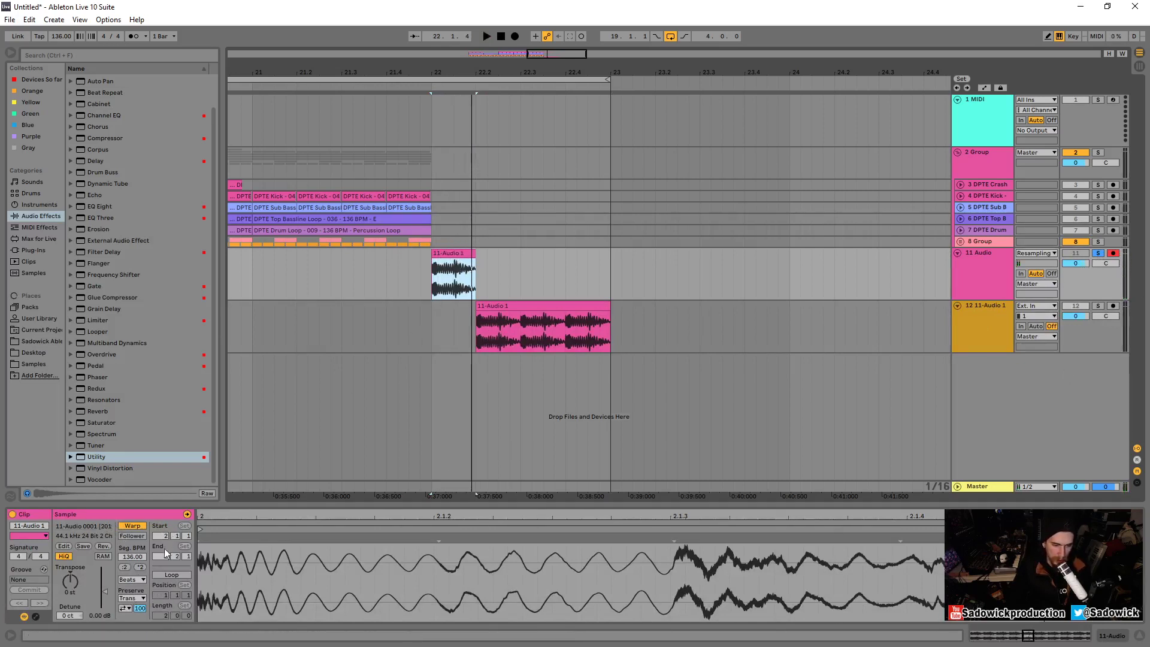
left_click(133, 580)
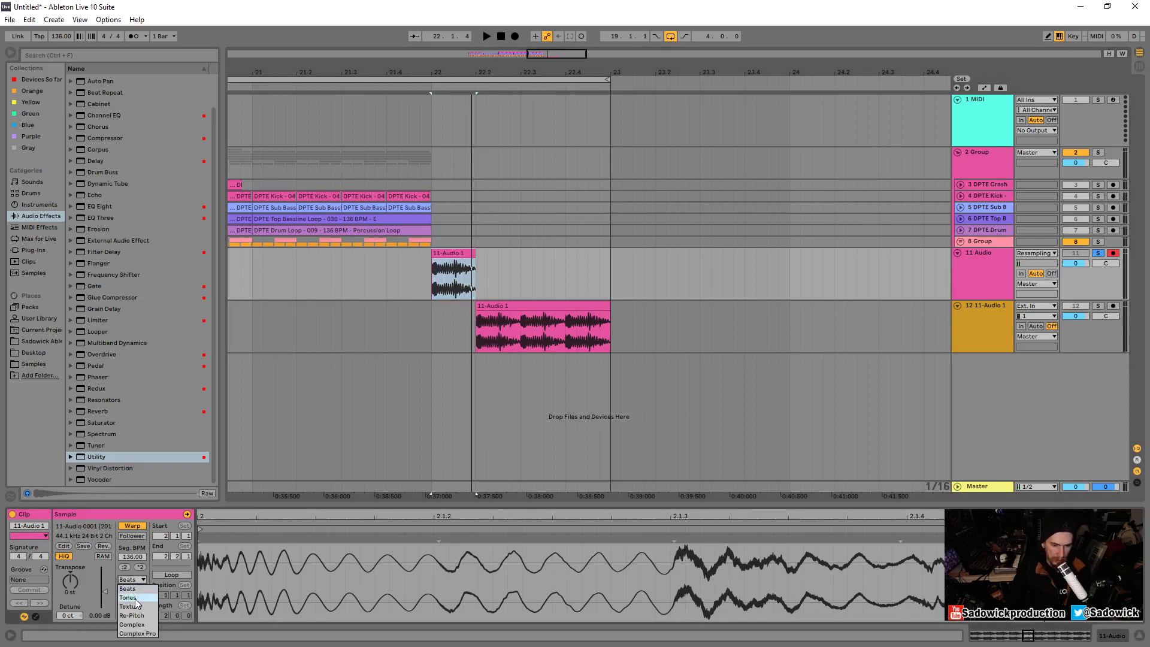
left_click(136, 599)
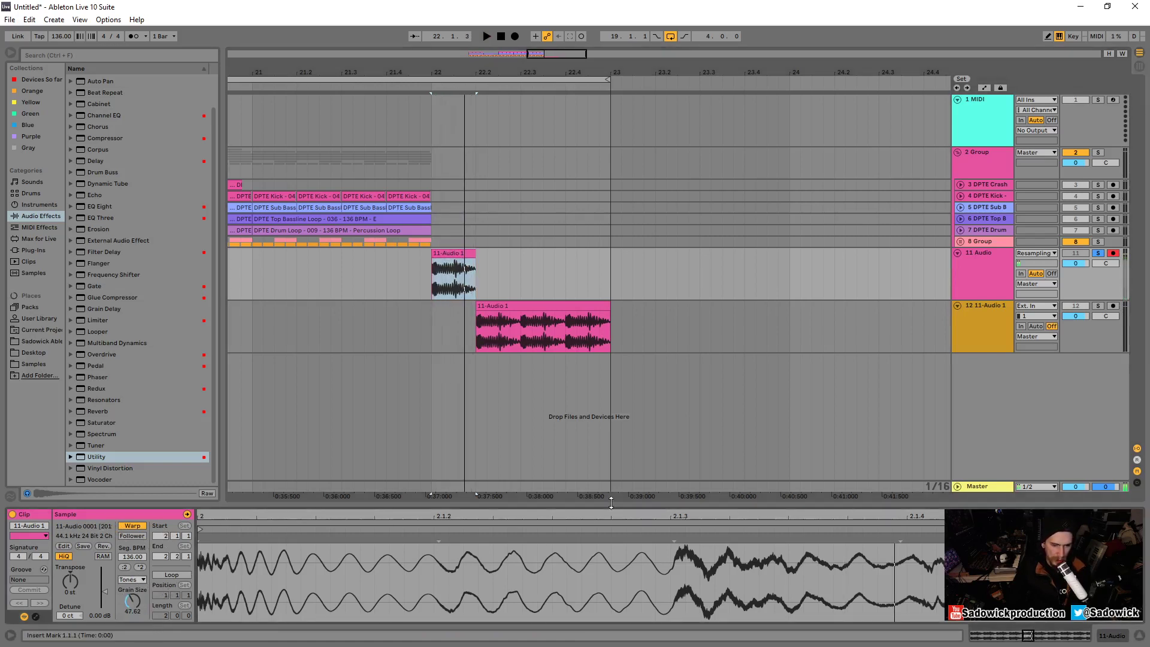
mouse_move(527, 507)
left_mouse_down()
mouse_move(521, 473)
mouse_move(516, 506)
left_mouse_up()
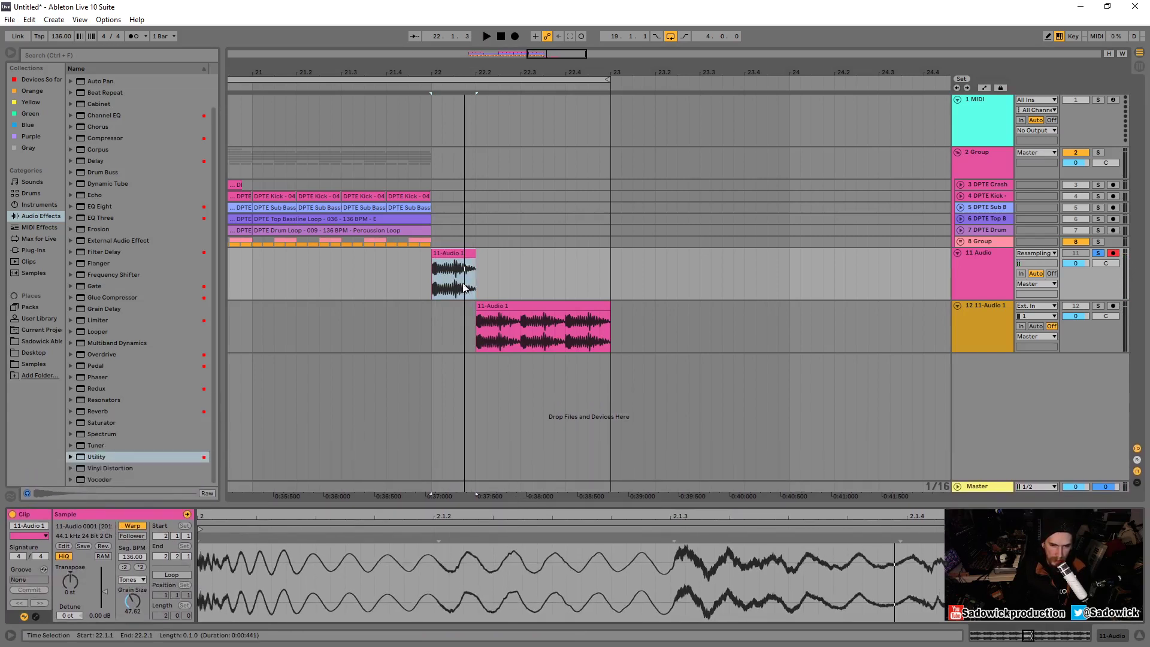
Time-stretch the one-beat clip to two beats, and trim it back to end at 22.2.1 while auditioning it
left_click(470, 256)
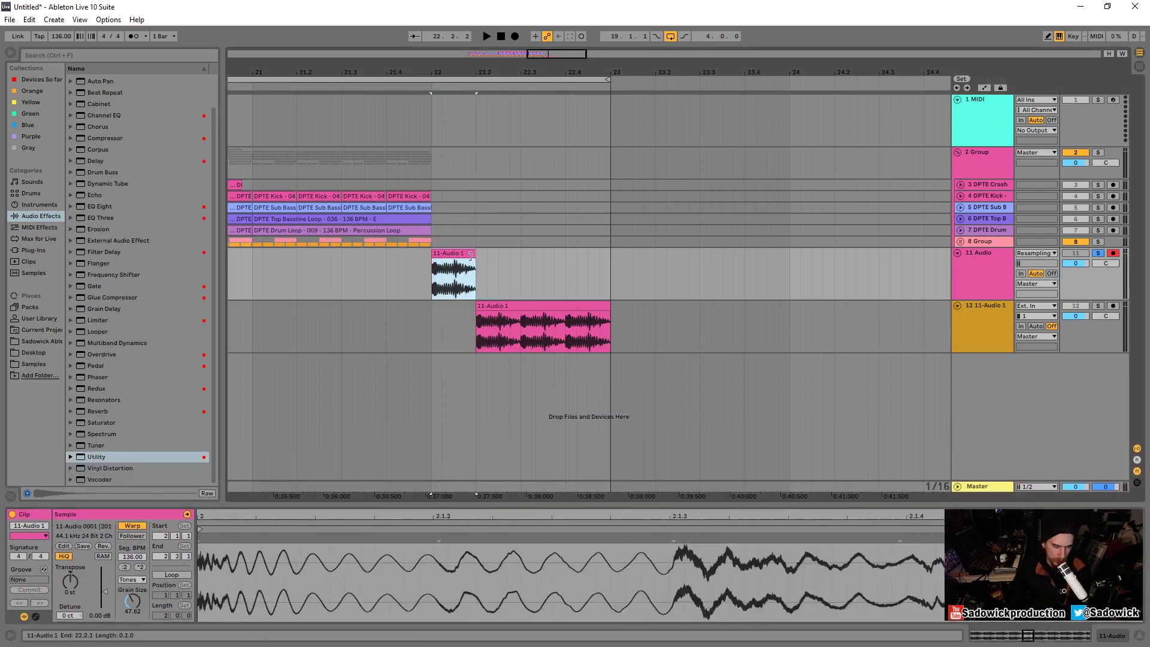
left_click(472, 255)
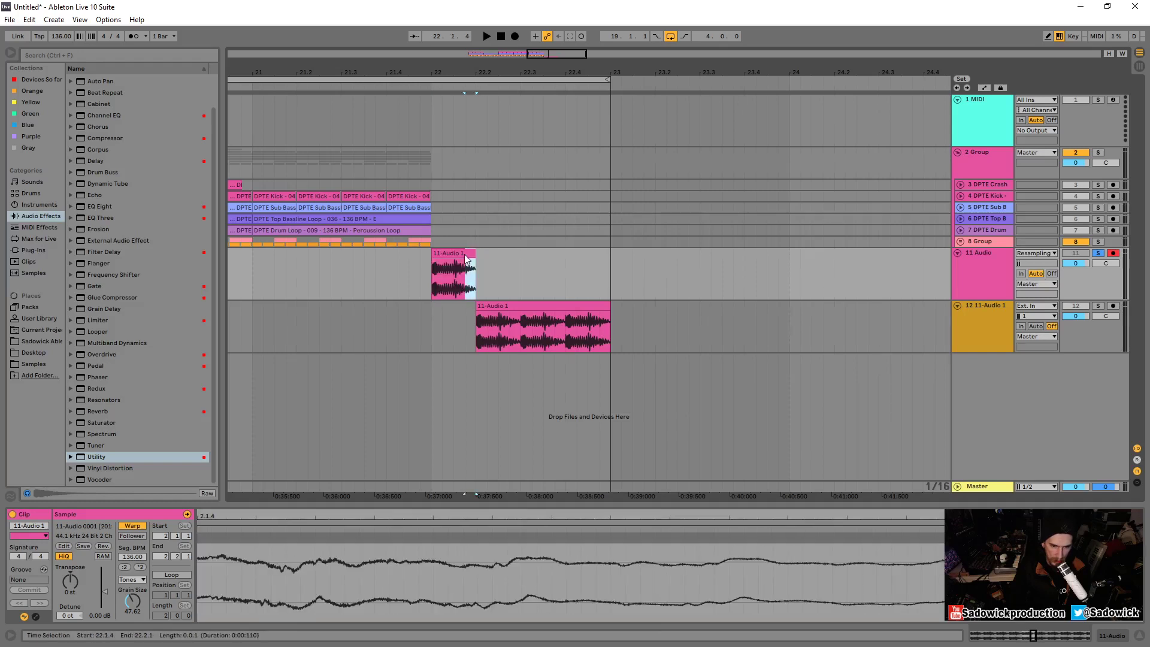
left_click_drag(470, 255, 521, 256)
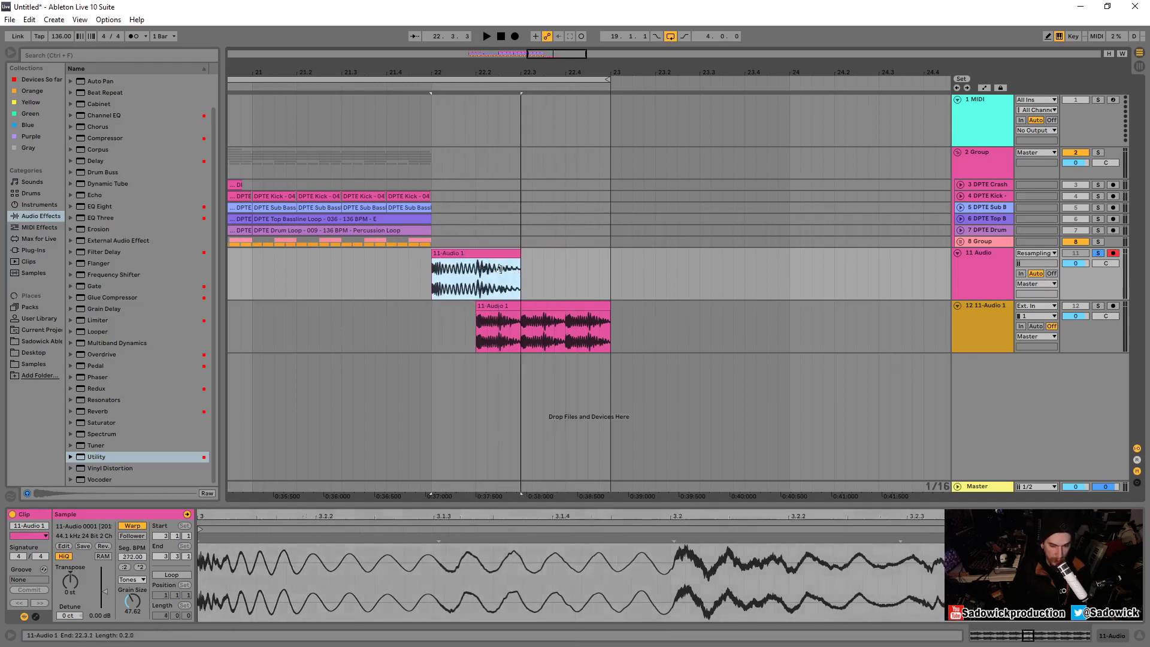
key("space")
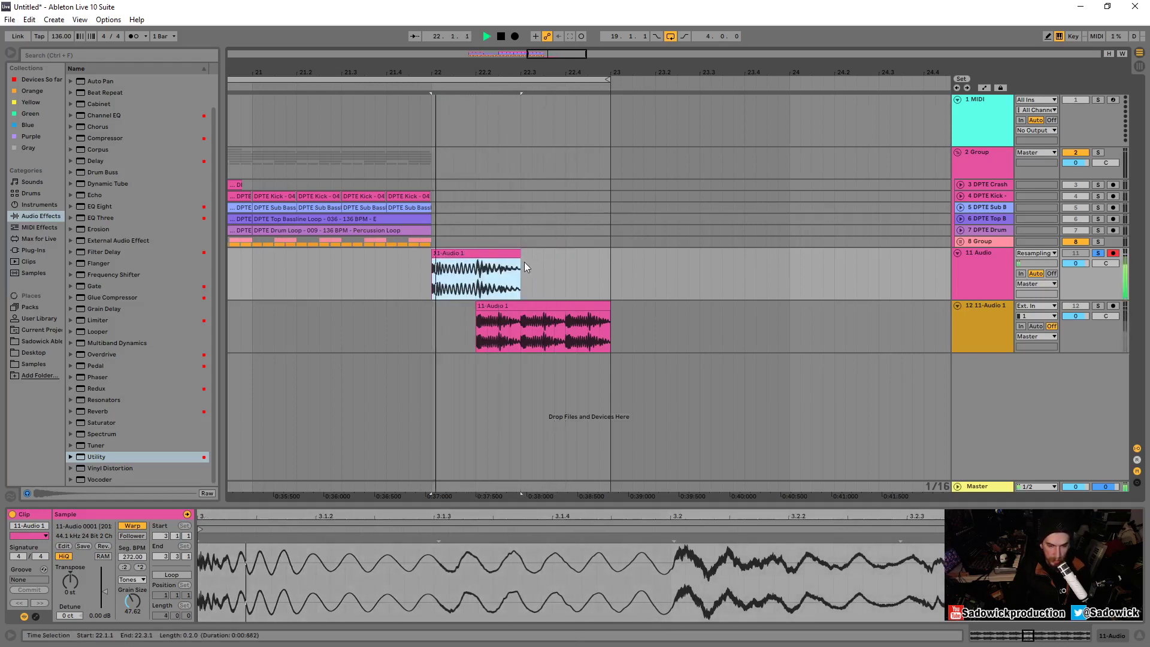
left_click_drag(516, 253, 475, 253)
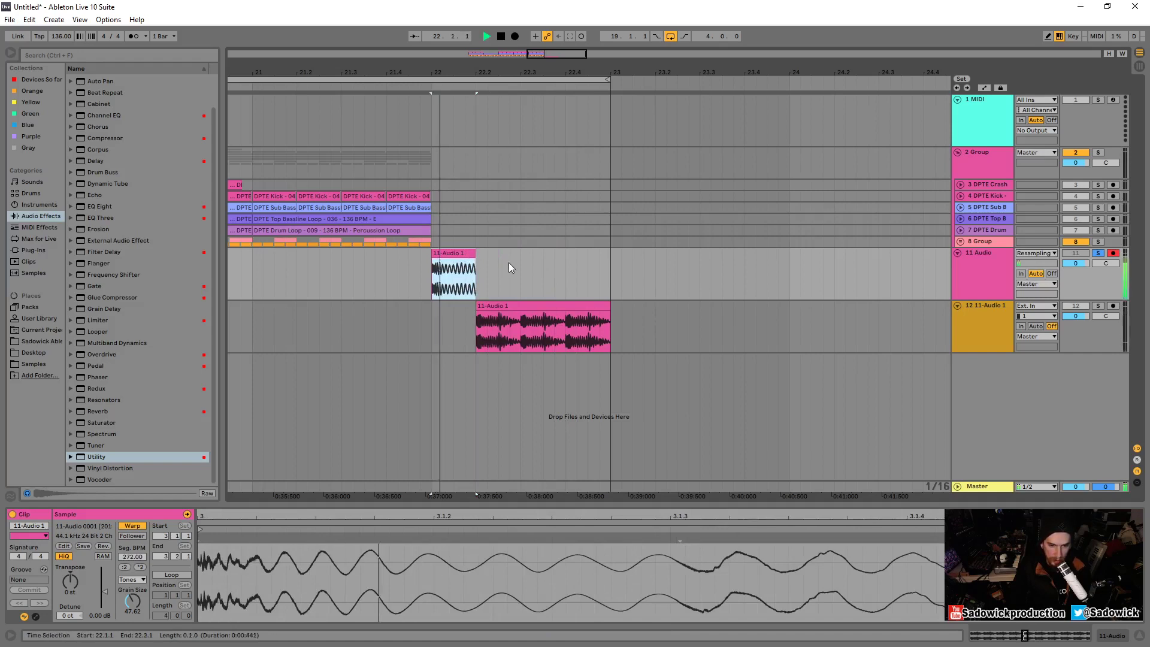
key("space")
Set the stretched clip's grain size to 85.33 and audition the result
left_click_drag(133, 601, 134, 589)
key("space")
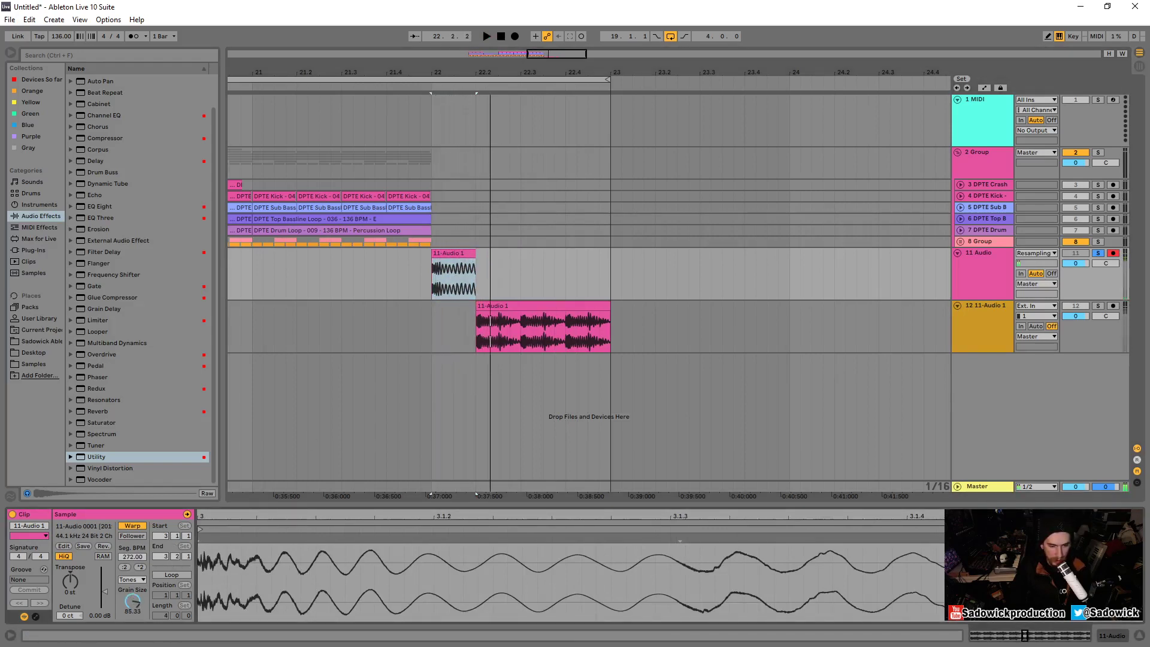
key("space")
Try the Re-Pitch and Texture warp modes on the stretched clip, auditioning Texture with a flux of 0
left_click(132, 579)
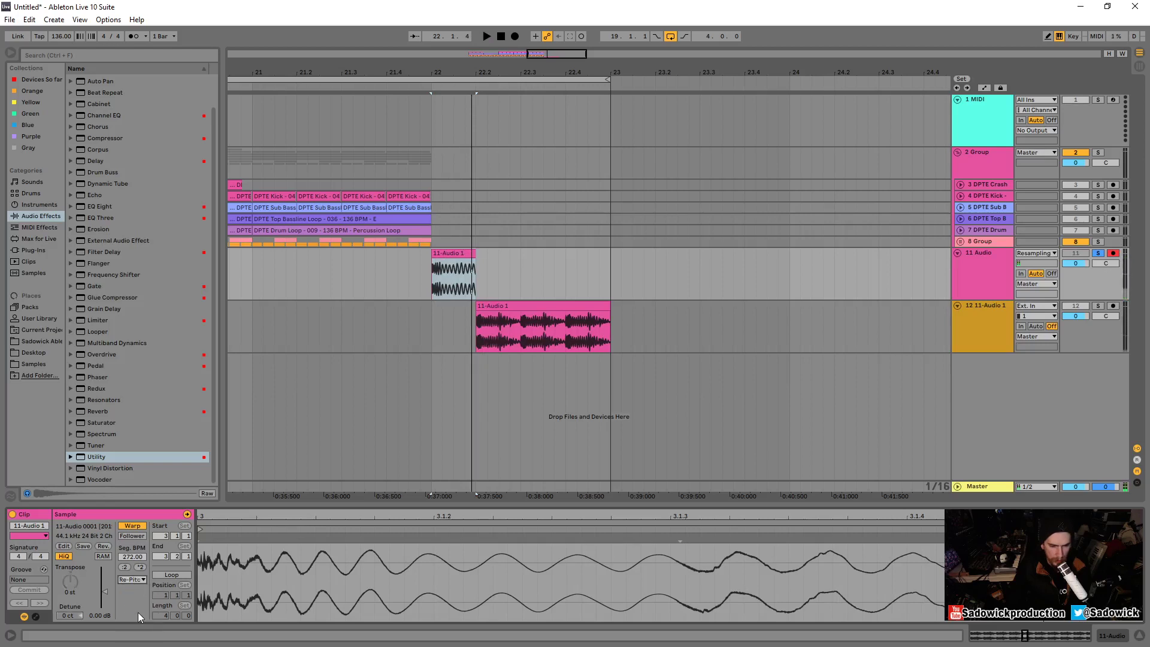
left_click(137, 611)
left_click(134, 580)
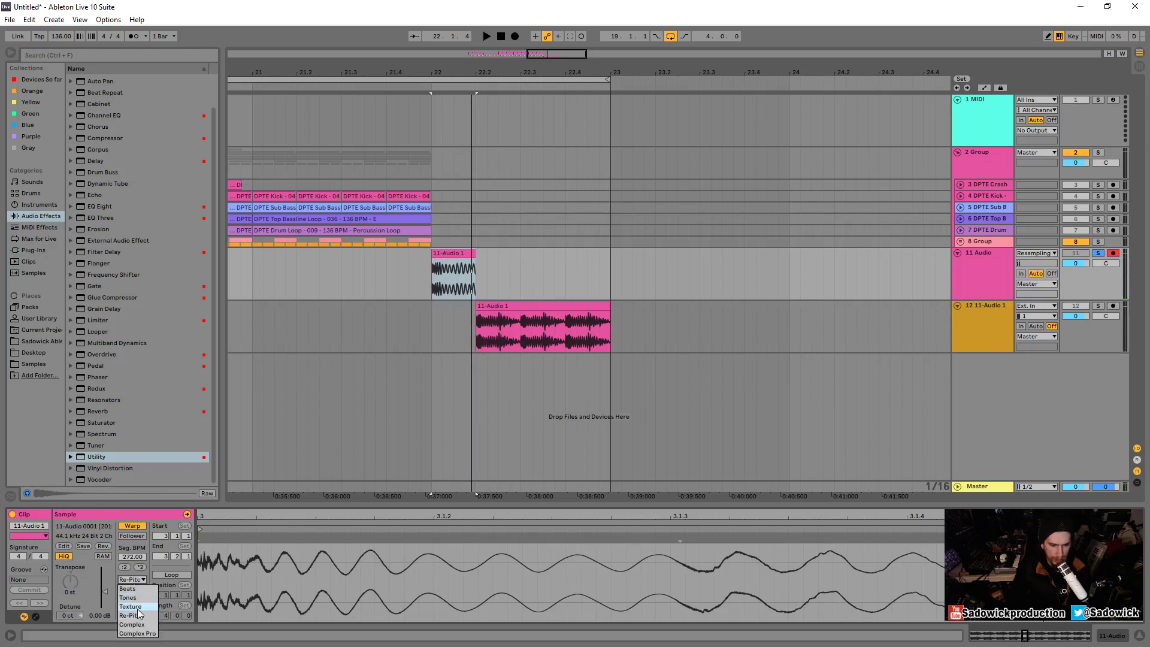
left_click(138, 608)
key("space")
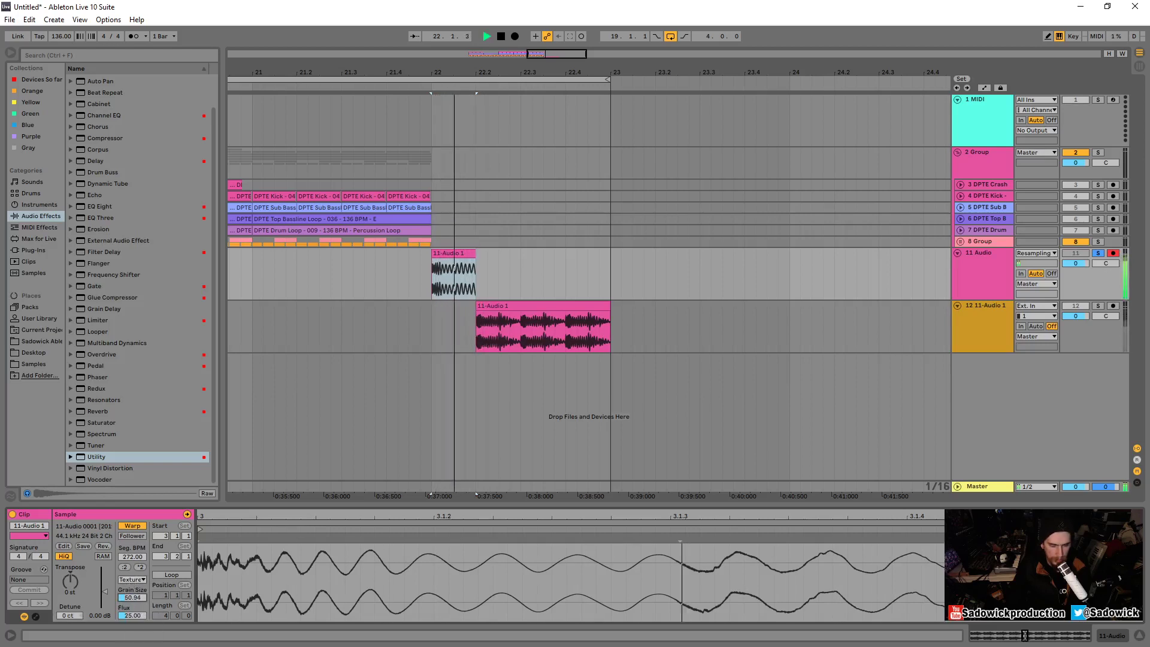
left_click_drag(131, 615, 131, 641)
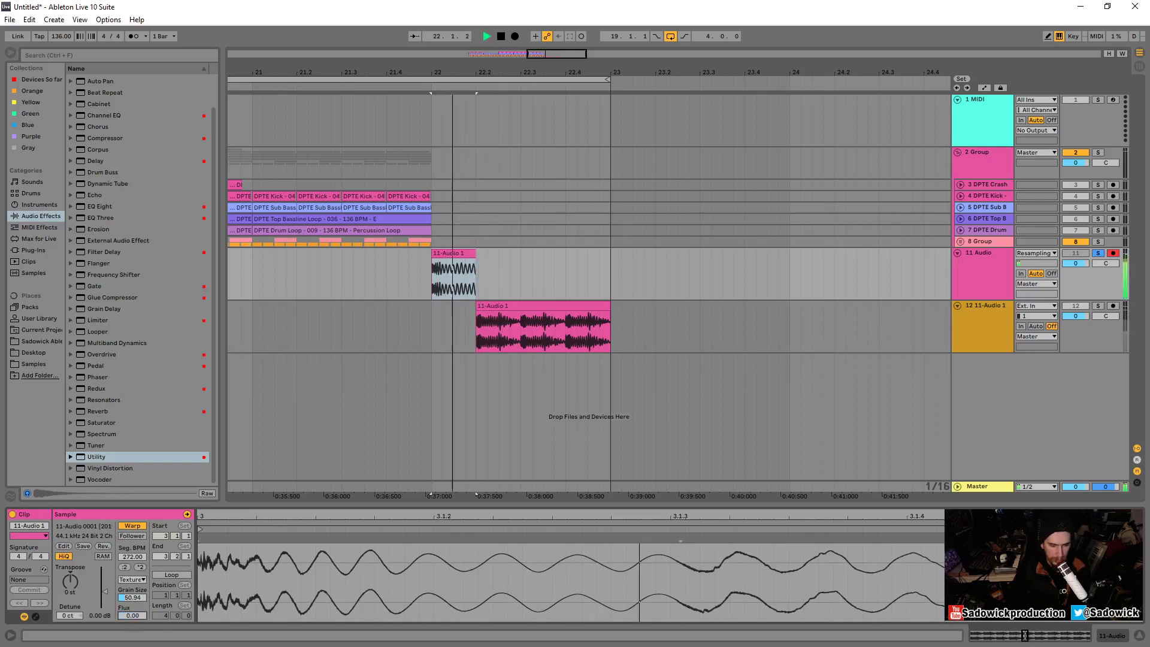
key("space")
Try the Beats warp mode on the stretched clip, auditioning Preserve settings including Transients, 1/32 and 1/8
left_click(136, 579)
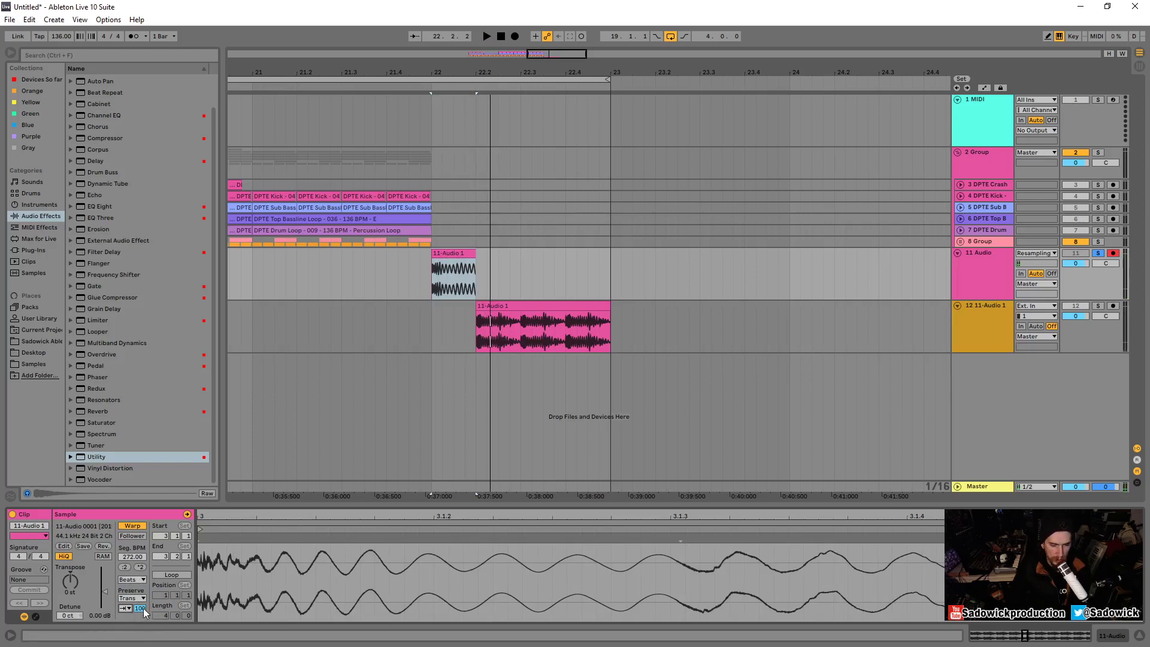
left_click(133, 599)
left_click(134, 588)
left_click_drag(140, 608, 141, 640)
key("space")
left_click(133, 598)
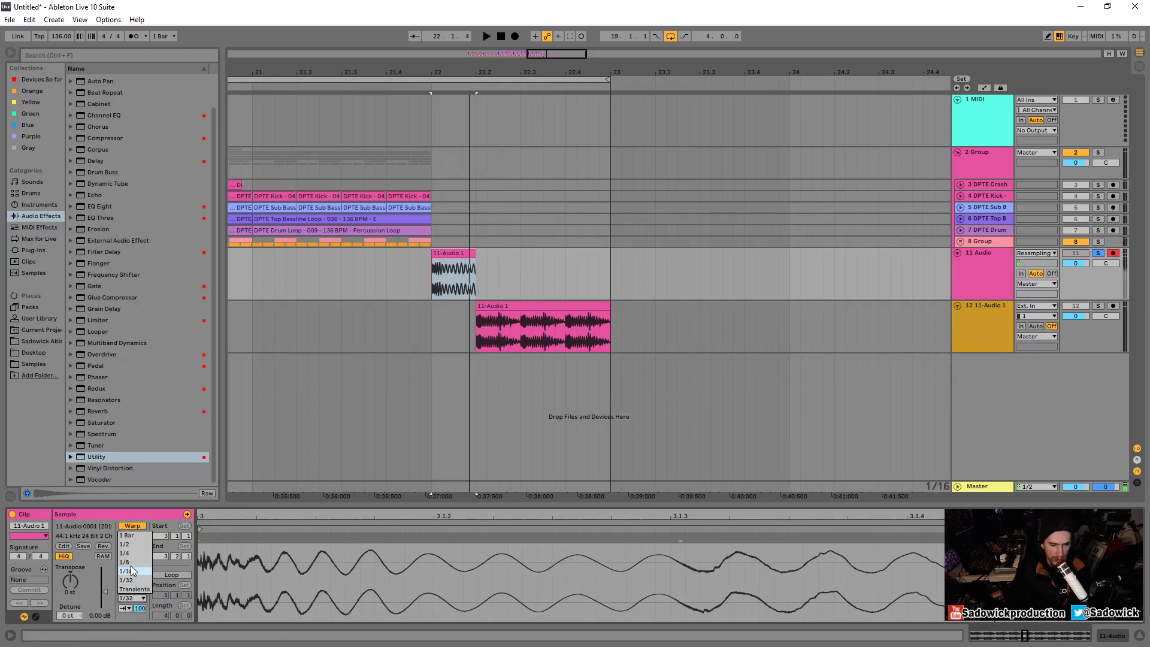
left_click(134, 569)
key("space")
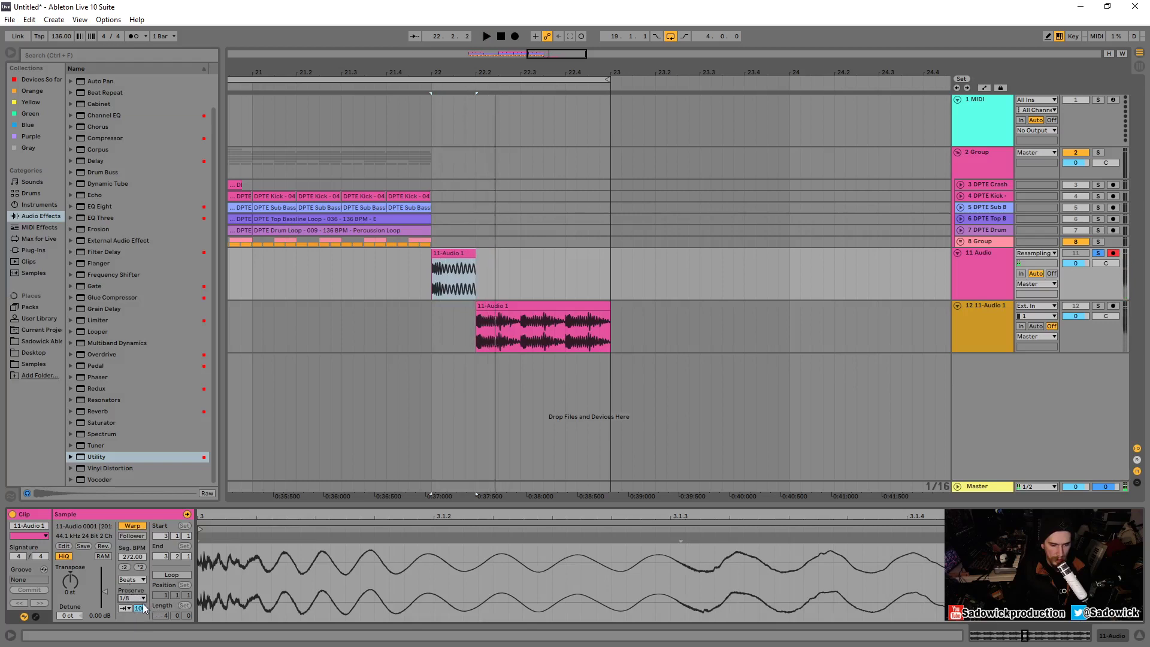
left_click(134, 598)
left_click(134, 588)
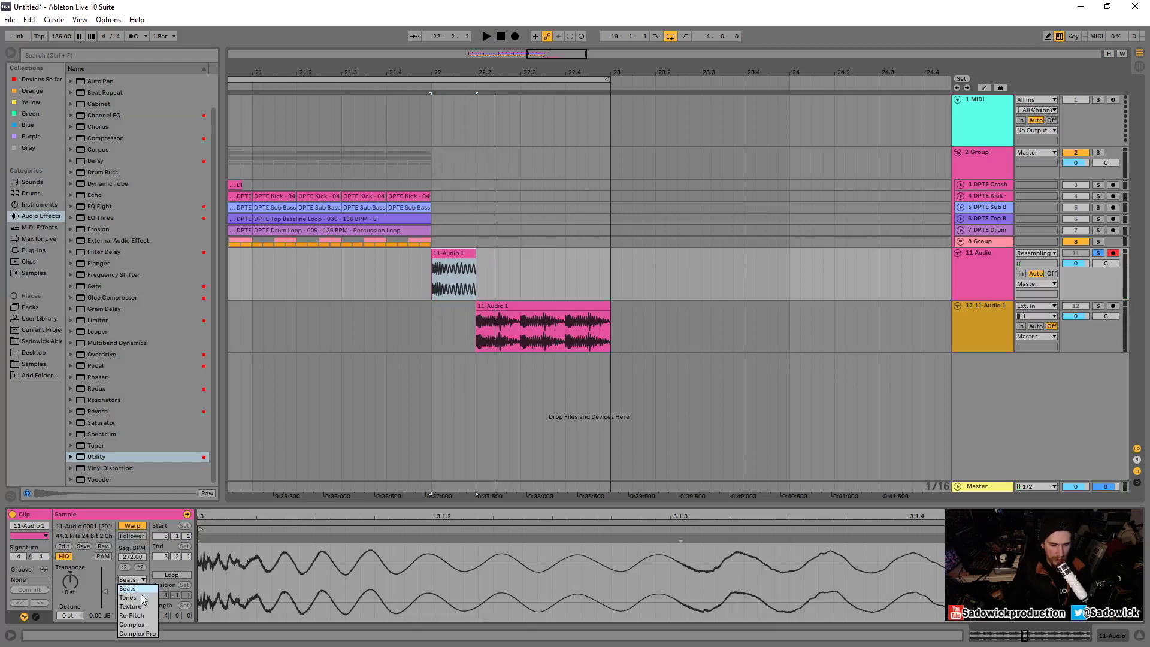
Switch the stretched clip back to the Texture warp mode, set its grain size to 50.94 and audition it
left_click(141, 607)
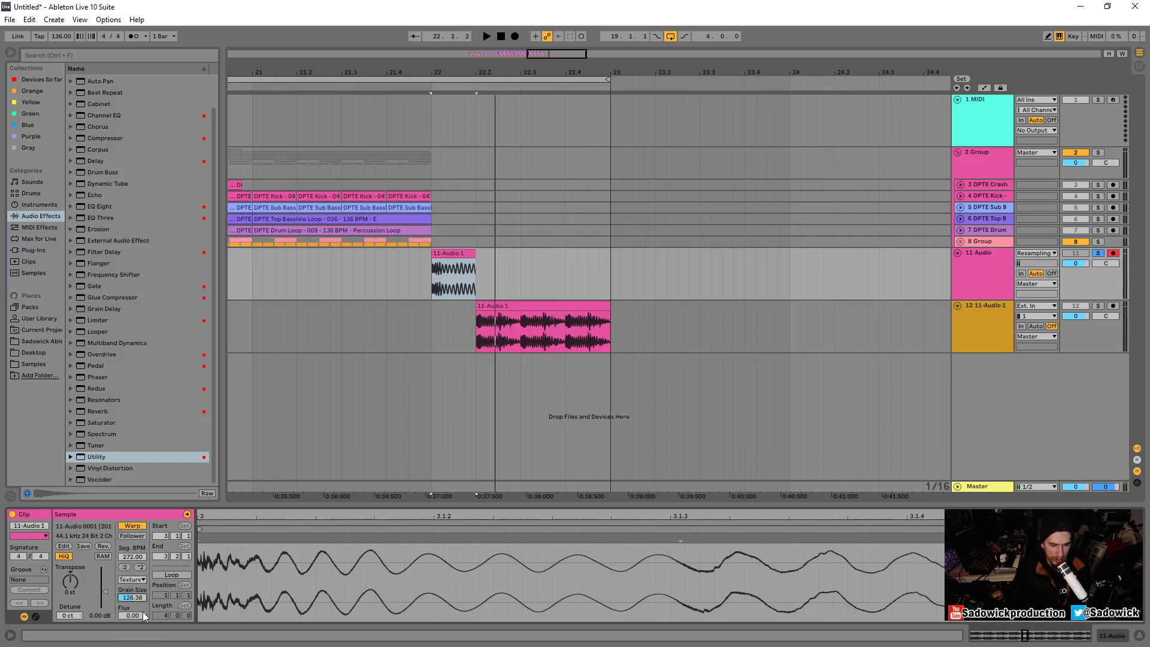
key("space")
left_click_drag(123, 597, 123, 623)
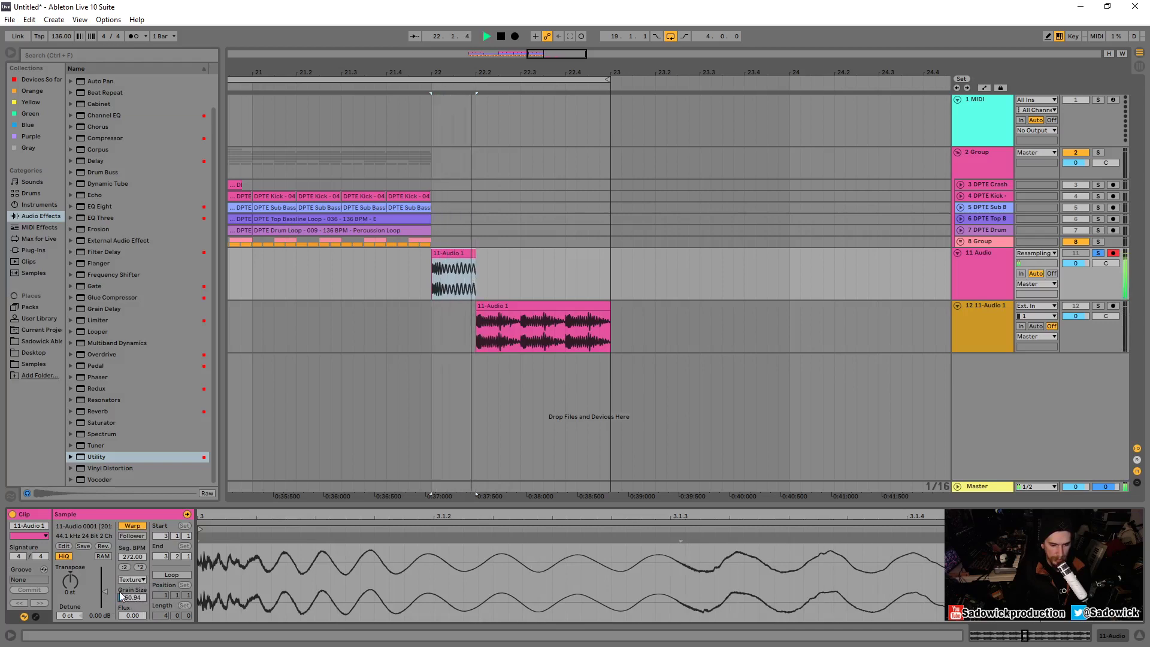
key("space")
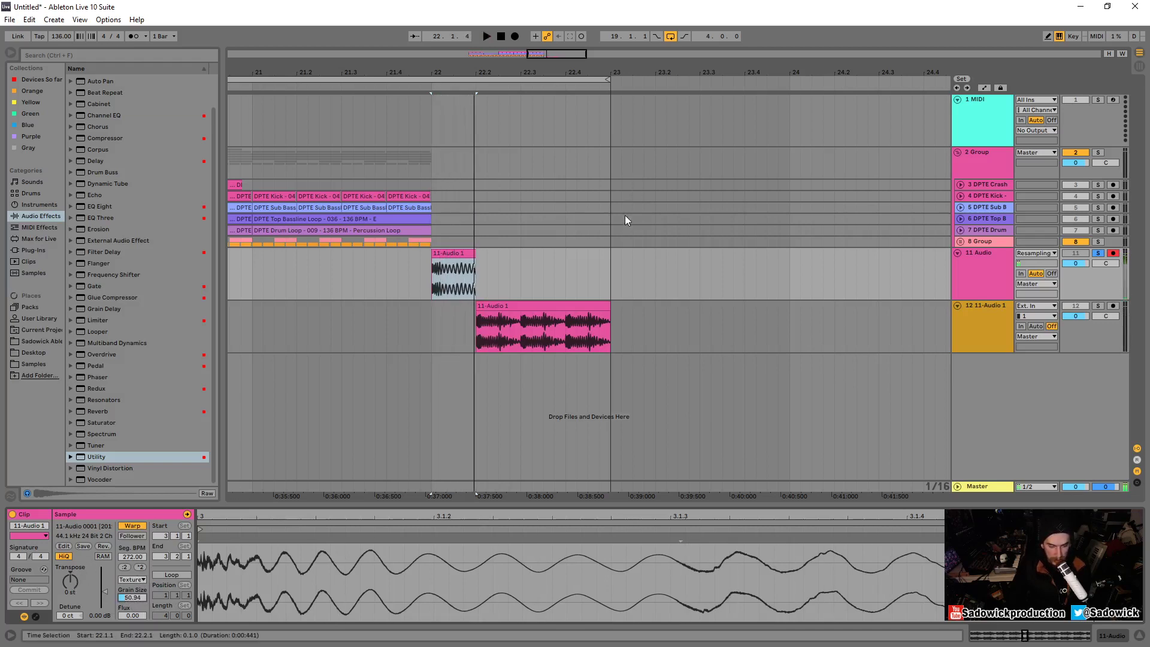
Recolor the stretched one-beat clip on 11 Audio purple
left_click(472, 270)
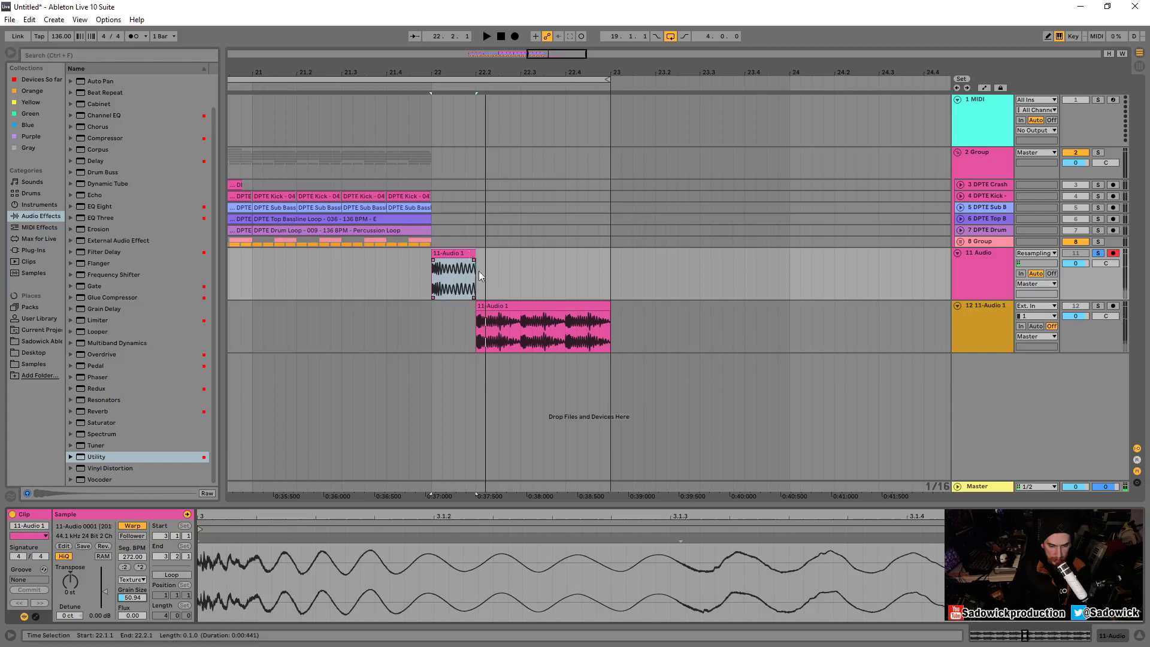
left_click(480, 328)
left_click_drag(480, 328, 500, 342)
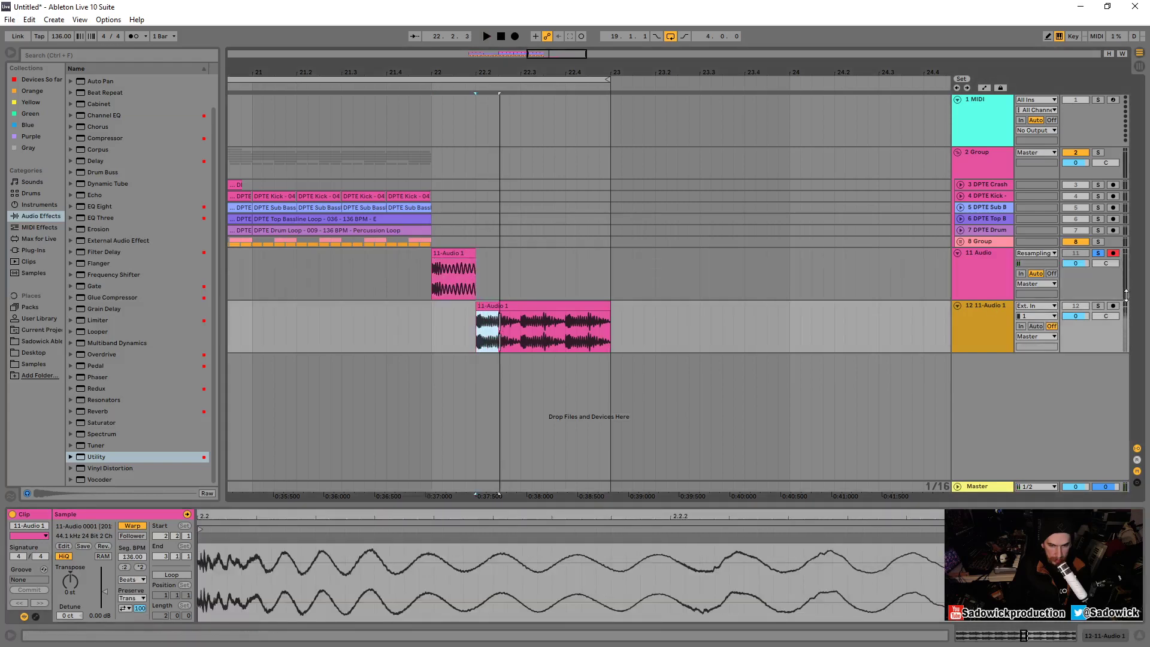
right_click(463, 253)
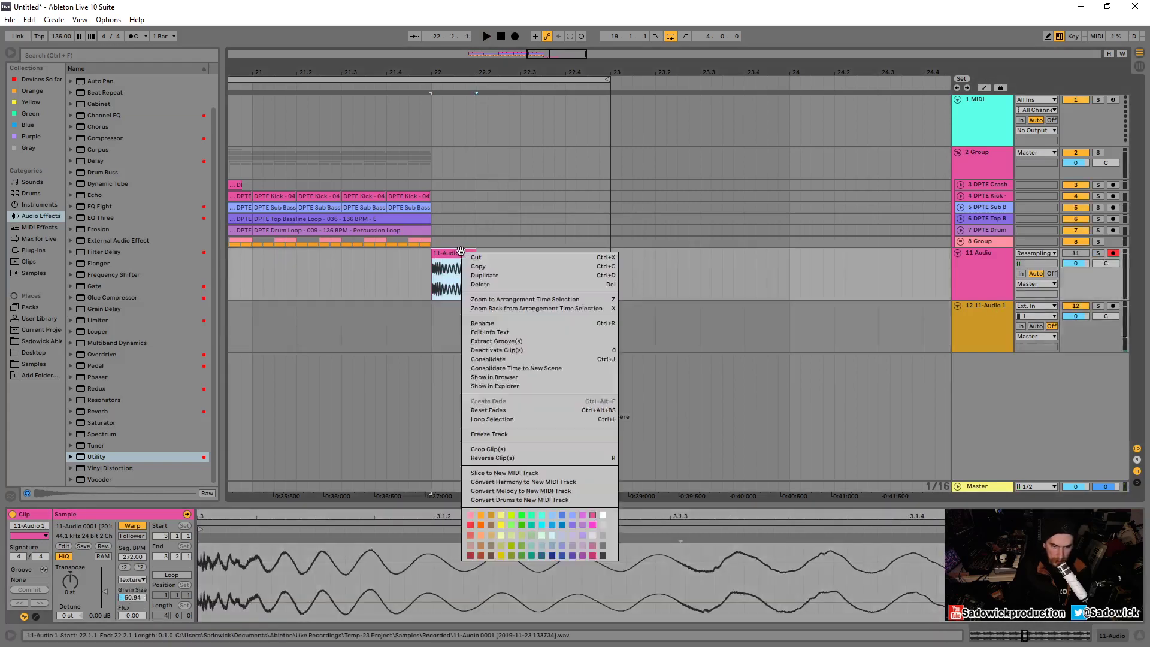
left_click(581, 523)
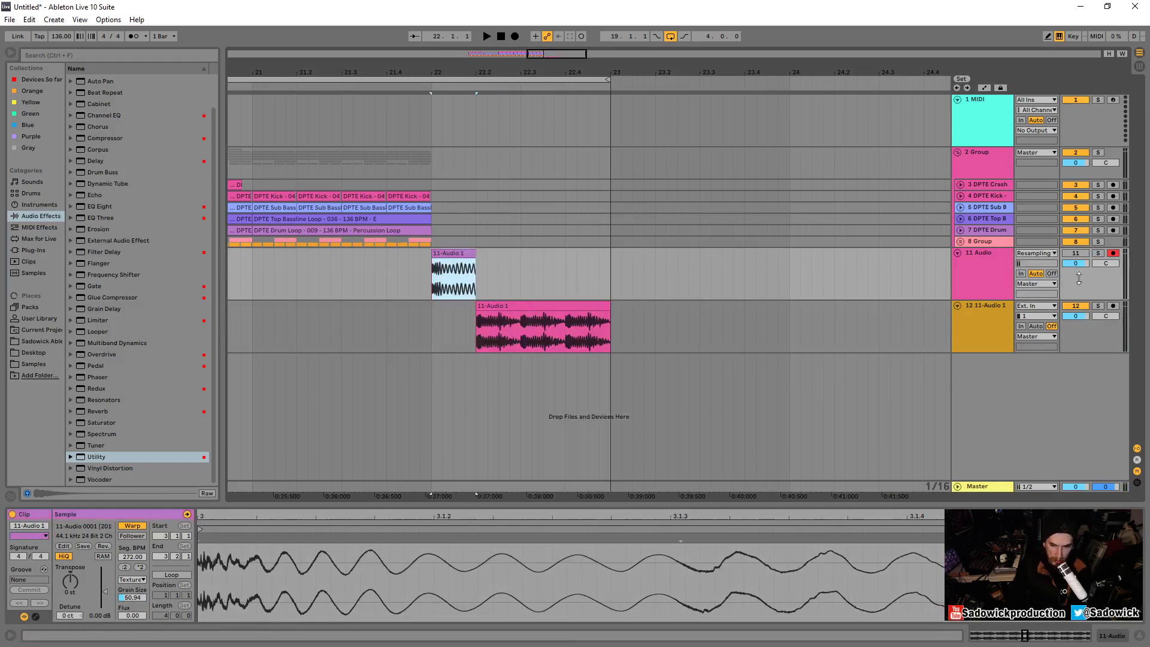
Insert a new audio track and put the remaining three-beat clip on track 13, leaving track 12 empty
right_click(1031, 379)
left_click(1048, 383)
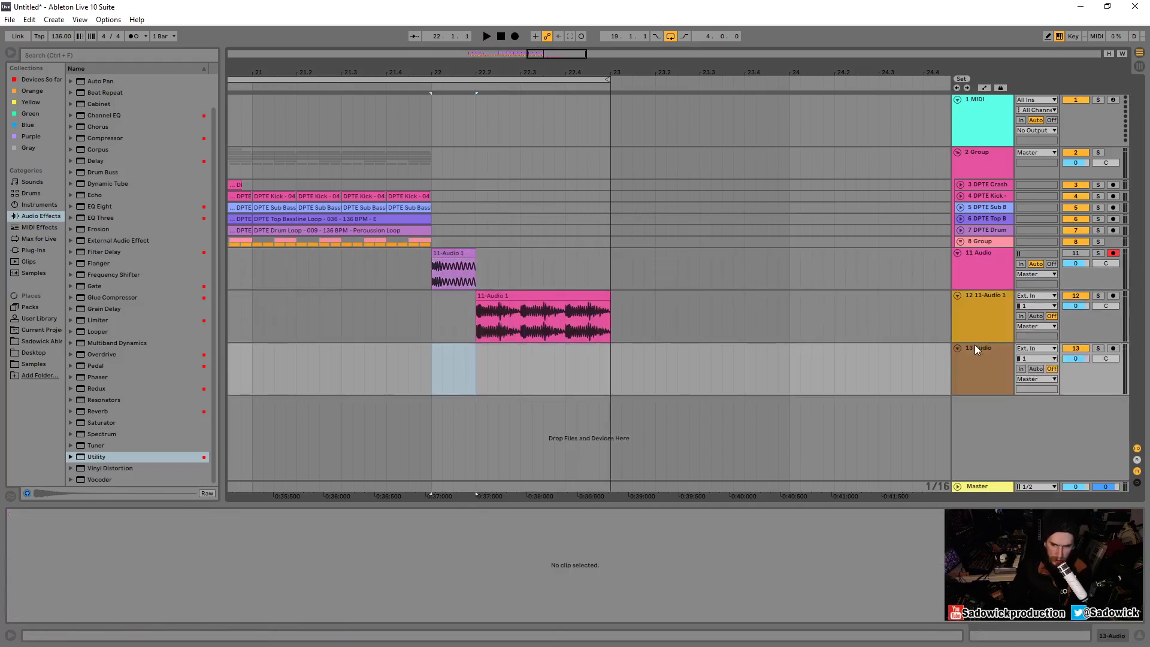
left_click_drag(568, 319, 568, 372)
Place a half-beat slice of the three-beat clip on track 12 at 22.2.1, and audition that track soloed from 22.1.1
left_click(477, 371)
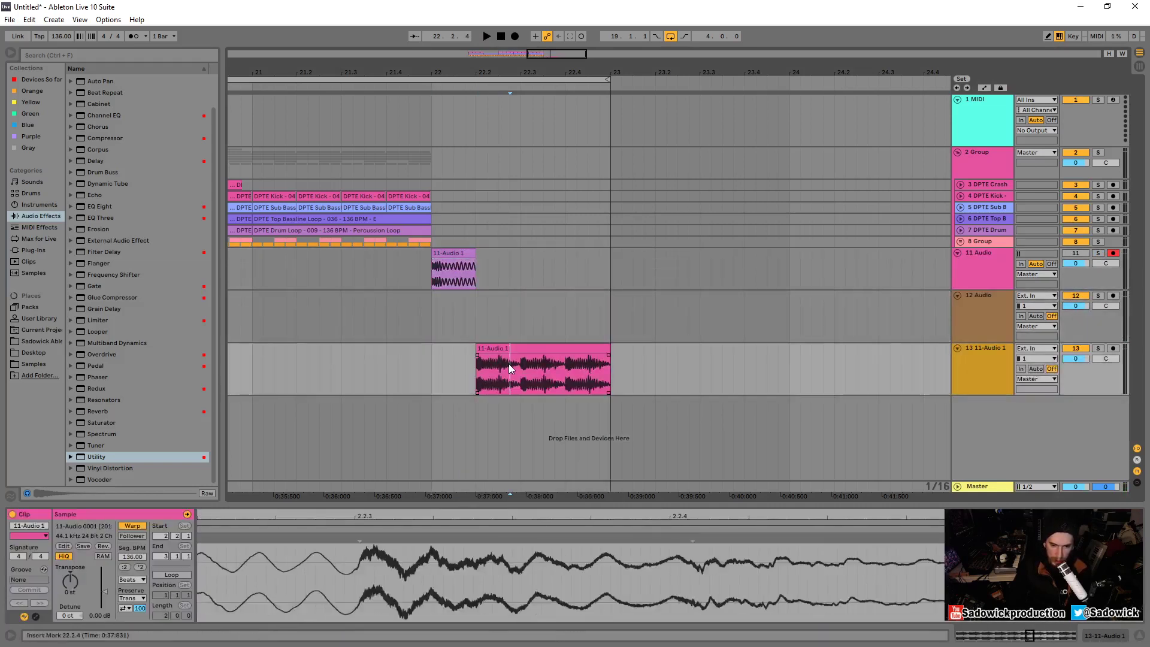
left_click_drag(477, 372, 521, 311)
left_click(1098, 295)
key("space")
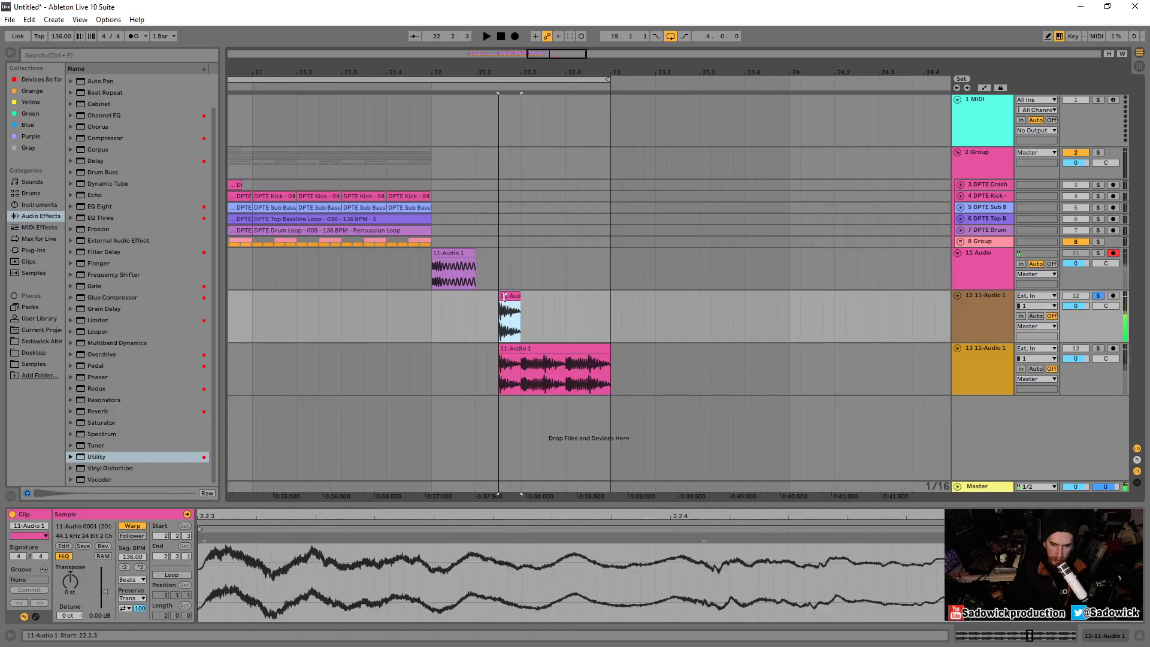
key("ctrl+z")
left_click(445, 307)
key("space")
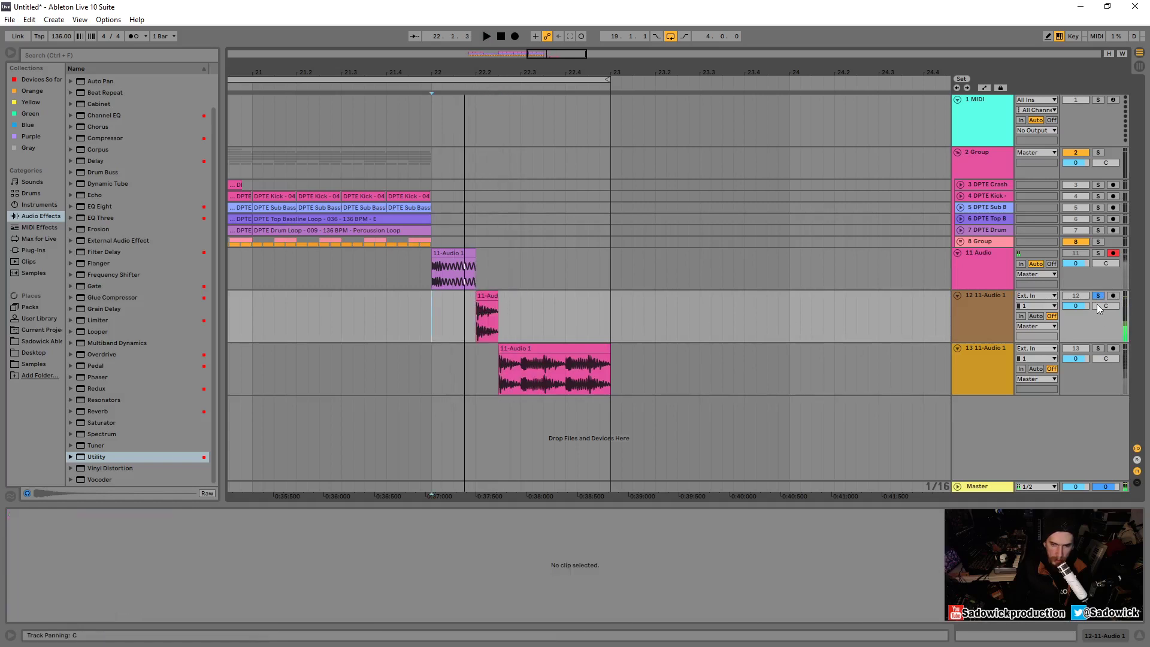
Turn off the solo on track 12 and audition the purple clip together with the slice from 22.1.1
left_click(1098, 295)
key("space")
key("space")
key("space")
key("space")
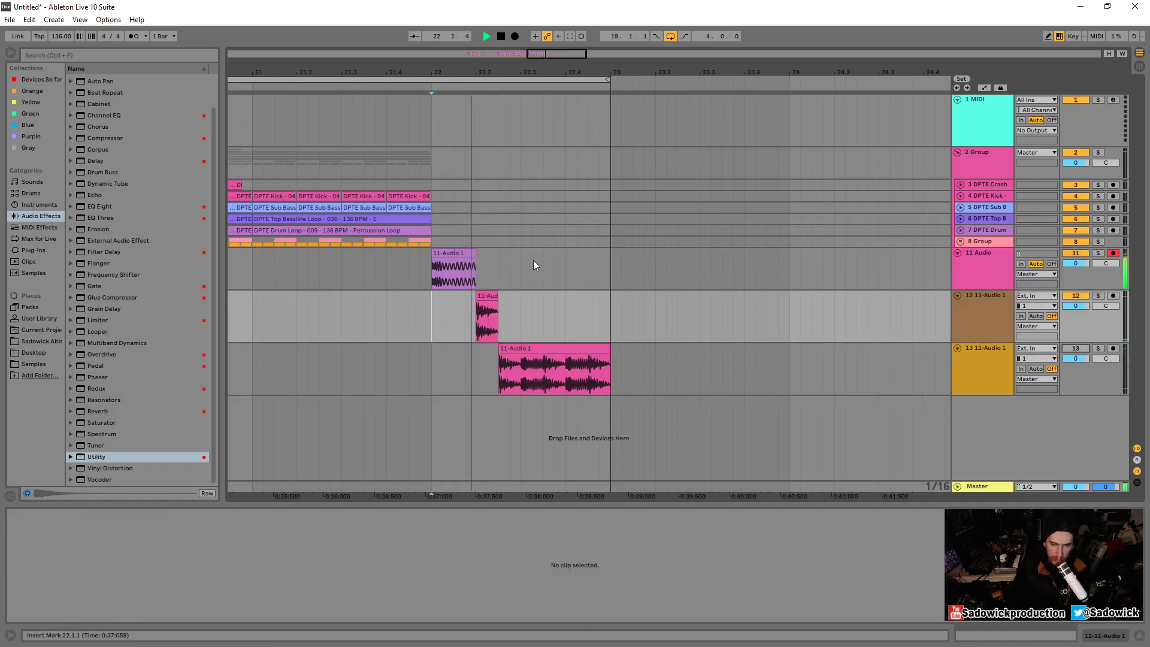
Move the half-beat slice on track 12 to 22.1.3, shorten the purple clip to end there, and audition the result
left_click_drag(487, 297, 454, 261)
key("space")
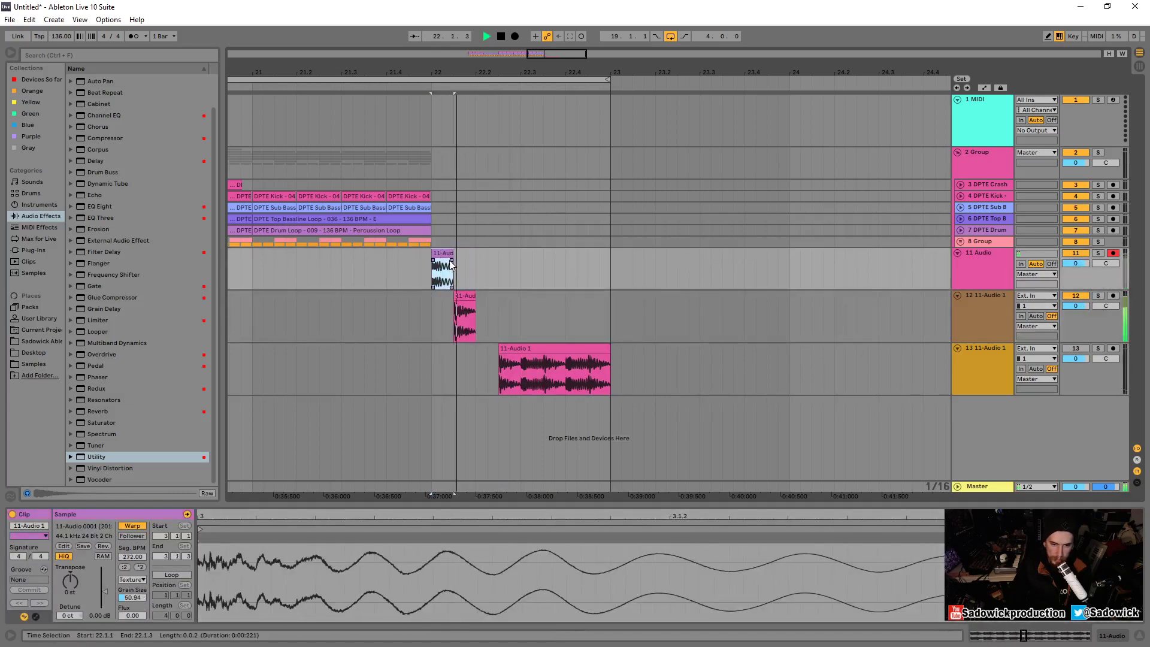
key("space")
key("space")
key("space")
key("space")
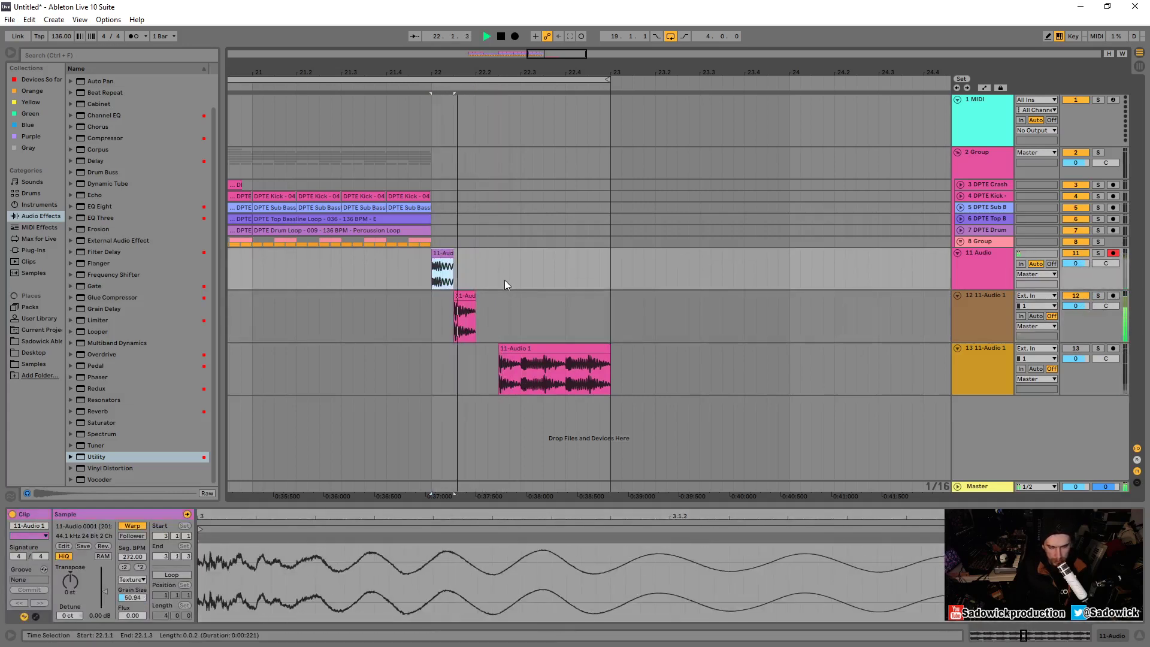
key("space")
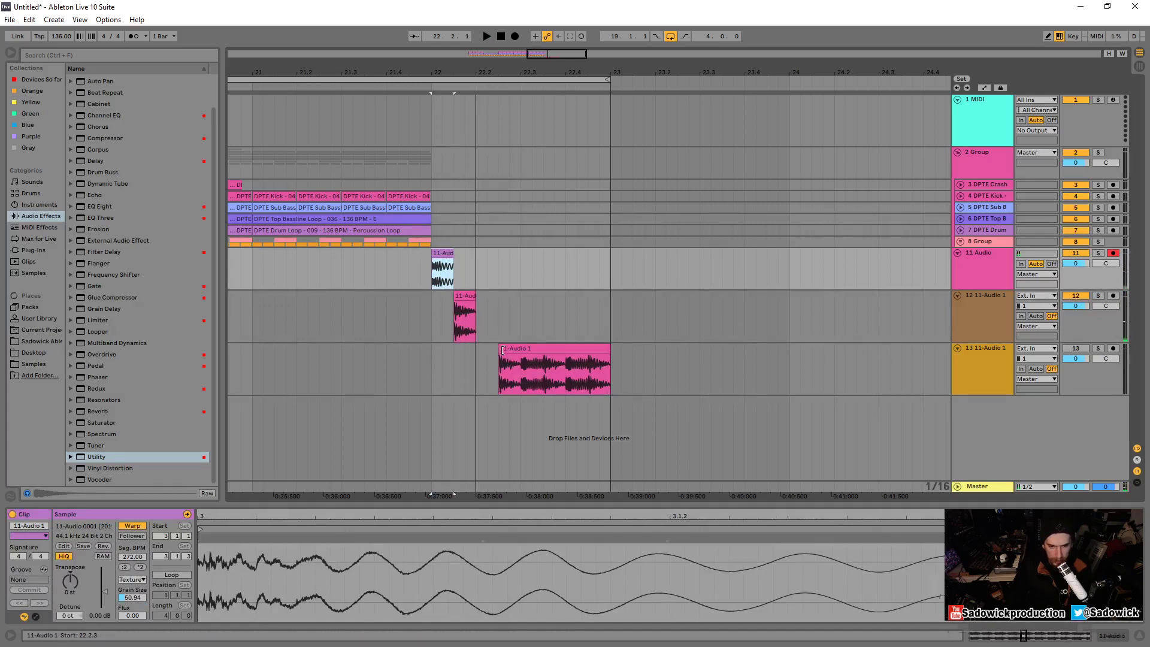
Extend the start of the long clip on track 13 back to 22.2.1 and audition its first half-beat soloed
left_click_drag(499, 369, 476, 374)
key("space")
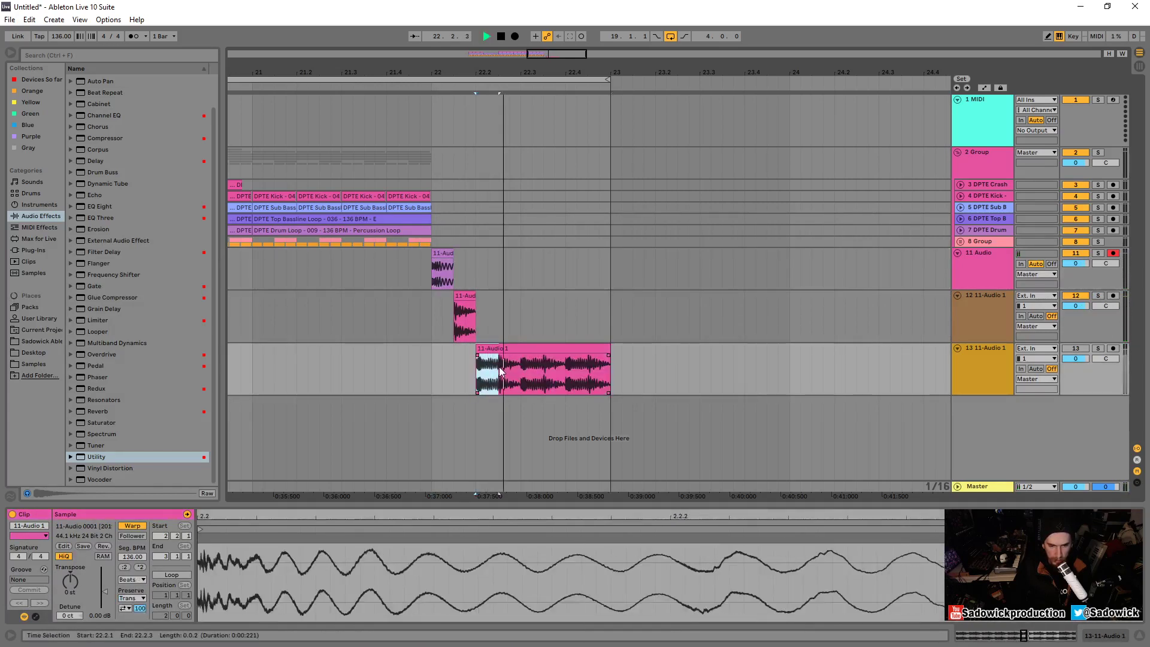
key("space")
left_click(1099, 348)
left_click(1098, 348)
key("space")
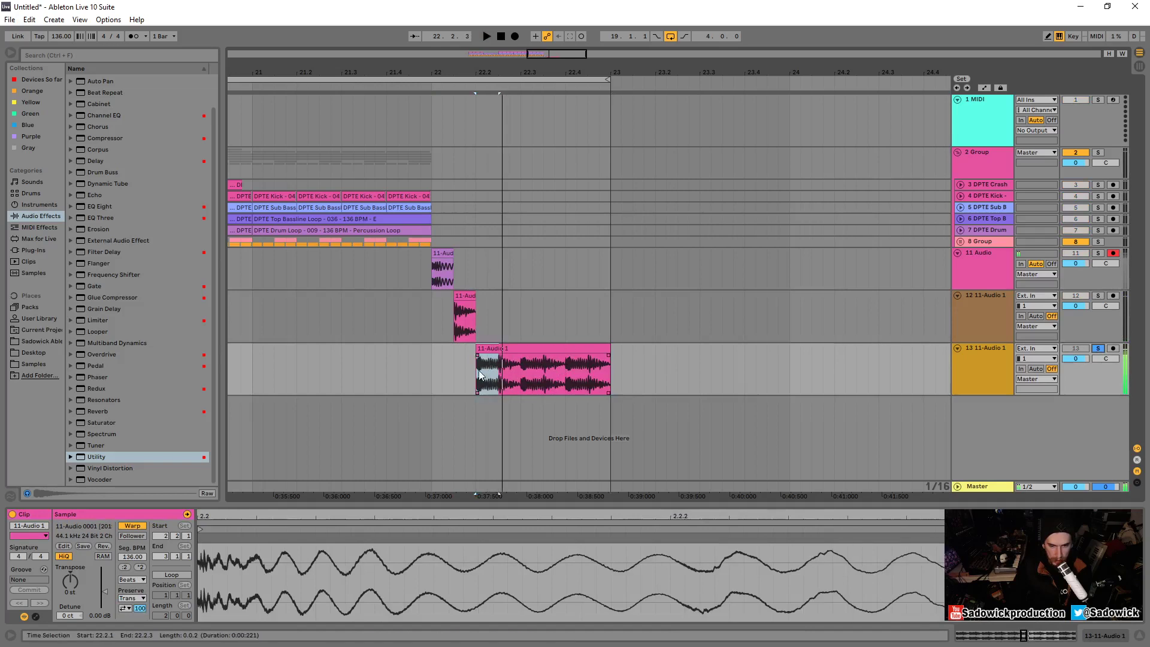
key("space")
Move the half-beat slice from 22.2.1 to 22.2.3 up to 11 Audio, and audition the fill from 22.1.1
left_click_drag(488, 351, 487, 268)
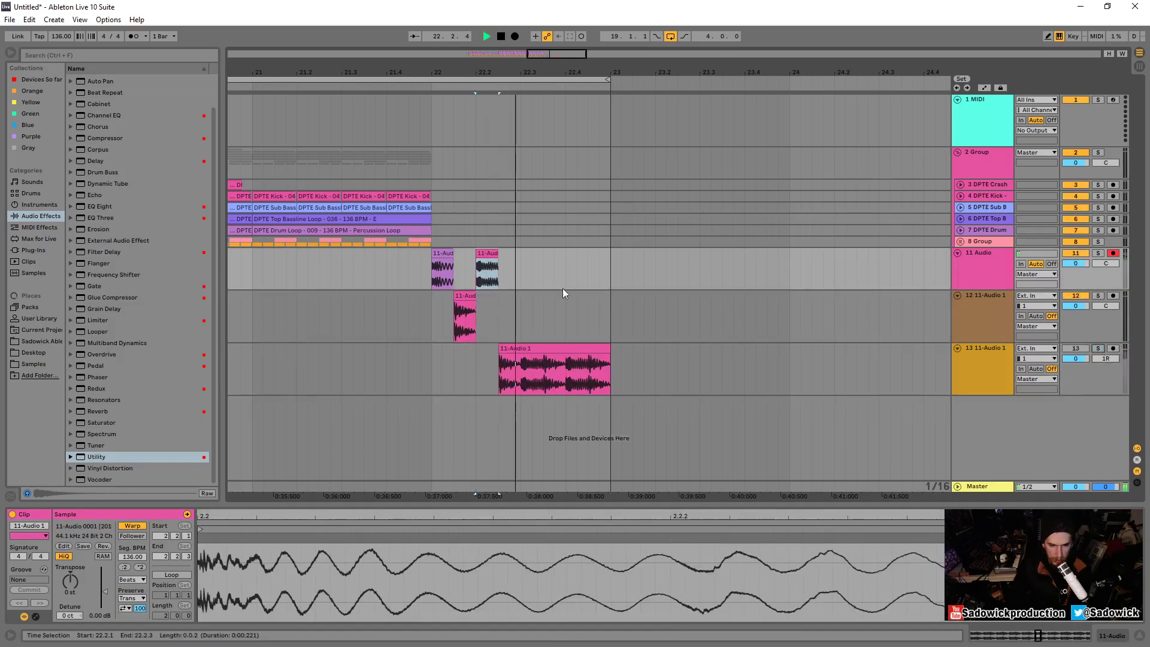
left_click(455, 256)
key("space")
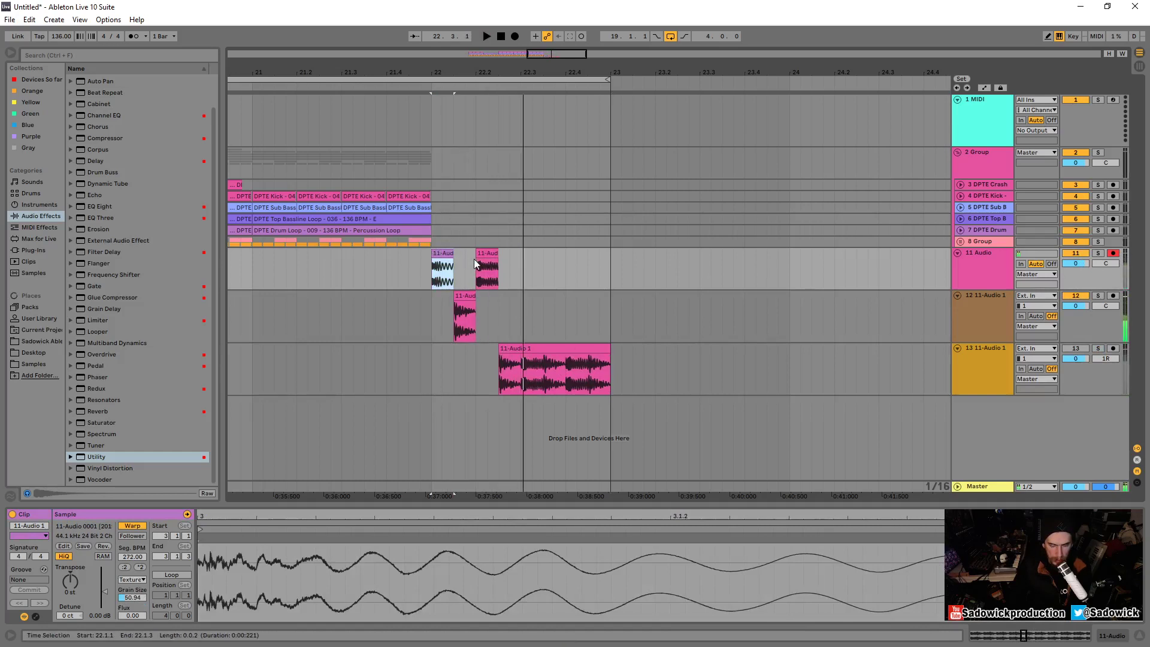
key("space")
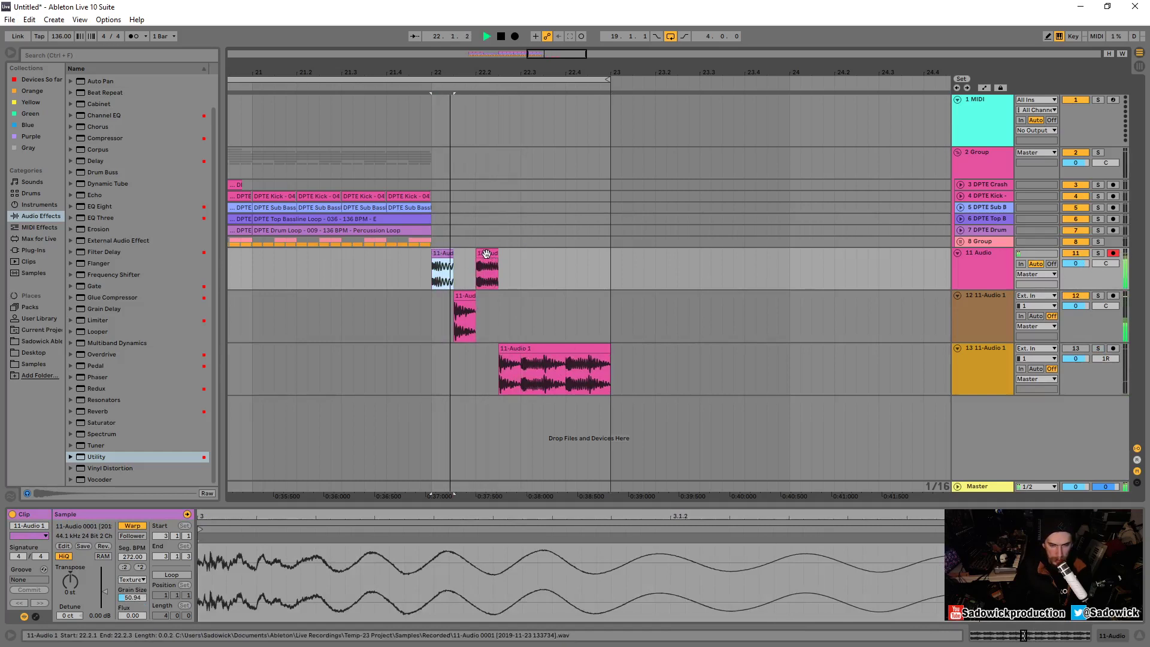
Duplicate the half-beat slice on 11 Audio to 22.2.3 and audition the copy
left_click(486, 254)
key("ctrl+d")
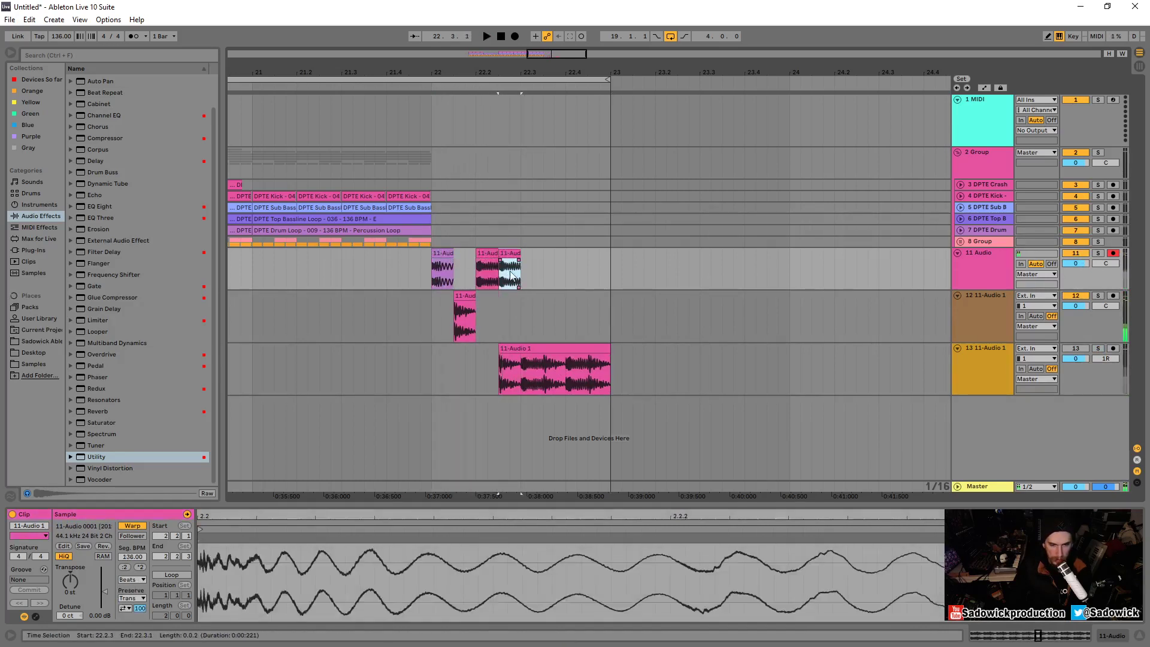
key("space")
key("space")
Set the arrangement loop to the one-bar fill from 22.1.1 to 23.1.1 and audition it
left_click(428, 276)
left_click_drag(428, 275, 611, 272)
right_click(607, 270)
left_click(636, 392)
key("space")
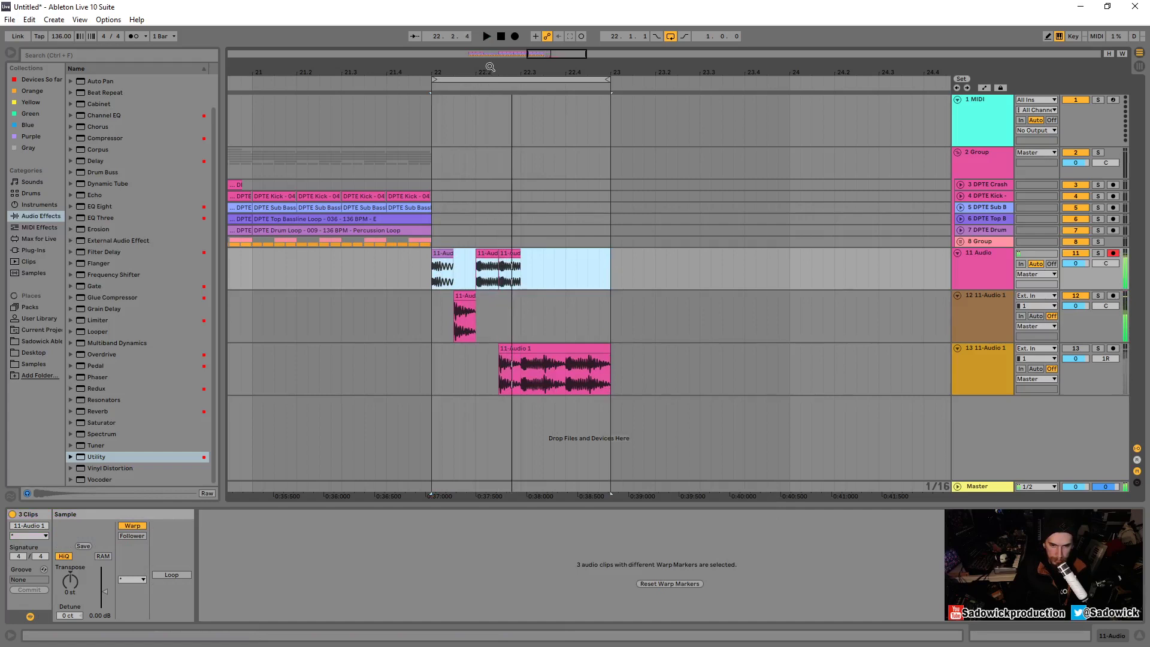
Set the warp mode of the half-beat slice at 22.2.1 on 11 Audio to Texture
key("z")
left_click(487, 251)
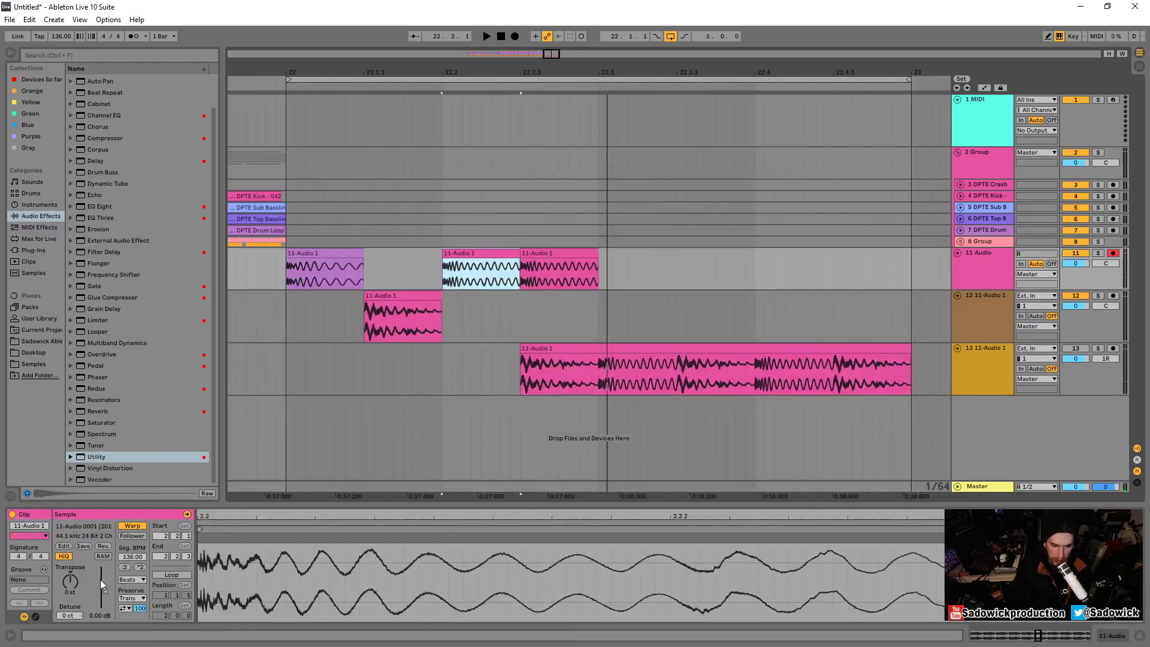
left_click(131, 580)
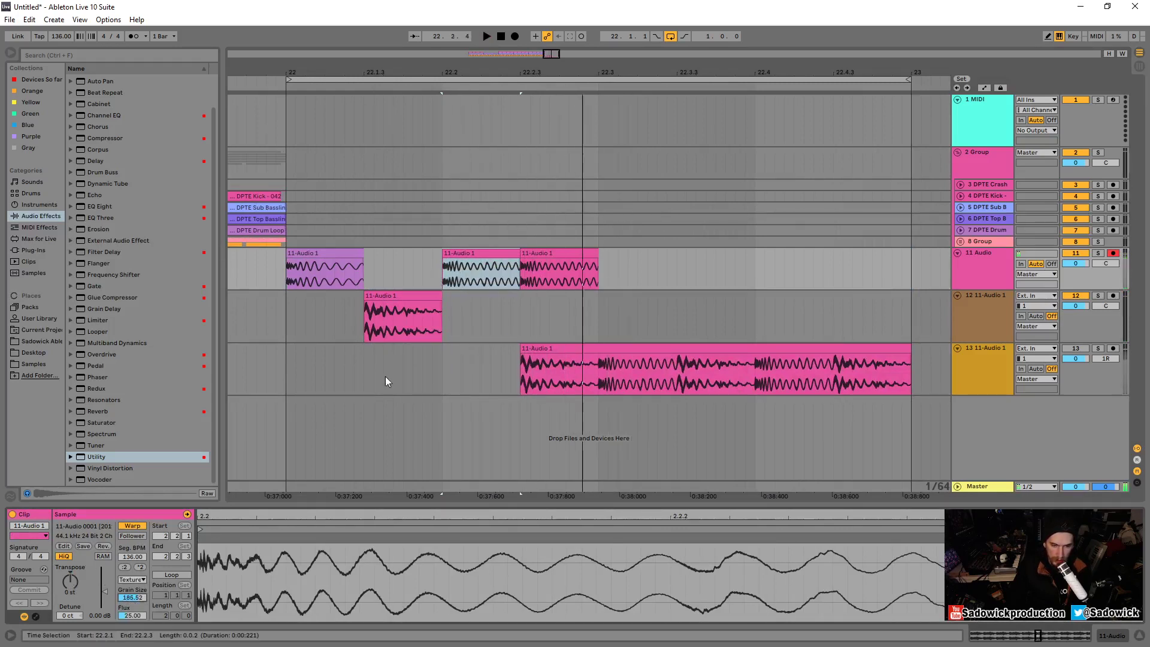
Stretch the audio in the 22.2.1 slice by shifting its warp marker from 2.2.3 to past 2.2.4, and audition it
left_click_drag(384, 517, 606, 446)
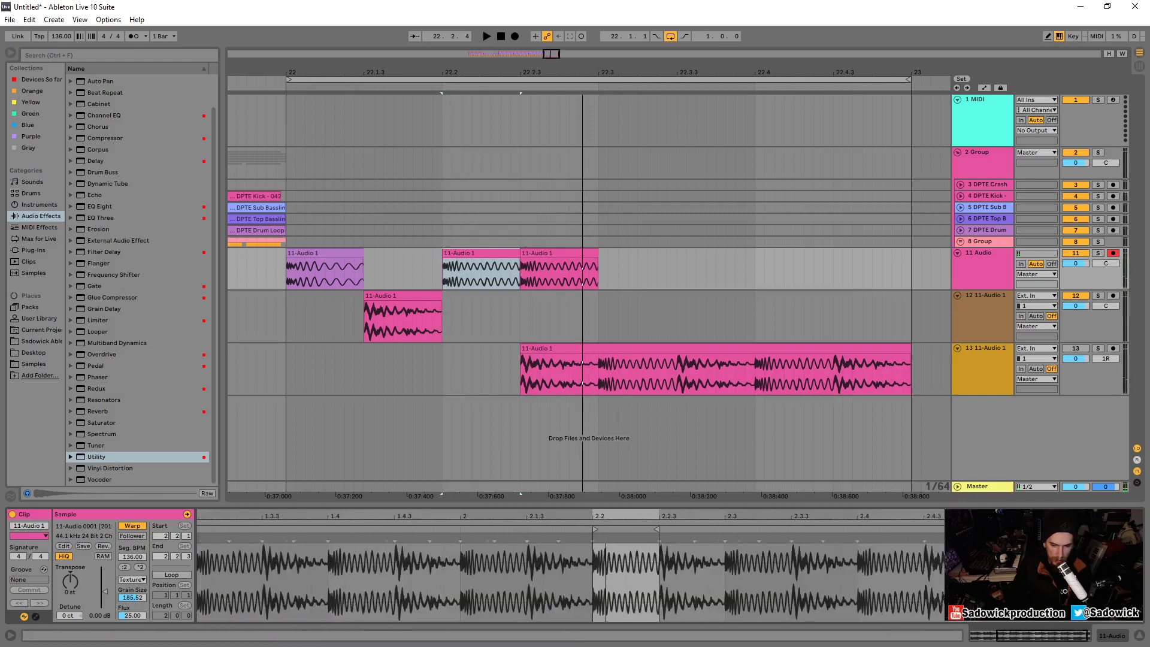
left_click_drag(599, 516, 443, 541)
key("space")
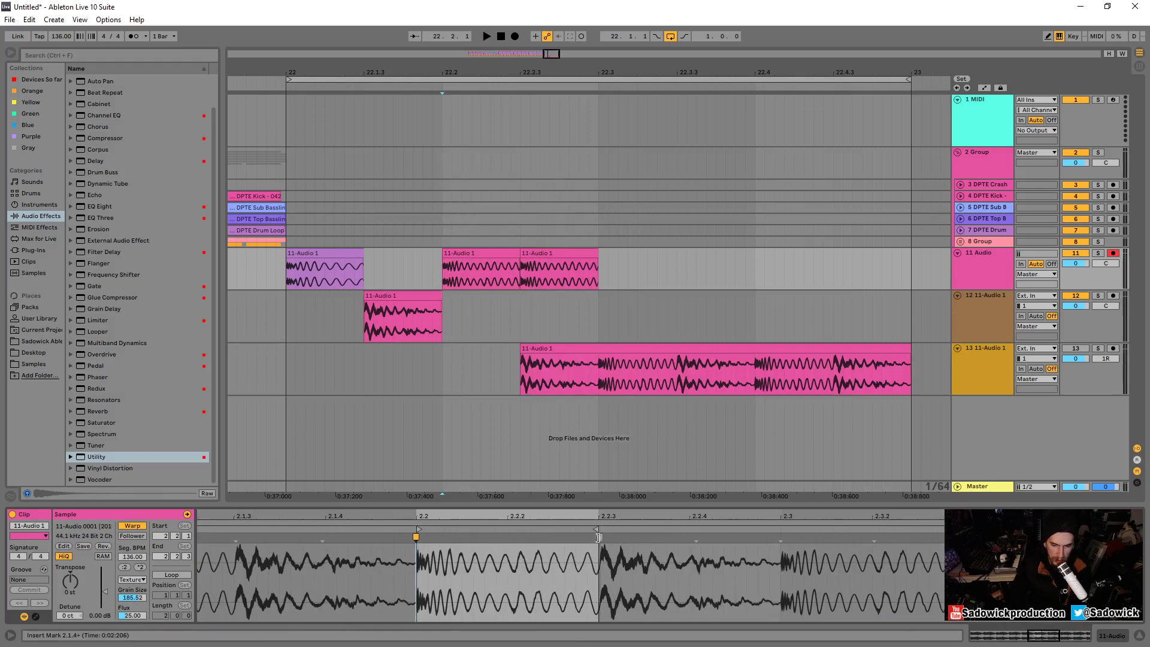
left_click_drag(599, 537, 749, 538)
key("space")
key("space")
key("space")
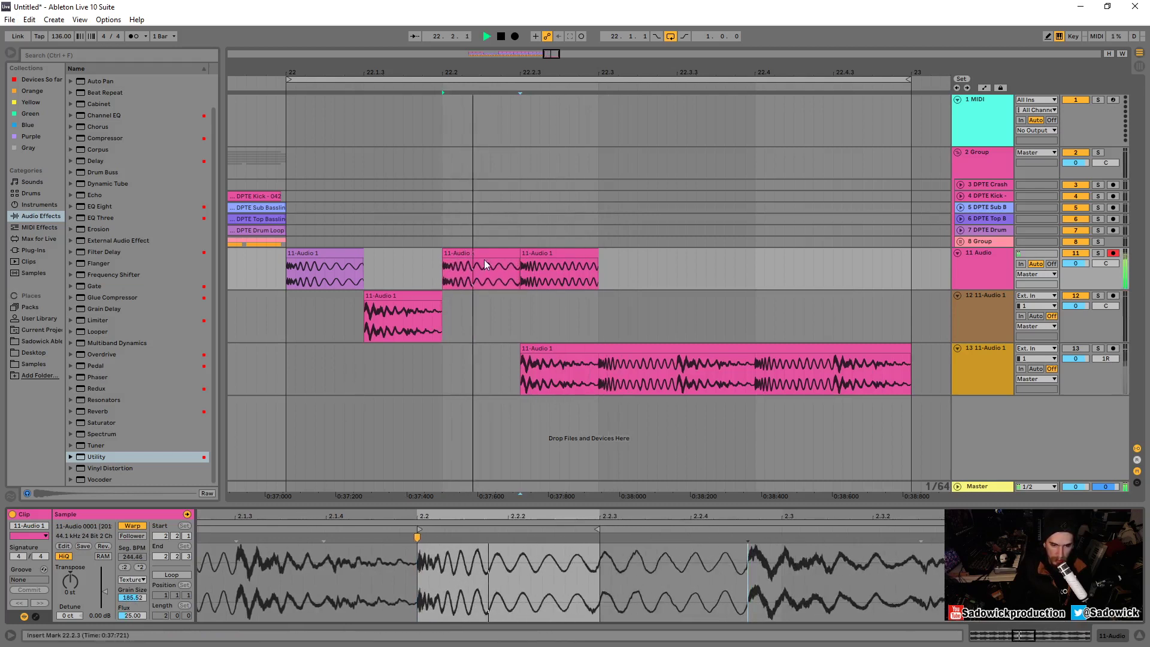
Lower the grain size of the 22.2.1 slice to about 44.8, auditioning it repeatedly
key("space")
mouse_move(132, 597)
left_mouse_down()
mouse_move(133, 629)
mouse_move(132, 585)
mouse_move(139, 613)
left_mouse_up()
key("space")
key("space")
key("space")
key("space")
key("space")
key("space")
key("space")
key("space")
key("space")
key("space")
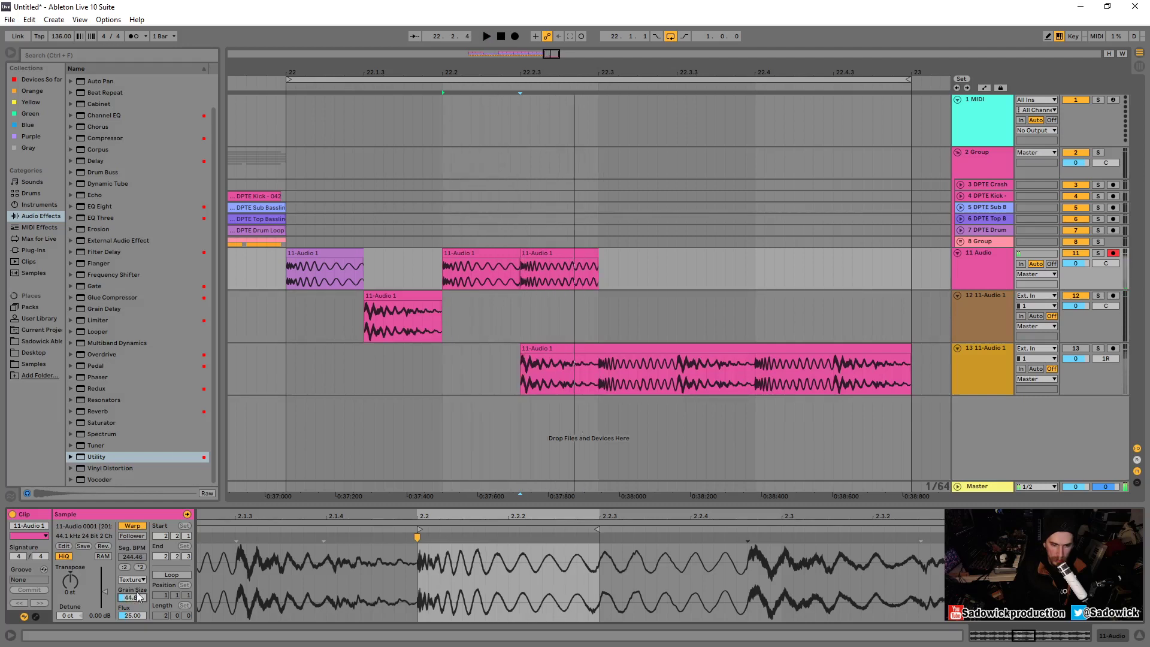
Audition the whole fill from 22.1.1
left_click(285, 157)
key("space")
key("space")
key("space")
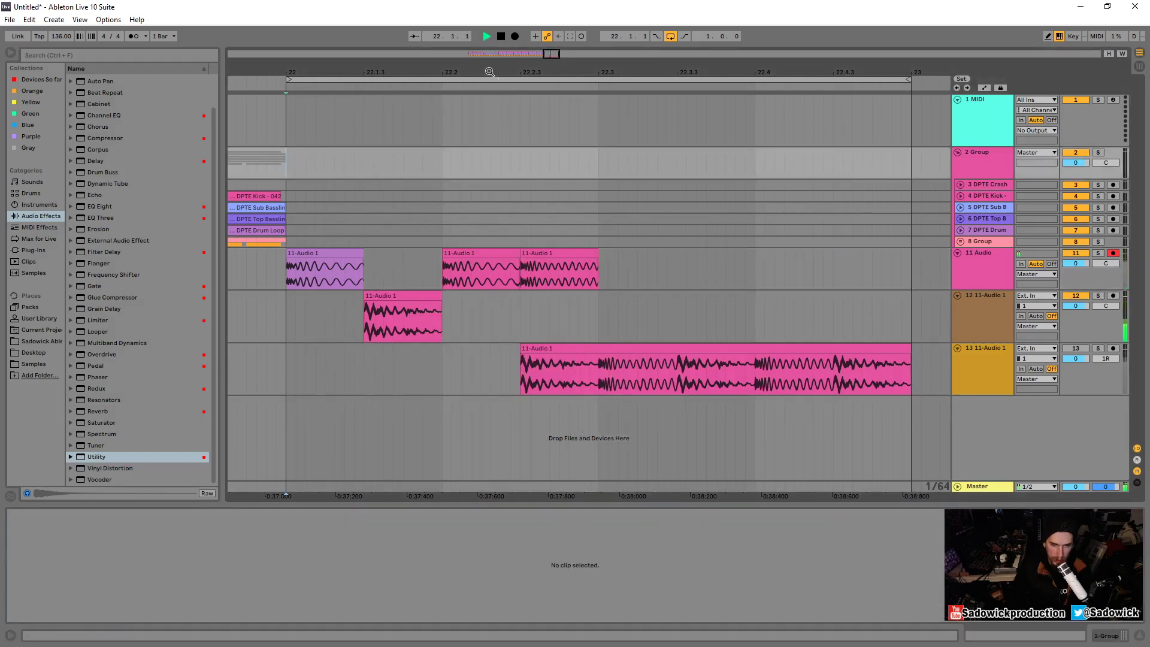
key("minus")
key("minus")
key("space")
Trim the start of the clip on track 13 to 22.3.1 and solo that track
left_click_drag(344, 350, 358, 350)
left_click(1099, 350)
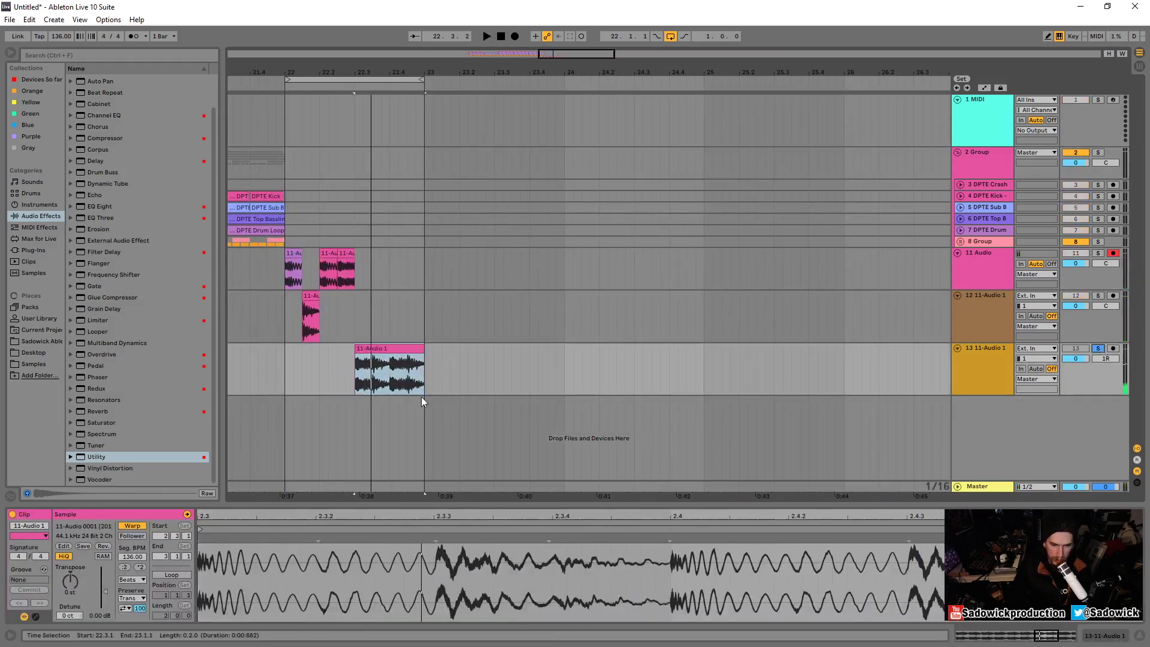
key("plus")
key("plus")
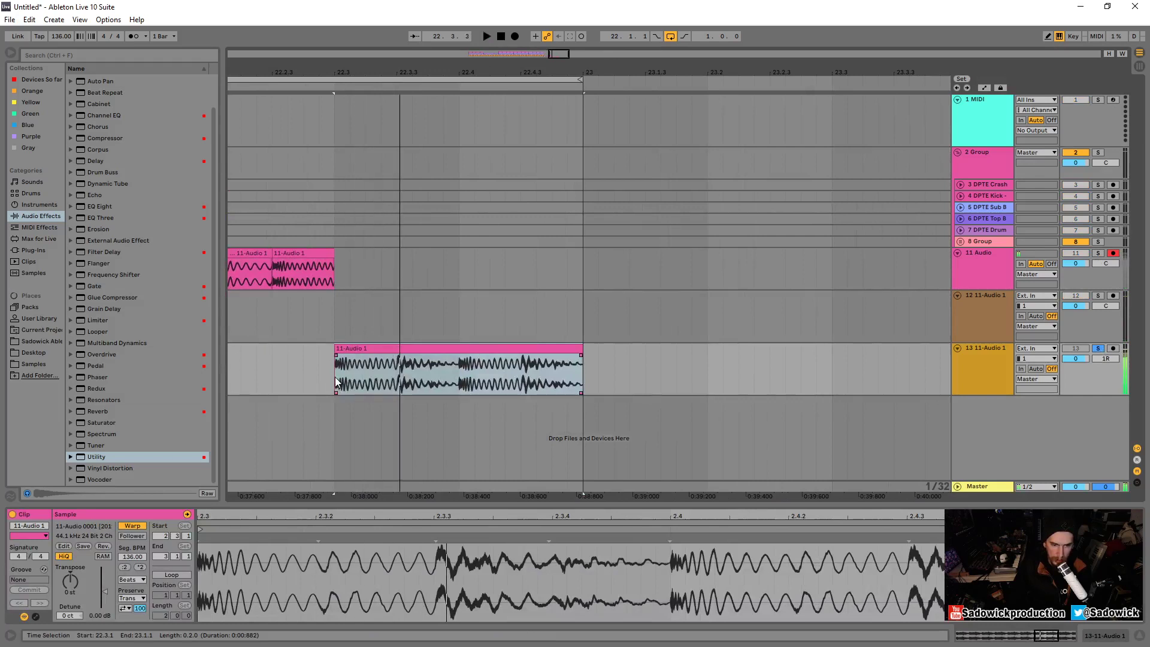
Move the 22.3.1 to 22.3.2 slice out of the source clip onto a new audio track inserted below track 12
left_click_drag(350, 368, 347, 308)
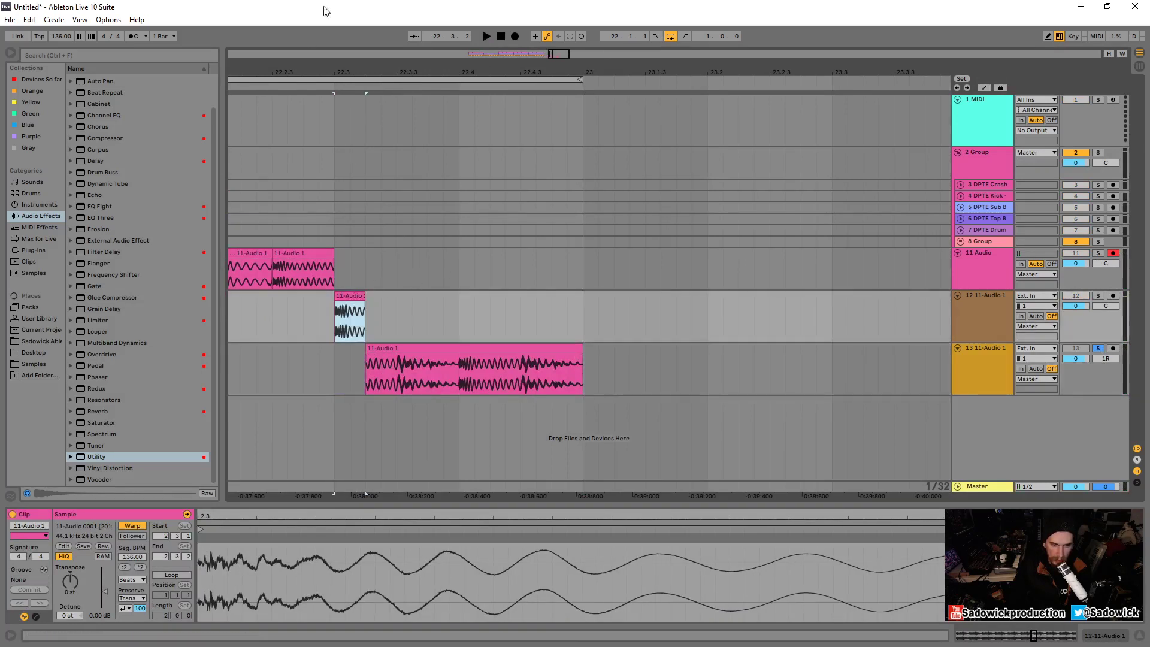
left_click_drag(327, 69, 331, 57)
right_click(982, 308)
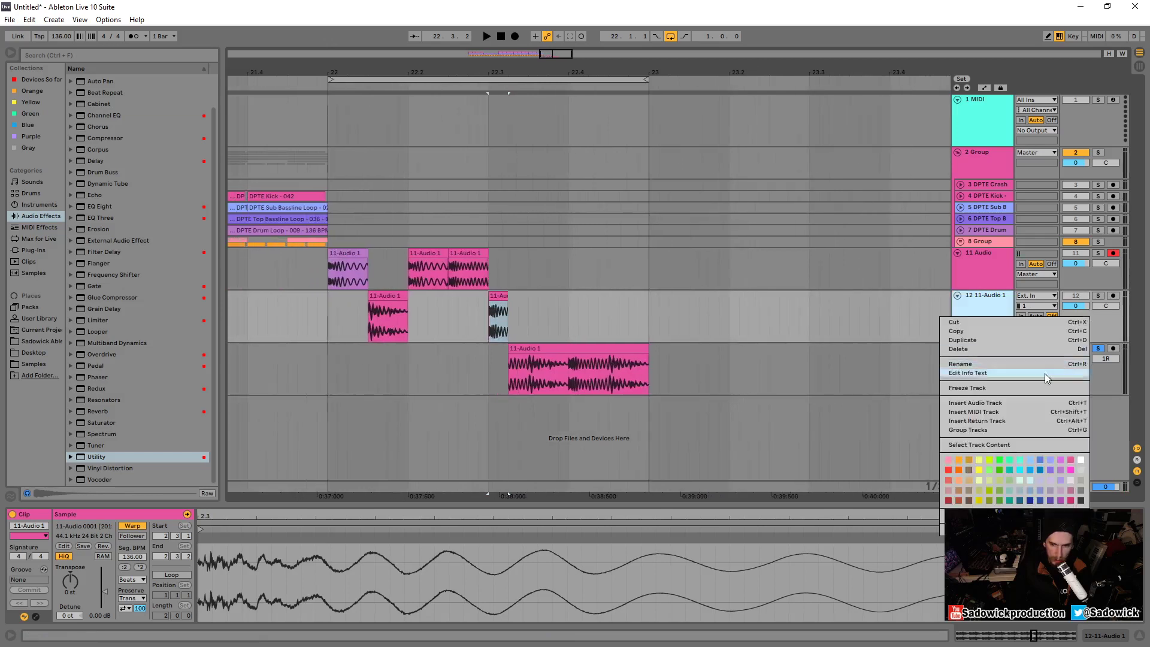
left_click(1031, 404)
left_click_drag(493, 297, 494, 359)
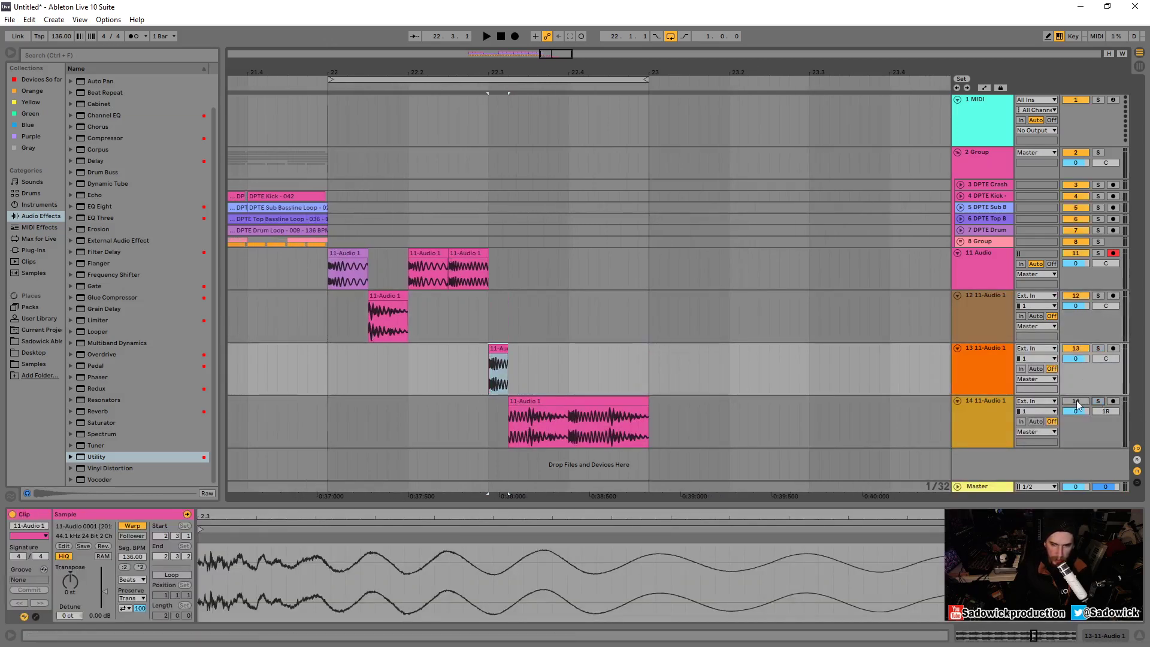
Duplicate the 22.3.1 slice twice in a row on track 13 and audition the fill from 22.1.1
key("space")
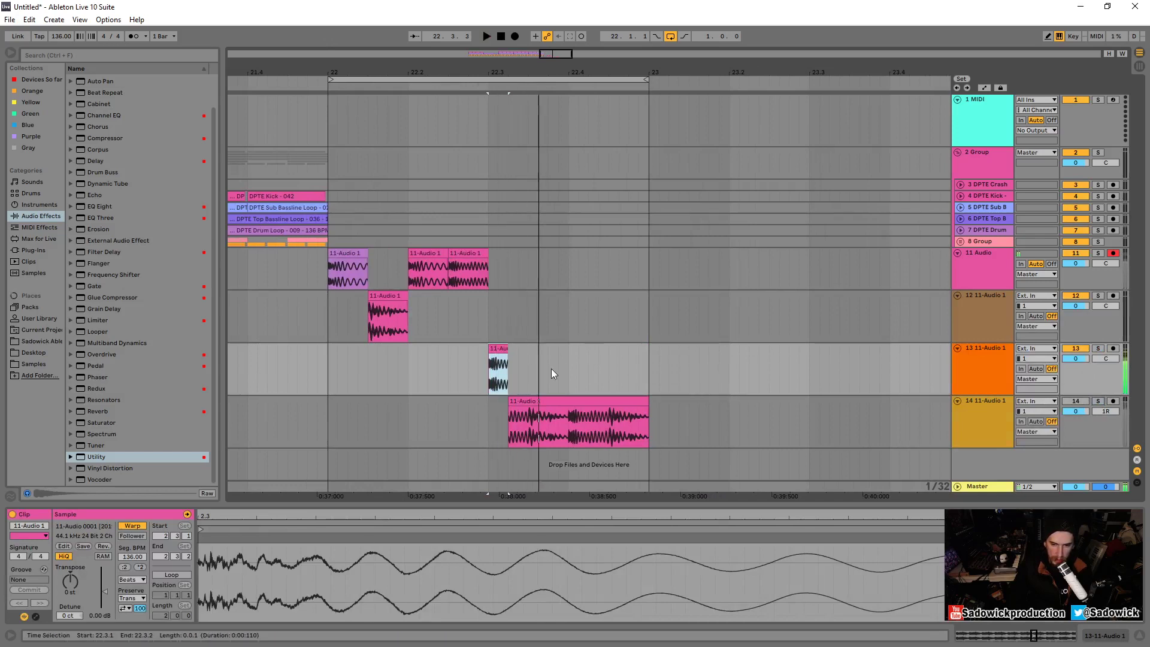
key("ctrl+d")
key("ctrl+d")
left_click(477, 367)
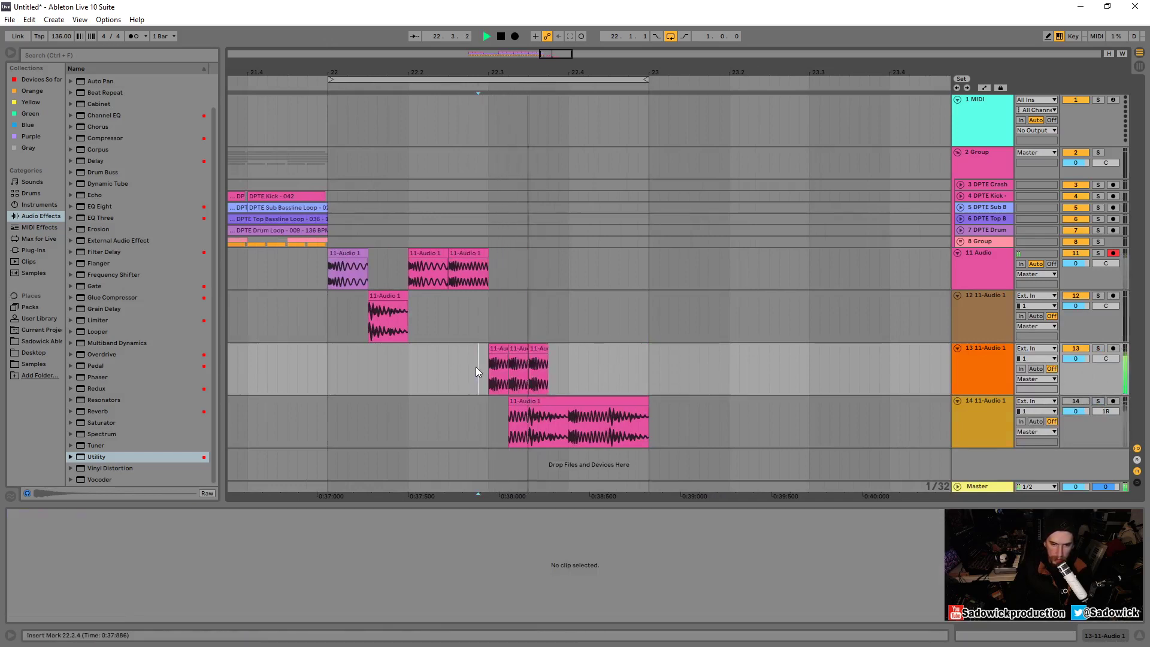
left_click(329, 362)
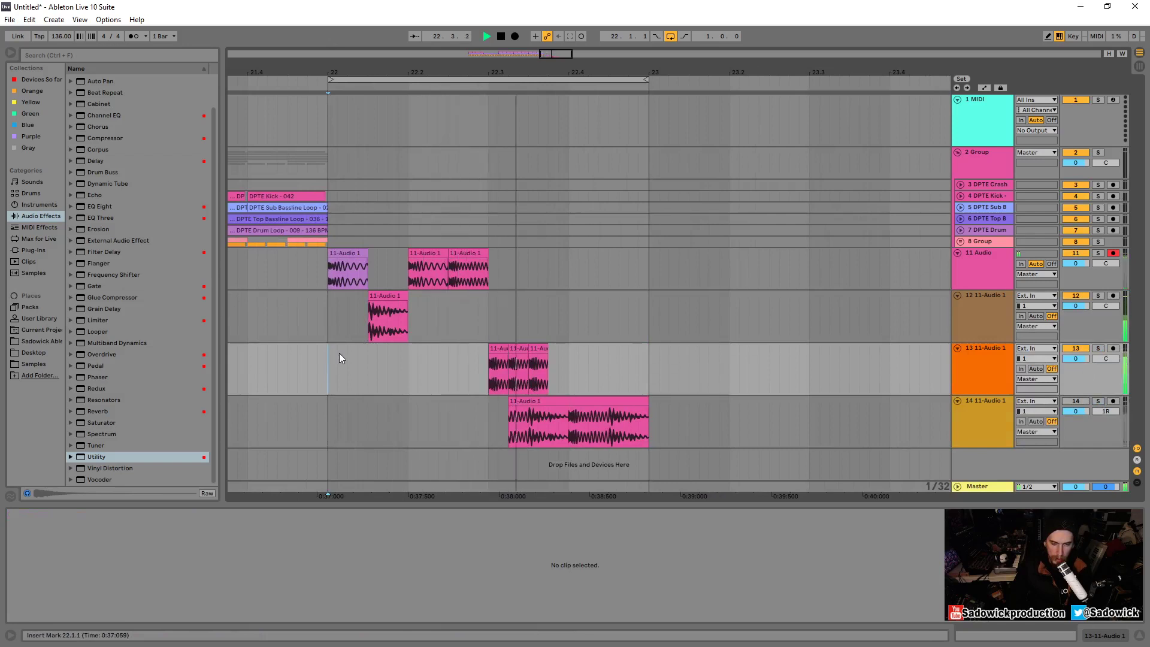
key("space")
Copy the 22.2.3 slice on track 11 and settle the copy at 22.4.1, auditioning the fill in between
left_click(475, 264)
left_click_drag(475, 264, 566, 268)
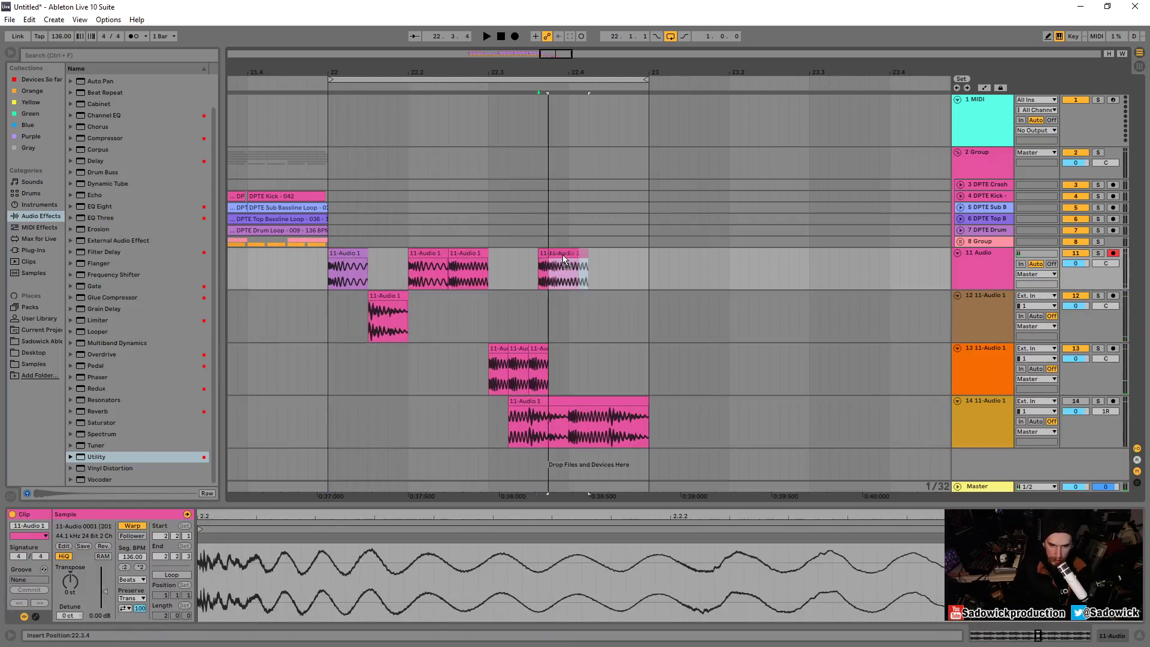
left_click(326, 269)
key("space")
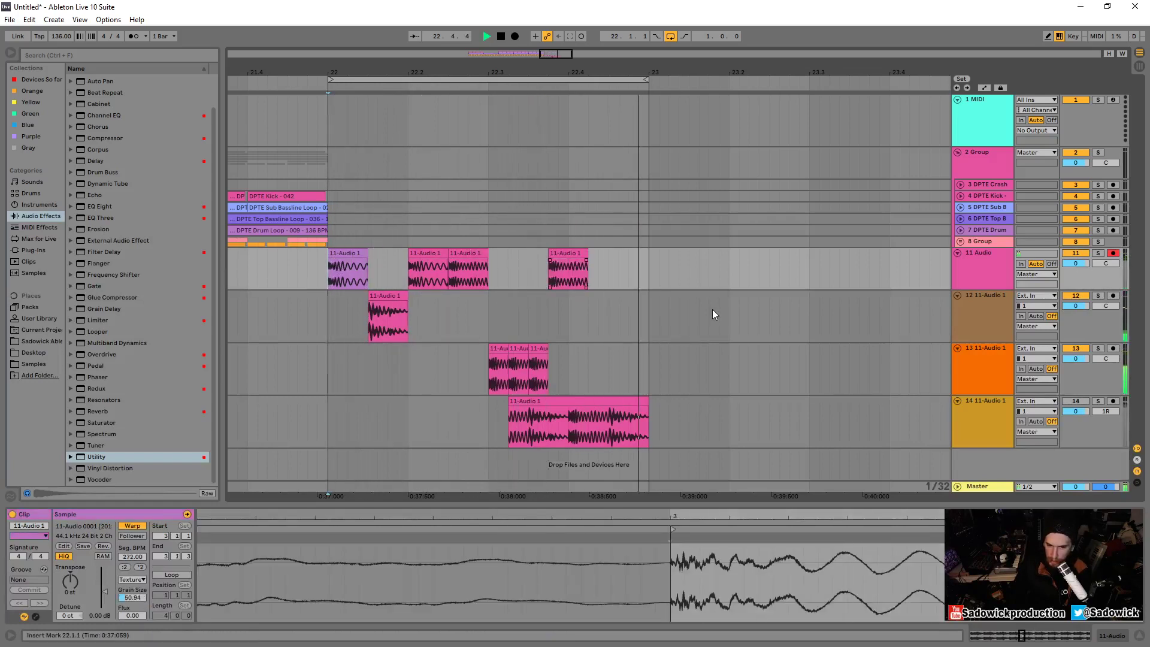
left_click_drag(568, 268, 588, 269)
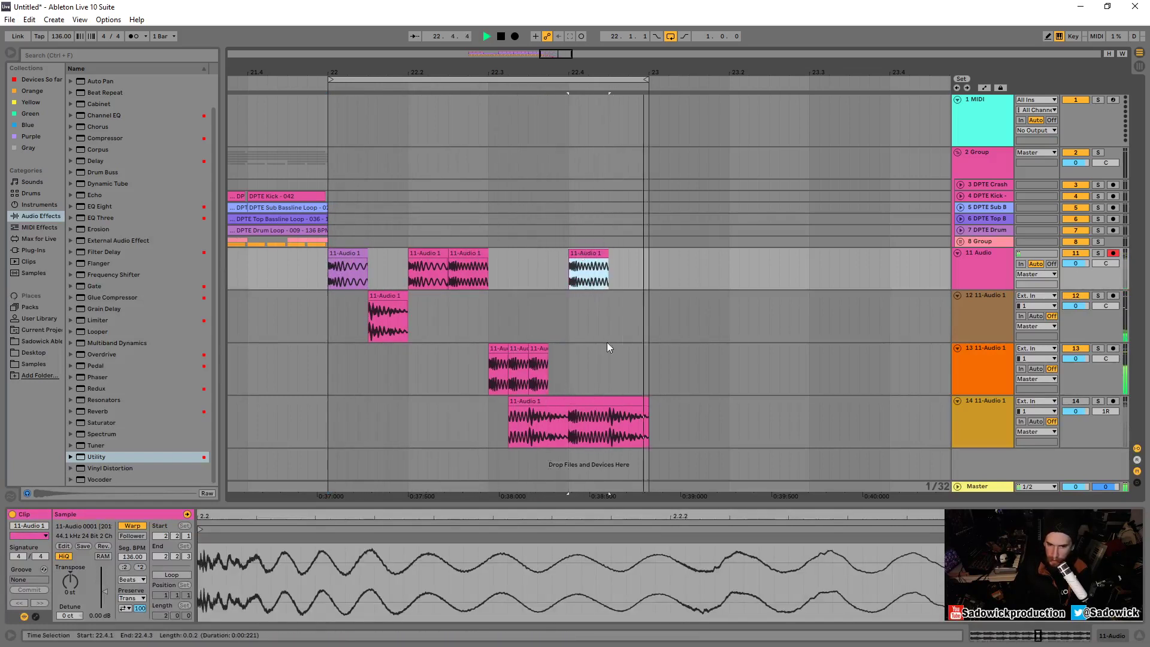
Extend the third slice on track 13 to end at 22.4.1 and audition the fill from 22.1.1
left_click_drag(548, 352, 568, 354)
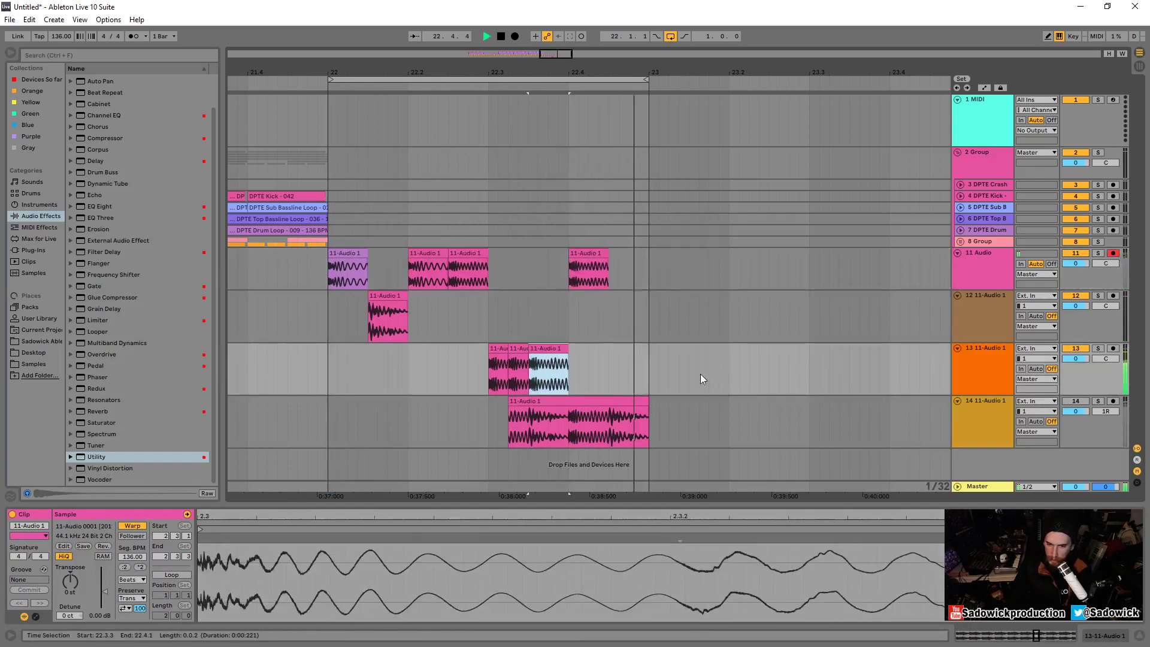
left_click(645, 400)
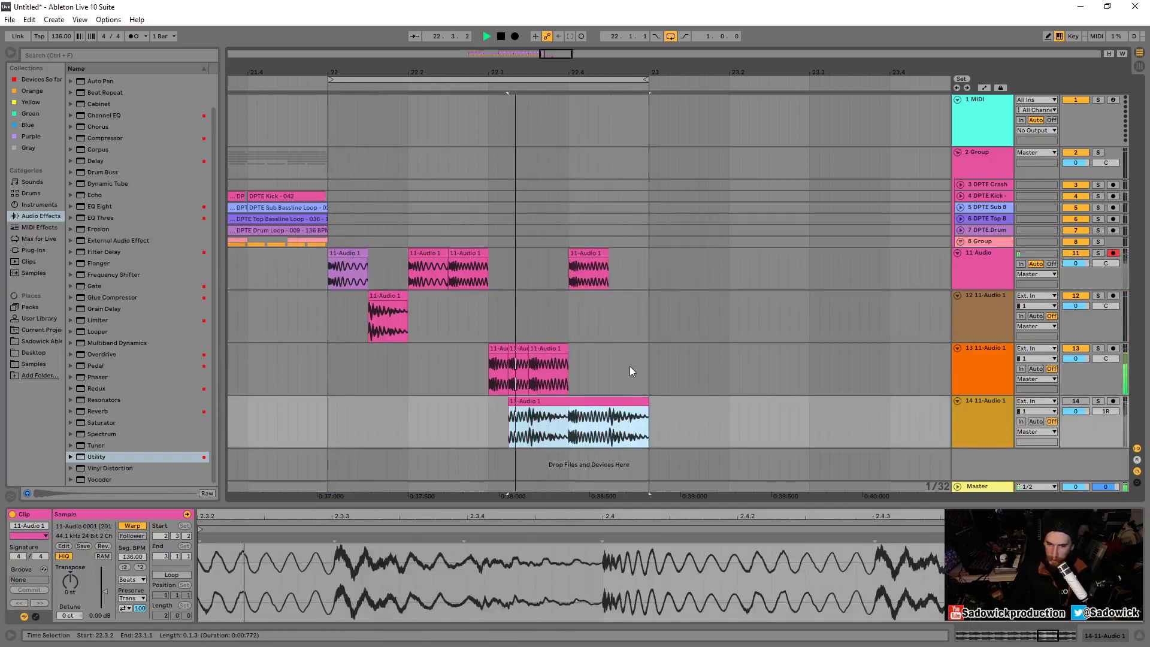
key("space")
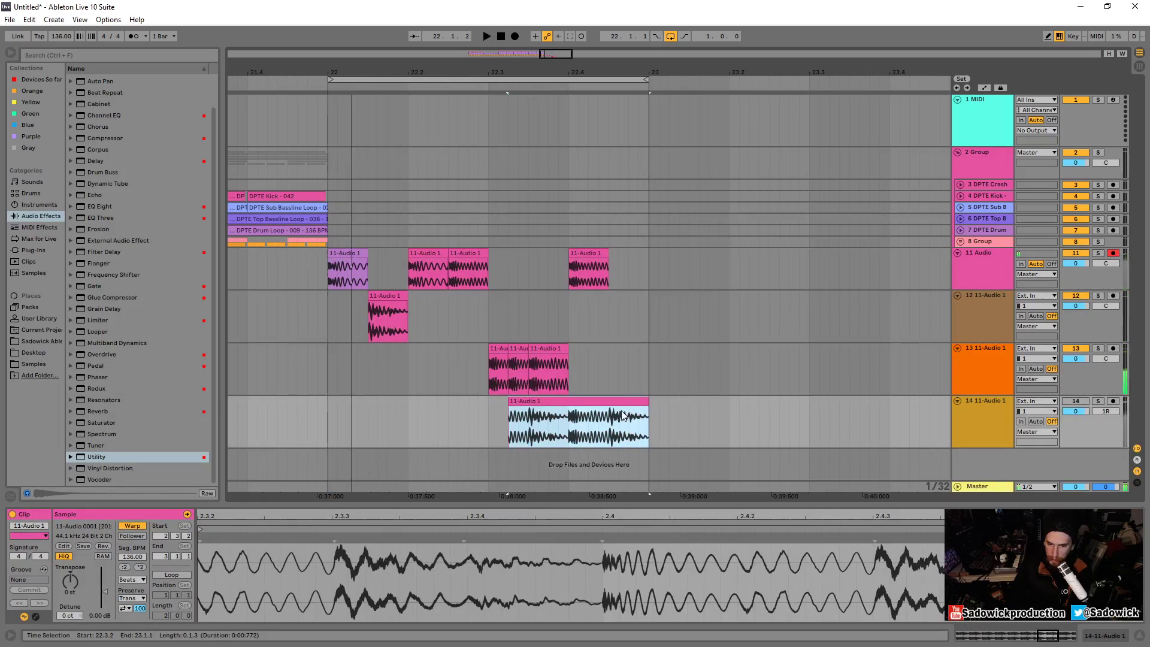
left_click(334, 279)
key("space")
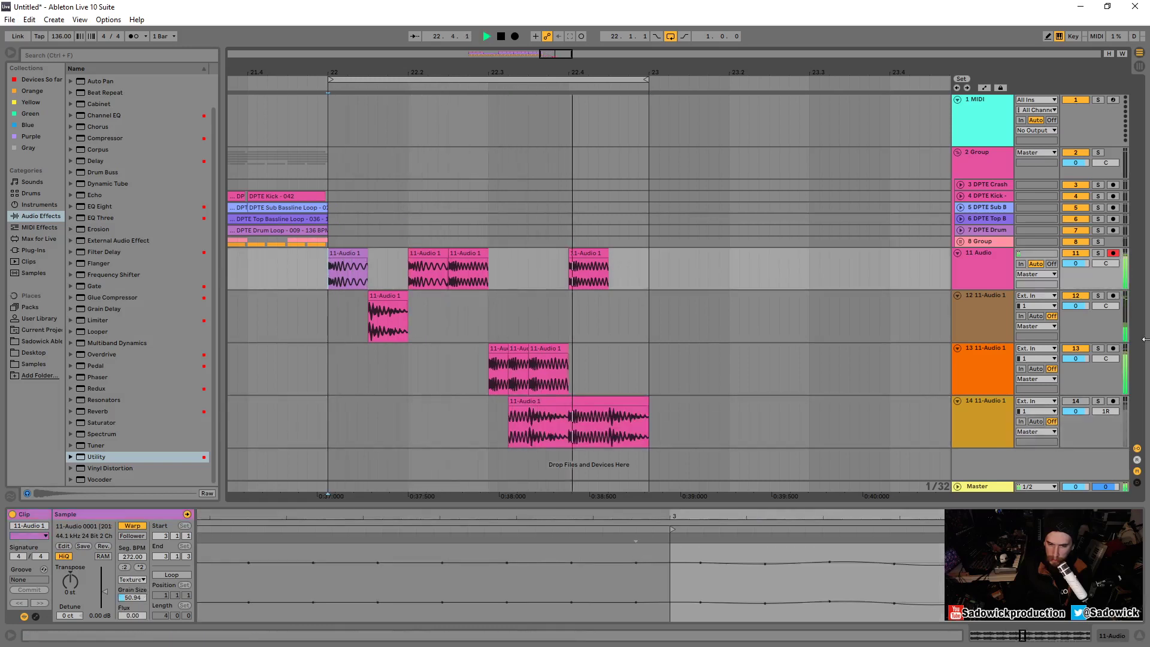
key("space")
Copy the 22.3.3 slice on track 13 to 22.4.3 and reverse the copy
left_click(559, 366)
key("ctrl+c")
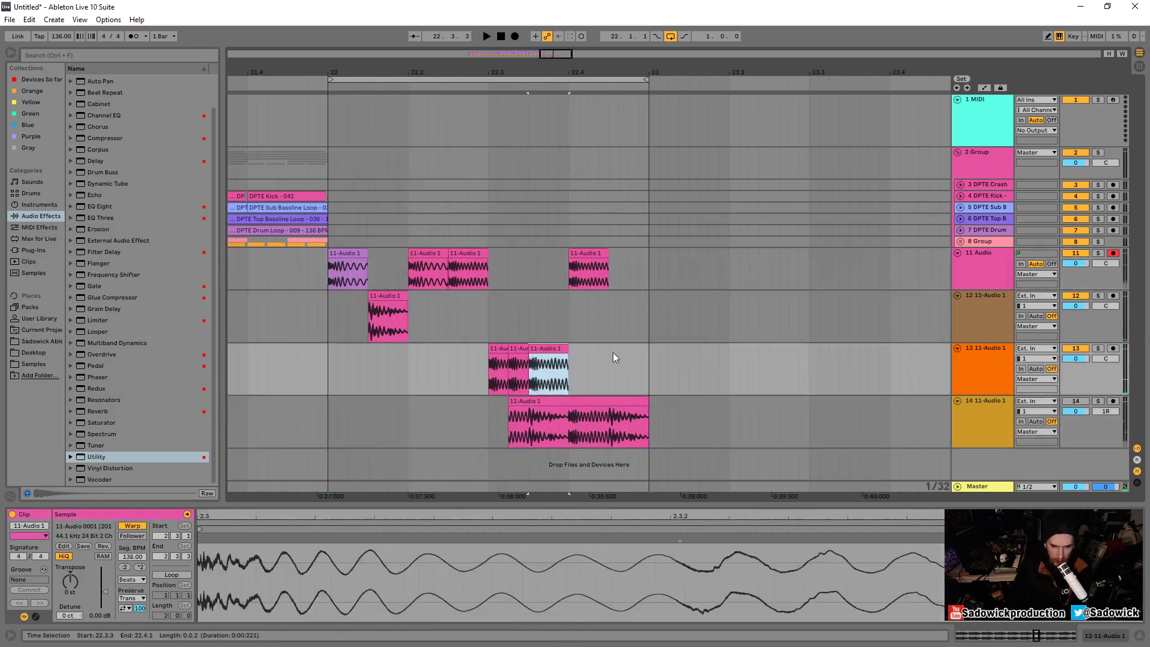
left_click(606, 356)
key("ctrl+v")
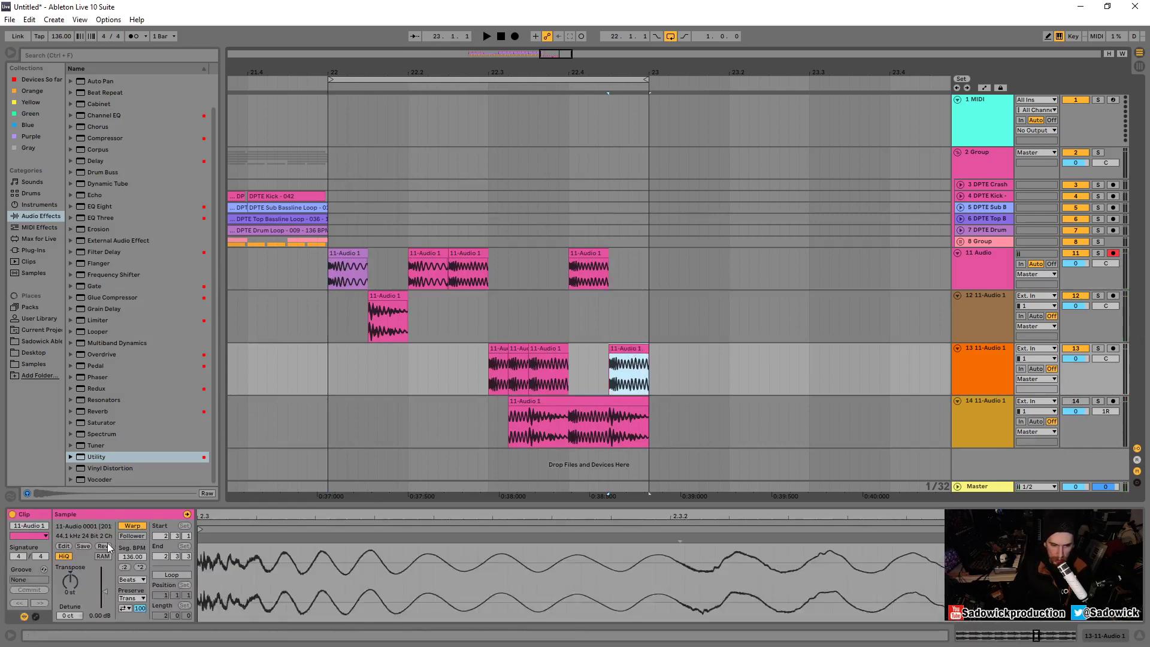
Delete track 14 together with the leftover source clip on it
left_click(994, 405)
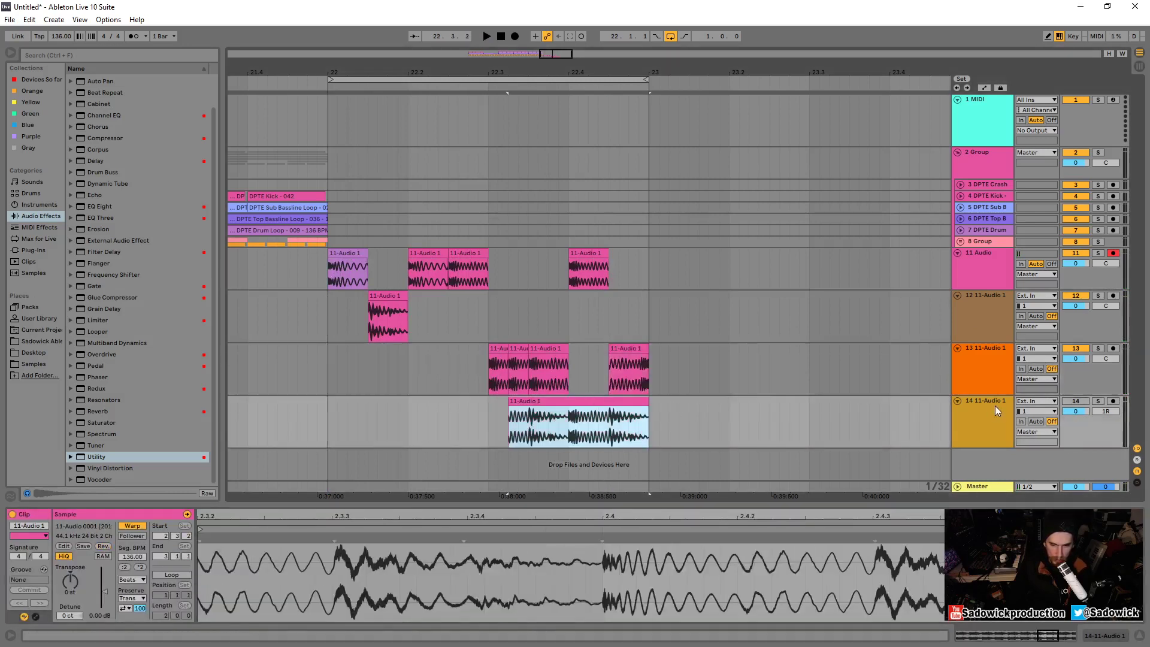
left_click(990, 401)
right_click(990, 402)
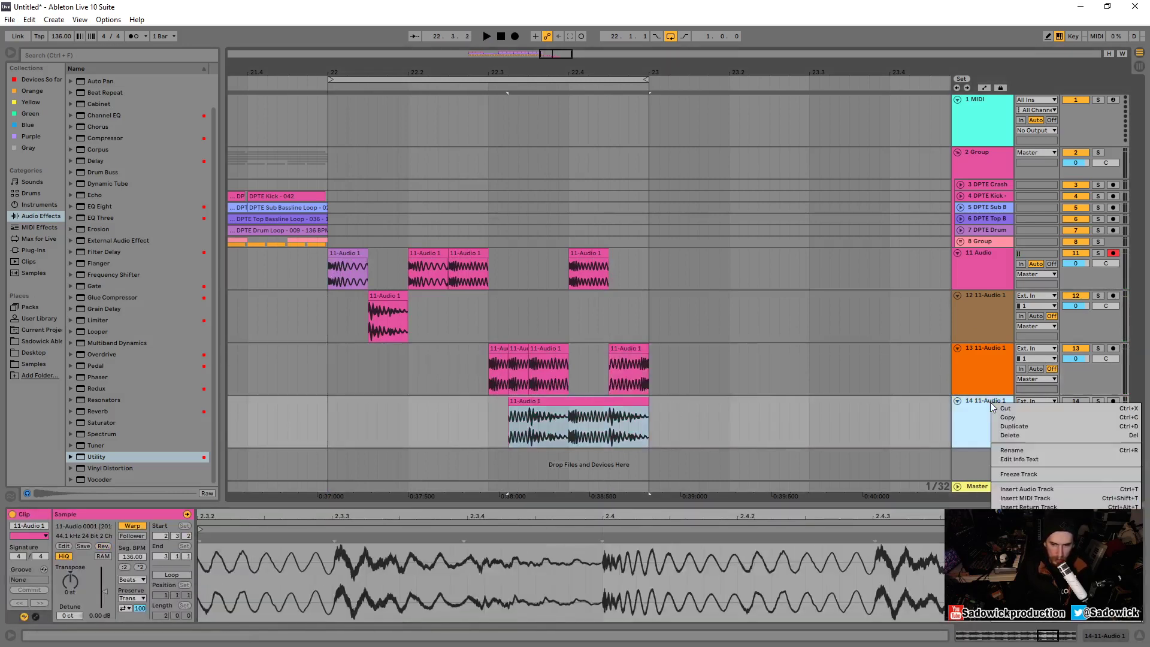
key("Escape")
key("Delete")
Audition the fill with tracks 11, 12 and 13 soloed one after another
left_click(353, 268)
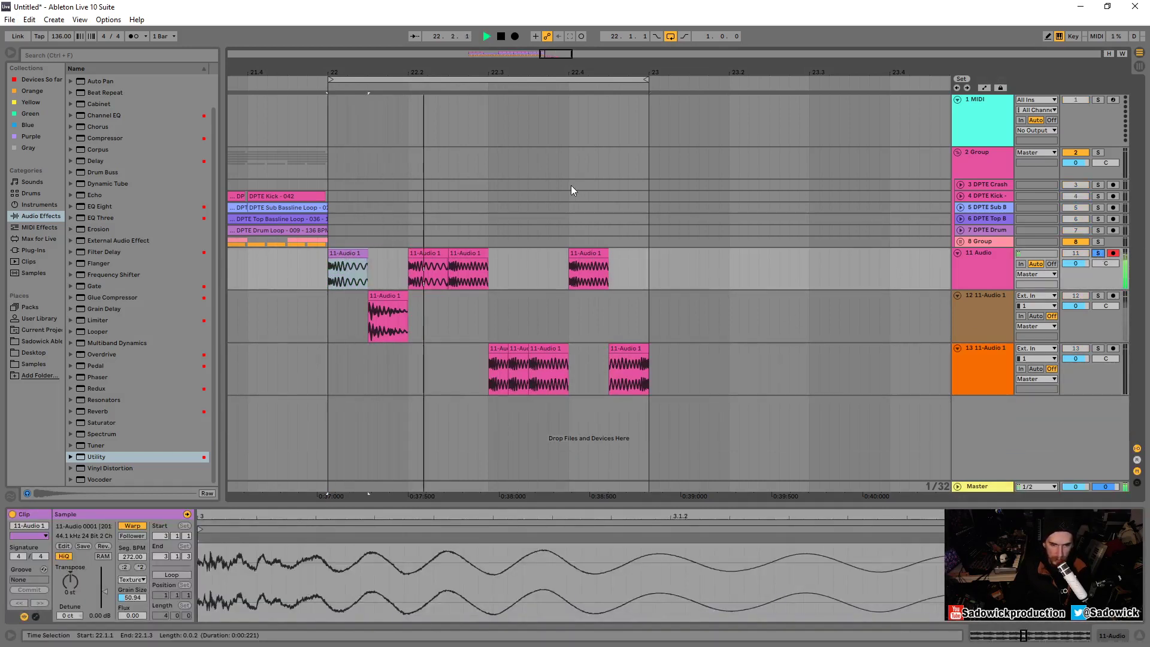
key("space")
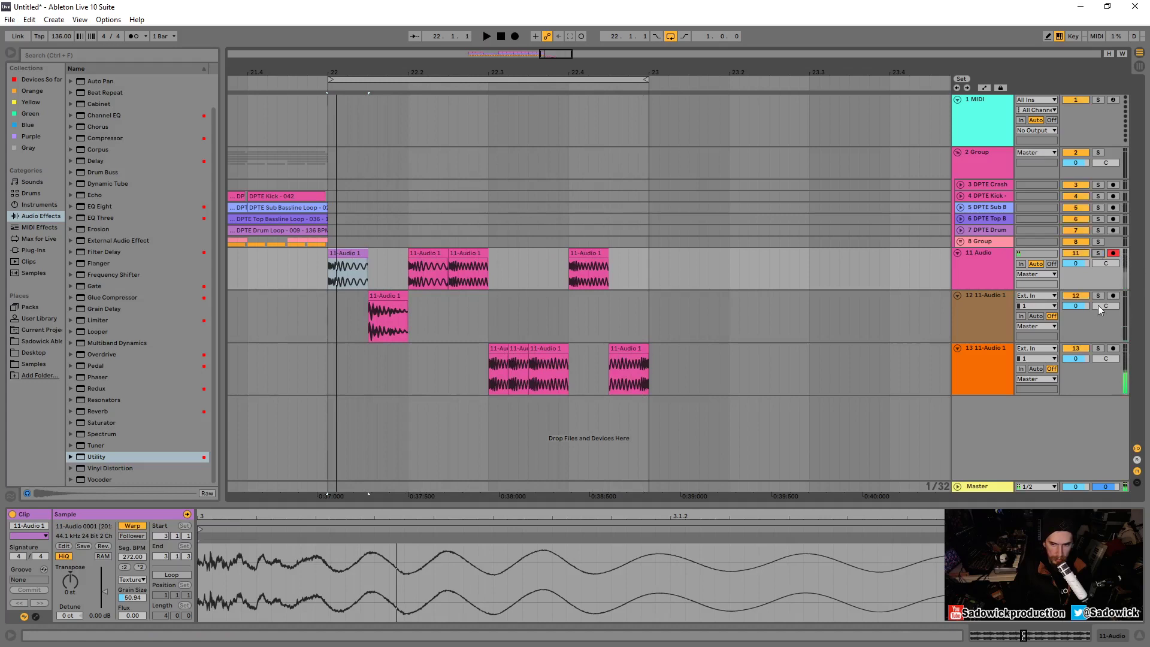
key("space")
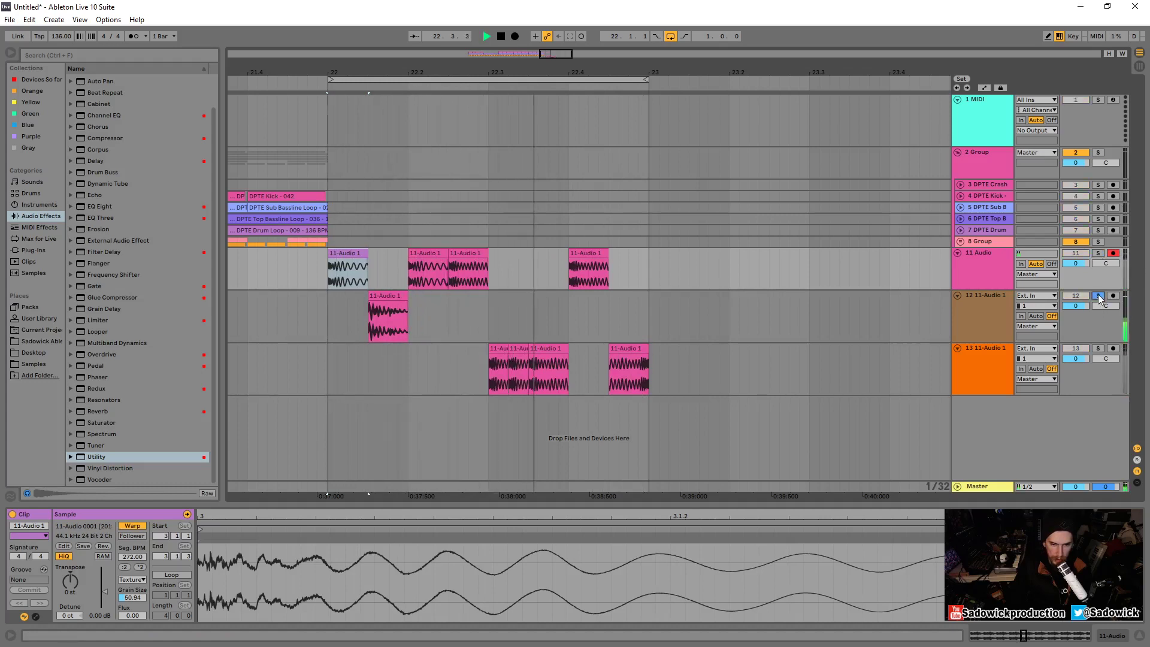
left_click(1098, 296)
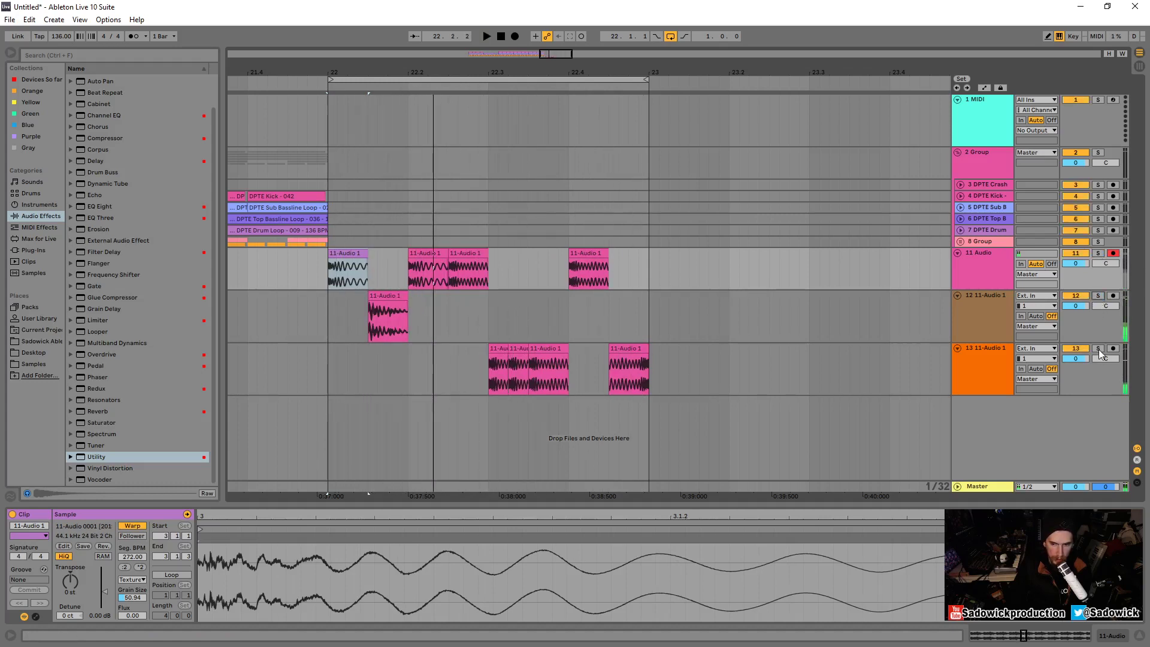
left_click(1099, 350)
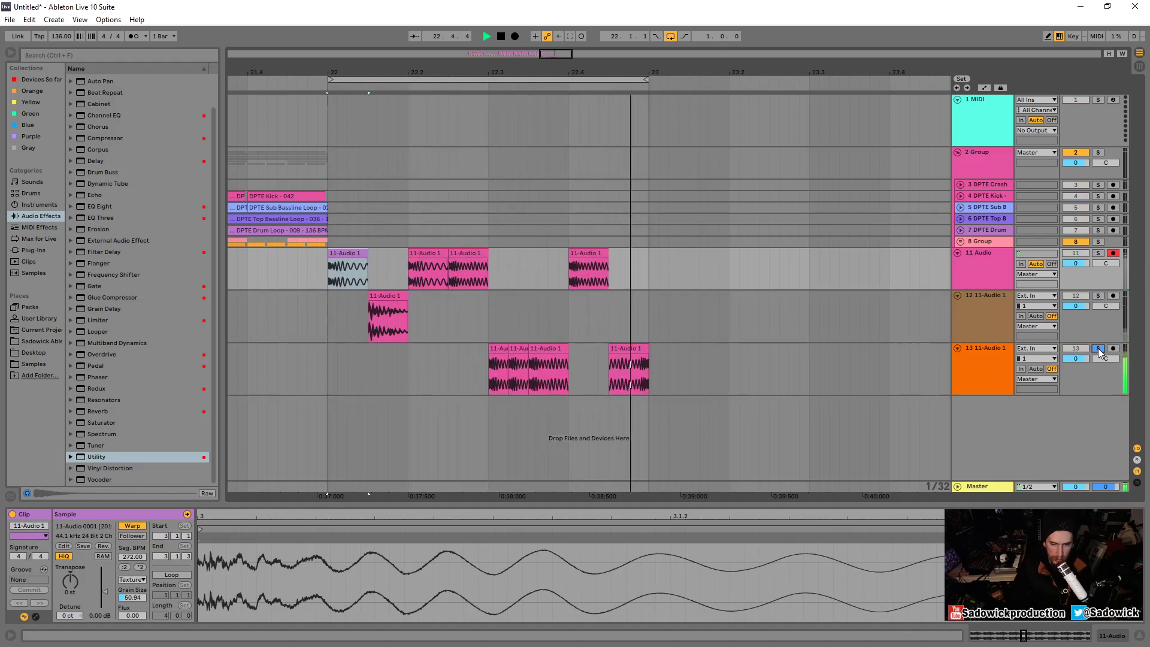
left_click(1099, 350)
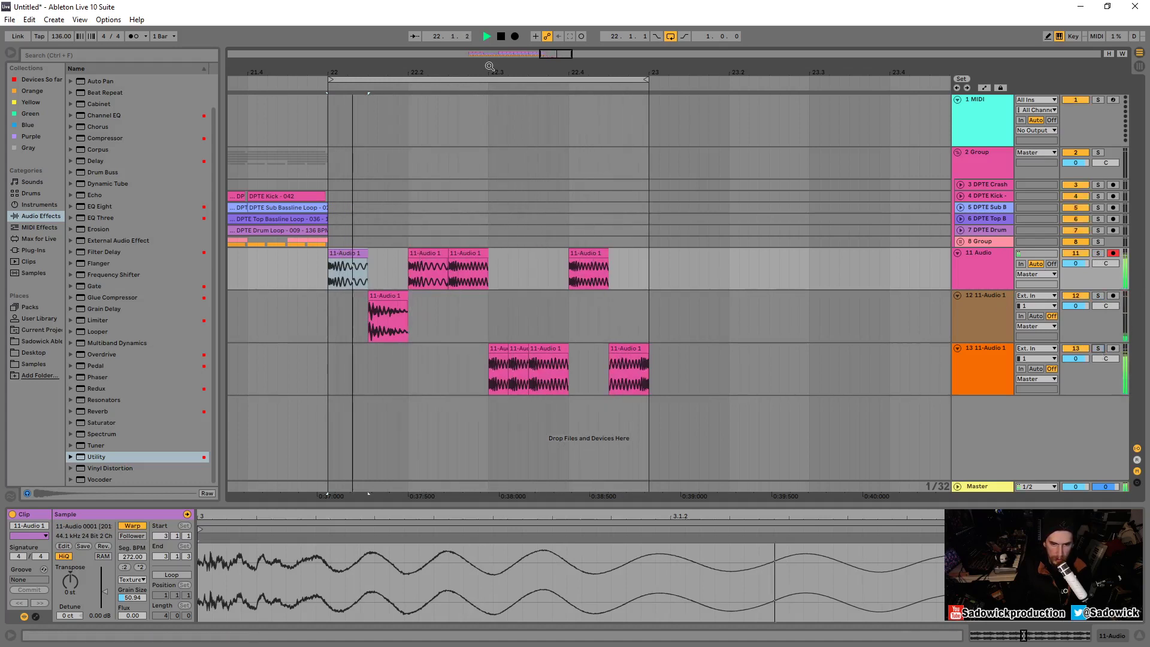
Raise the grain size of the 22.1.1 slice on track 11 to 93.76 while auditioning the start of the fill
left_click_drag(489, 66, 438, 87)
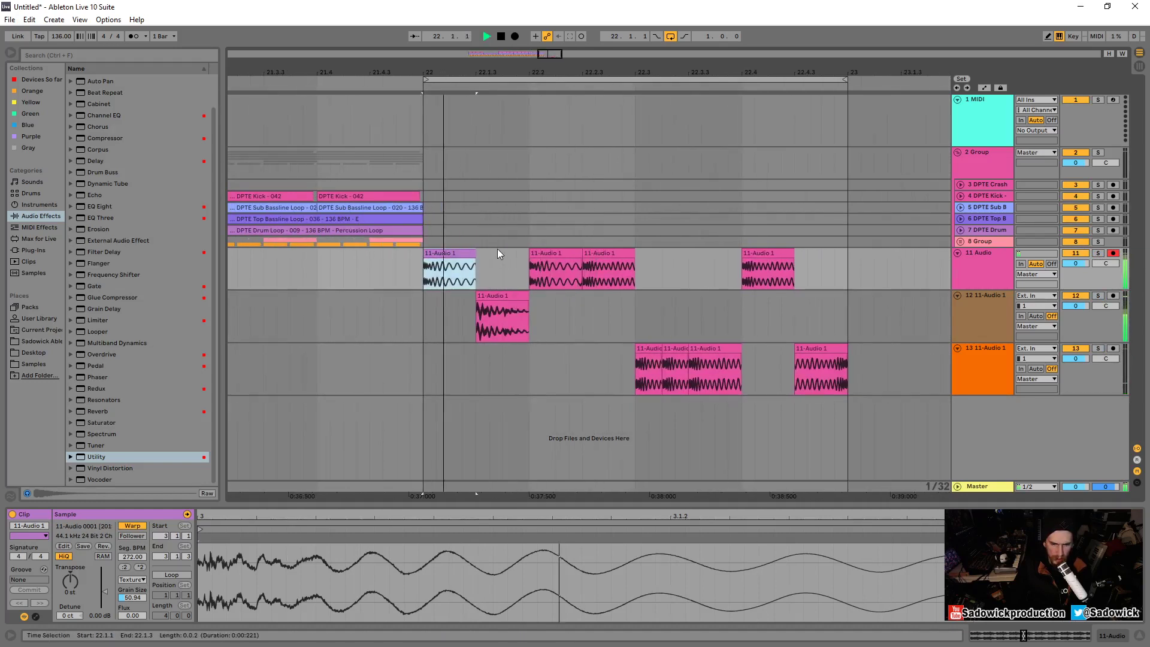
left_click(497, 296)
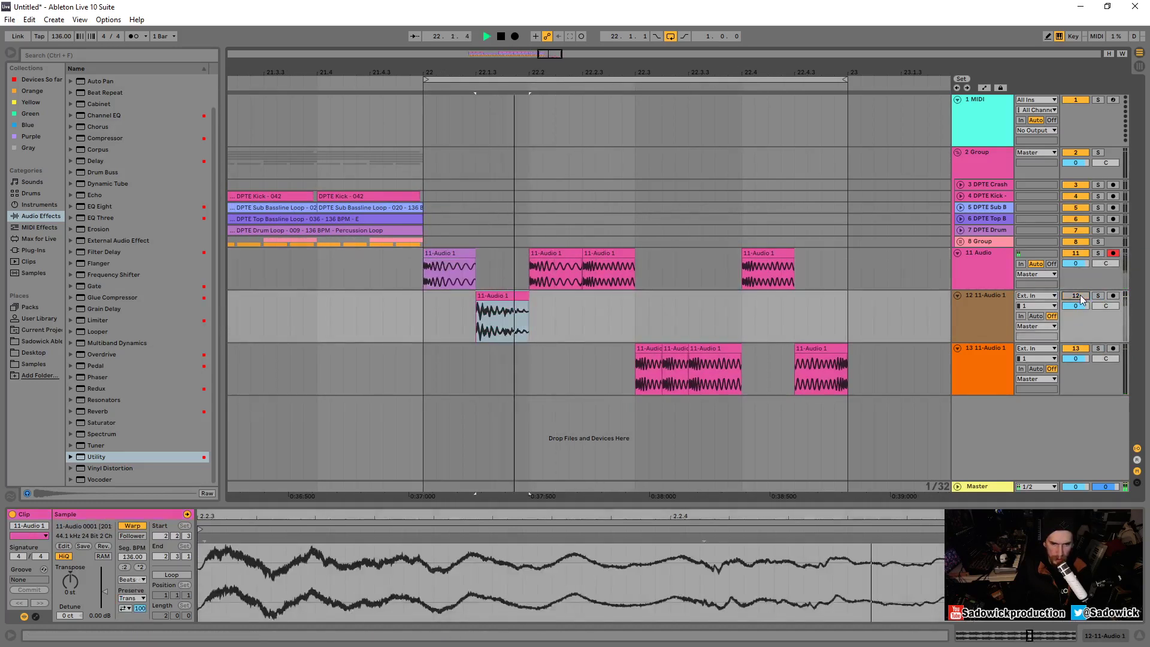
left_click(451, 253)
key("space")
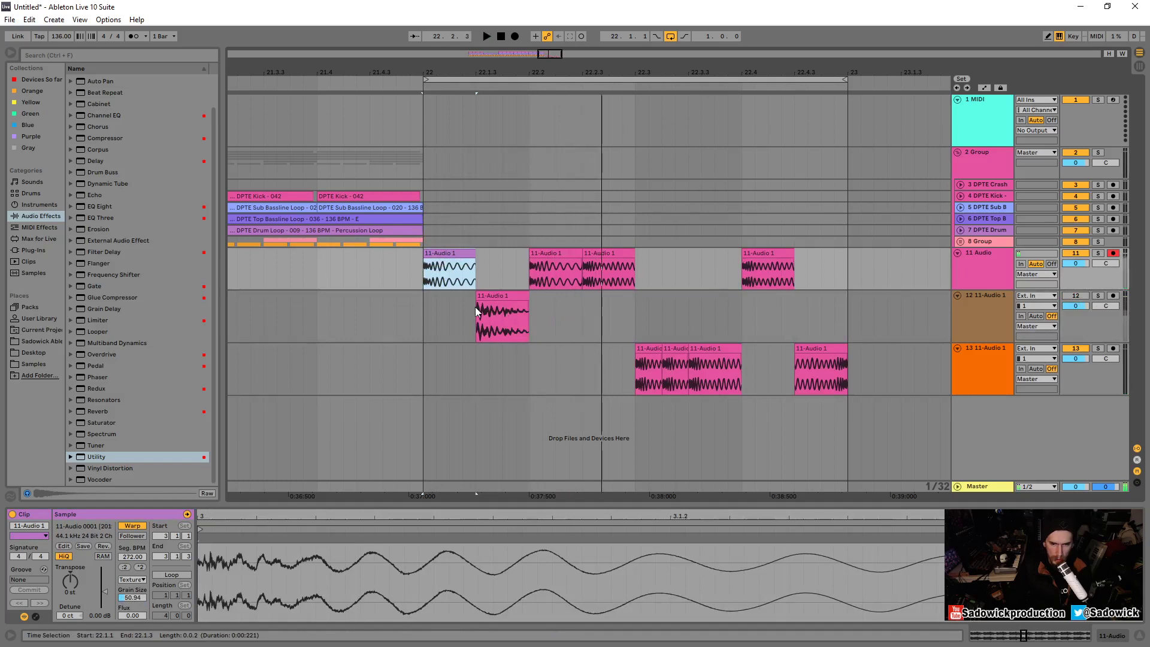
key("space")
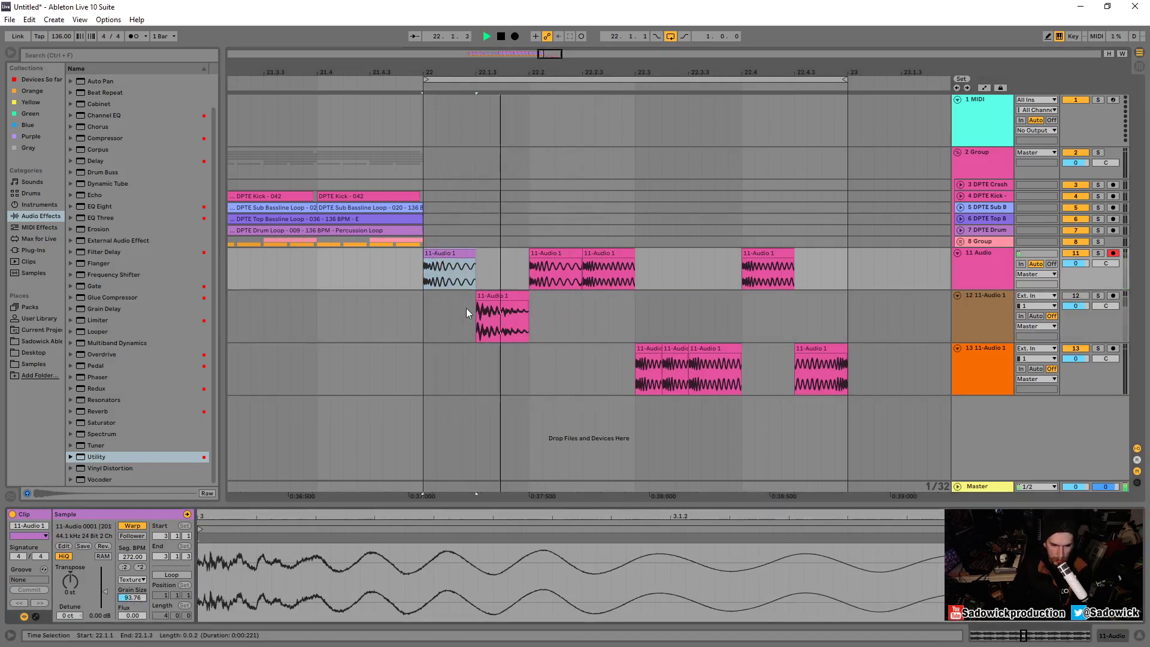
Extend the 22.1.1 clip on track 11 to end at 22.2.1 and lower its grain size to 14.23
left_click_drag(477, 255, 529, 255)
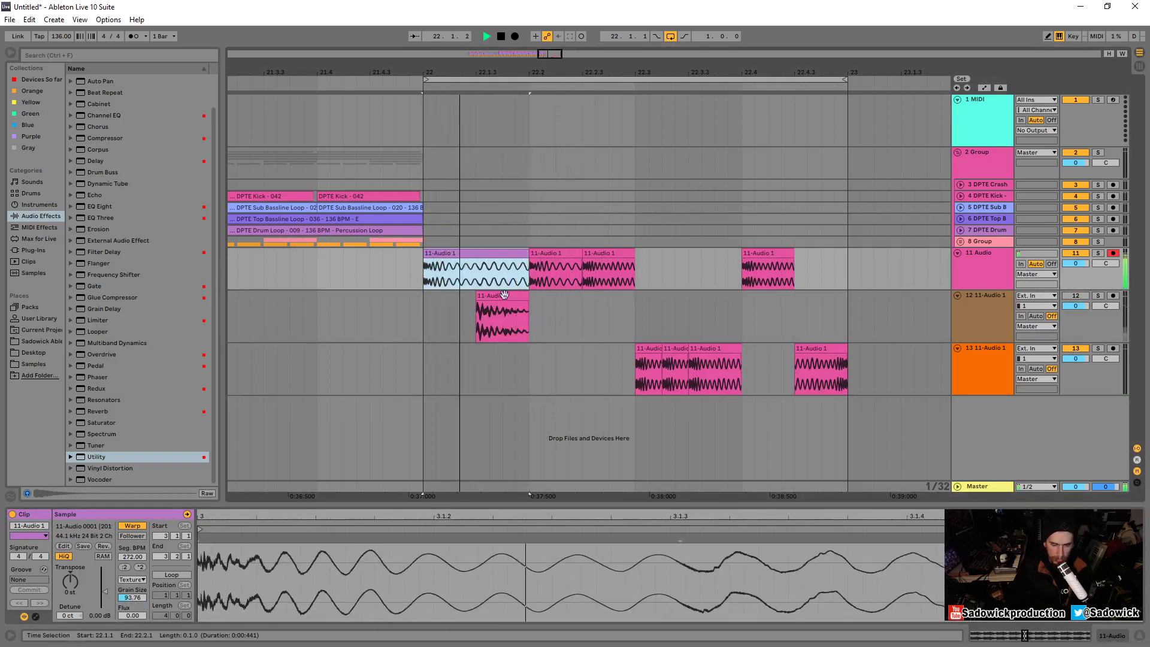
mouse_move(133, 597)
left_mouse_down()
mouse_move(132, 572)
mouse_move(132, 605)
left_mouse_up()
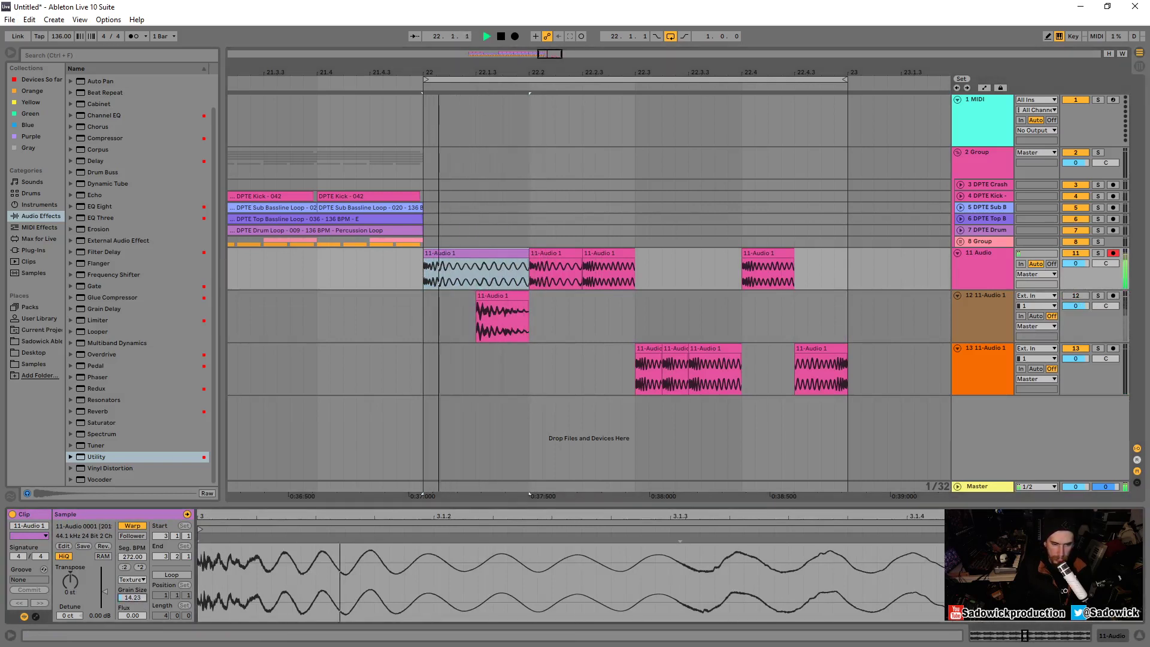
left_click(490, 296)
left_click(489, 275)
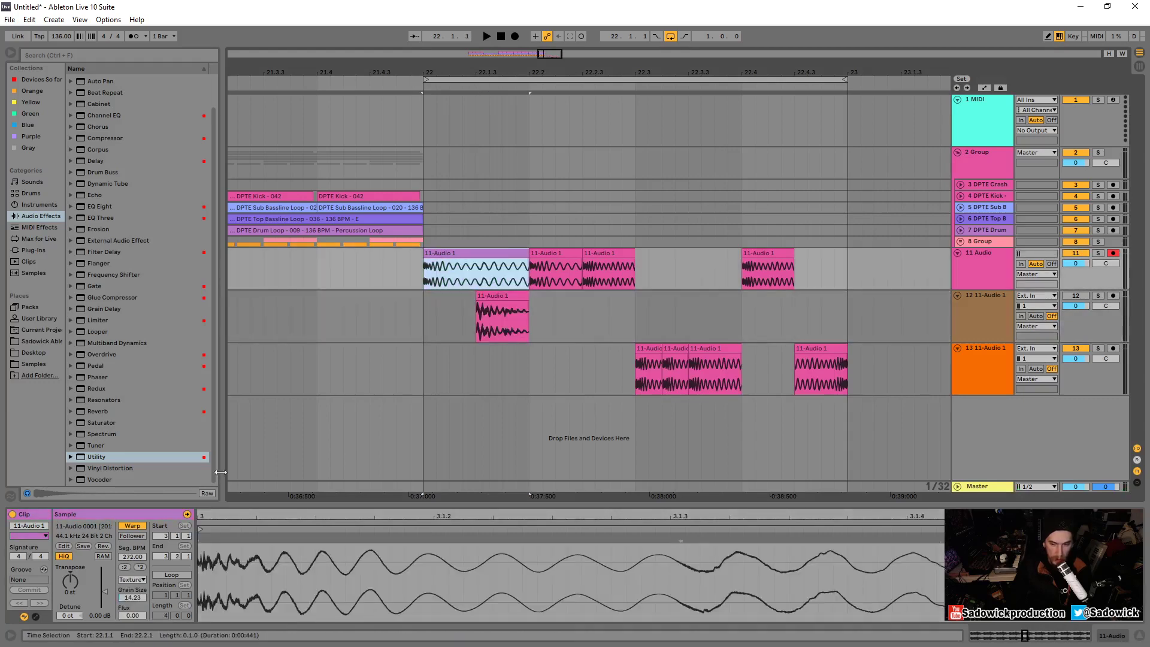
Enlarge the clip editor and open the Grain Size clip envelope of the 22.1.1 clip on track 11
left_click_drag(245, 505, 264, 297)
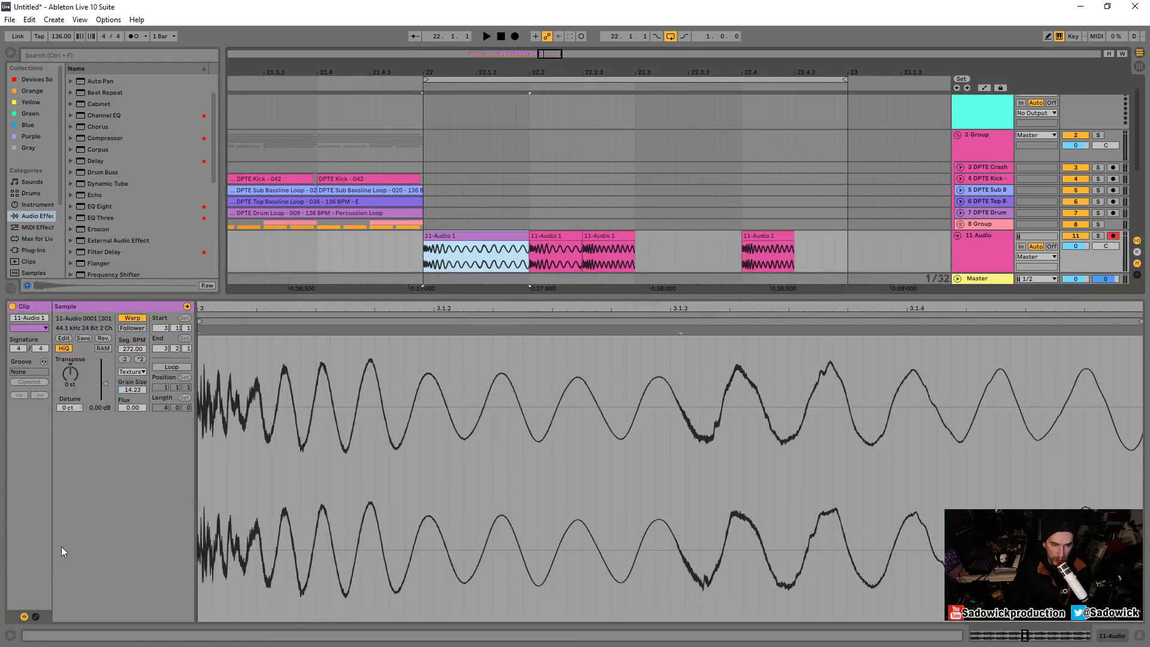
left_click(35, 617)
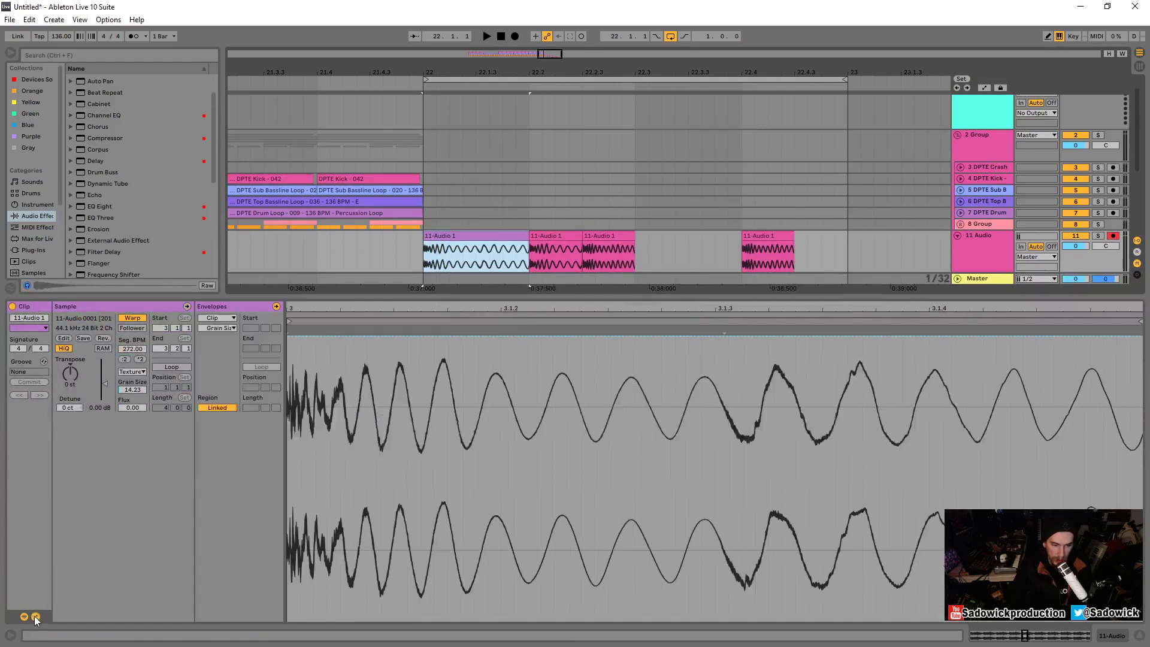
left_click(221, 327)
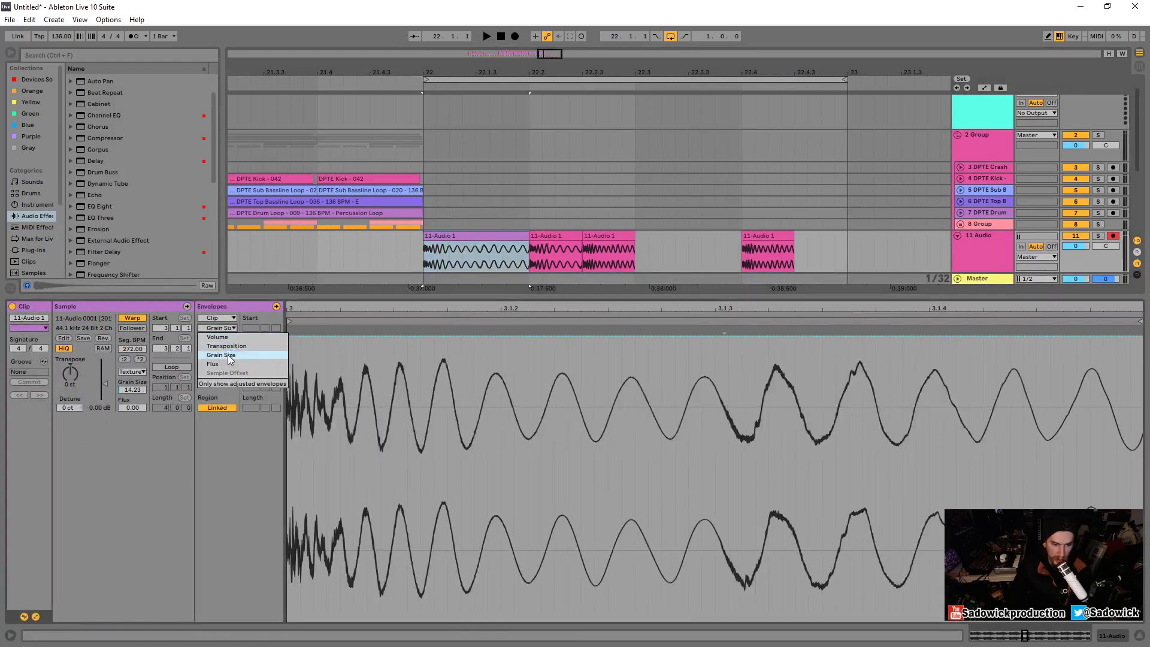
left_click(226, 354)
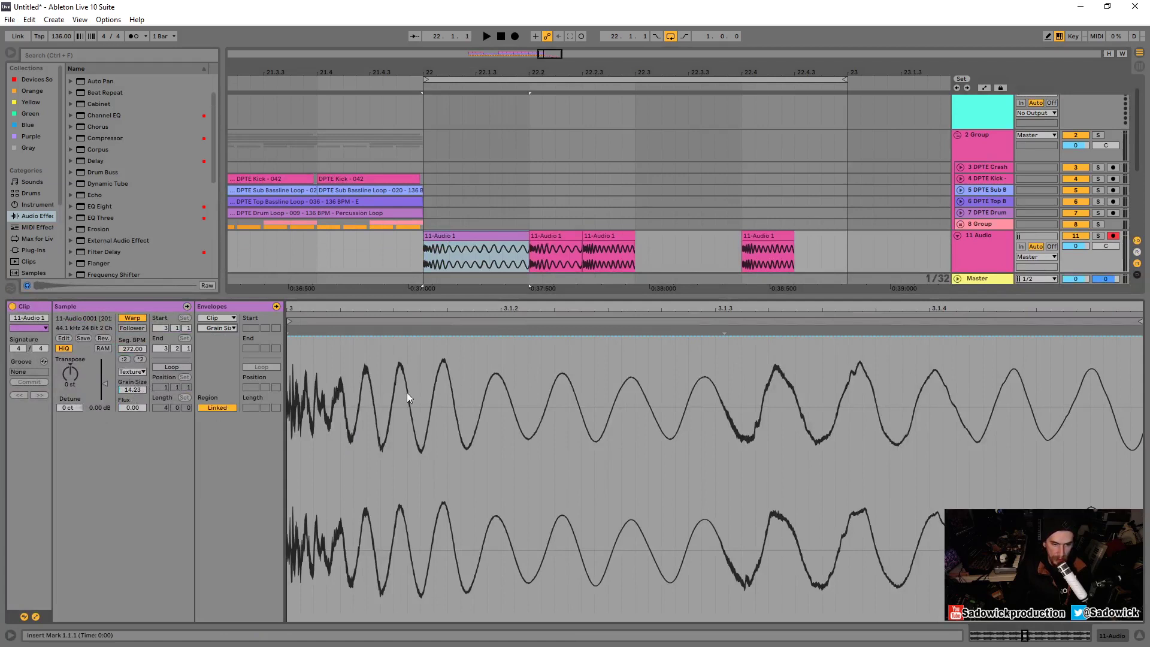
Draw a grain size envelope falling from about 92% at the clip start to about 16% just after 3.1.3, auditioning it
left_click_drag(292, 340, 341, 411)
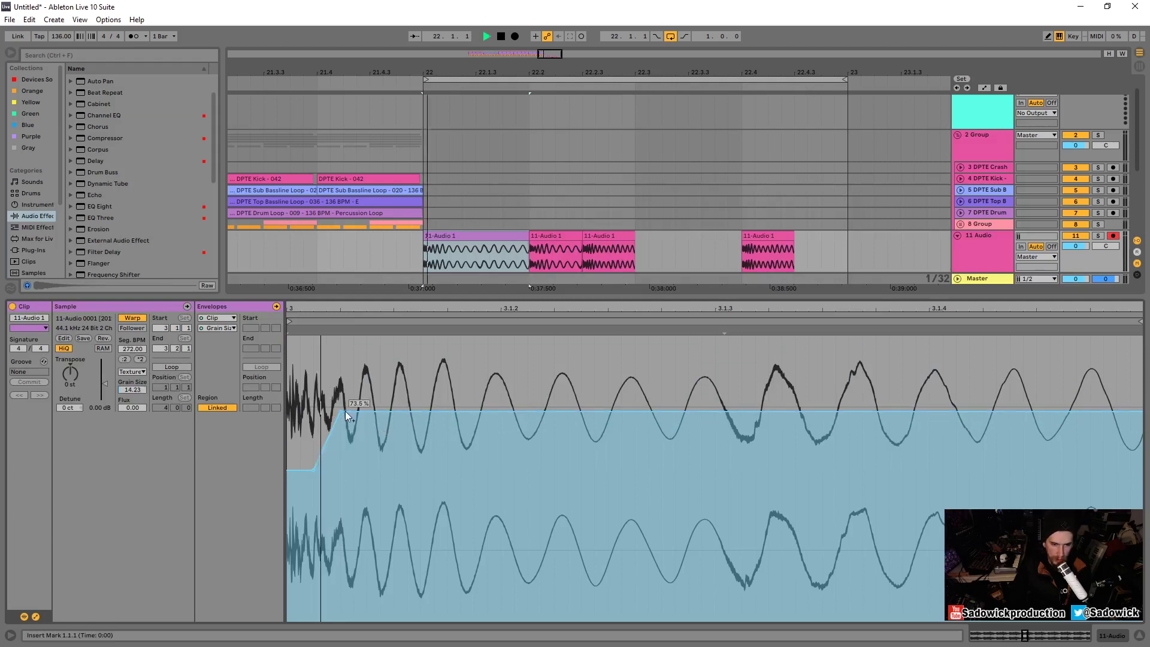
left_click_drag(345, 411, 682, 556)
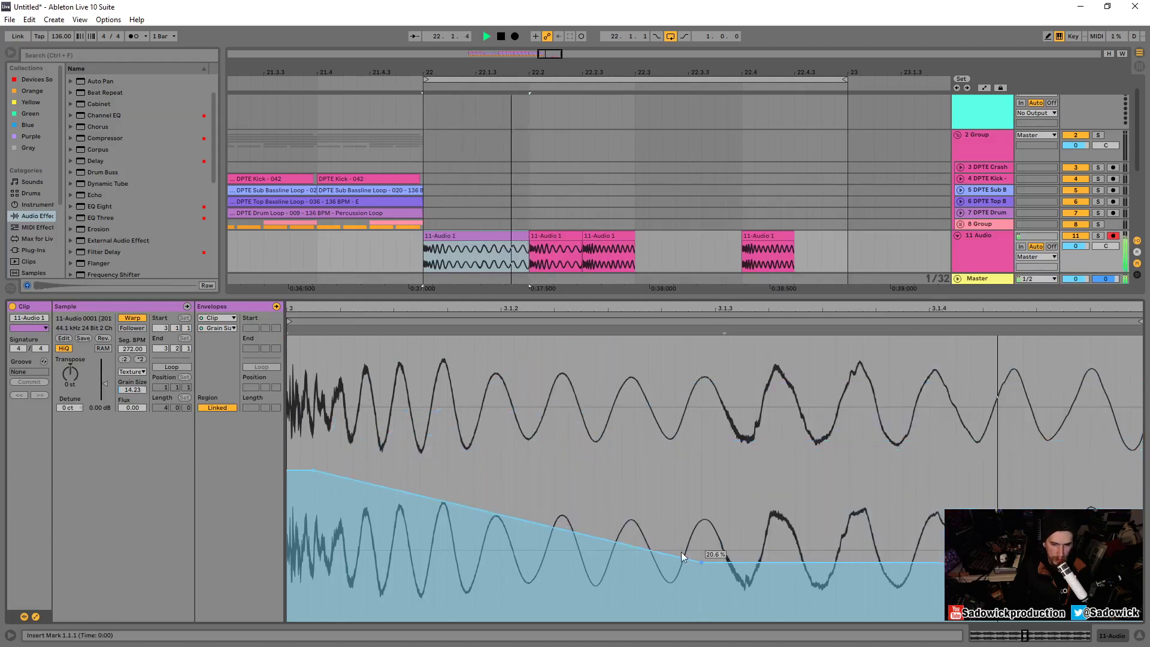
key("space")
key("space")
key("space")
left_click_drag(315, 471, 371, 358)
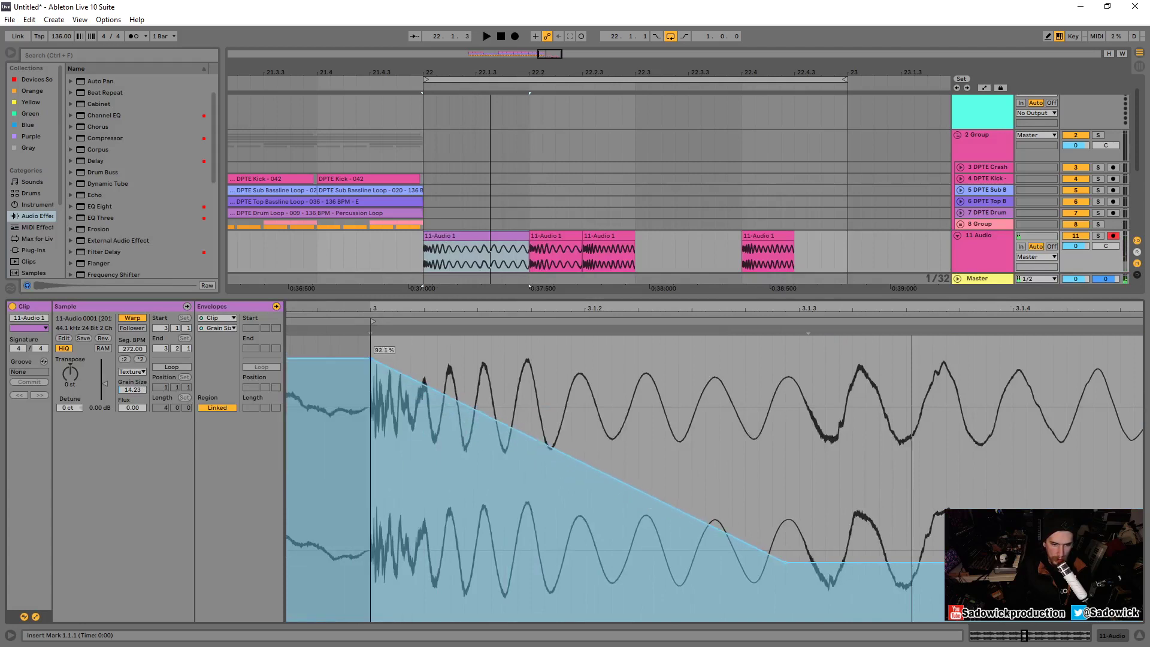
left_click_drag(783, 562, 851, 576)
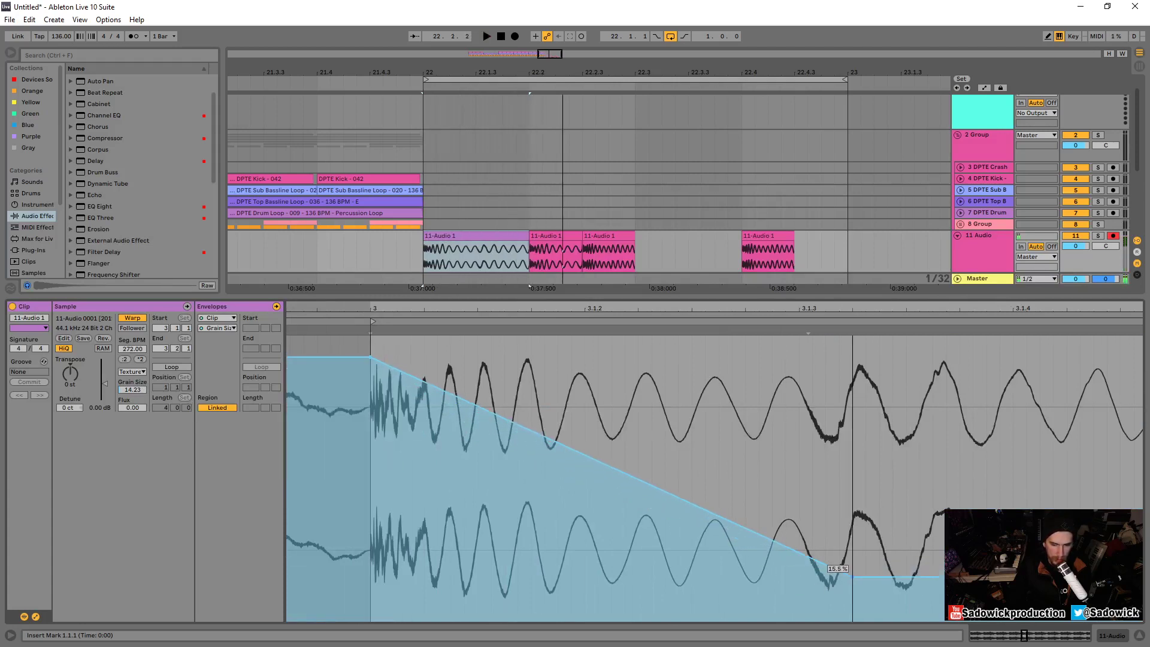
Set the clip's grain size to 71.33 and its flux to 34.38 while auditioning the fill
key("space")
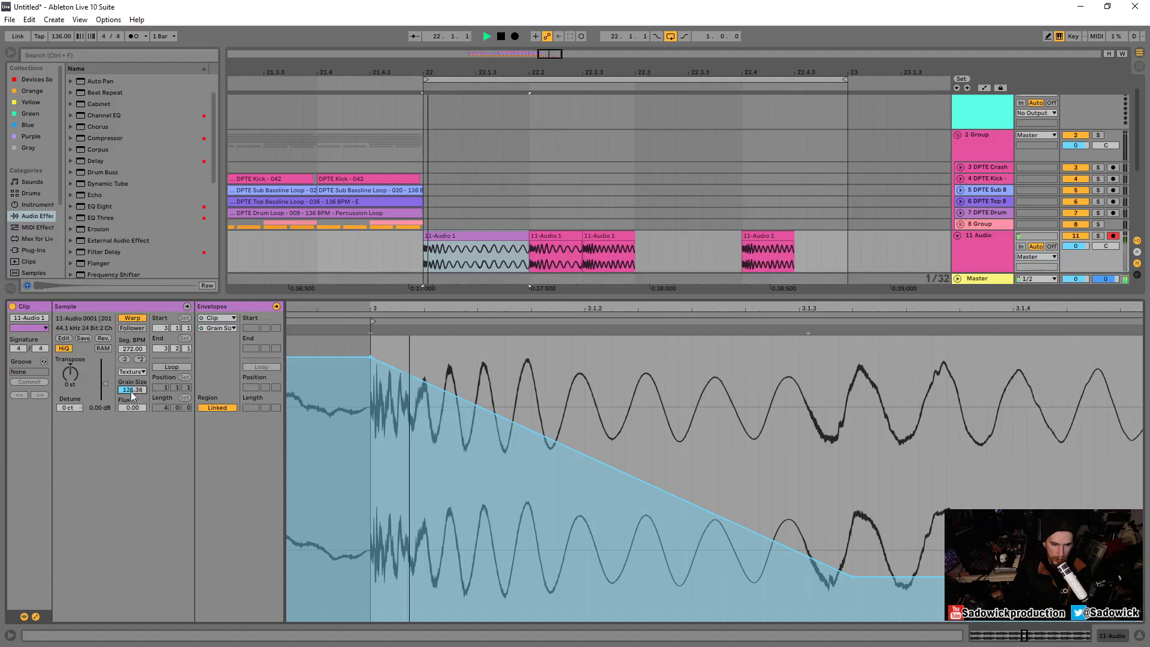
key("space")
key("space")
left_click_drag(129, 411, 286, 377)
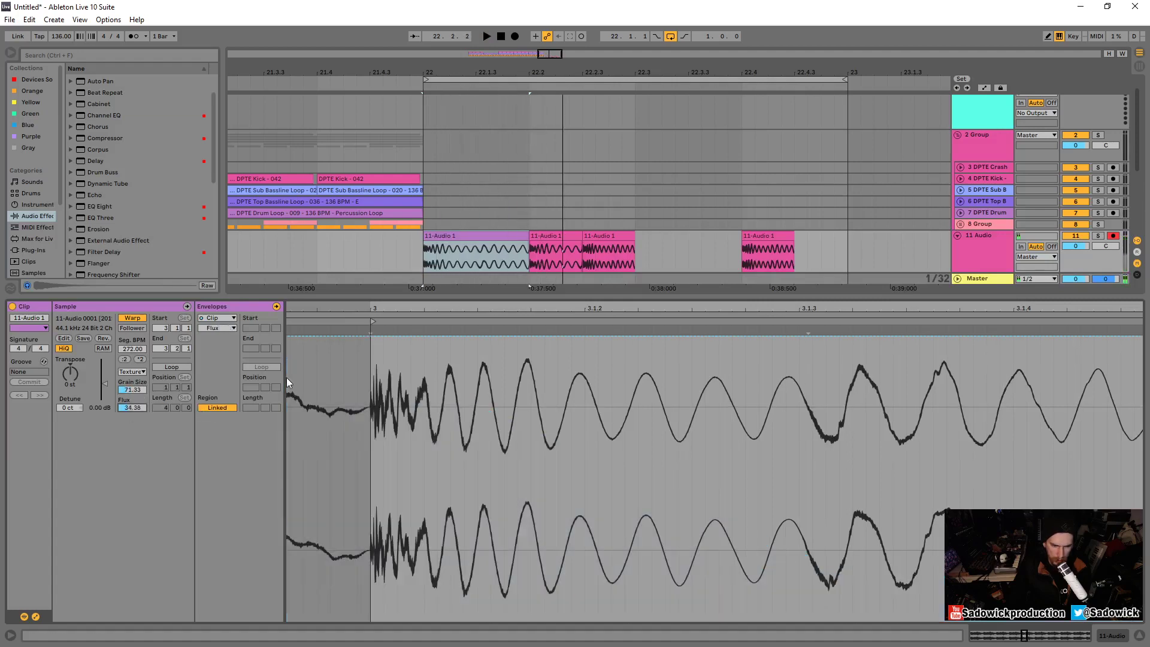
Reverse the grain size envelope so it rises to 100% before 3.1.4, and raise the clip's grain size to 179.40 while auditioning
left_click(132, 389)
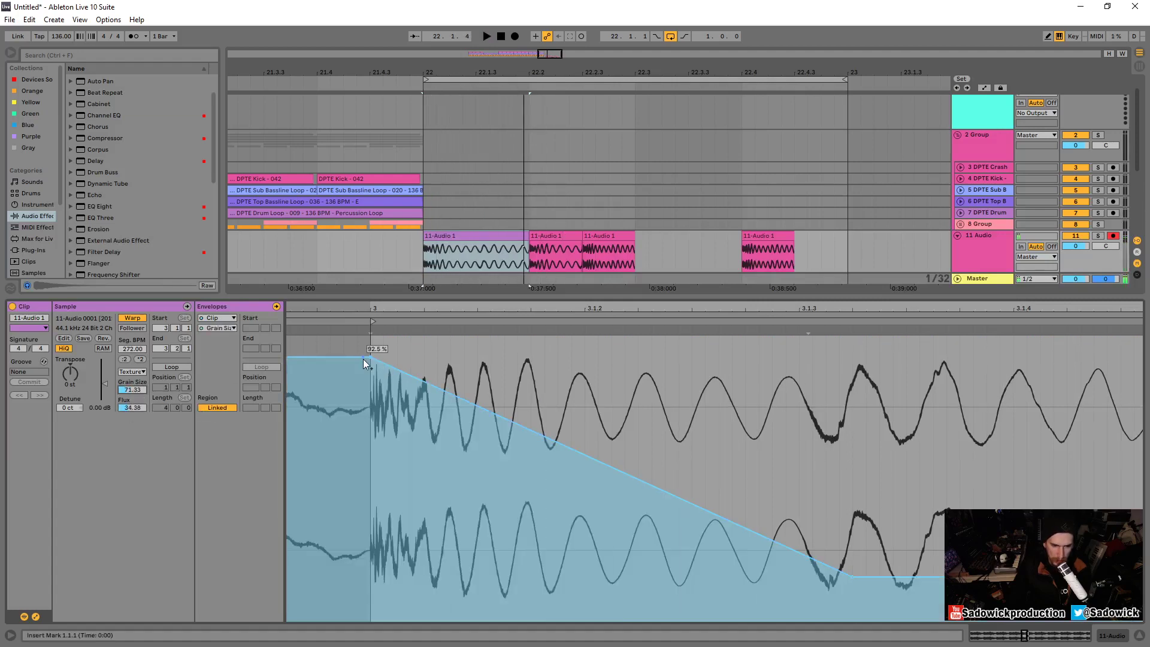
left_click_drag(372, 360, 368, 491)
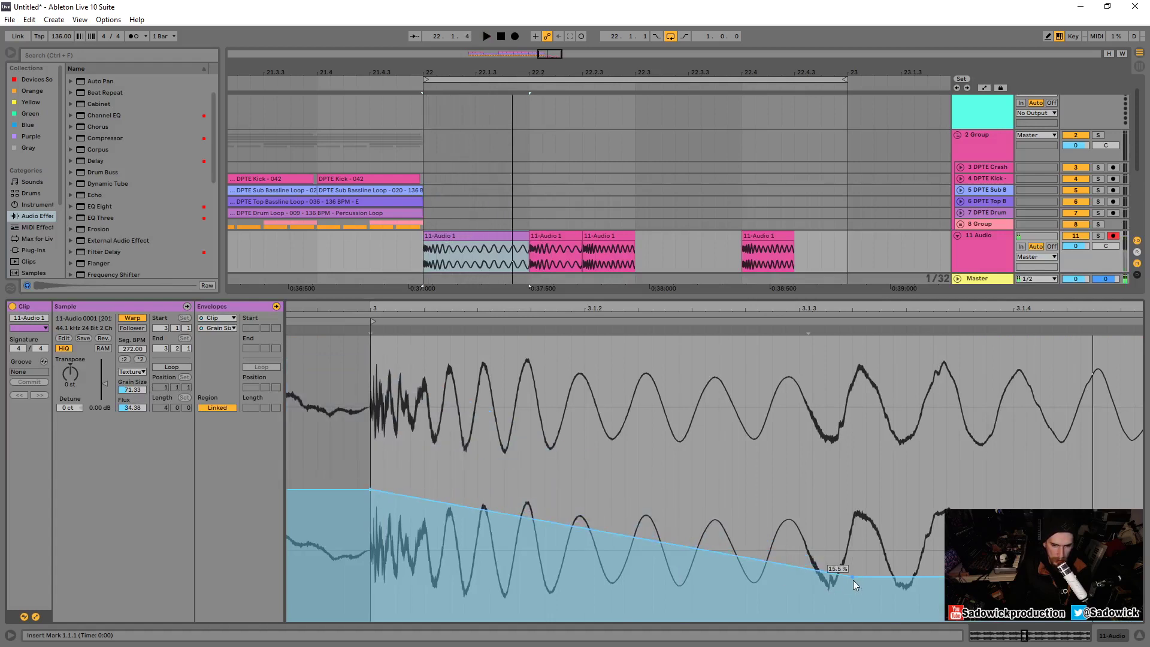
left_click_drag(853, 578, 973, 336)
key("space")
key("space")
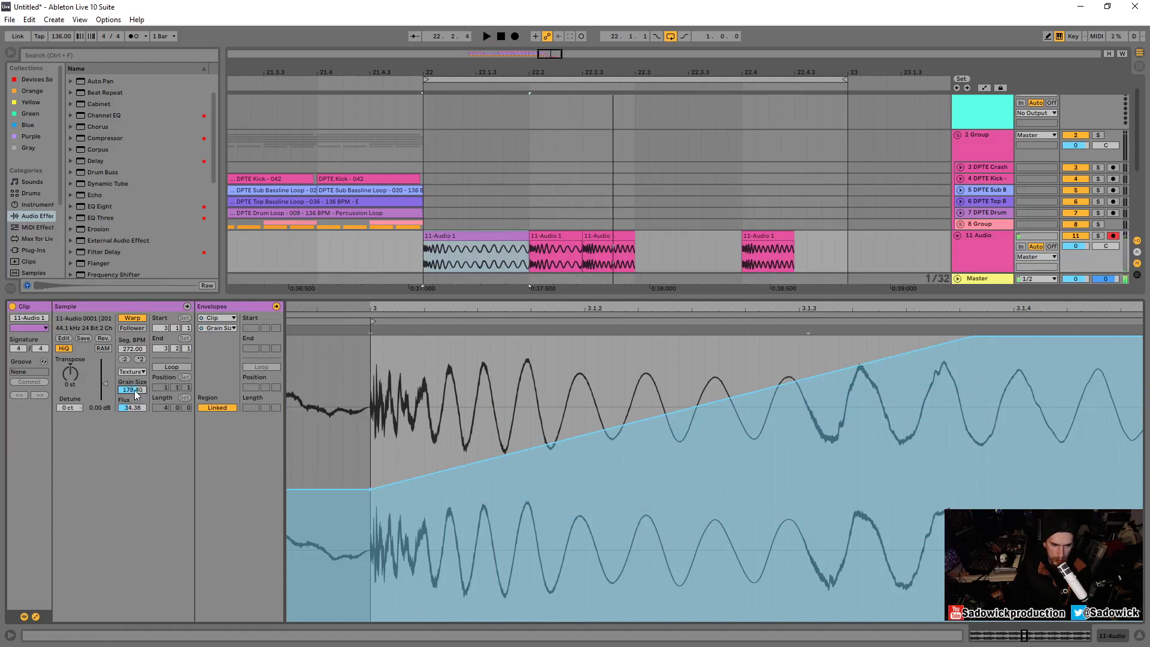
key("space")
Try a lower rising grain size envelope, and reshape it to fall from about 90% at the clip start to about 17%
left_click_drag(370, 489, 380, 595)
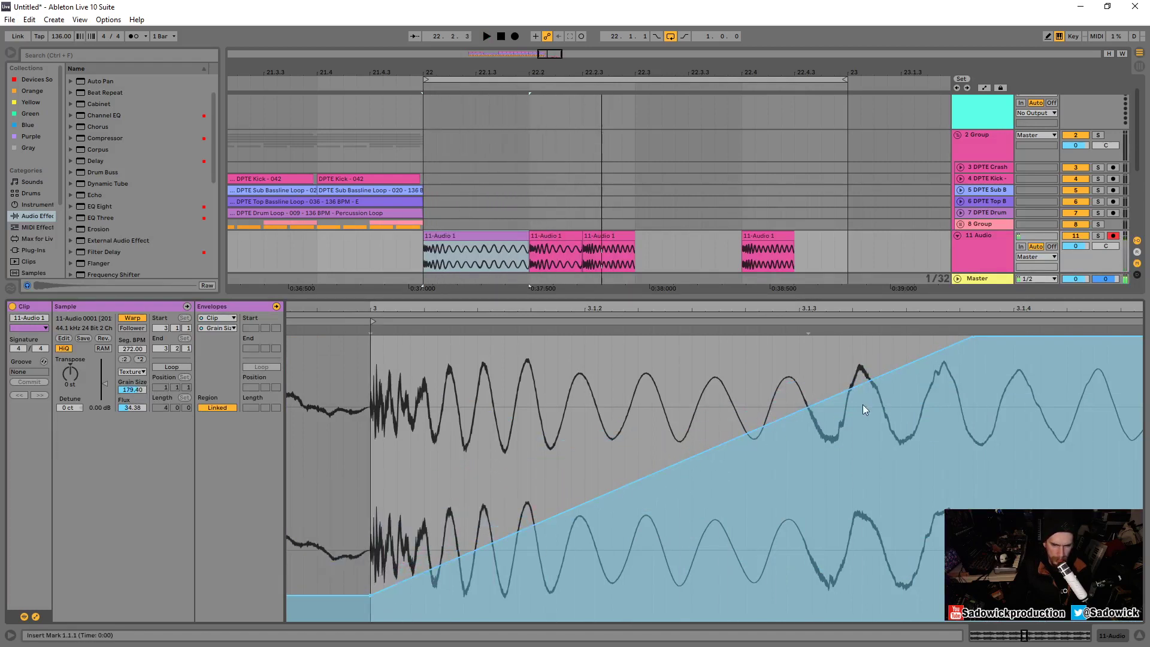
left_click_drag(972, 337, 973, 498)
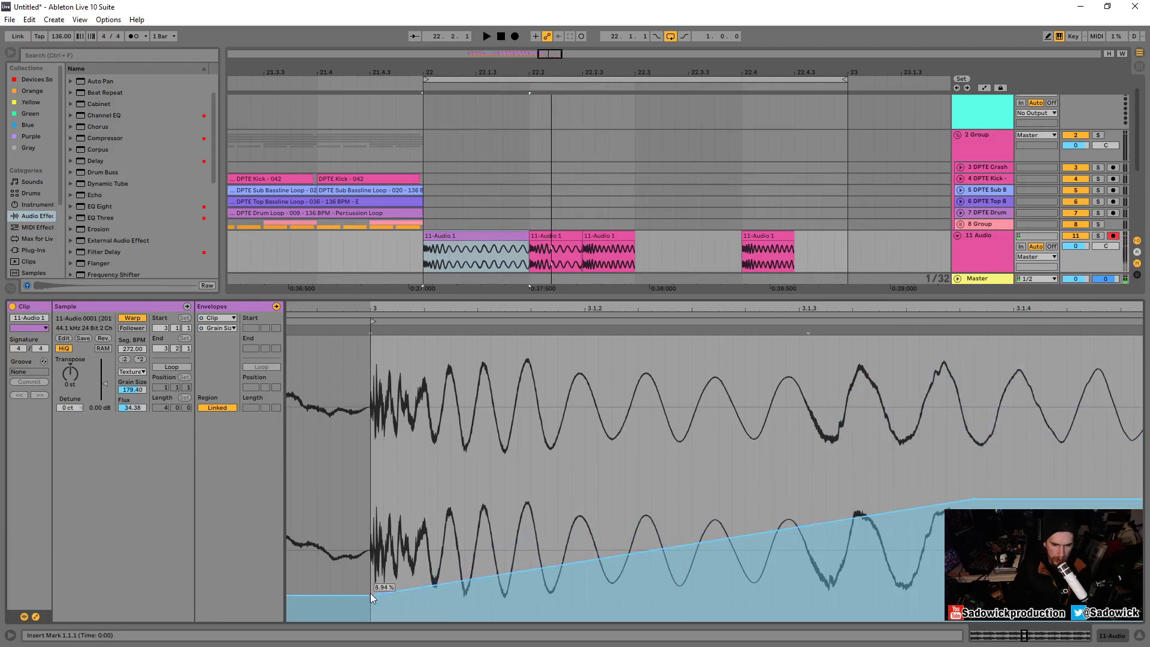
left_click_drag(371, 595, 370, 363)
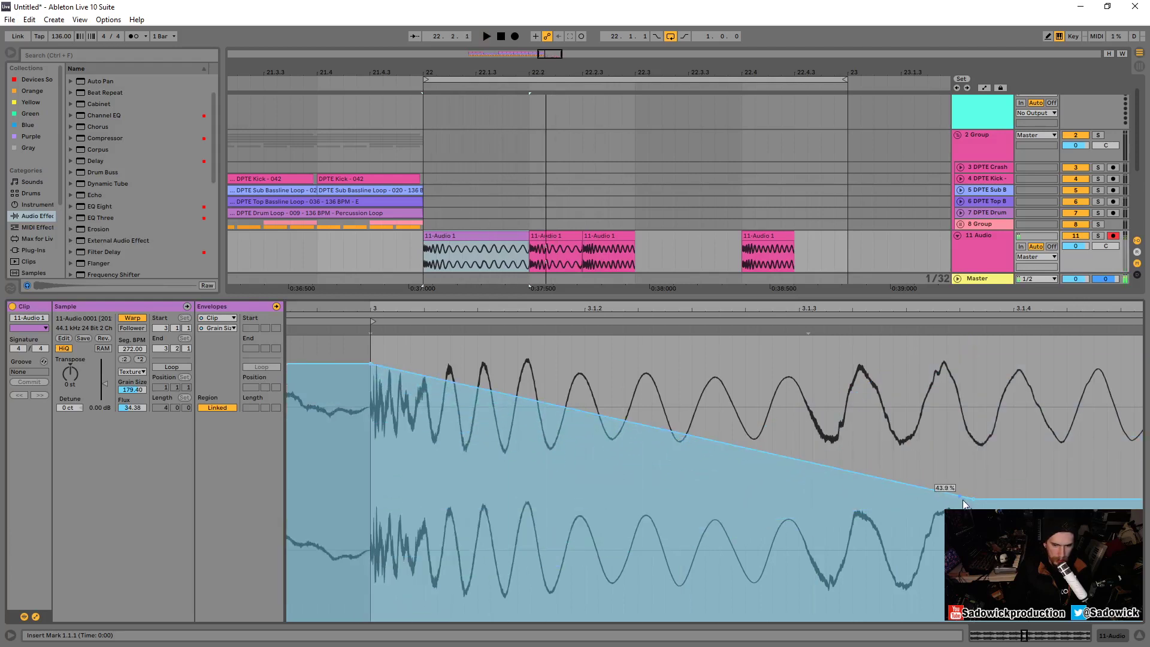
key("space")
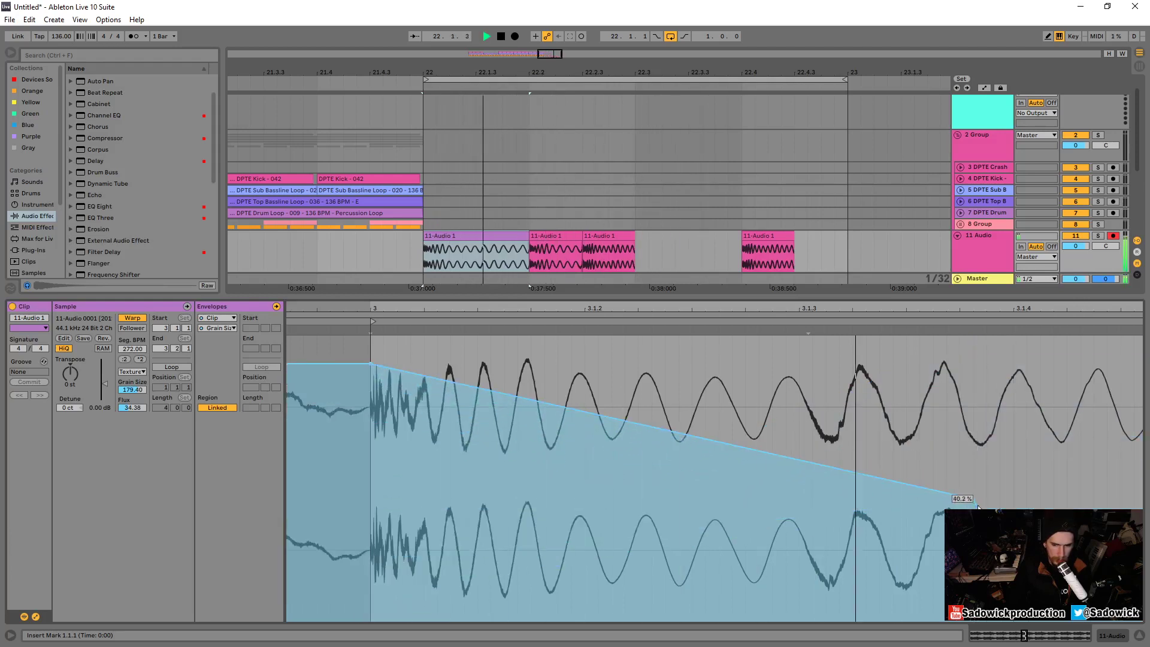
left_click_drag(974, 499, 973, 563)
left_click_drag(1081, 598, 1081, 572)
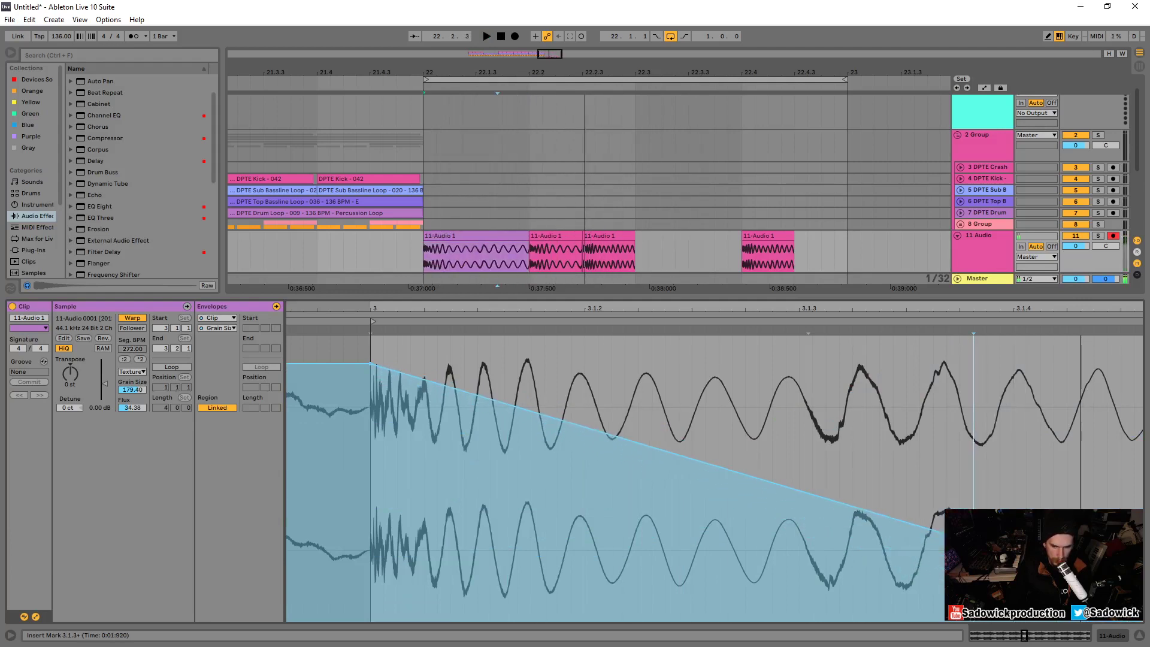
Move the low end point of the grain size envelope to the clip end at 3.2 and raise its start point at 3 slightly
key("space")
key("minus")
key("minus")
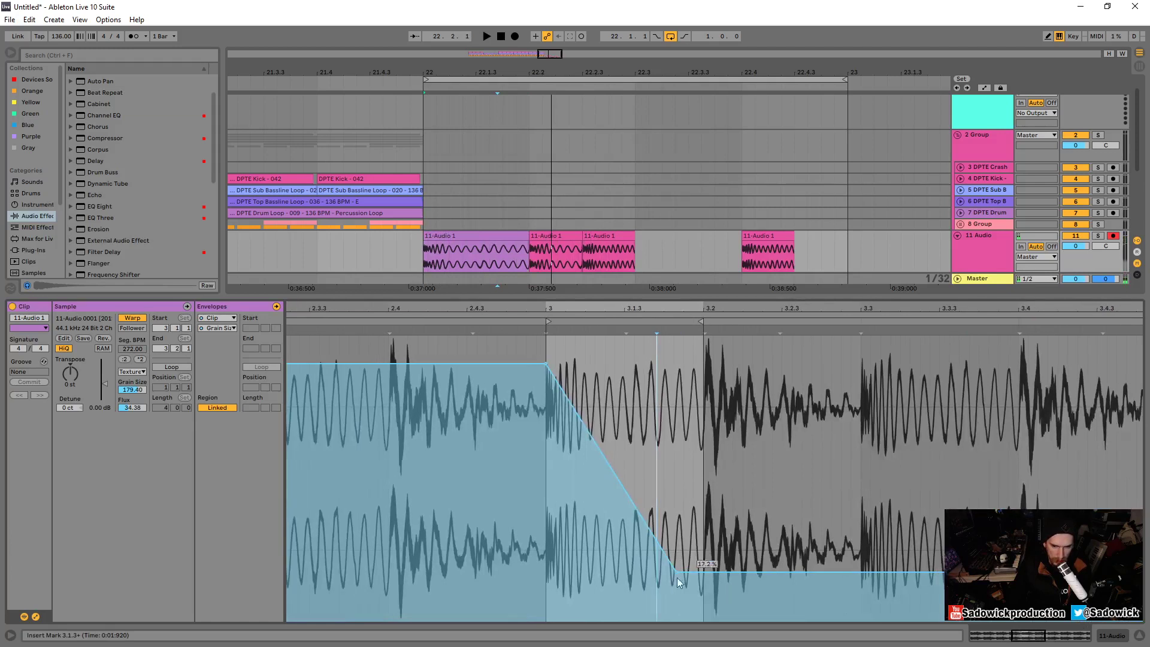
left_click_drag(676, 572, 704, 572)
key("space")
key("space")
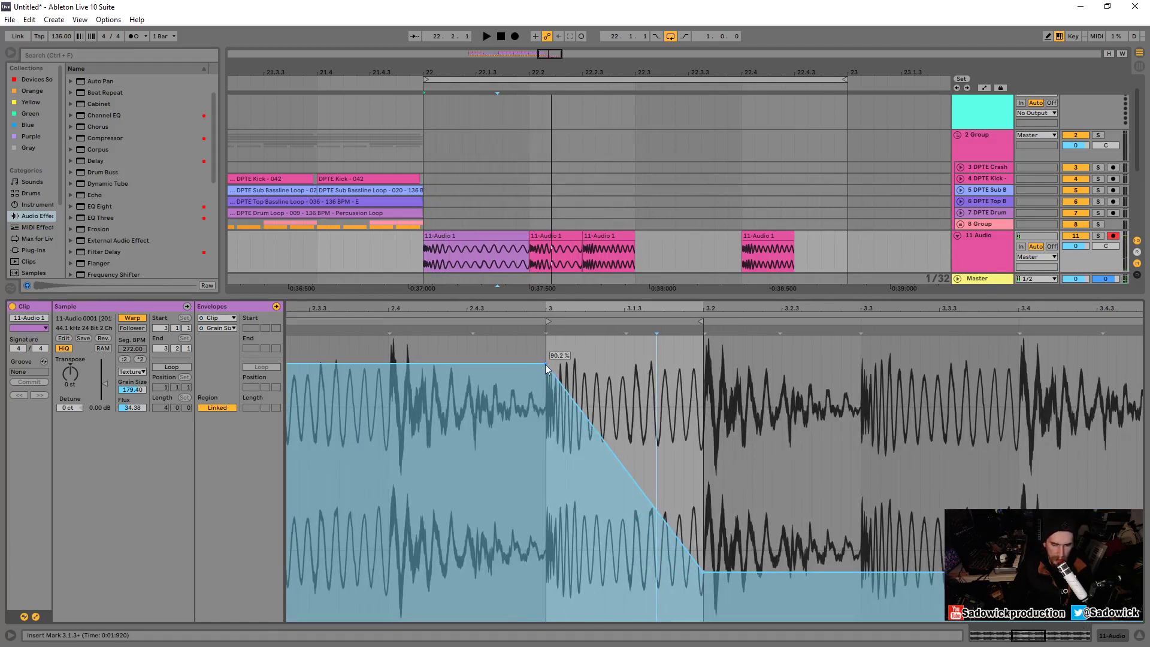
mouse_move(545, 368)
left_mouse_down()
mouse_move(545, 336)
mouse_move(545, 353)
left_mouse_up()
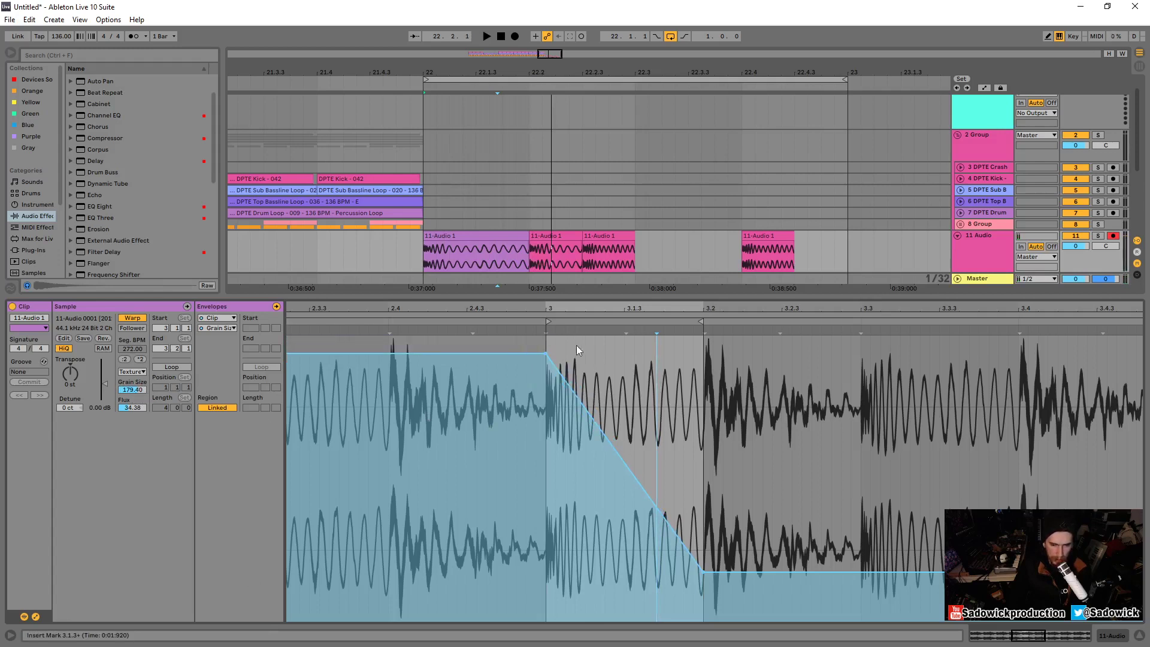
Clear the grain size envelope and lower the clip's grain size to 118.23 while auditioning
mouse_move(545, 360)
right_click(542, 381)
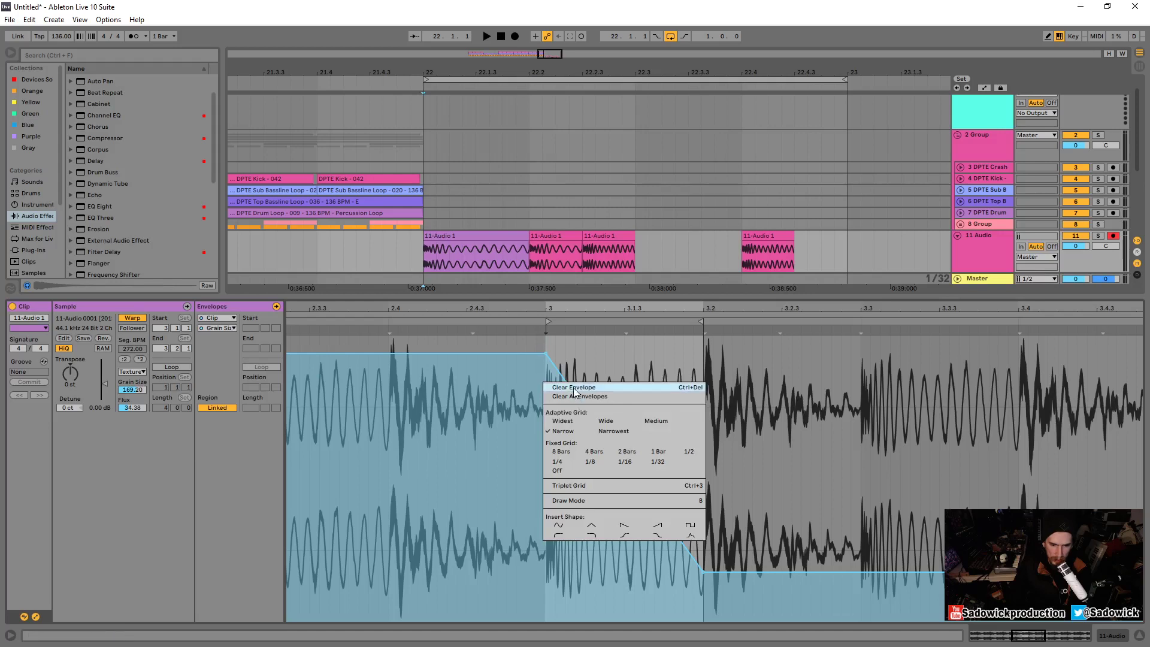
left_click(573, 386)
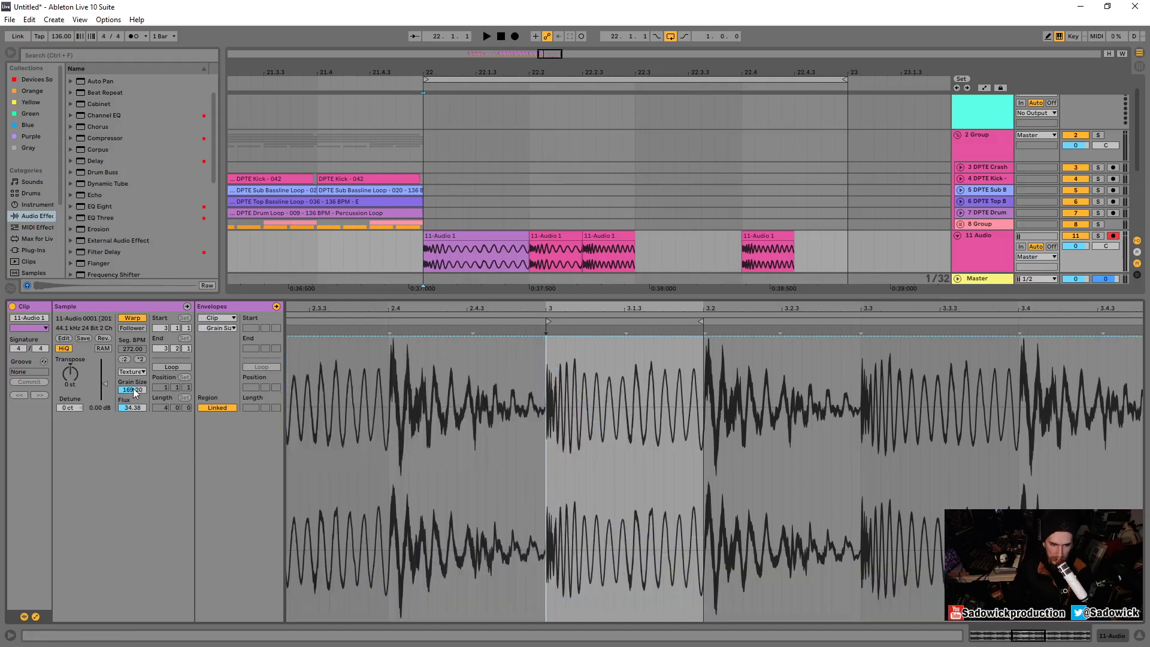
key("space")
mouse_move(135, 392)
left_mouse_down()
mouse_move(135, 369)
mouse_move(133, 413)
mouse_move(132, 383)
left_mouse_up()
key("space")
key("space")
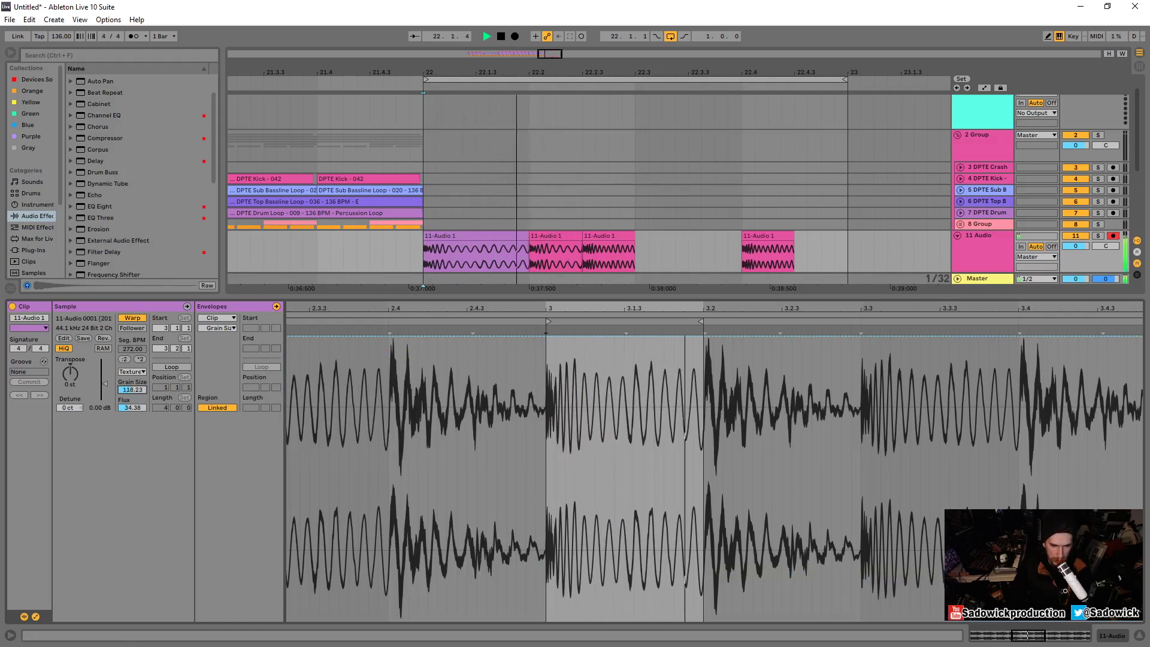
key("space")
Try the Tones warp mode on the clip, adjusting its grain size during playback
left_click(132, 371)
left_click(135, 390)
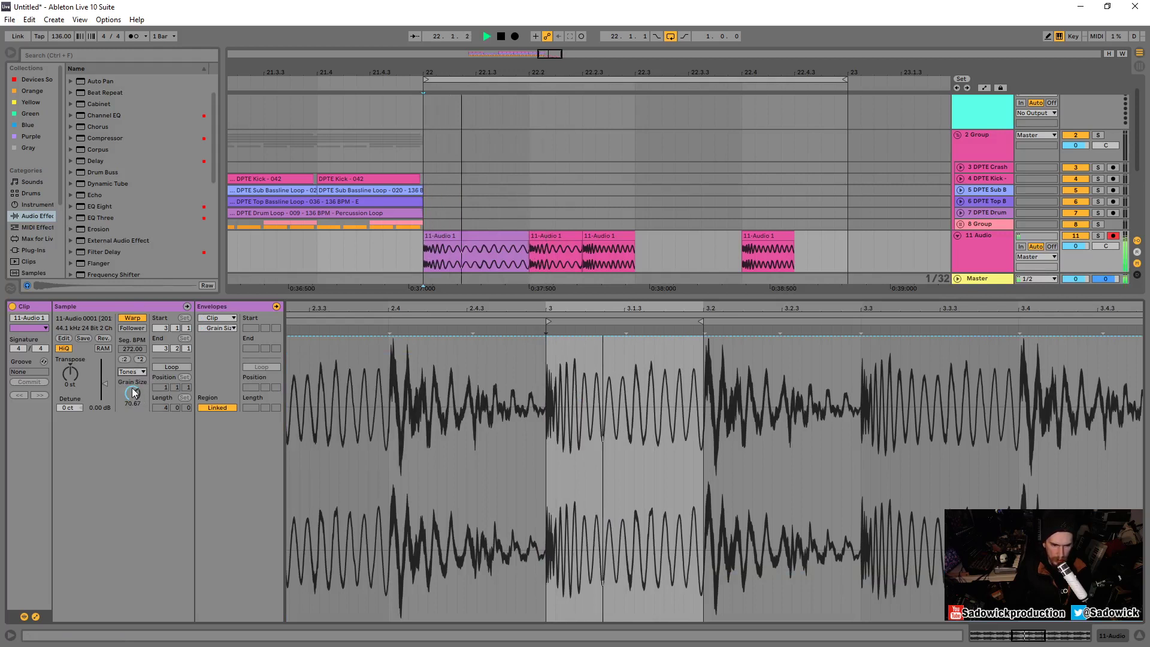
left_click_drag(135, 392, 136, 386)
key("space")
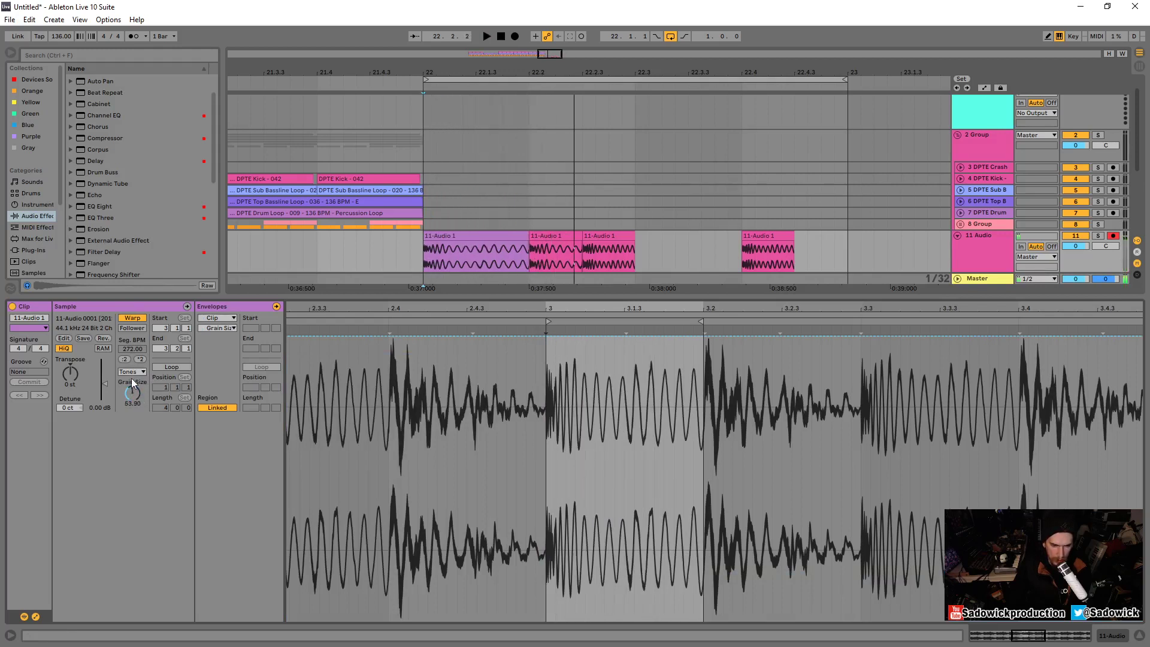
Set the clip's warp mode back to Texture with a grain size of 105.99
left_click(132, 372)
left_click(136, 399)
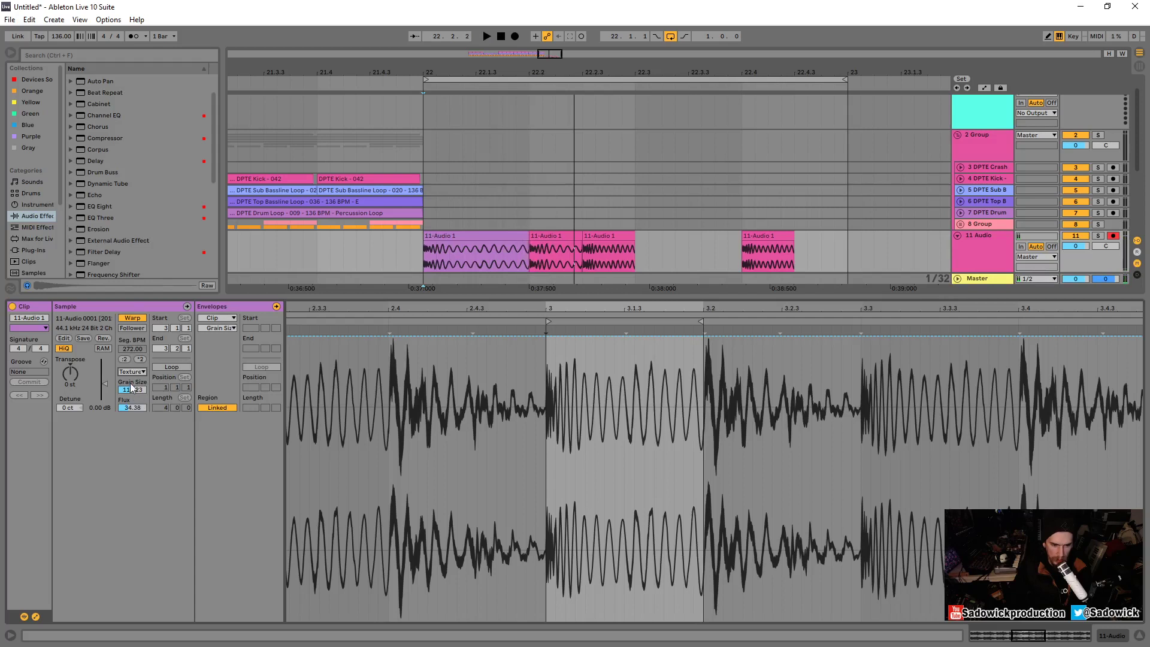
left_click_drag(132, 391, 132, 378)
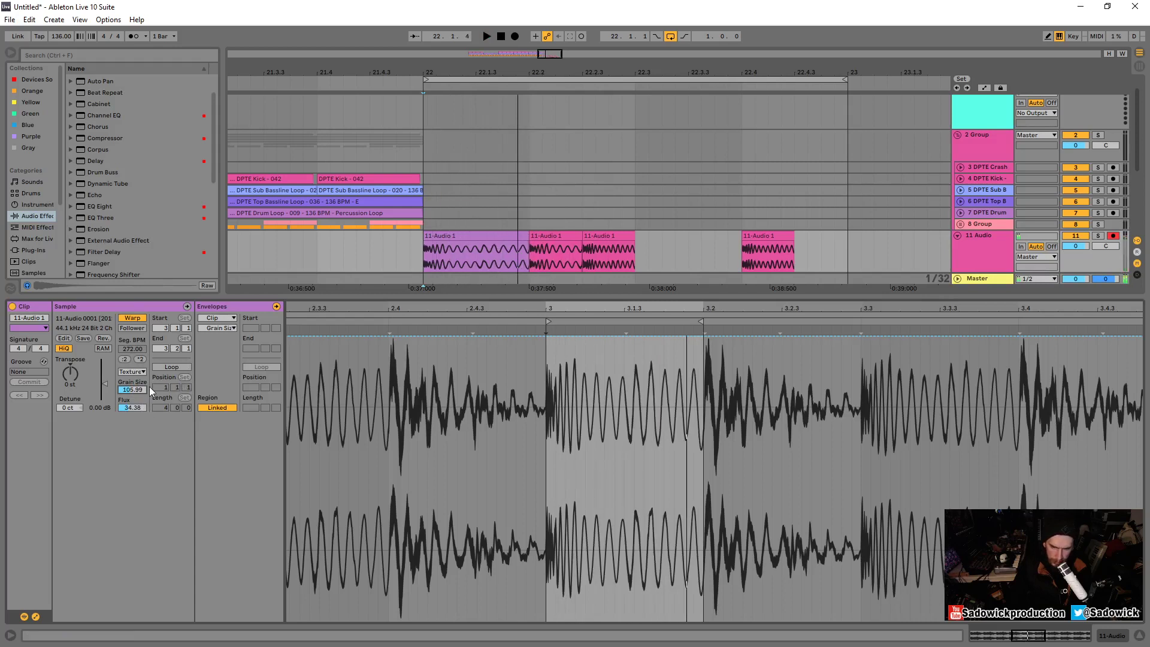
Draw a Grain Size clip envelope that ramps up from a lower level at the clip start to 100% at 3.1.3
left_click(219, 328)
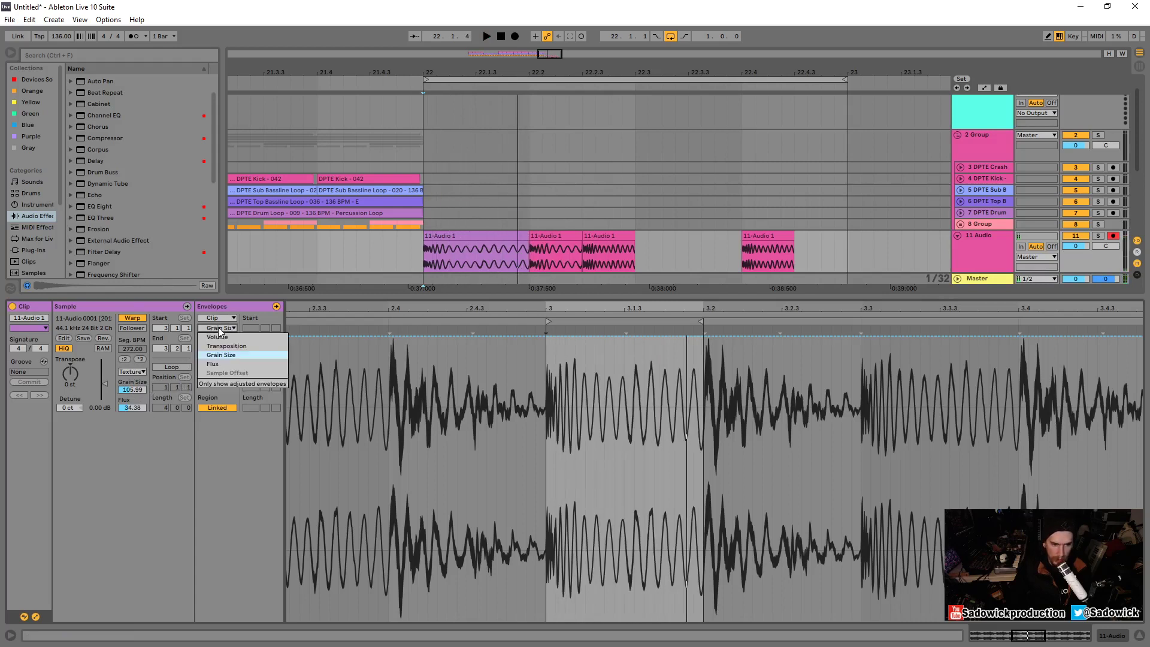
left_click(222, 355)
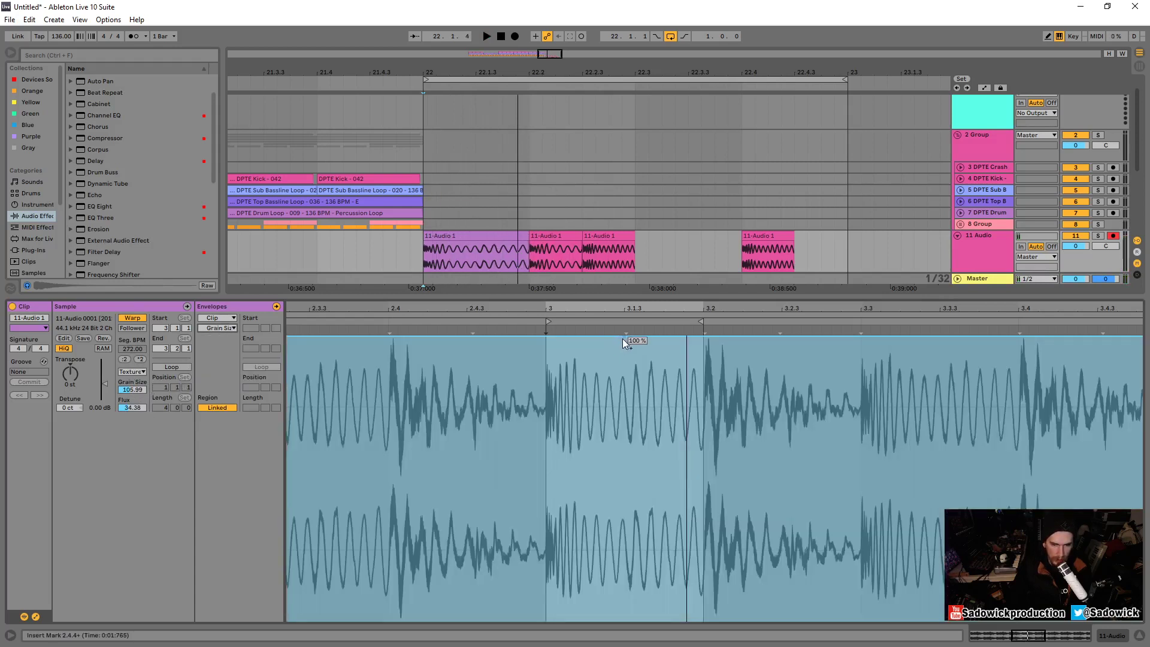
left_click_drag(608, 340, 609, 477)
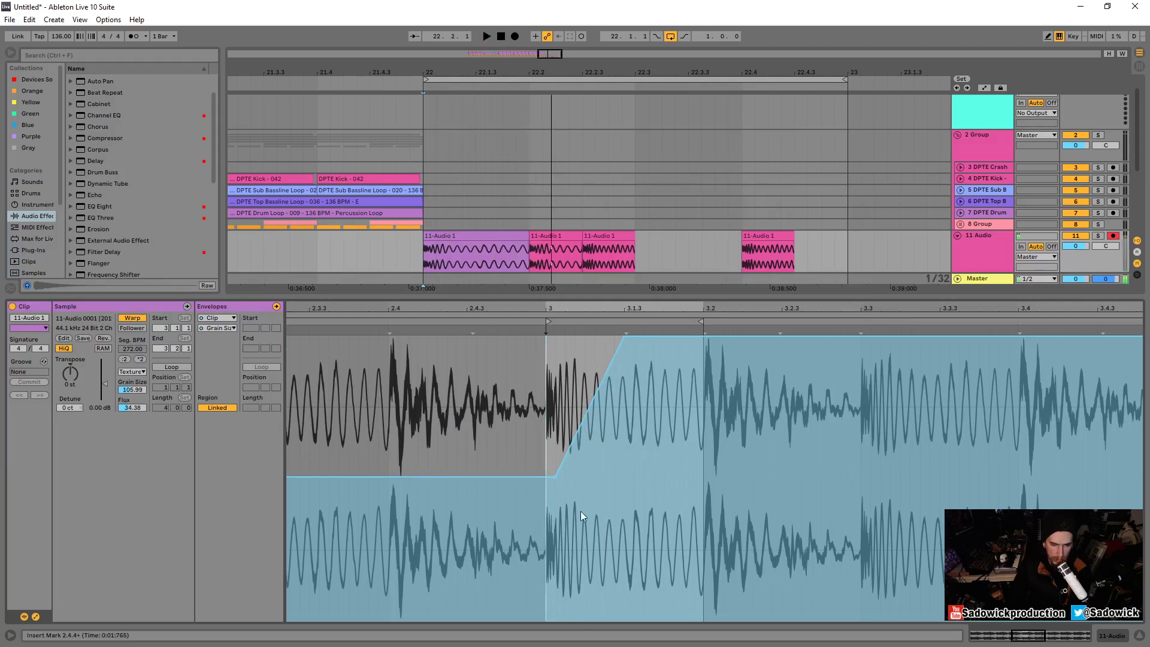
left_click_drag(557, 477, 550, 509)
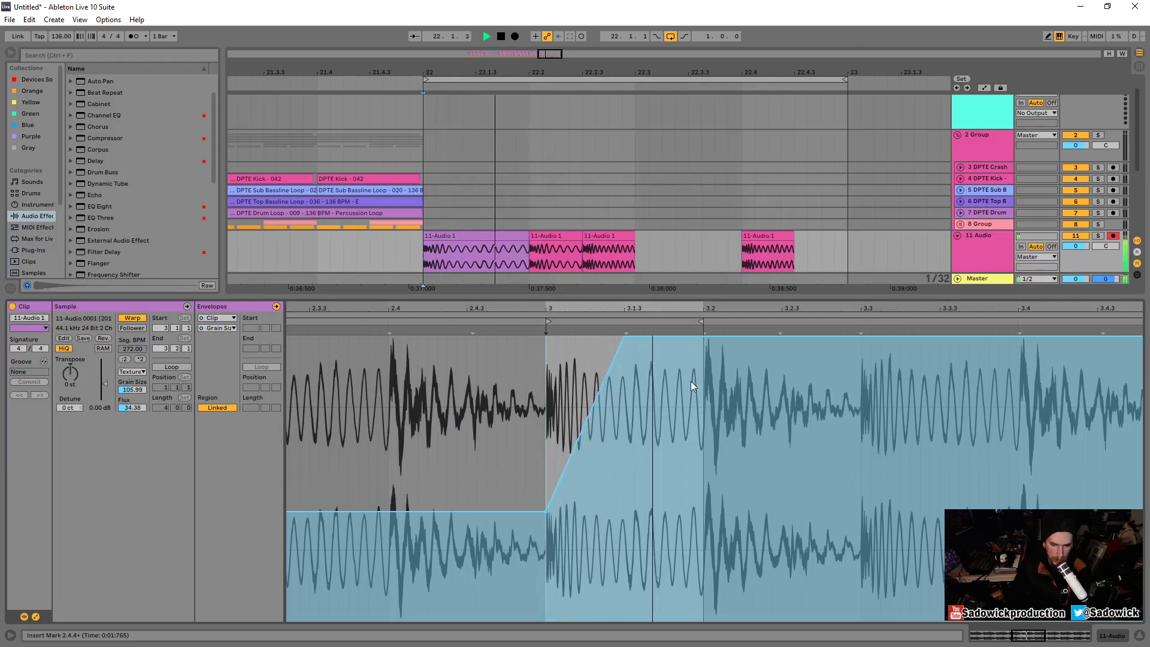
Lower the end of the grain size envelope near 3.2, move its peak earlier and lower, and shrink the clip editor
left_click_drag(699, 337, 705, 363)
key("space")
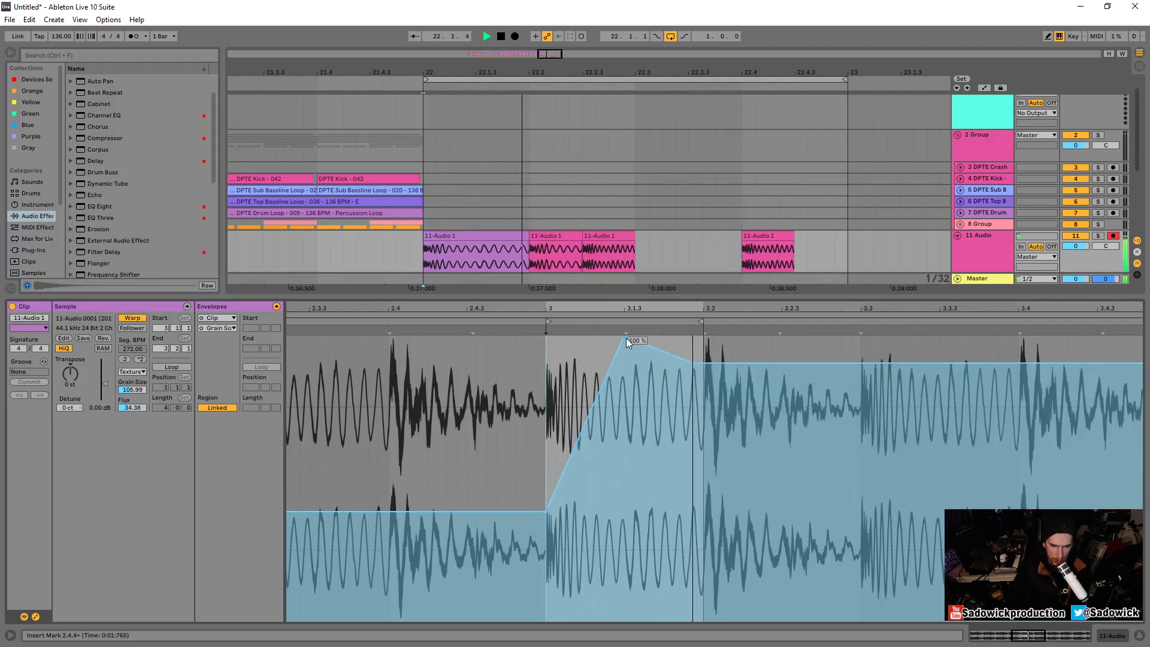
left_click_drag(624, 338, 602, 378)
key("space")
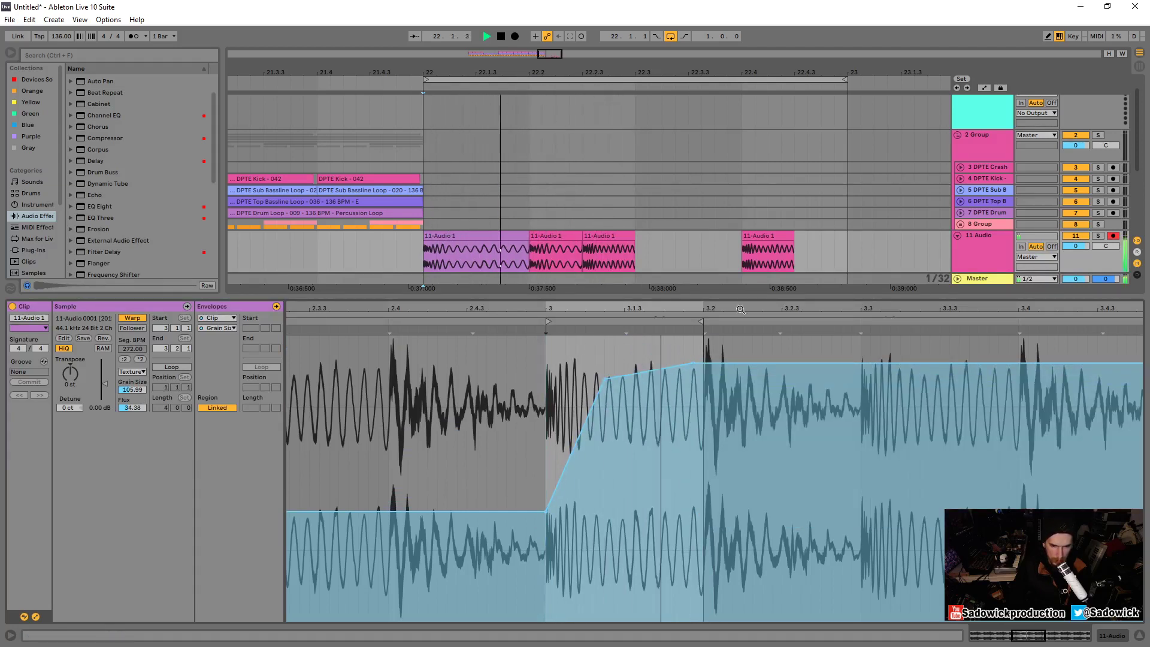
left_click_drag(992, 296, 992, 506)
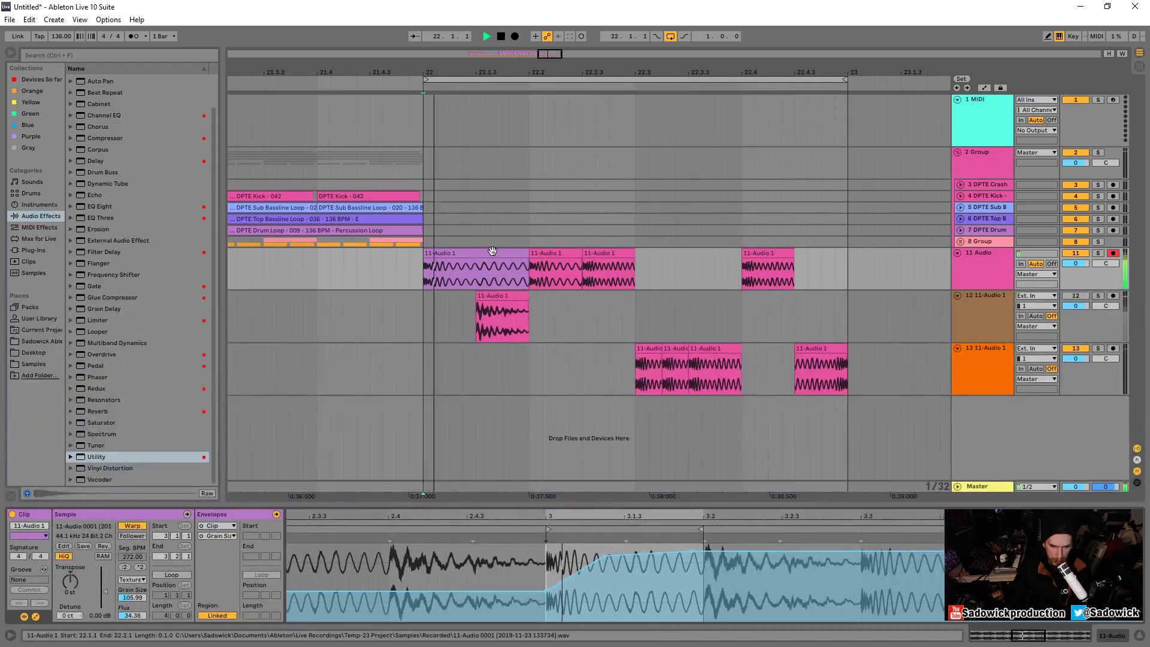
Insert a new audio track above the fill tracks and move the first fill clip at bar 22 onto it
key("space")
left_click(1012, 420)
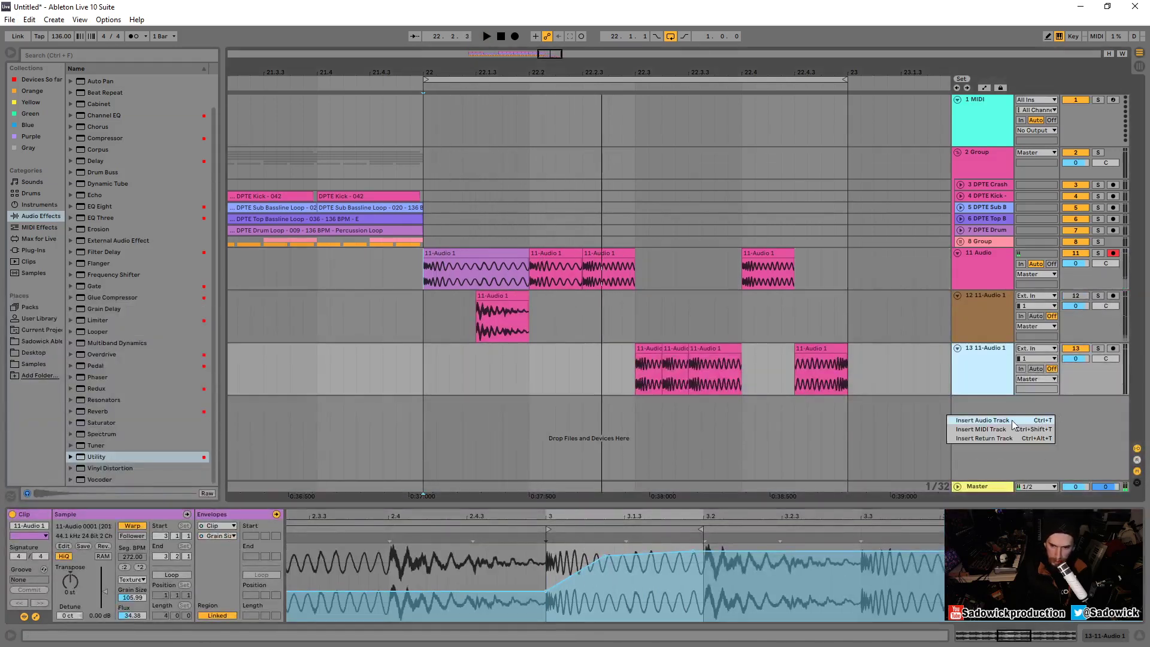
key("ctrl+t")
left_click_drag(975, 400, 985, 257)
left_click_drag(476, 320, 486, 277)
Play the fill and mute the 13 11-Audio 1 track to compare the sound without its clip
key("space")
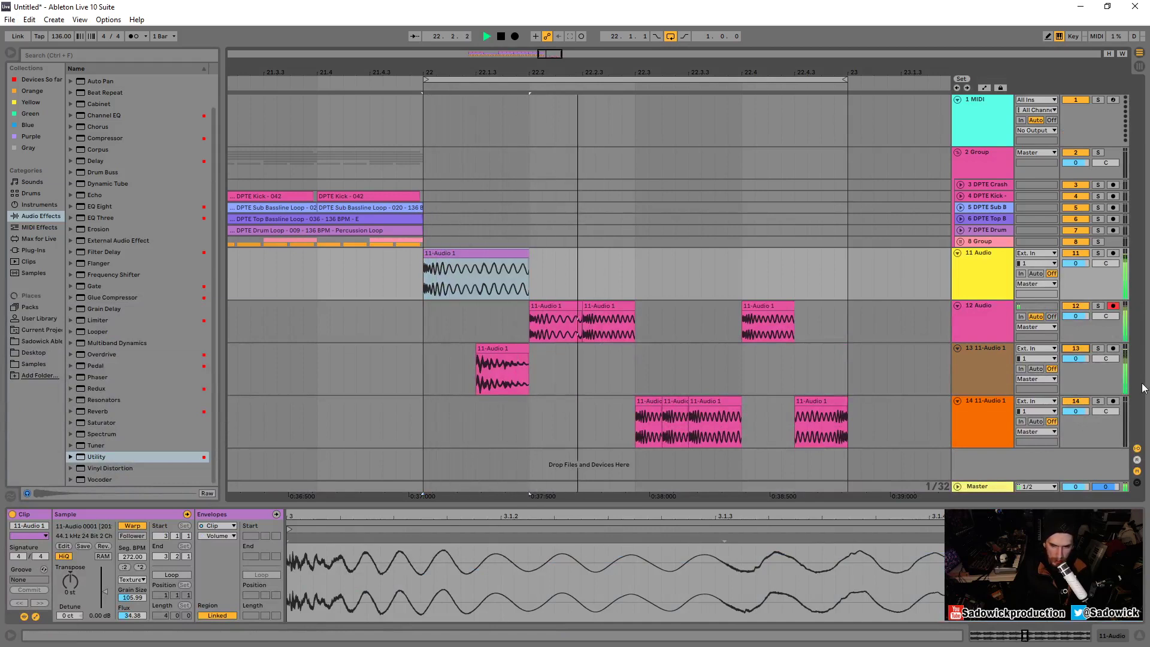
key("space")
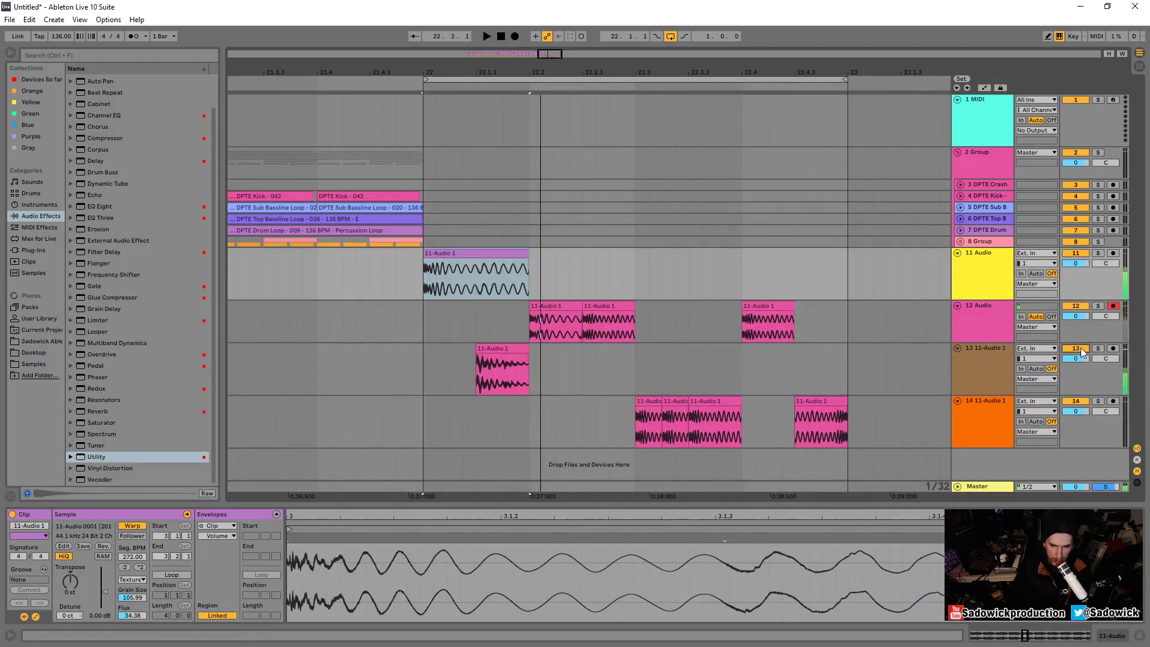
key("space")
key("space")
key("space")
key("space")
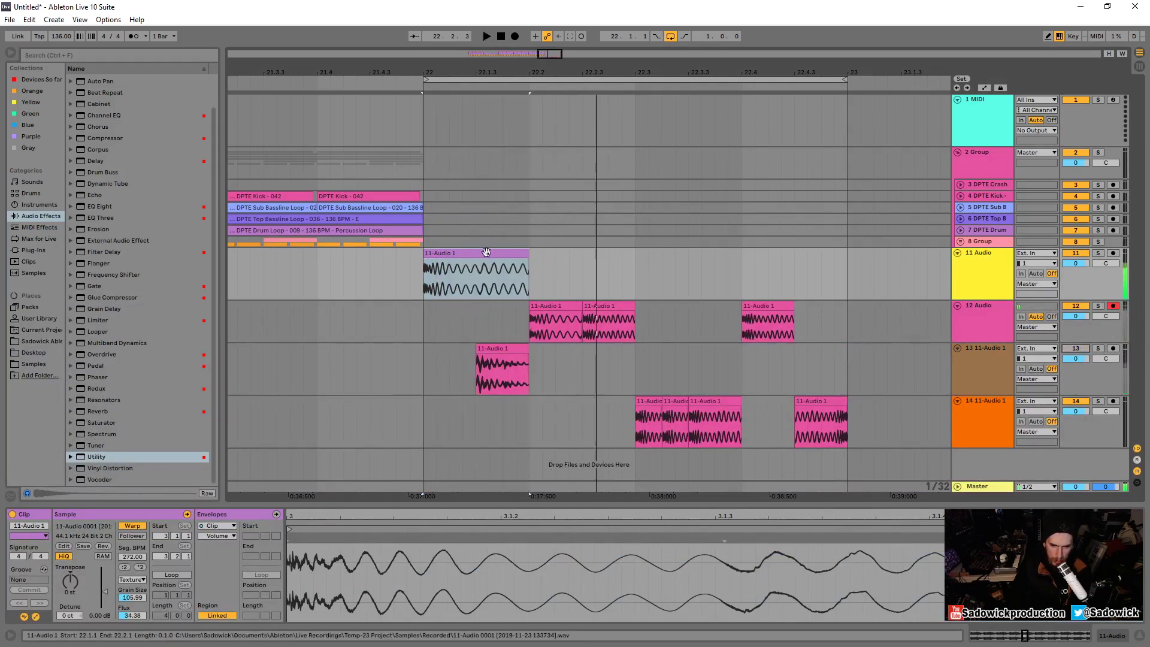
Time-stretch the first fill clip slightly shorter, extend its end back to 22.2.1, and play the result
left_click_drag(526, 257, 513, 259)
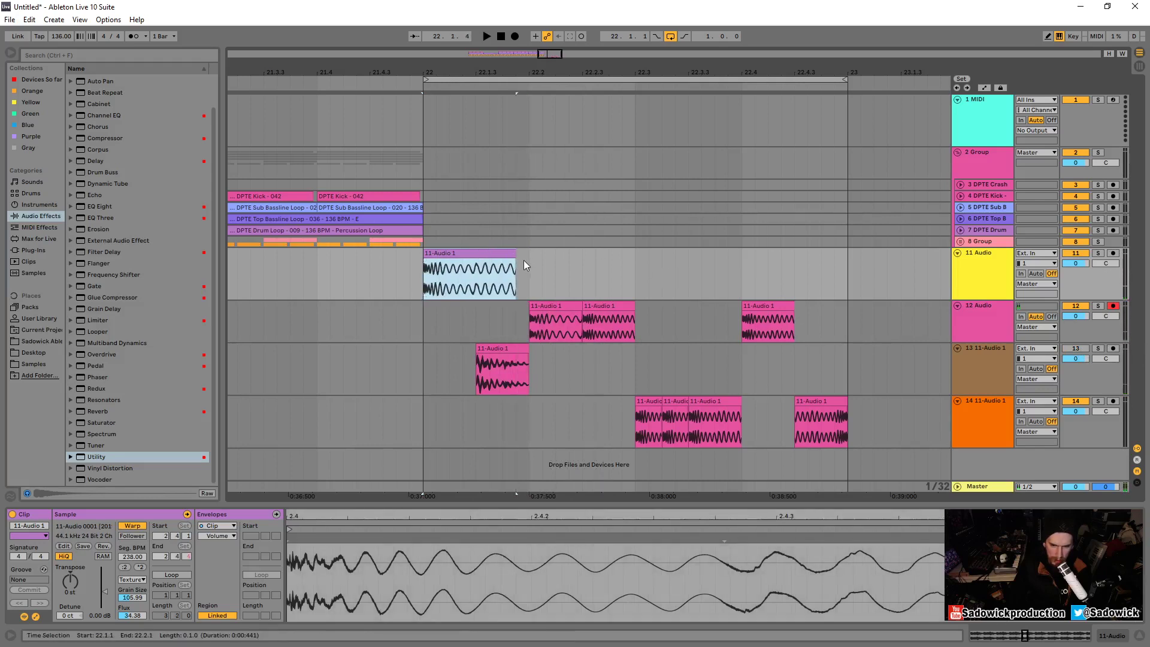
left_click_drag(518, 255, 533, 254)
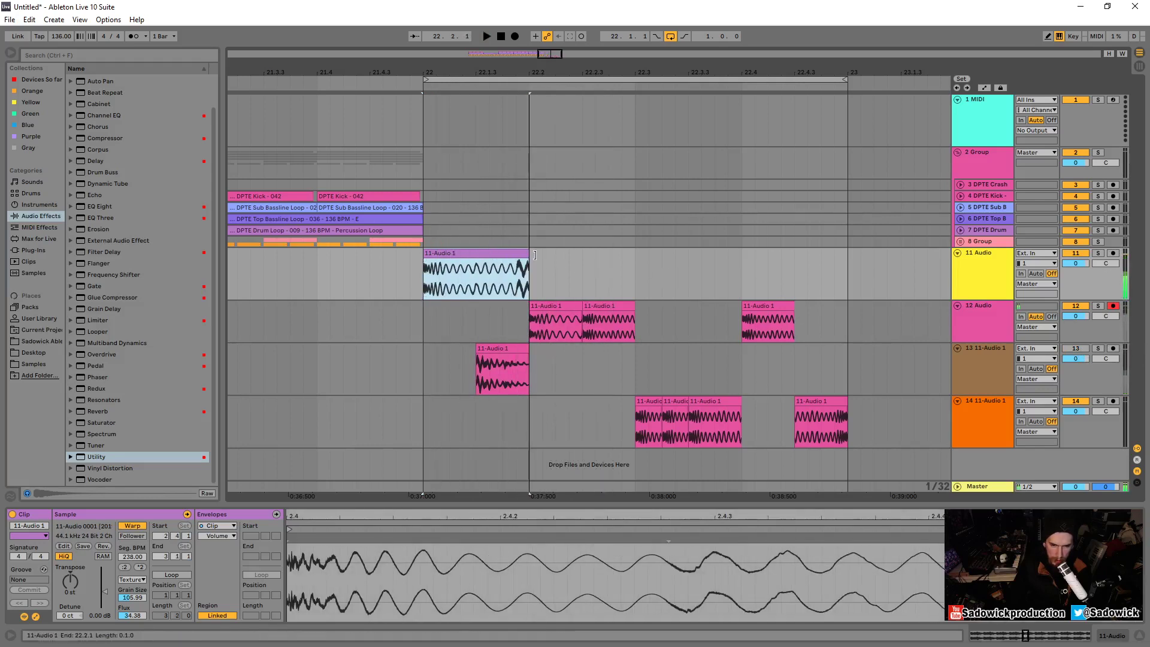
key("space")
key("space")
key("space")
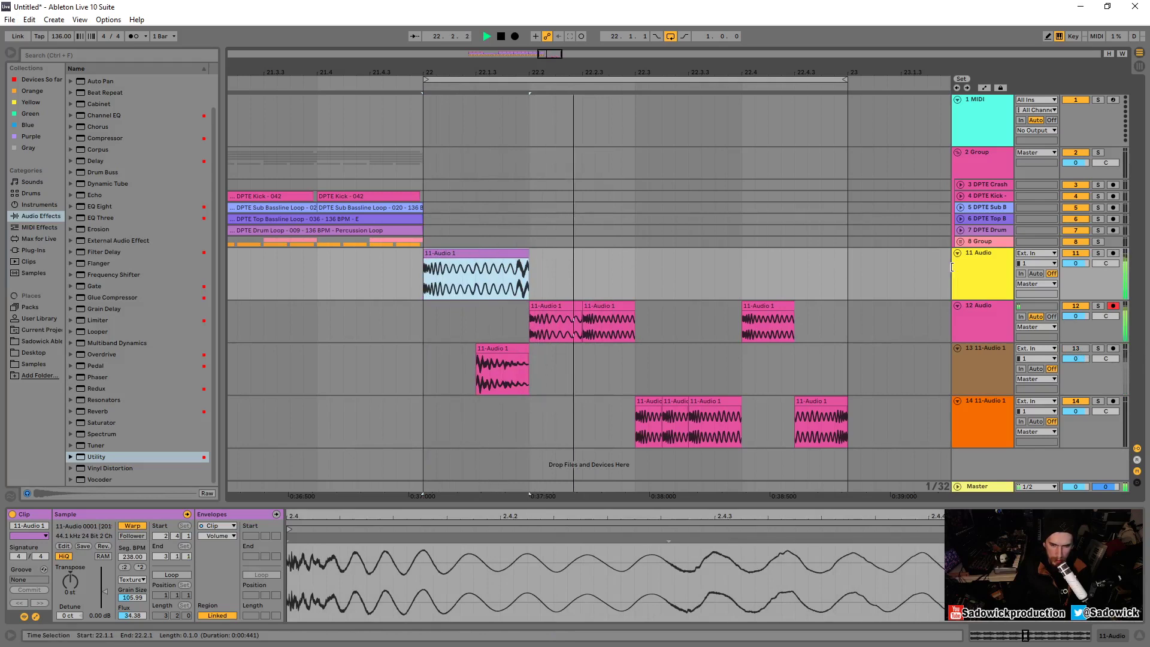
key("space")
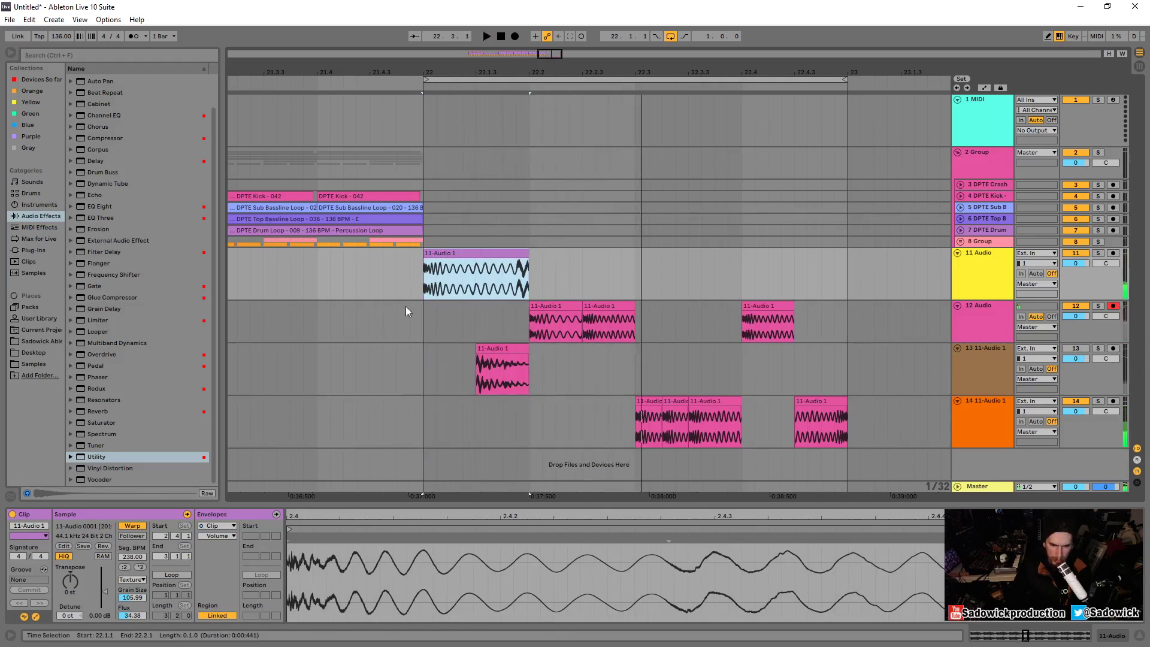
key("space")
Try transposing the first fill clip up to 8 semitones, return it to 0 st, and audition the fill
left_click_drag(71, 580, 70, 563)
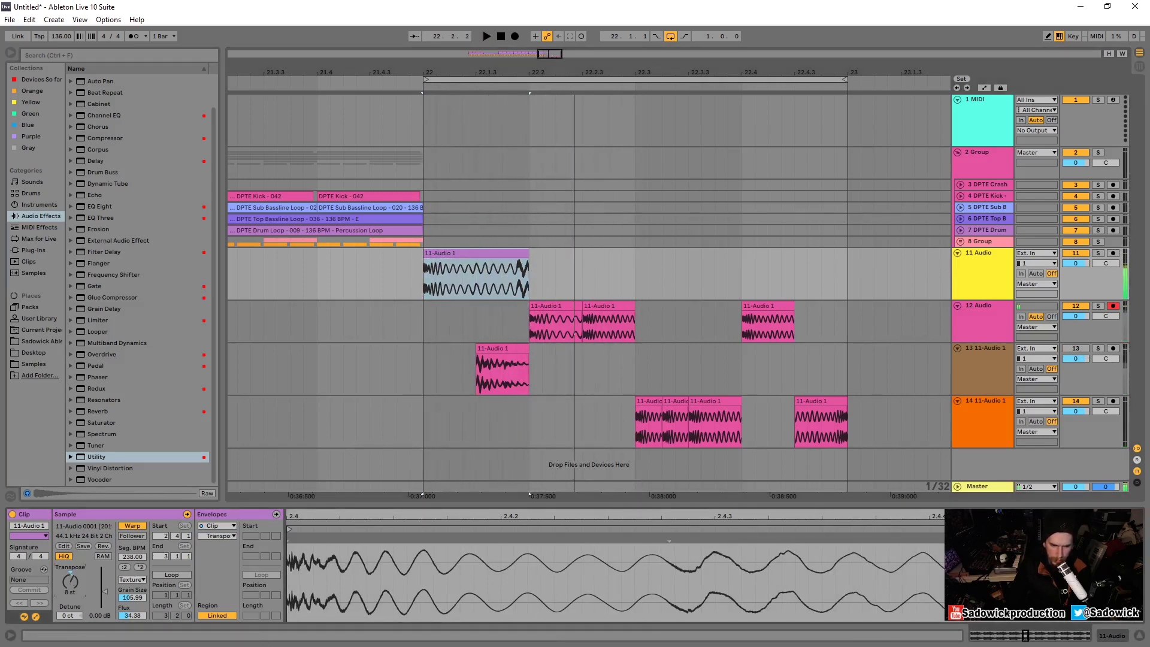
key("space")
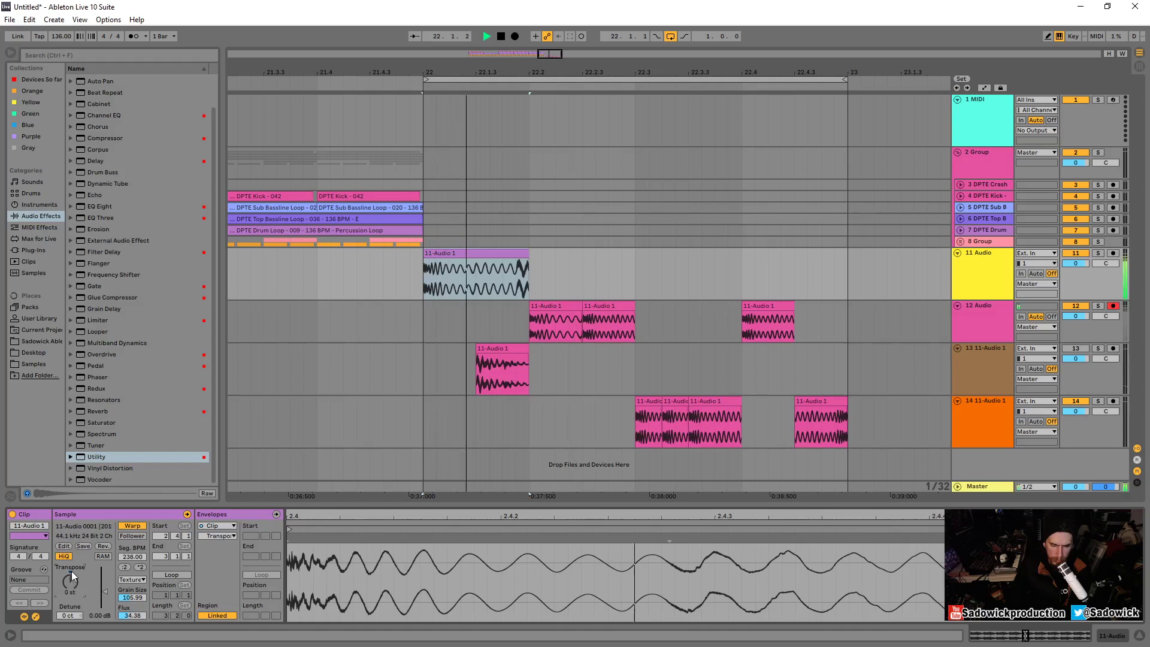
key("space")
key("space")
key("space")
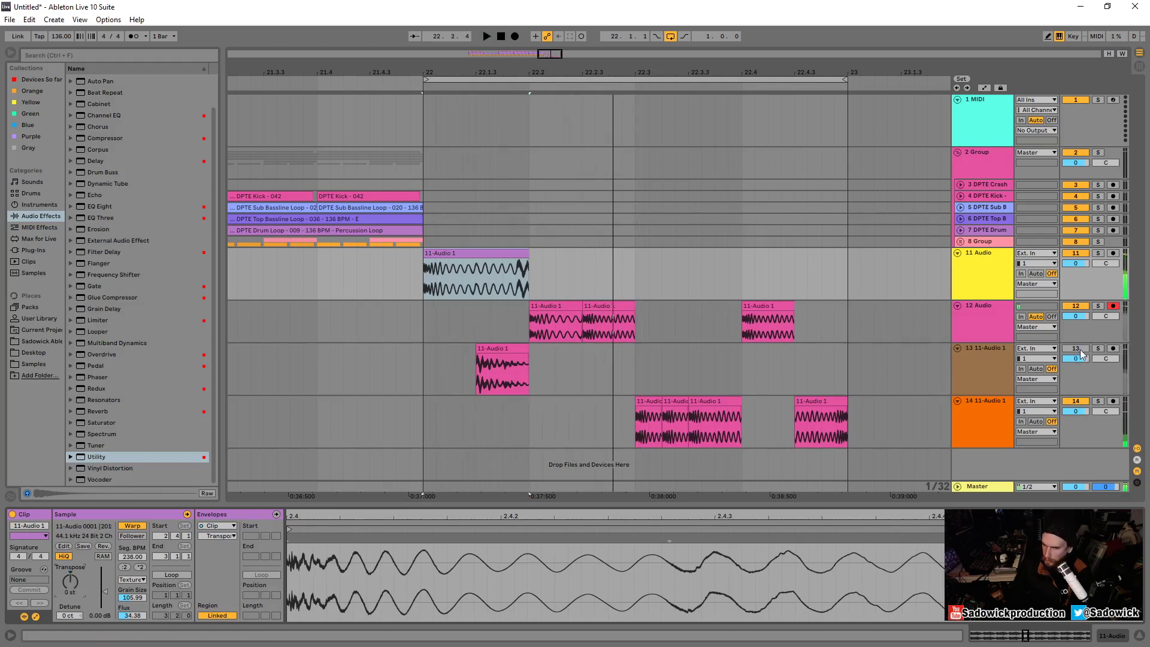
Remove the muted 13 11-Audio 1 track with its clip and play the remaining fill
right_click(1005, 347)
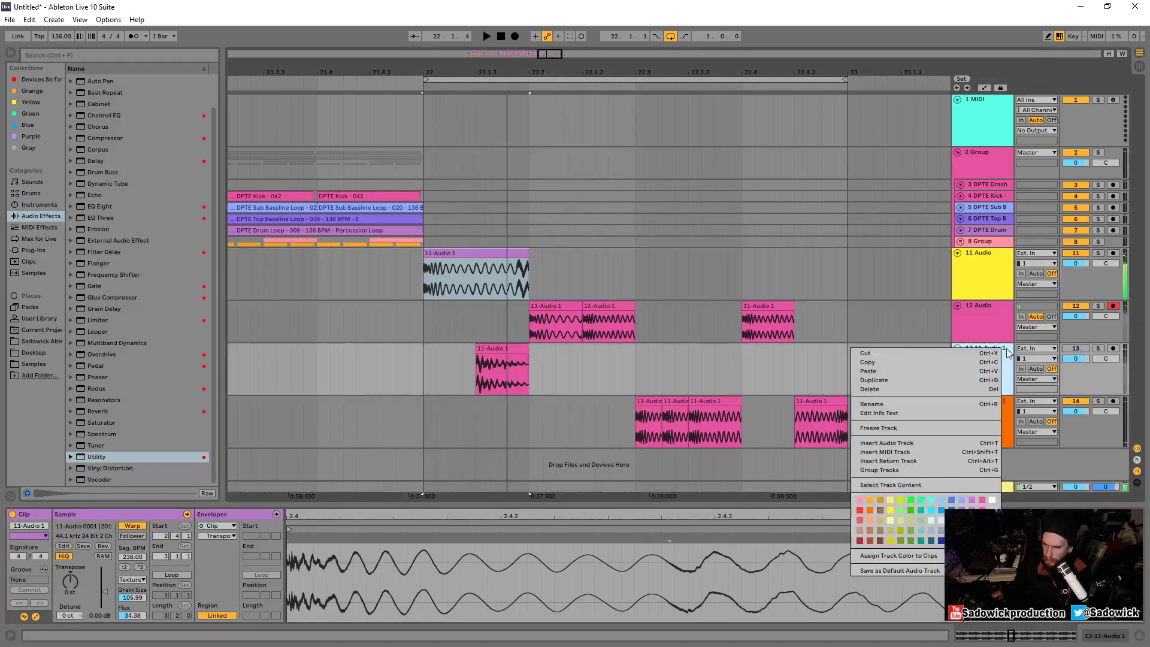
left_click(972, 354)
left_click(457, 252)
key("space")
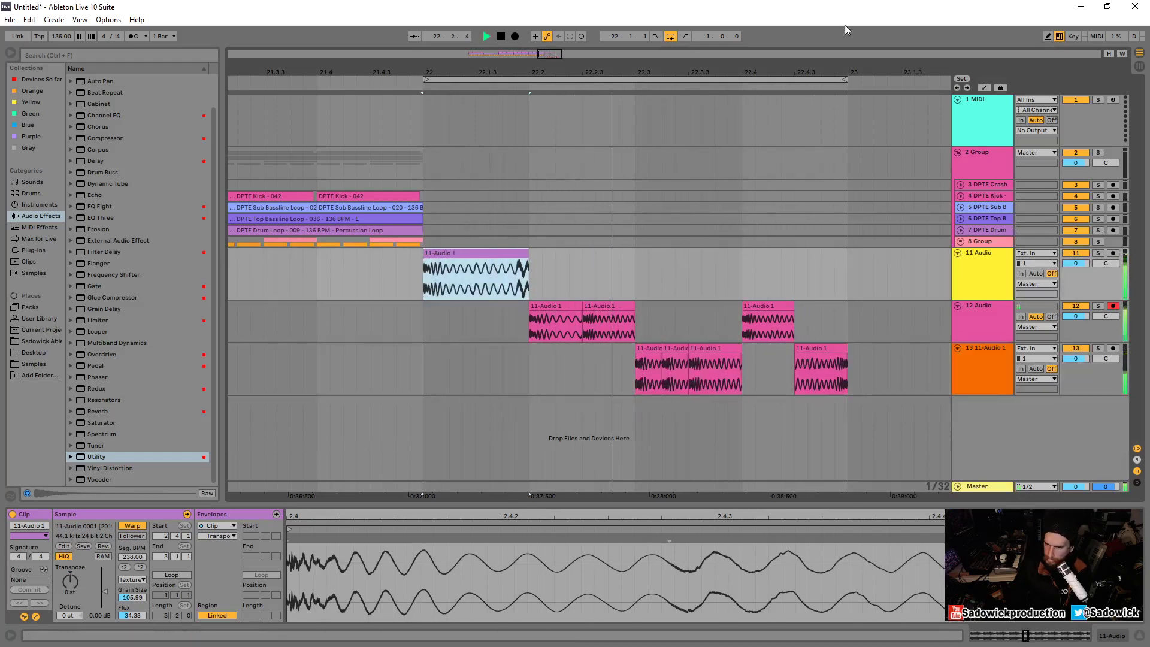
Solo the 11 Audio track, then combine the three fill audio tracks into a group
left_click_drag(767, 65, 767, 48)
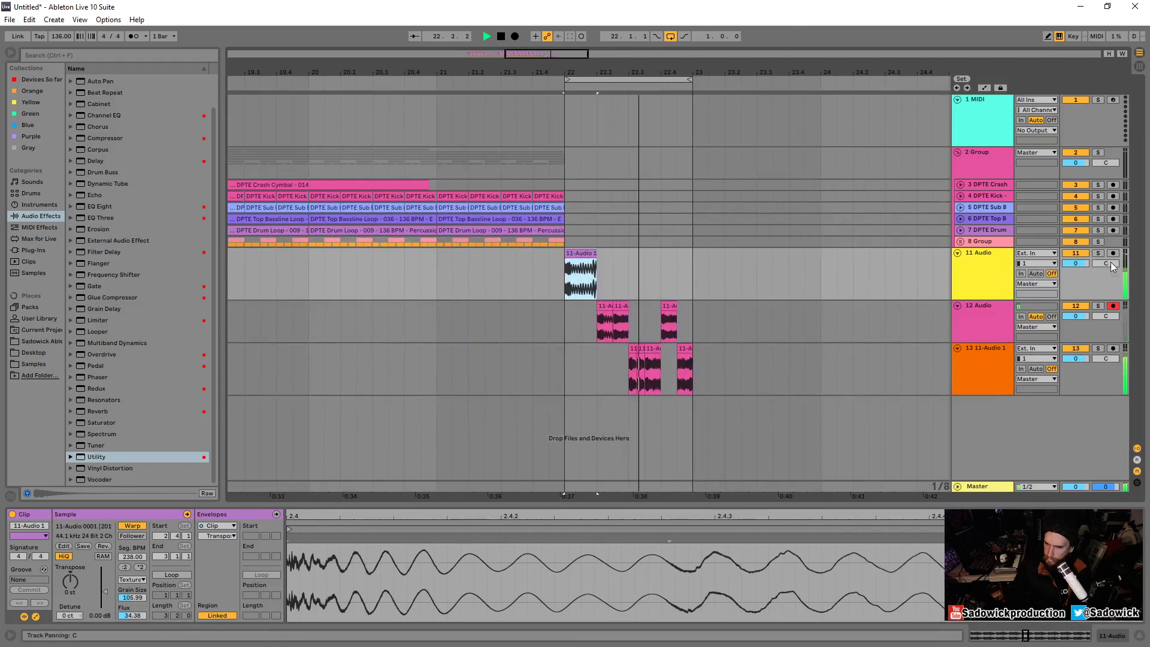
left_click(1097, 253)
key("space")
left_click(1120, 636)
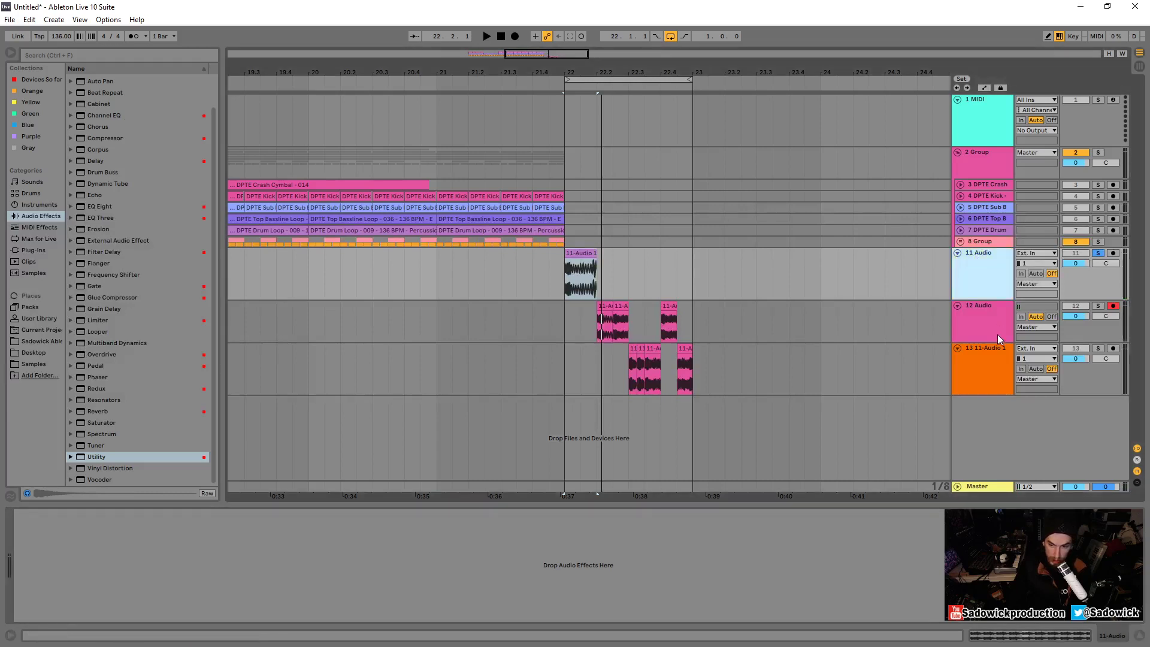
left_click(986, 346, "shift")
right_click(986, 346)
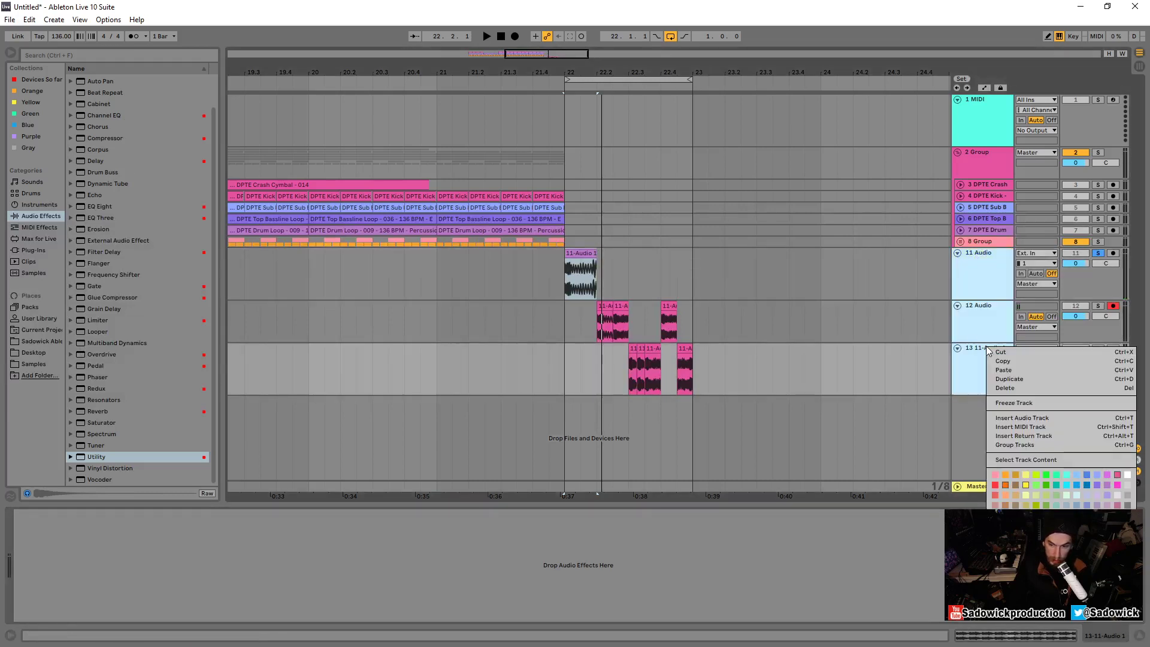
left_click(1027, 443)
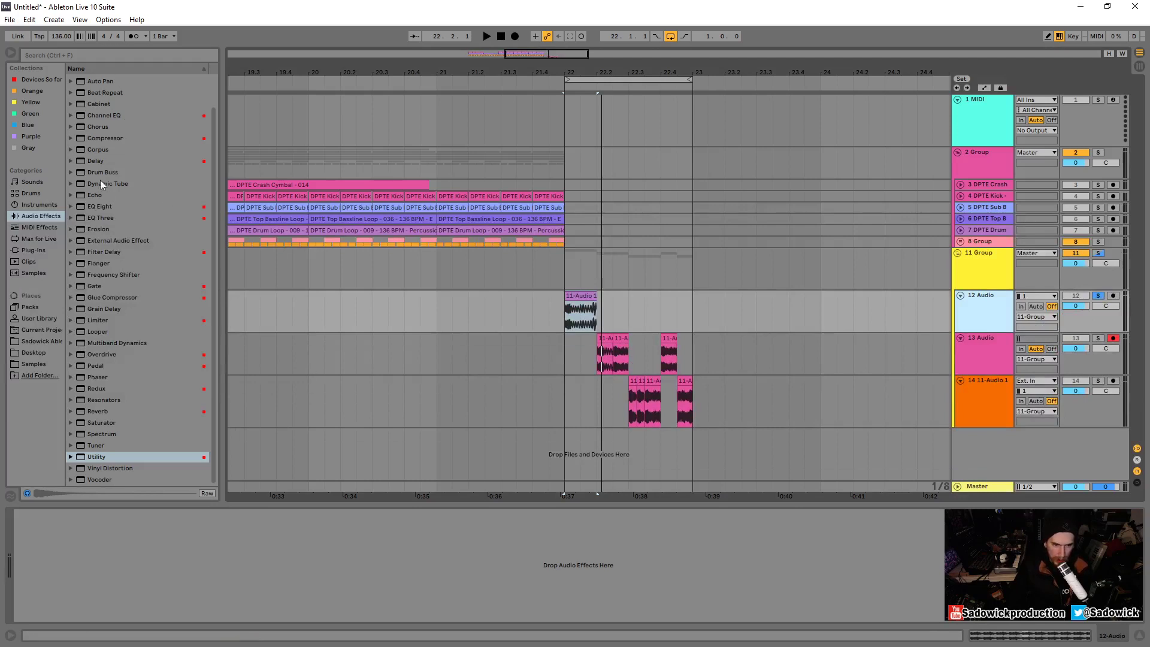
Add an Auto Filter to the first fill clip's track with a cutoff of about 2 kHz and 44% resonance
scroll(105, 129, "up", 1)
left_click(103, 103)
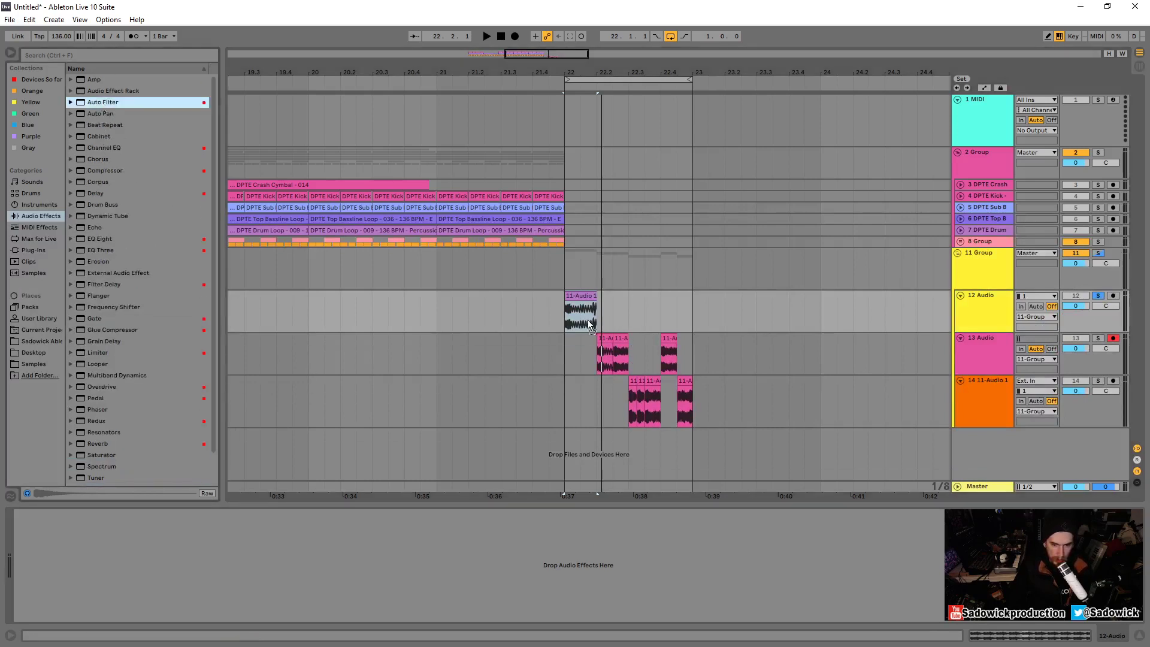
left_click_drag(571, 310, 571, 309)
left_click_drag(184, 544, 187, 574)
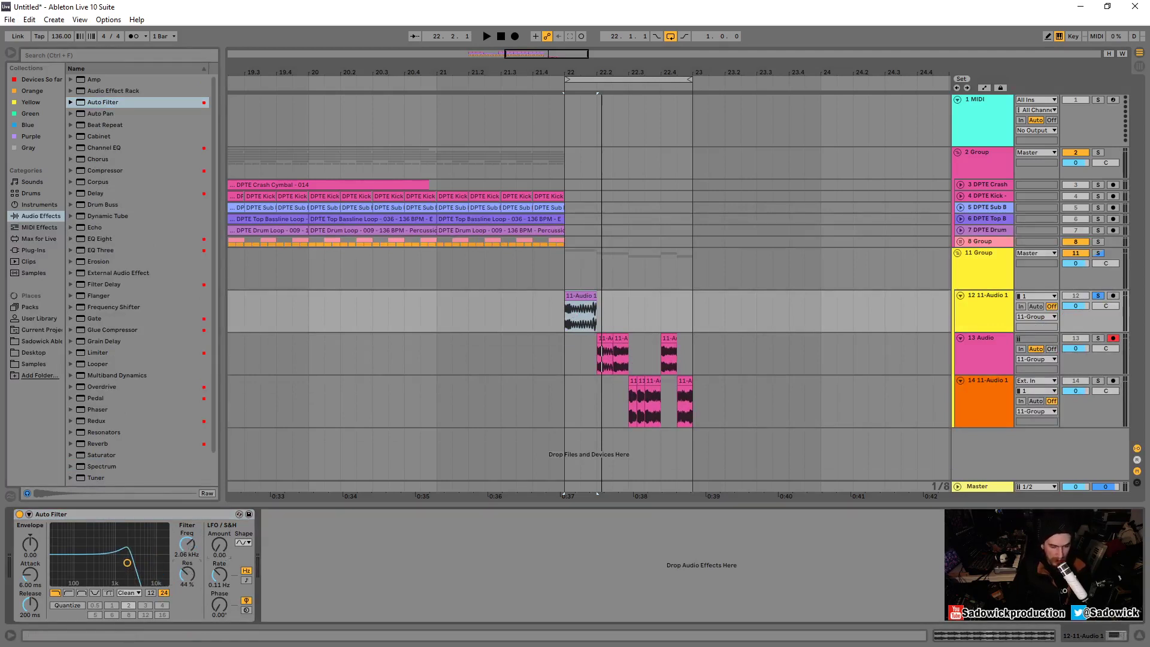
During playback, switch the Auto Filter to band-pass with a 12 dB slope, about 1.04 kHz cutoff and 63% resonance
key("space")
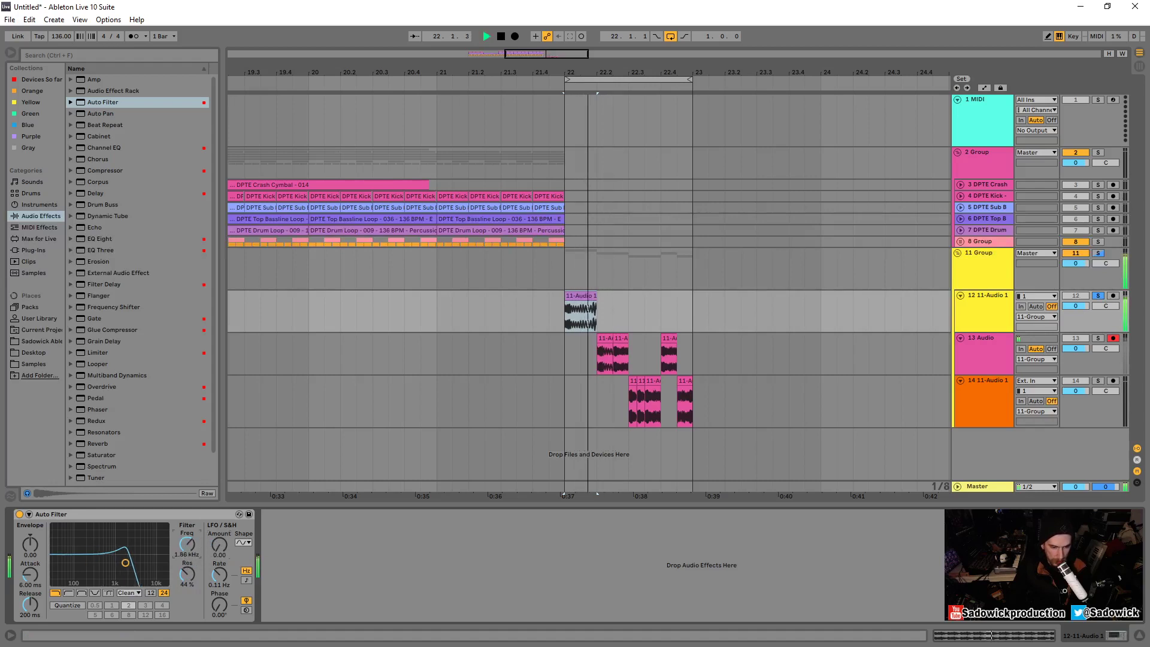
left_click(68, 592)
left_click(81, 592)
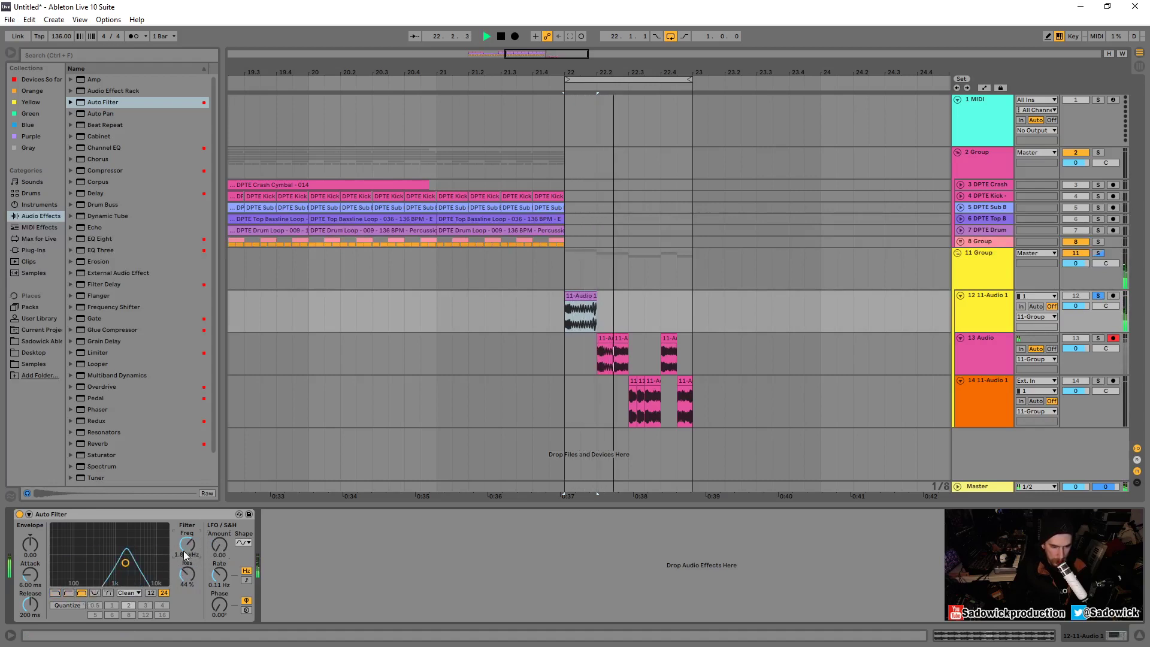
left_click(150, 593)
left_click_drag(186, 557, 186, 575)
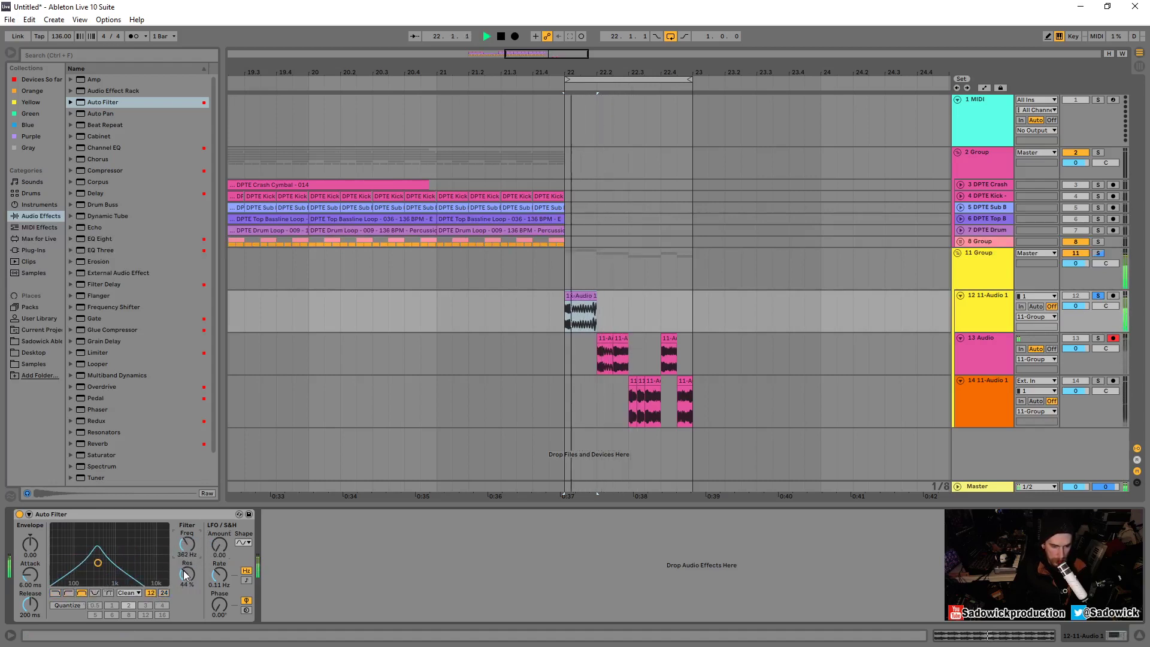
left_click_drag(98, 563, 115, 555)
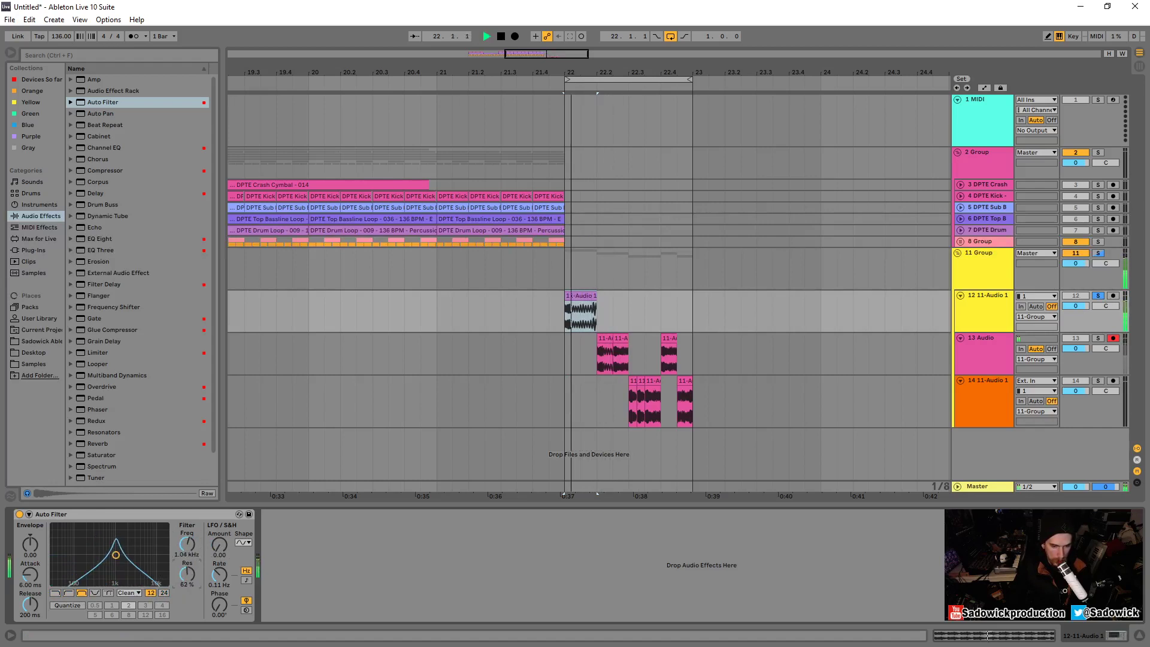
Turn off the solo, set the loop from 19.1.1 to 23.1.1, and play the fill in context
left_click(469, 105)
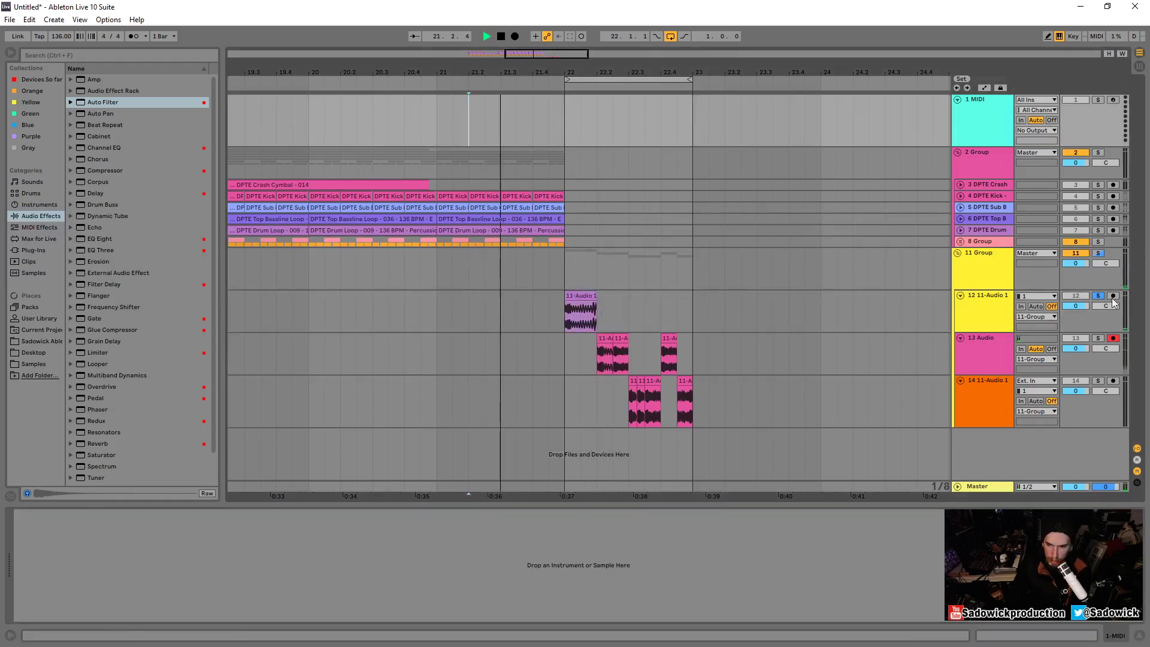
left_click_drag(488, 70, 499, 104)
left_click(664, 81)
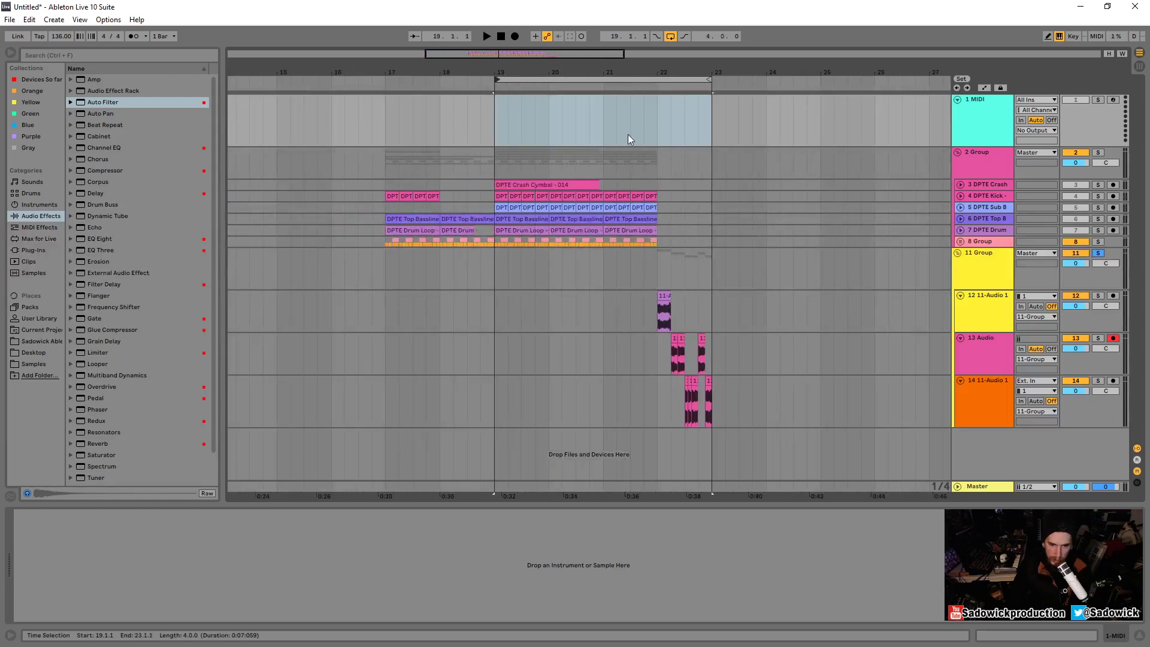
left_click(630, 162)
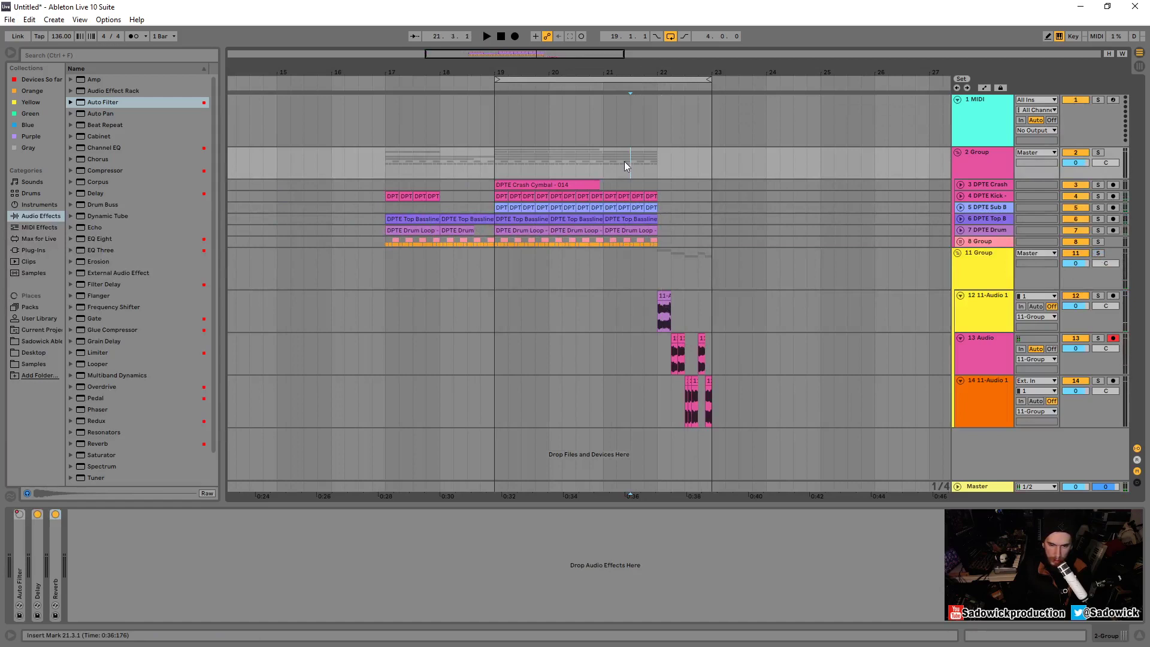
key("space")
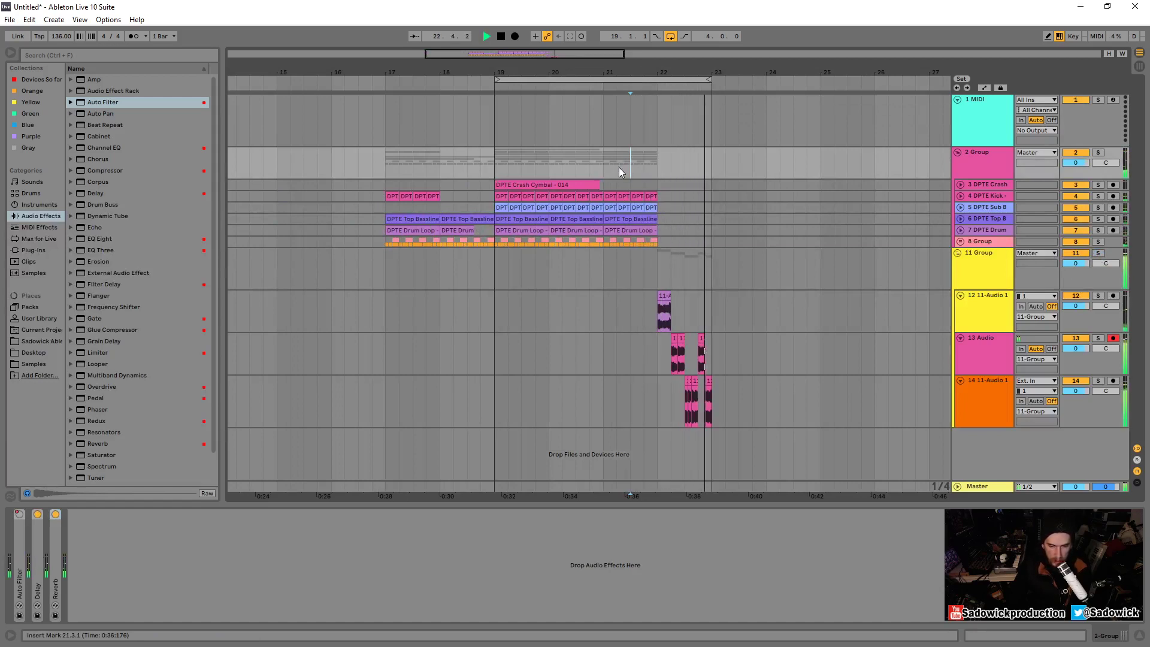
key("space")
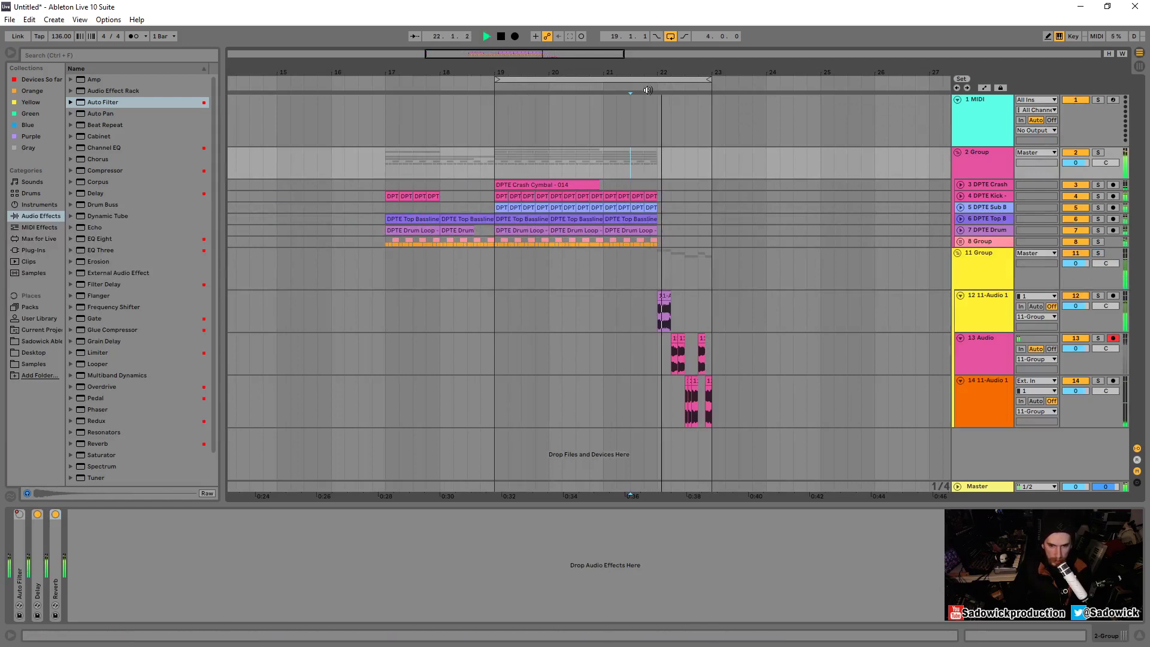
key("space")
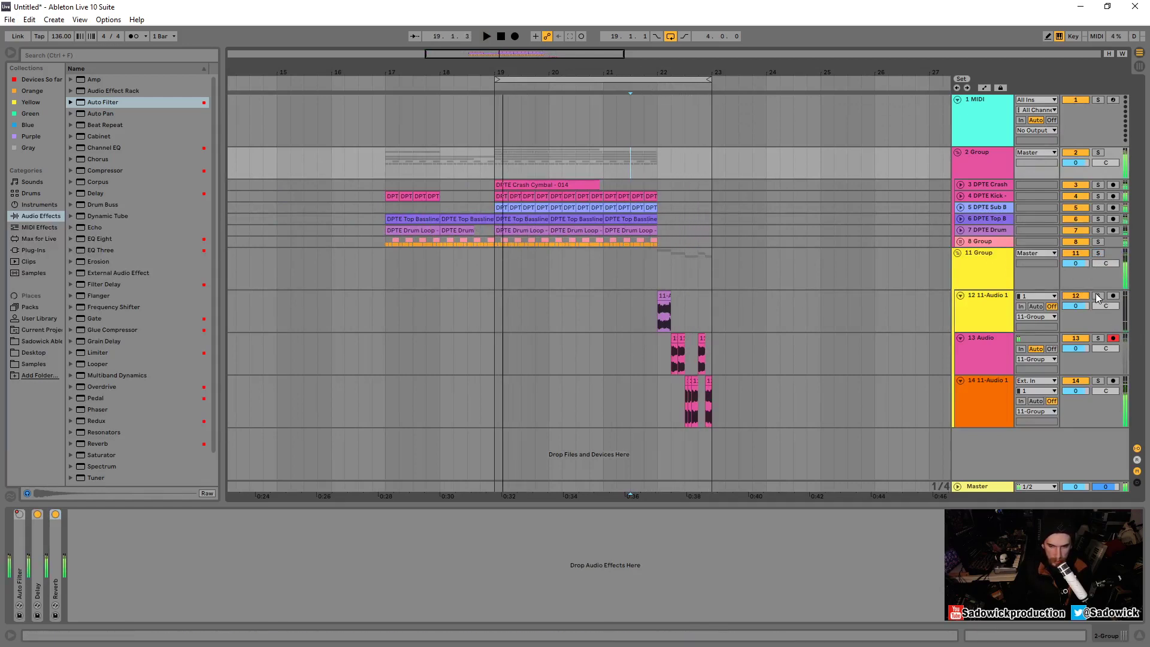
Solo the first fill track again and set its Auto Filter to high-pass at 344 Hz with 51% resonance
left_click(1097, 297)
left_click(661, 308)
key("space")
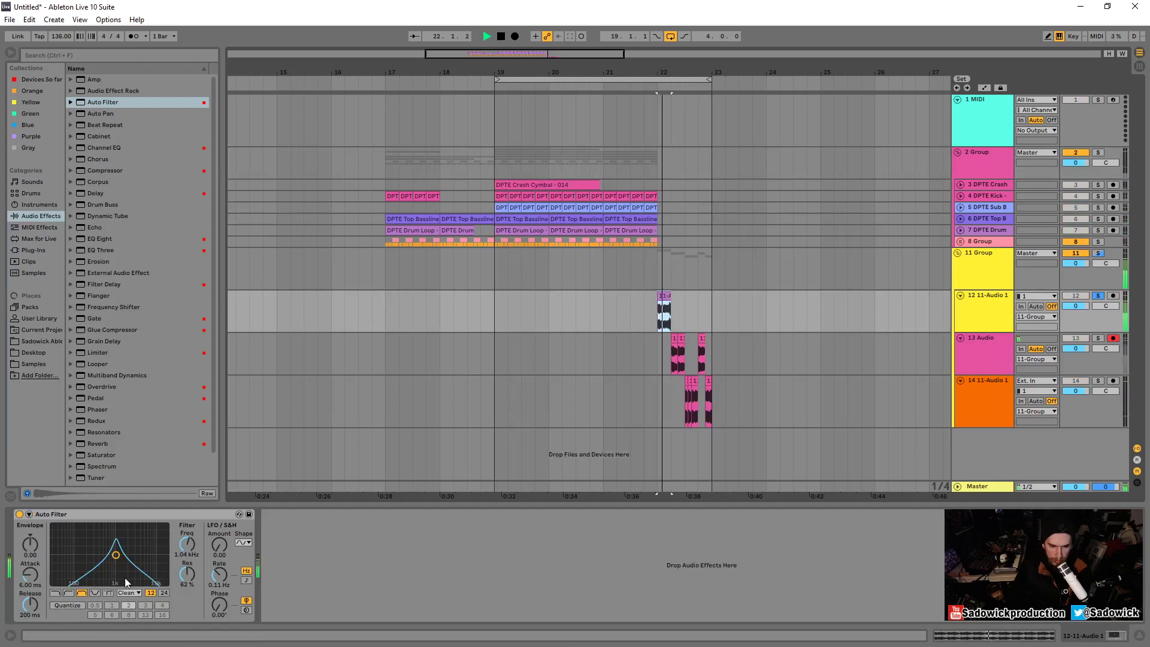
left_click_drag(126, 581, 105, 555)
key("space")
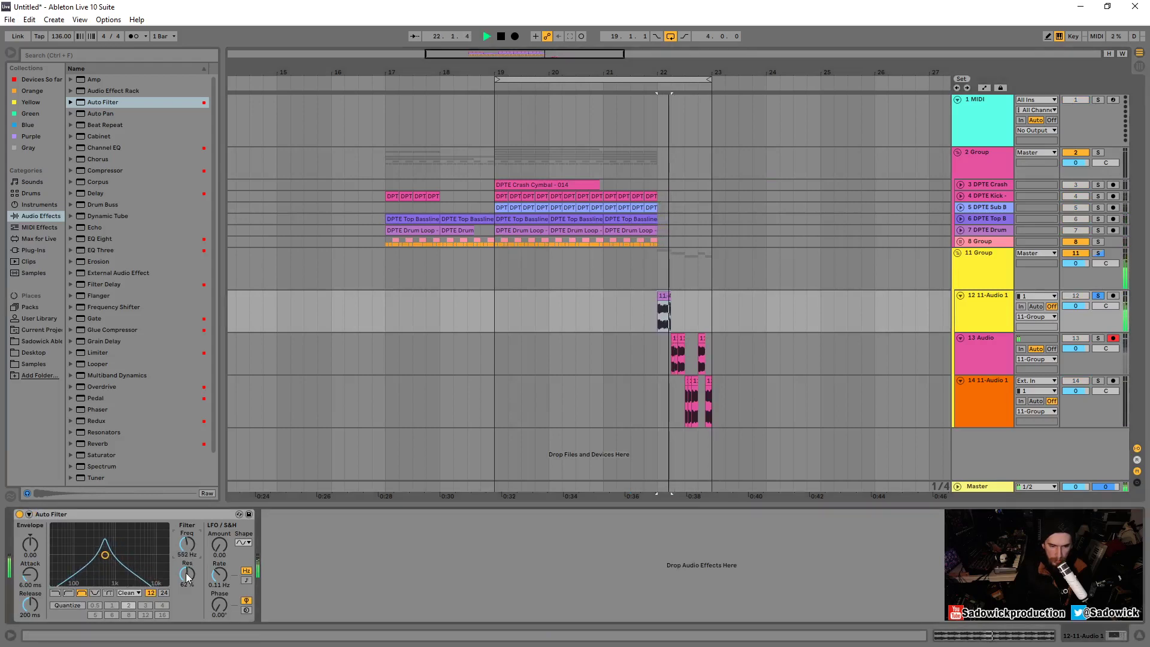
left_click_drag(187, 574, 186, 572)
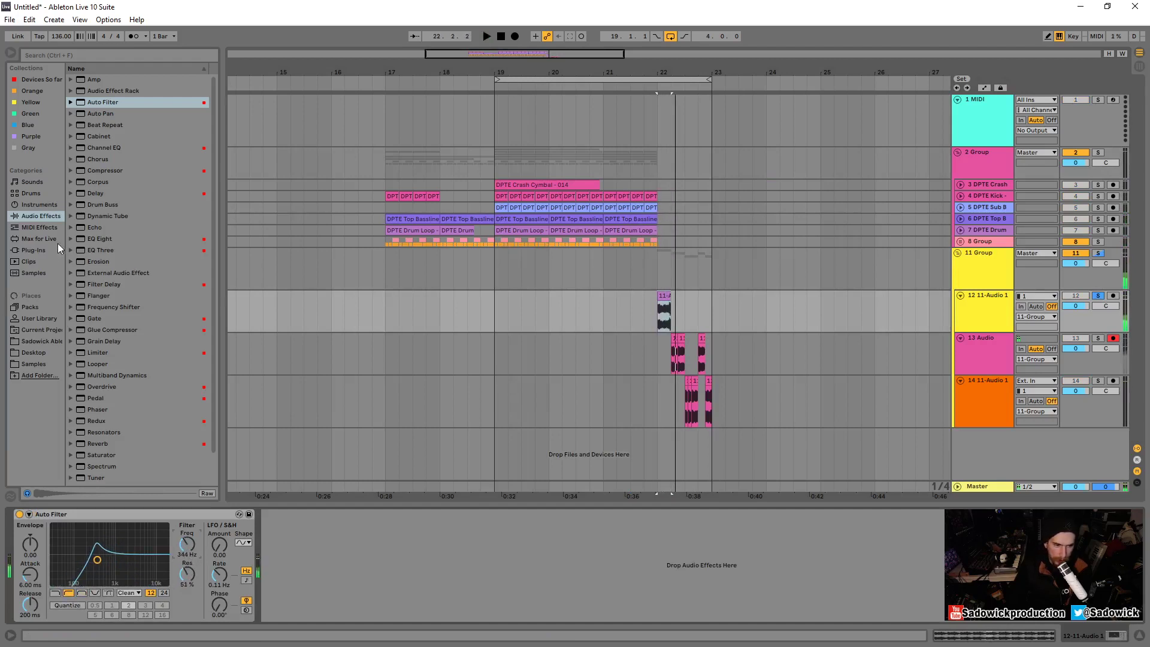
Add the kHs Comb Filter plug-in after the Auto Filter on the first fill track and play it
left_click(42, 249)
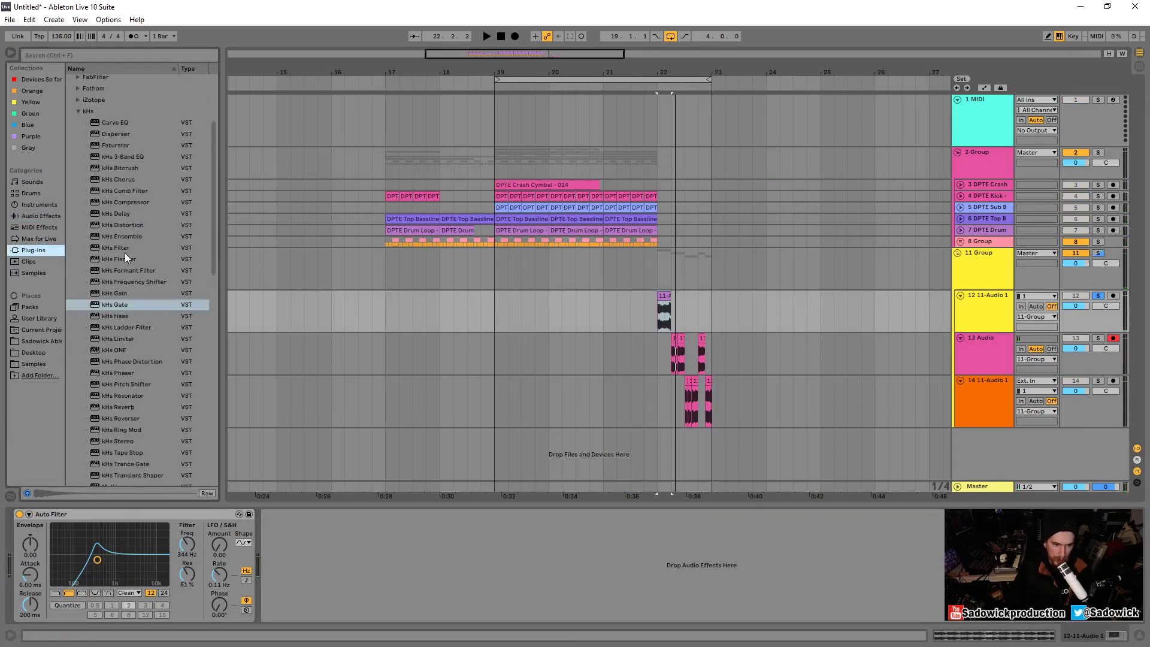
left_click(125, 190)
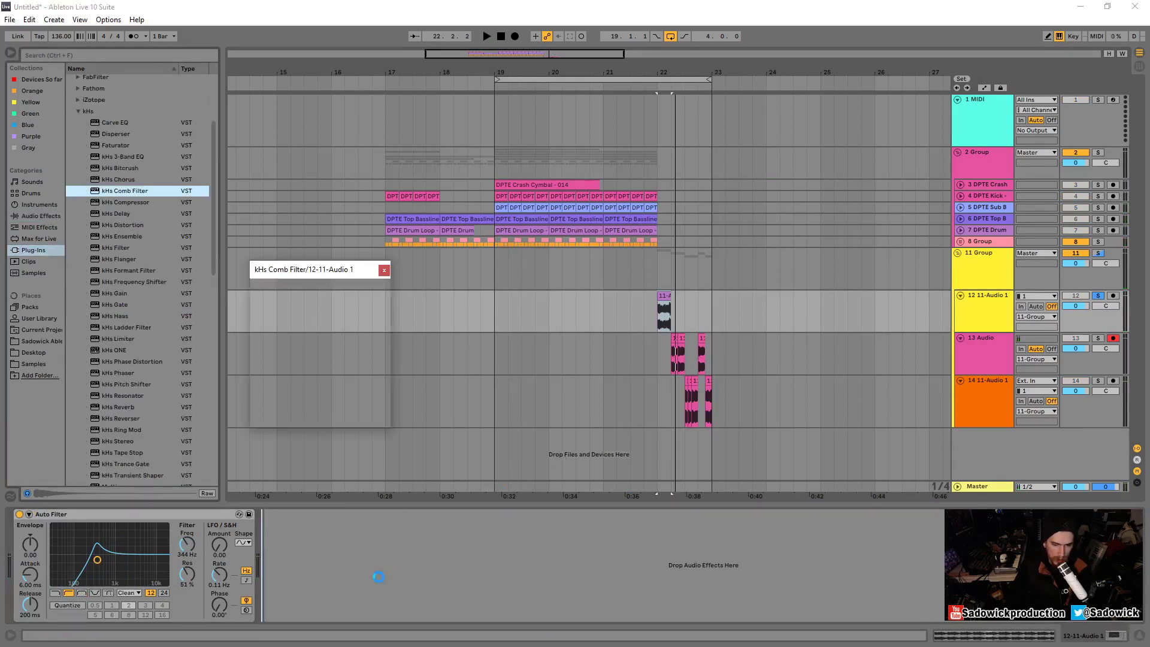
key("space")
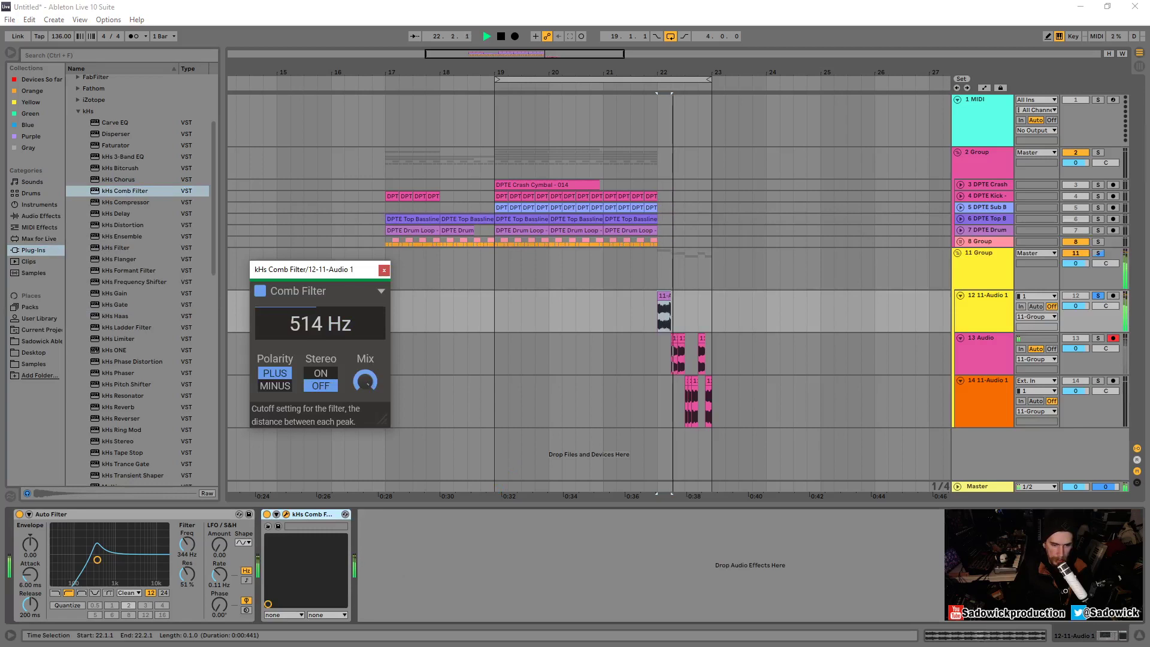
Set the Comb Filter cutoff to 621 Hz on the first fill track, and solo the whole fill group for playback
key("space")
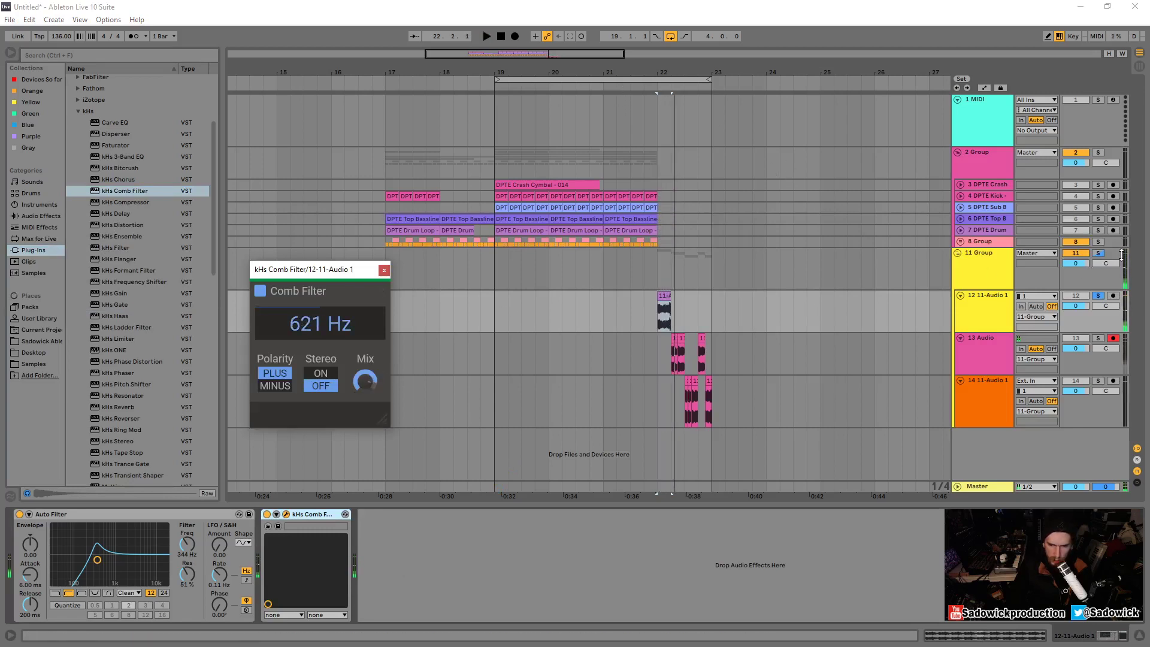
left_click(1099, 253)
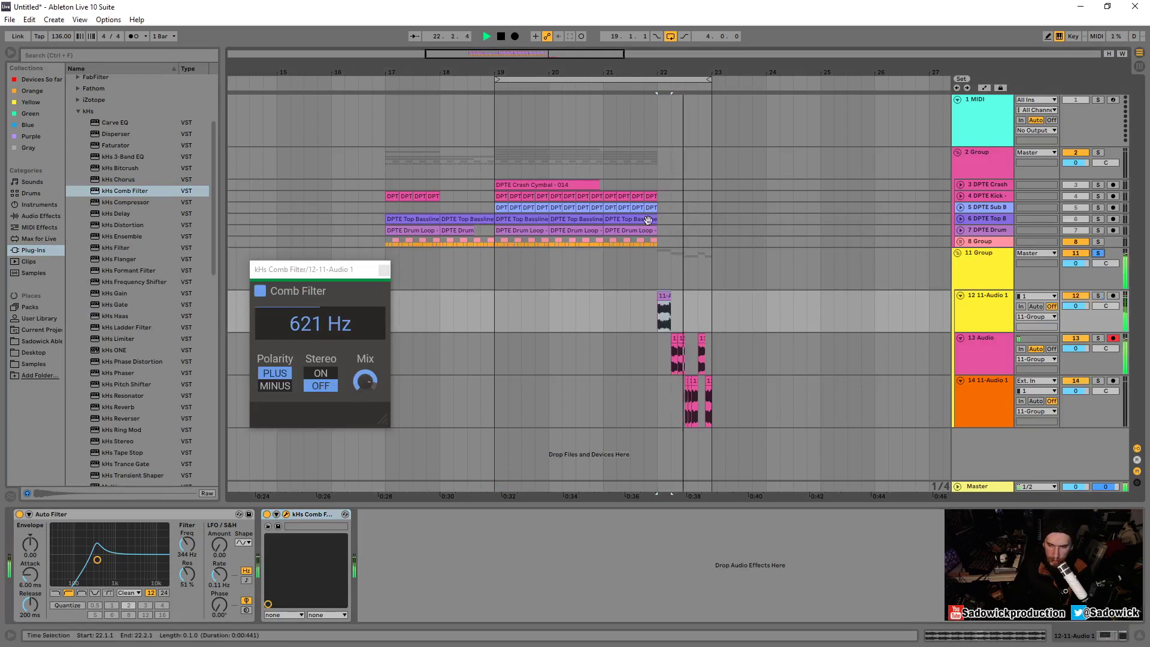
left_click_drag(352, 271, 385, 278)
key("space")
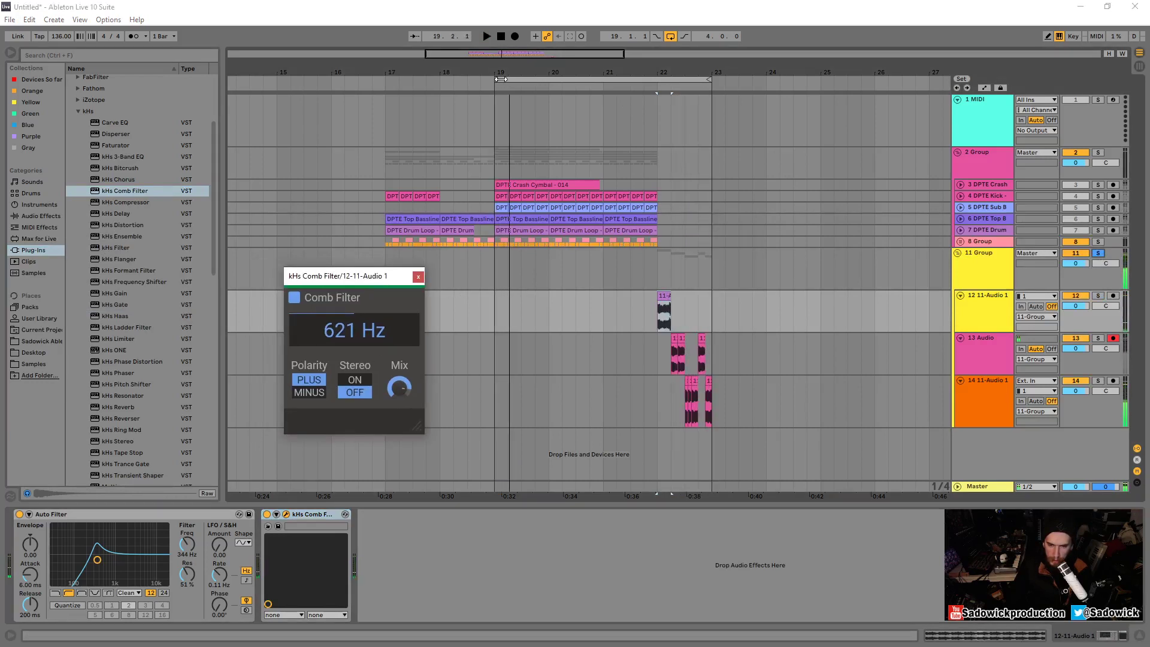
key("space")
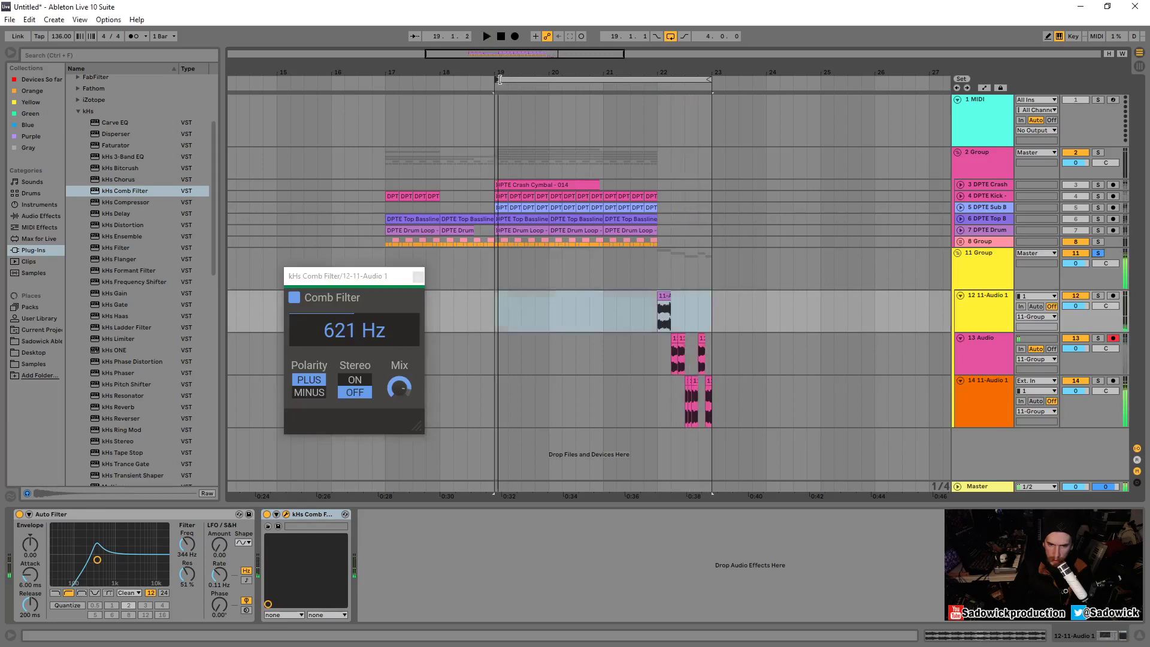
Shorten the loop to 22.1.1–23.1.1 and solo the second fill track, closing the Comb Filter window
left_click_drag(501, 79, 657, 98)
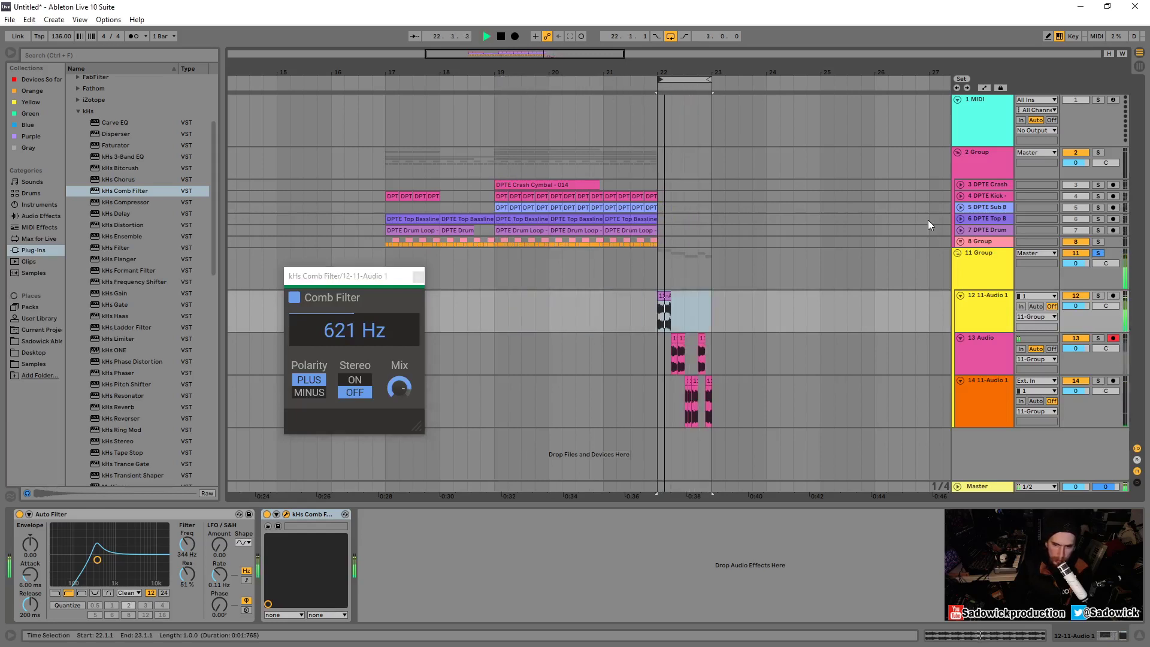
key("space")
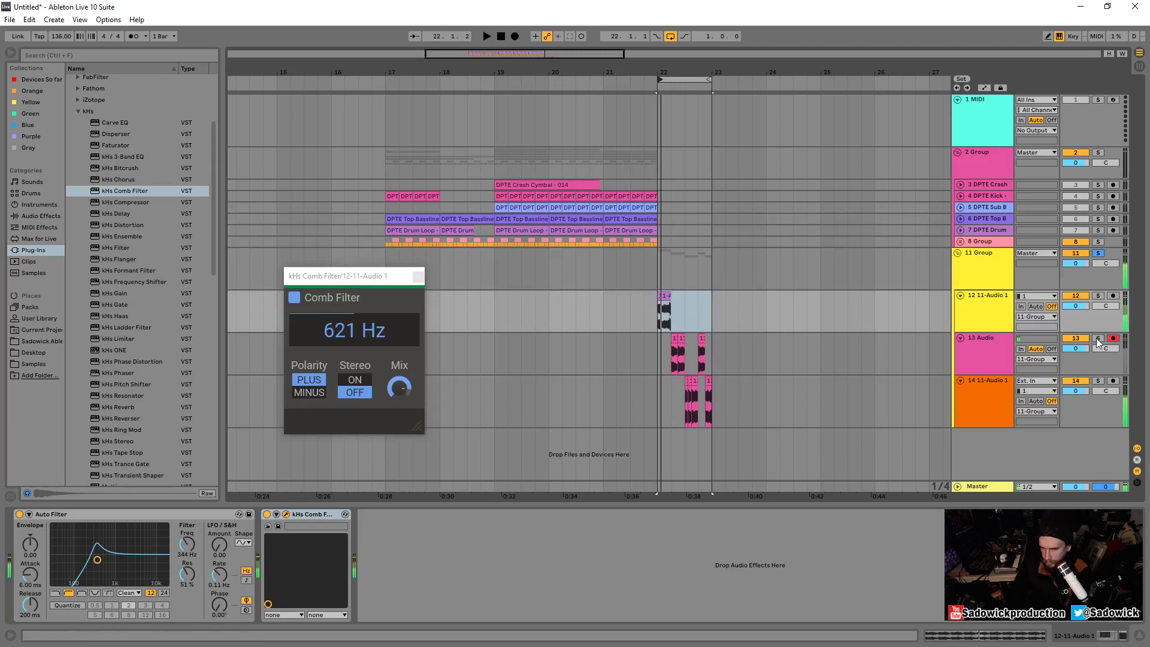
left_click(1098, 339)
left_click(965, 339)
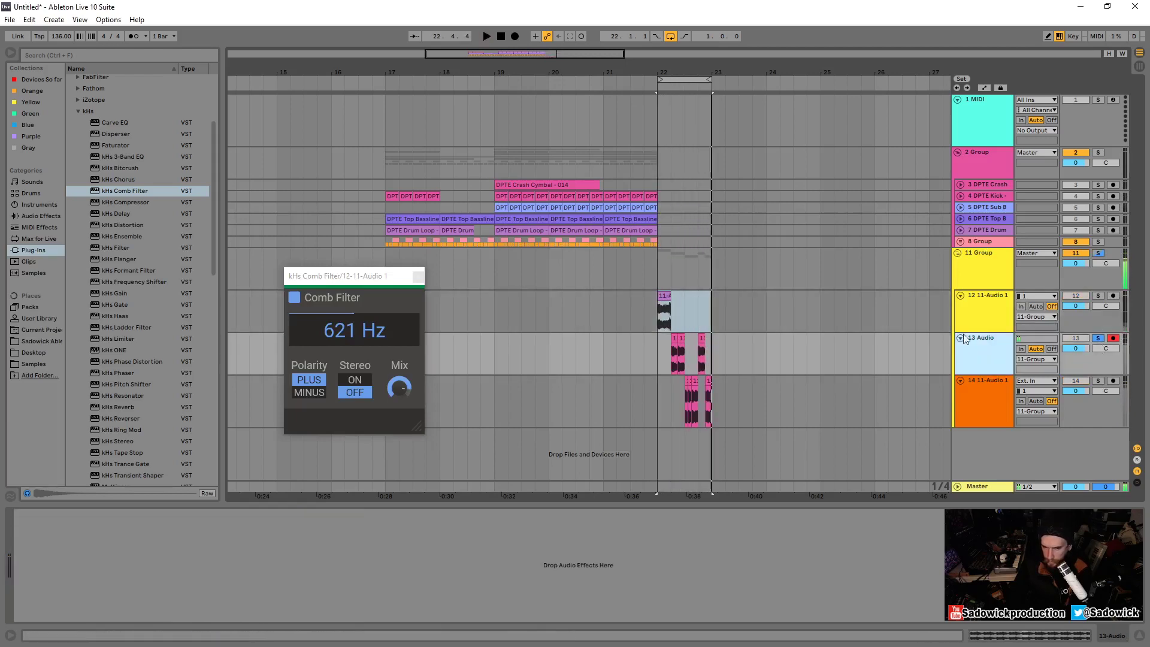
left_click(418, 276)
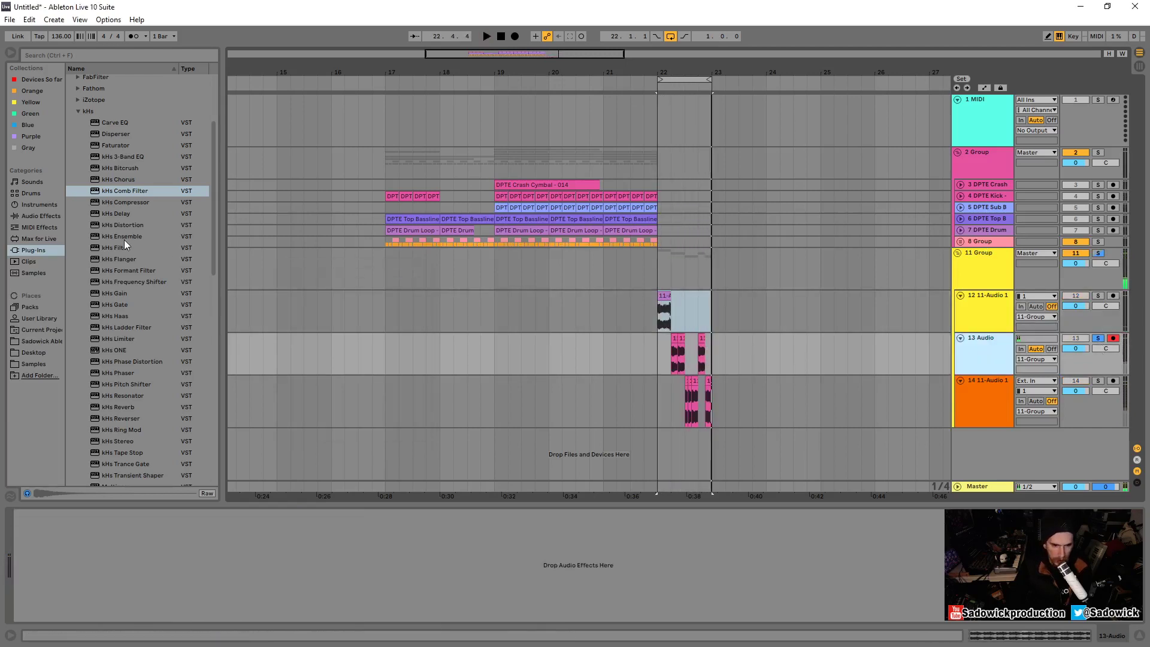
Add an EQ Eight to the second fill track and set its band 1 low cut to 147 Hz during playback
left_click(37, 216)
left_click_drag(100, 238, 142, 247)
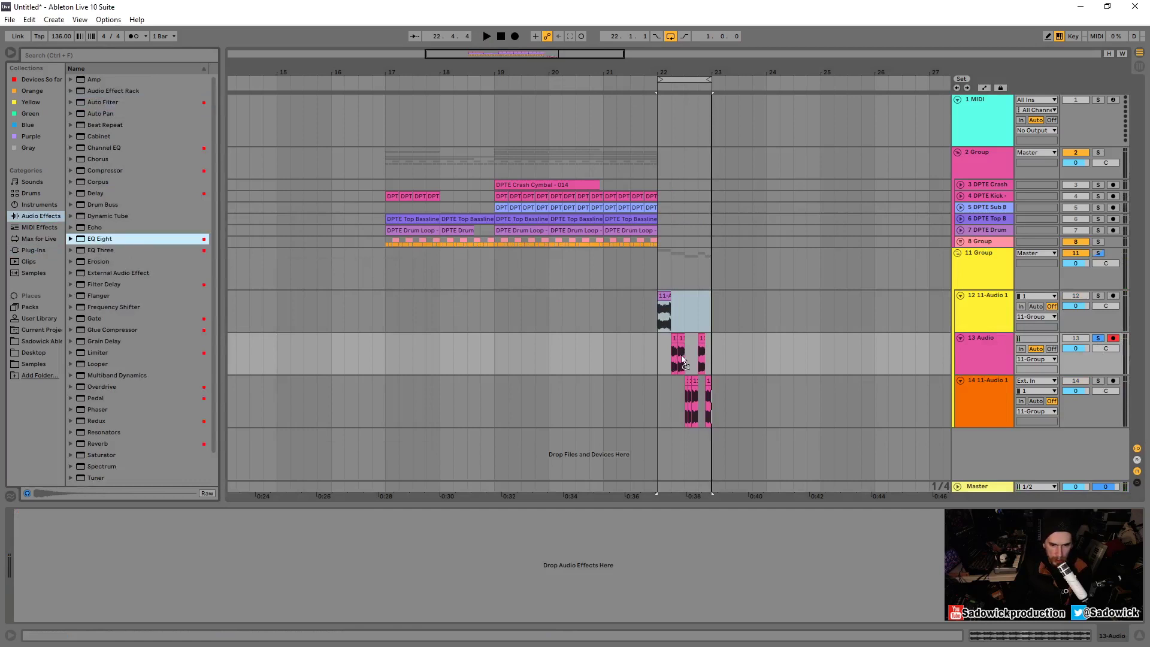
left_click_drag(683, 360, 9, 582)
left_click(55, 615)
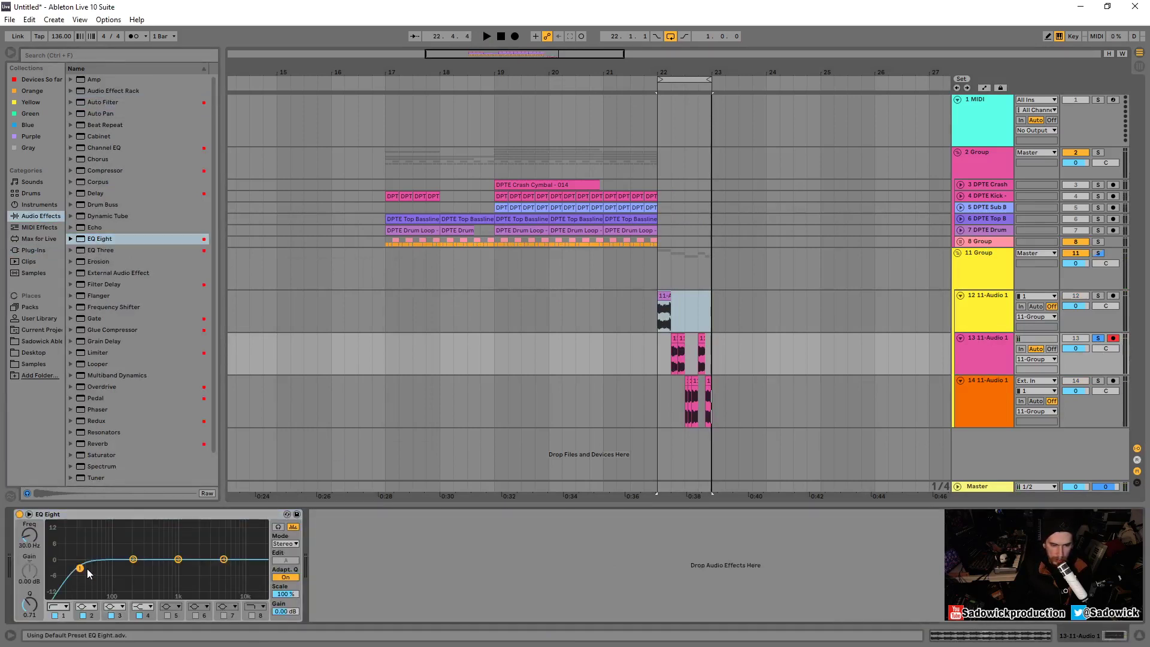
key("space")
left_click_drag(80, 559, 124, 566)
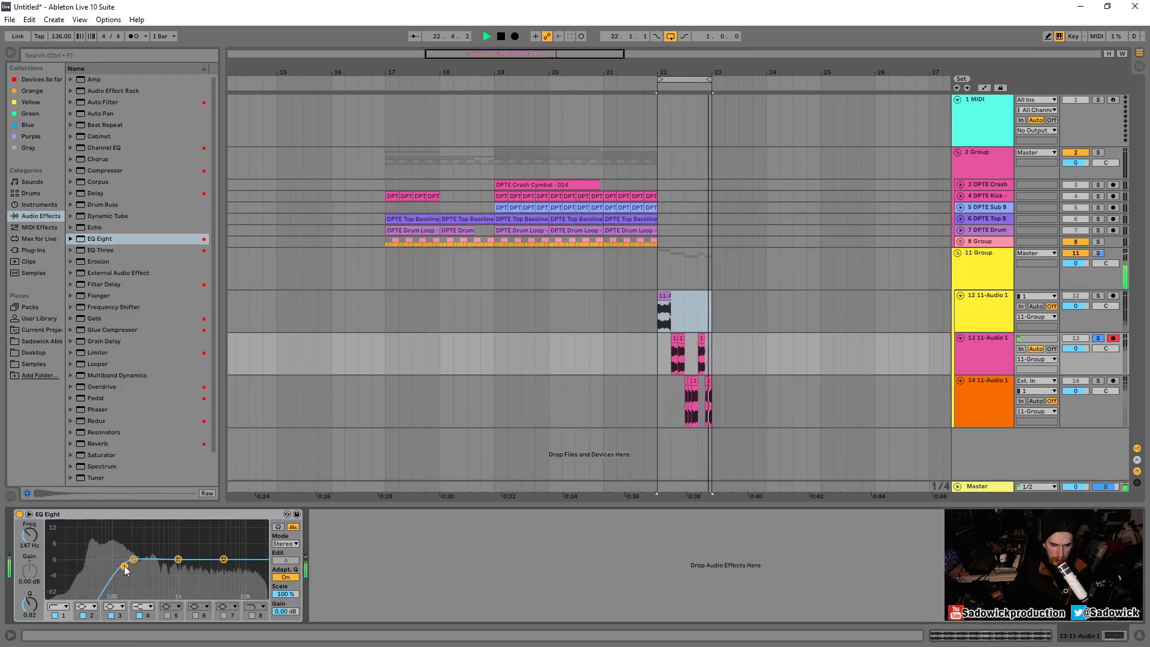
Create a fade between the first two slices on the second fill track and trim the first slice's end to leave a small gap
scroll(705, 99, "up", 5)
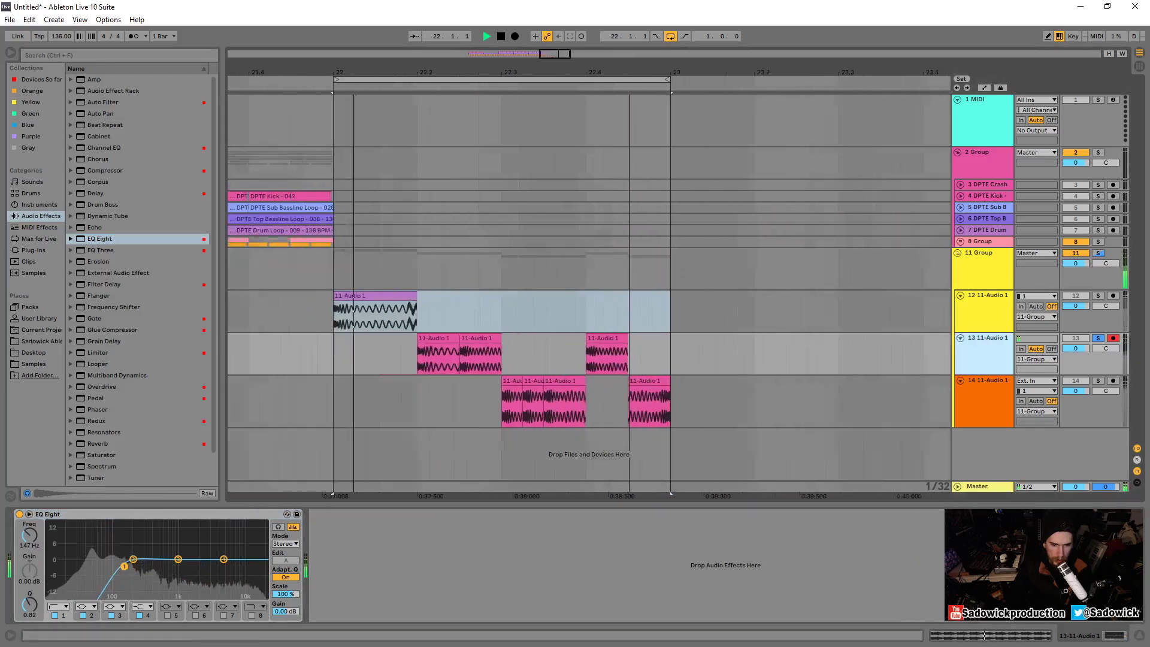
scroll(515, 351, "up", 5)
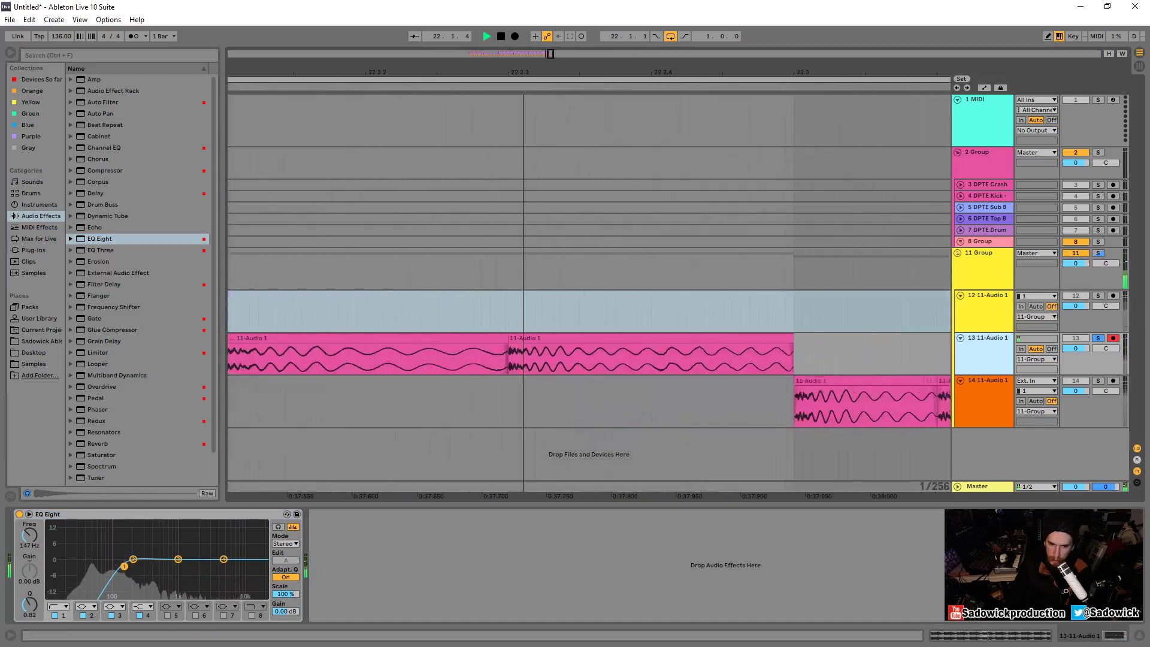
left_click(505, 351)
key("space")
key("ctrl+alt+f")
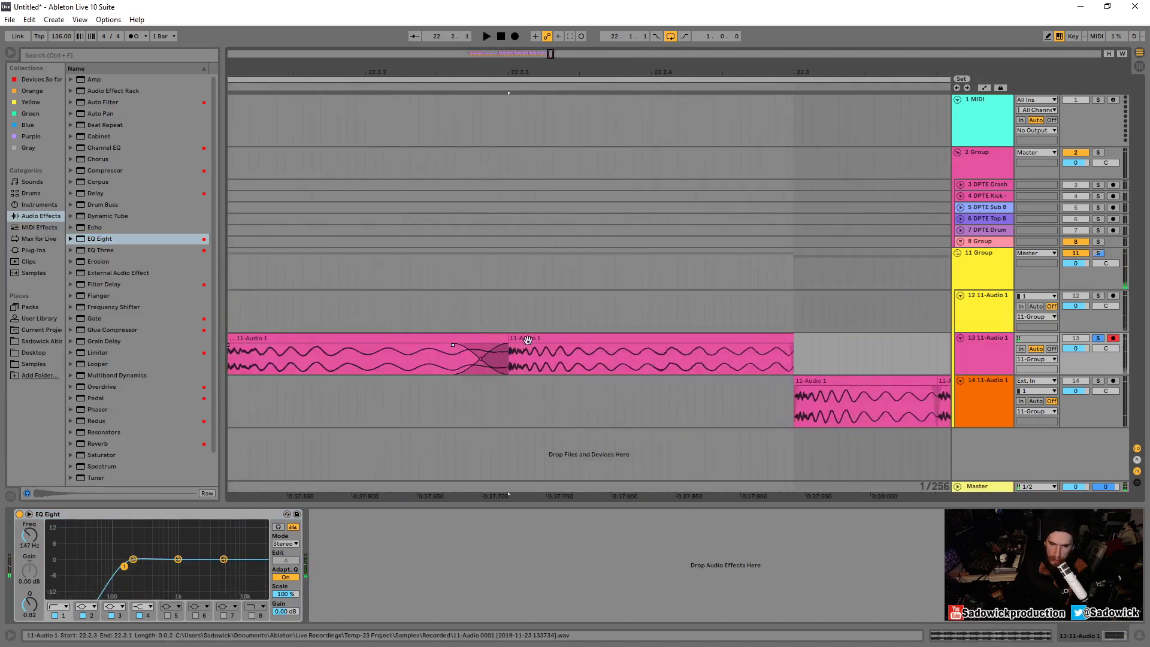
left_click(531, 341)
left_click_drag(502, 340, 493, 341)
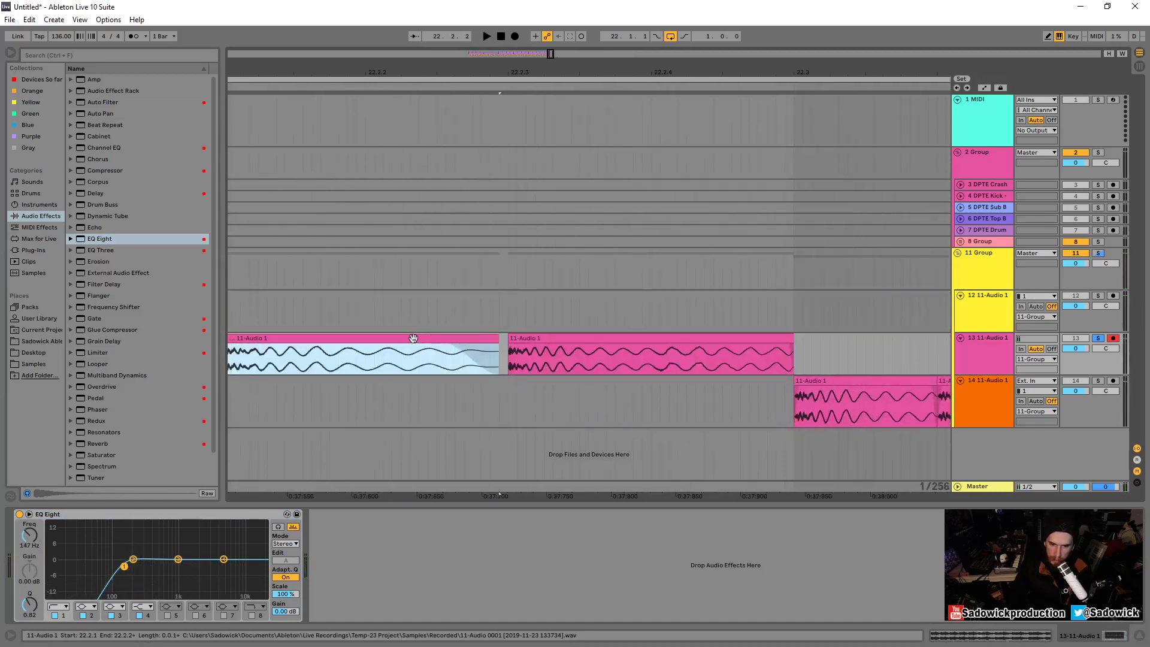
Fade out the ends of the second and third slices on the second fill track and play the result
key("space")
left_click_drag(787, 345, 736, 345)
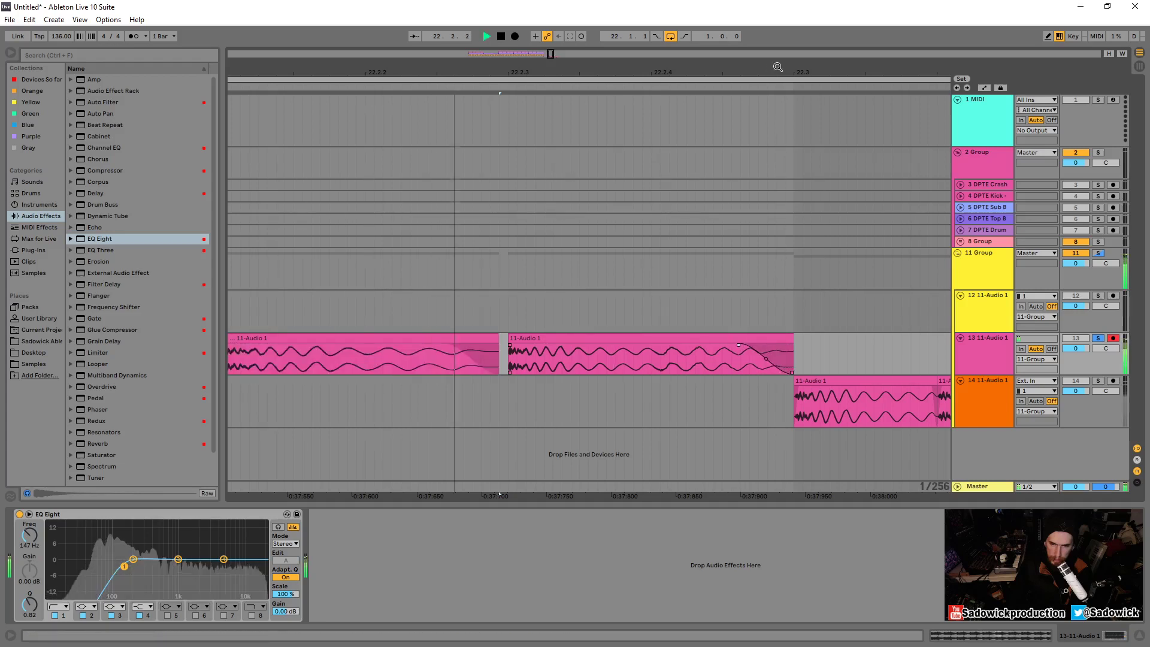
left_click_drag(777, 67, 523, 113)
key("space")
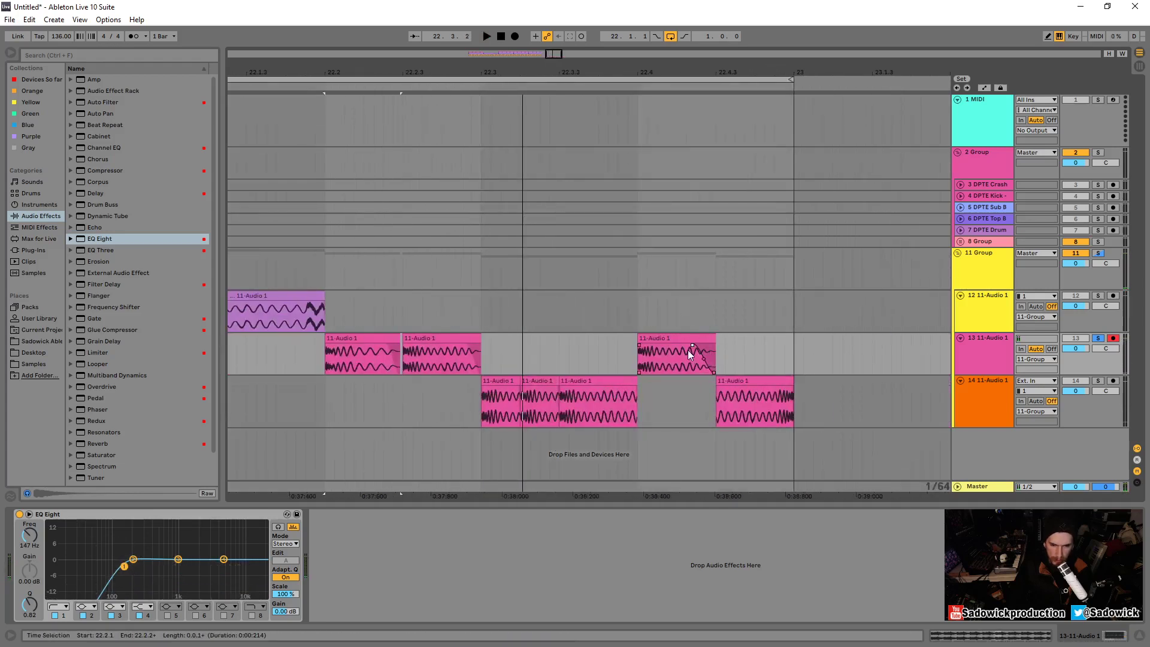
key("space")
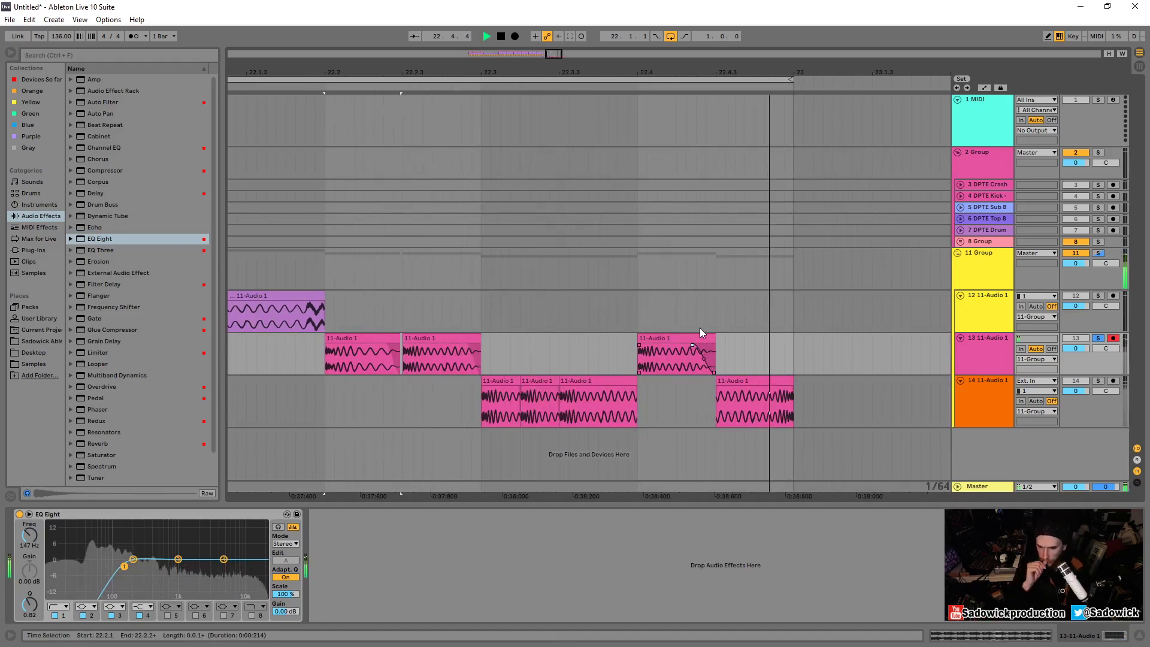
key("space")
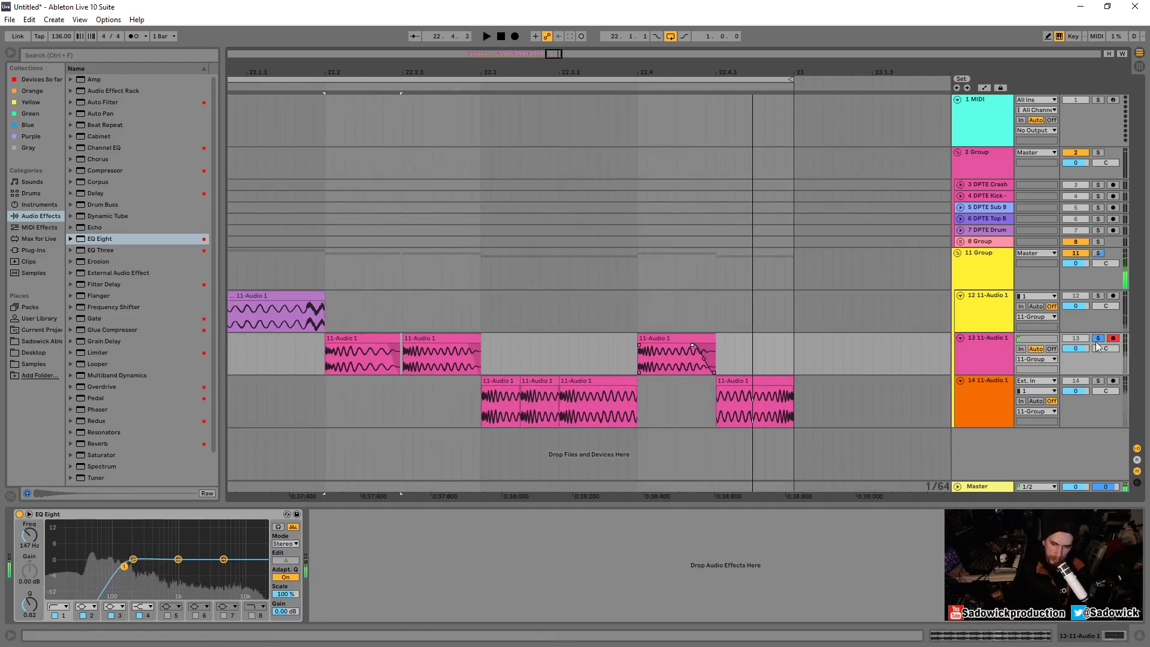
Solo the third fill track and play its slices
left_click(1097, 381)
left_click(347, 305)
key("space")
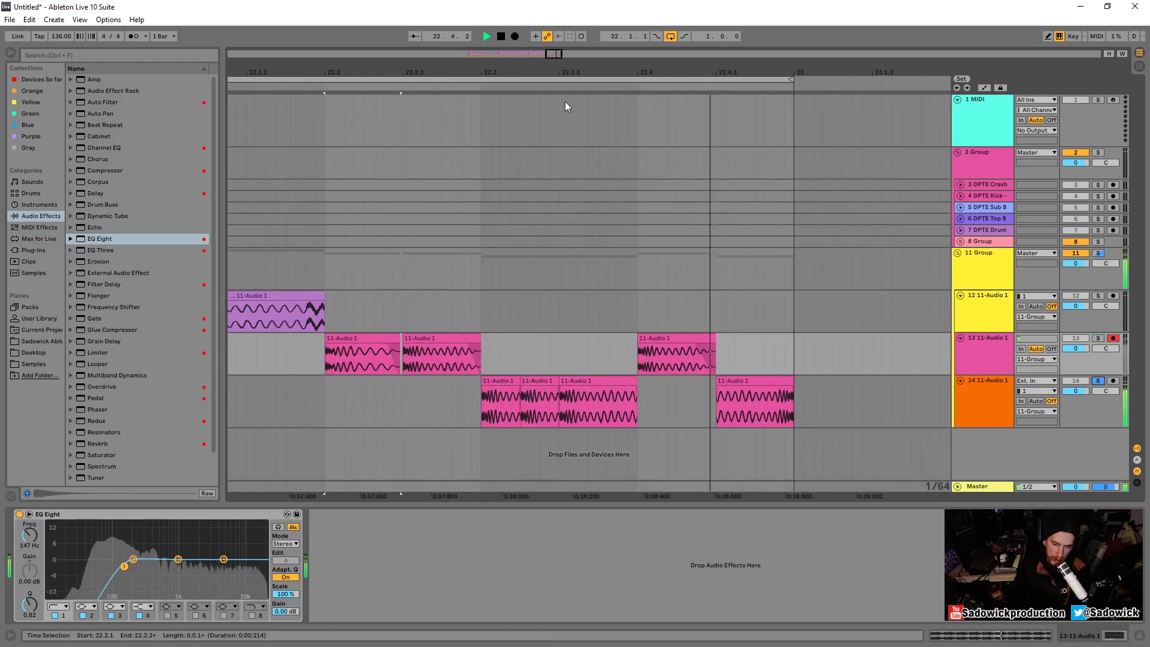
scroll(716, 419, "down", 3)
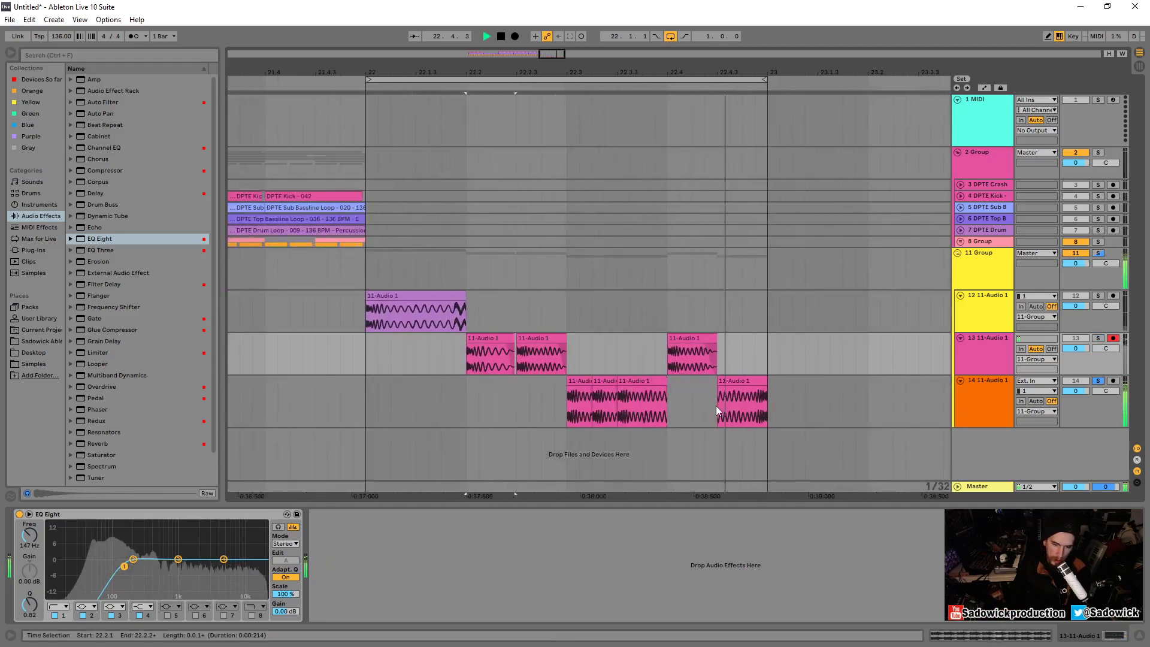
scroll(716, 411, "up", 3)
key("space")
Shorten the third slice on the third fill track to end at 22.3.4 and give it a short fade-out
left_click(679, 383)
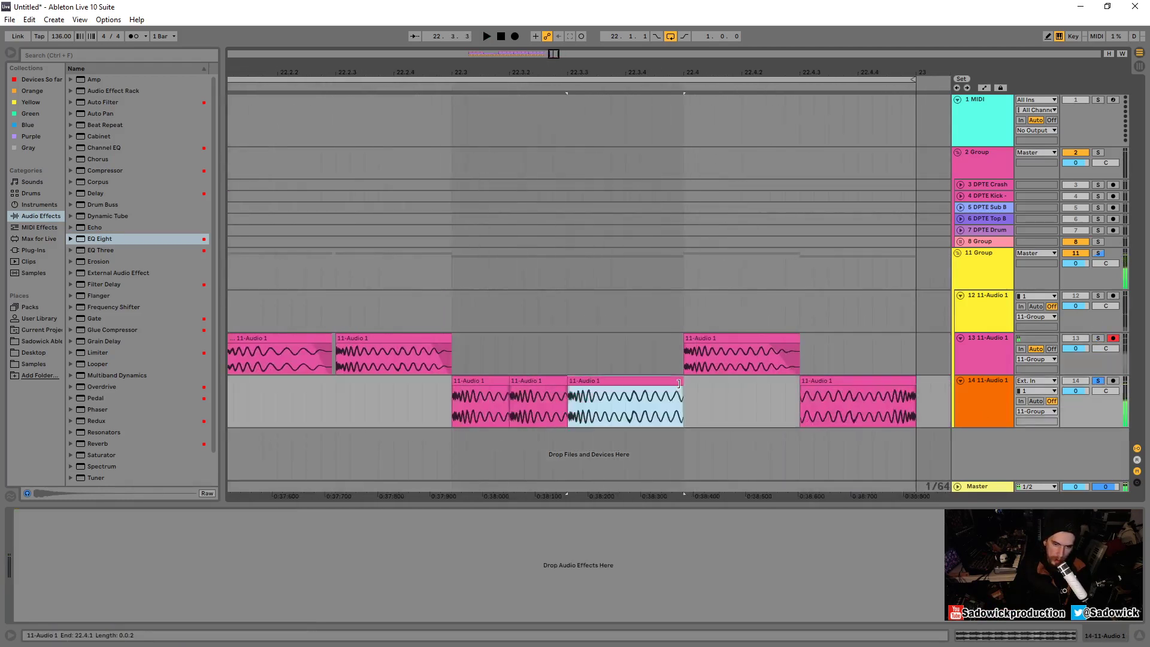
left_click_drag(679, 384, 626, 391)
left_click(621, 388)
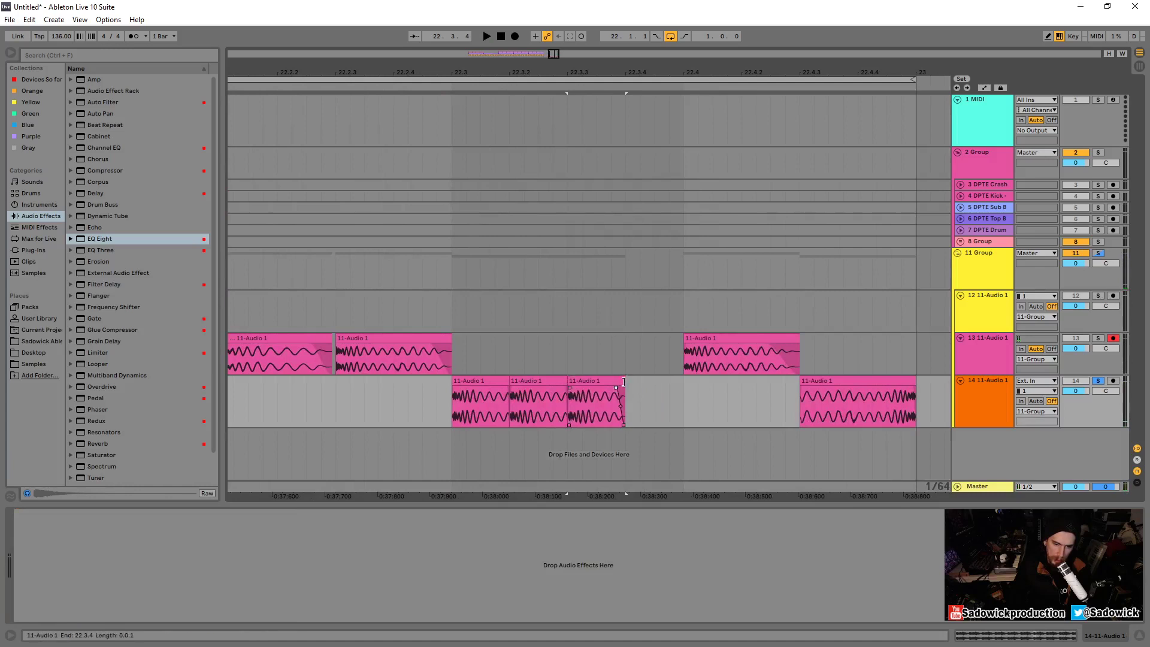
left_click(479, 381)
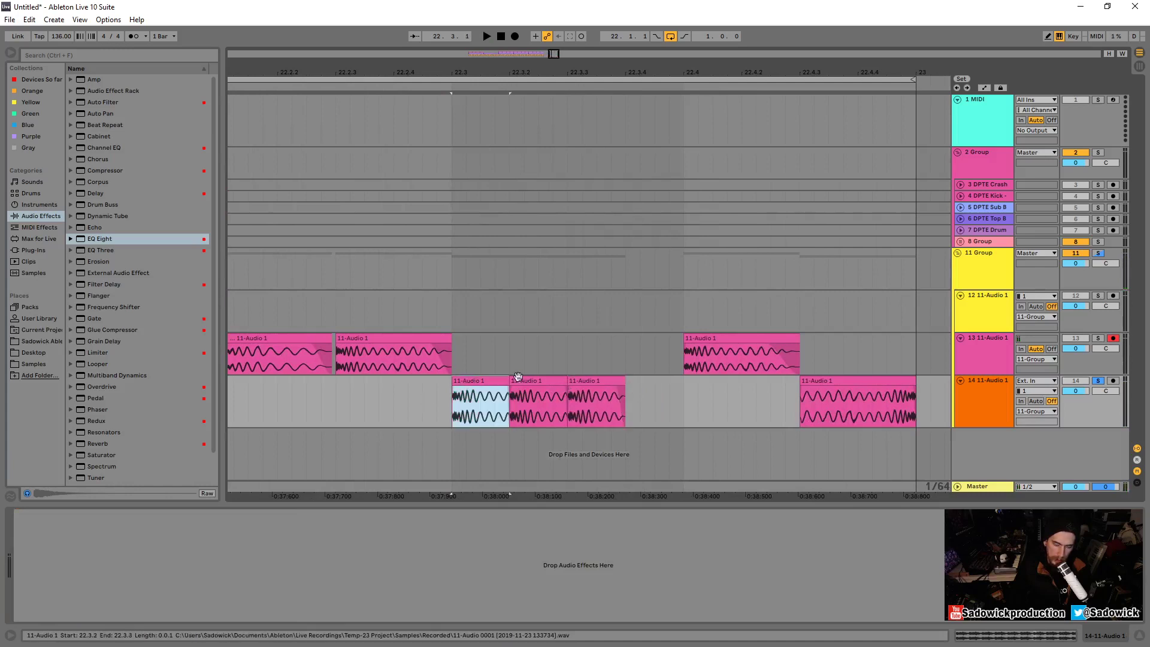
During playback, add a long fade-in to the reversed last slice on the third fill track
key("space")
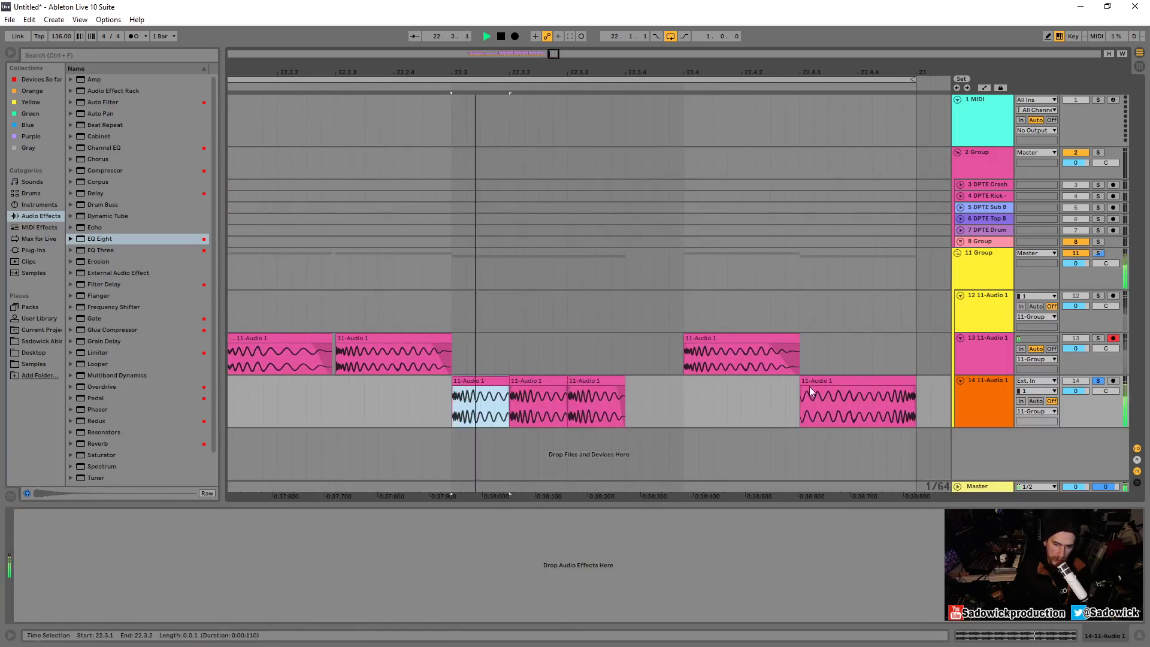
left_click_drag(800, 387, 844, 390)
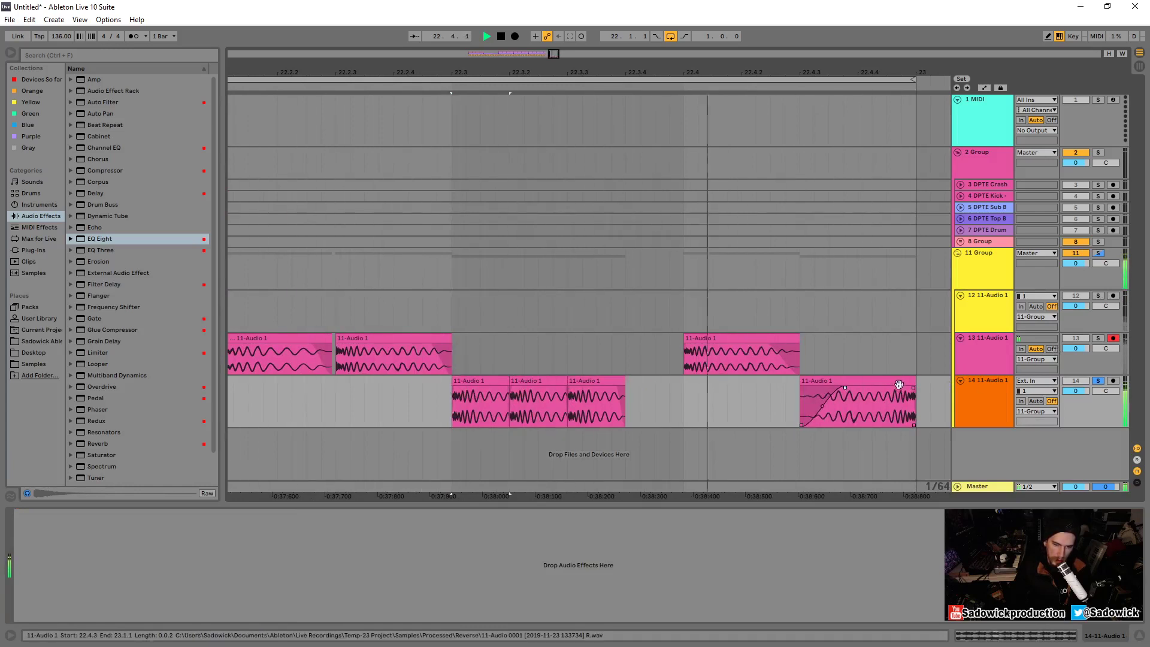
left_click_drag(755, 73, 637, 72)
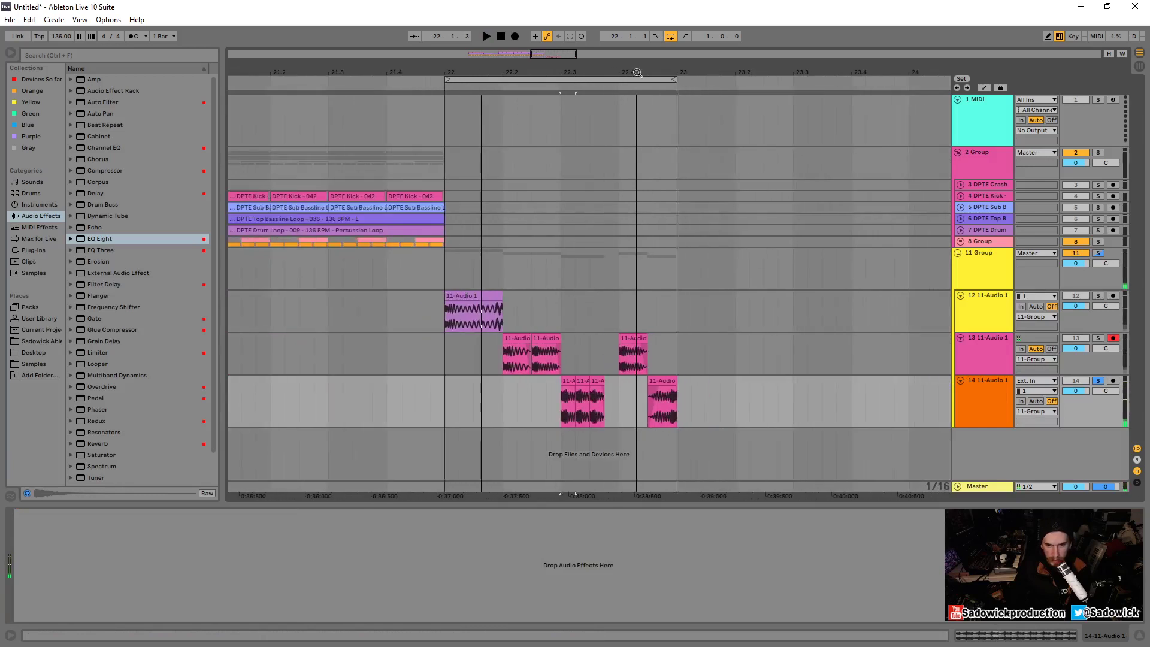
Add a Compressor to the fill group, lower its threshold to about -6.5 dB, and play it
left_click(996, 255)
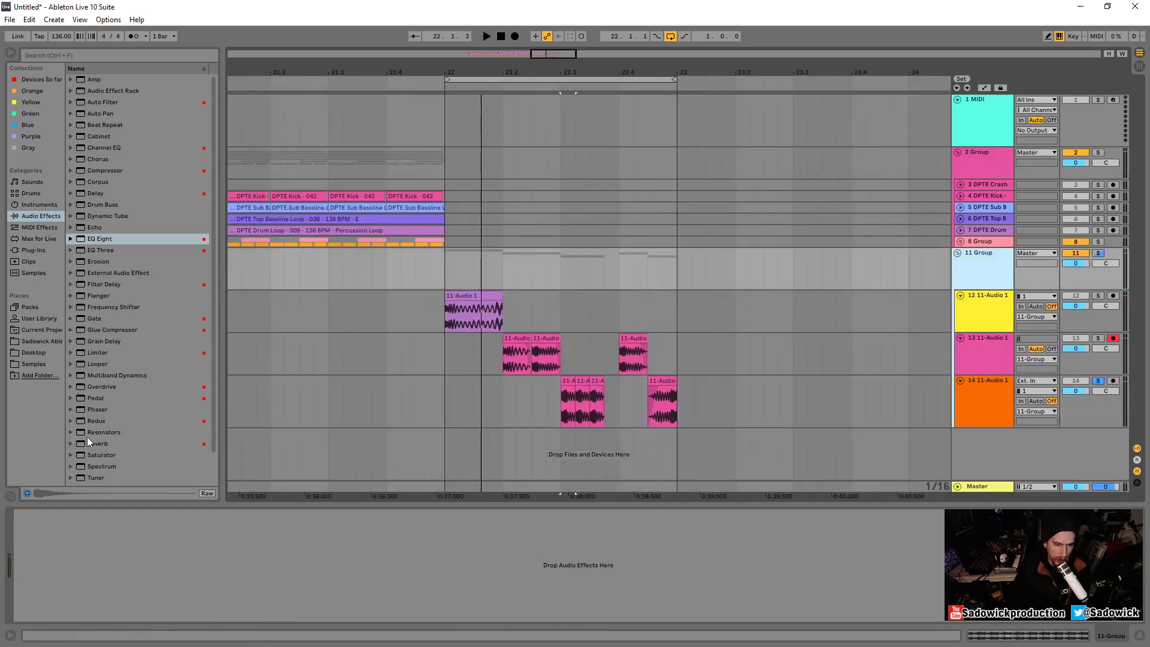
left_click(117, 172)
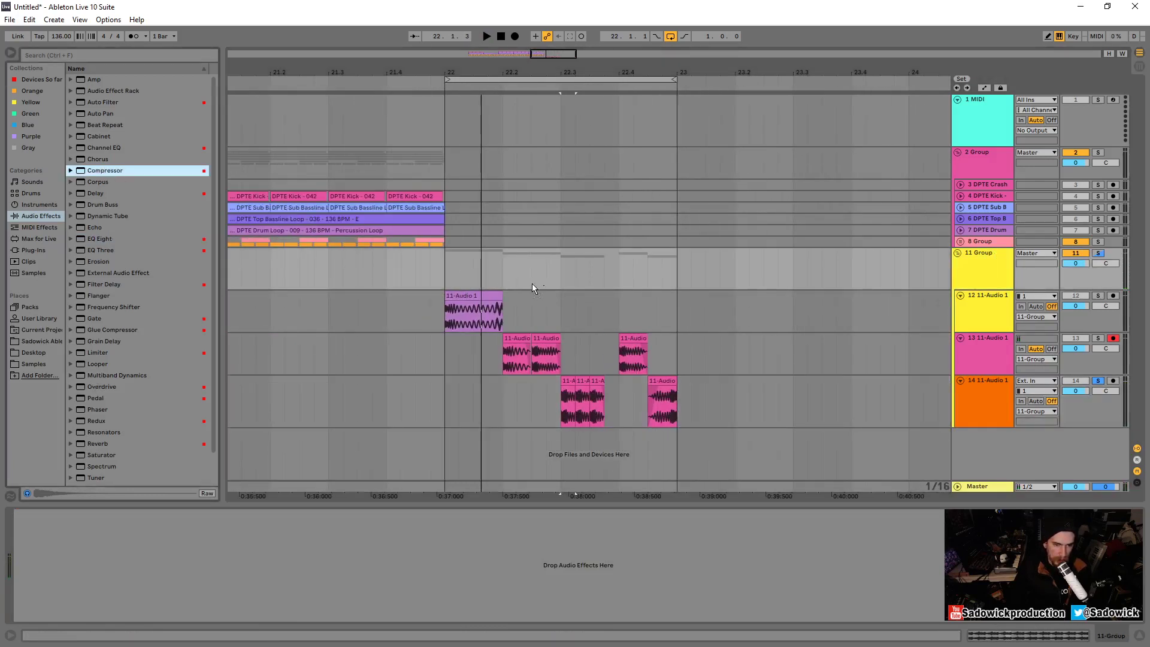
left_click_drag(527, 260, 527, 260)
left_click_drag(56, 538, 69, 551)
key("space")
key("space")
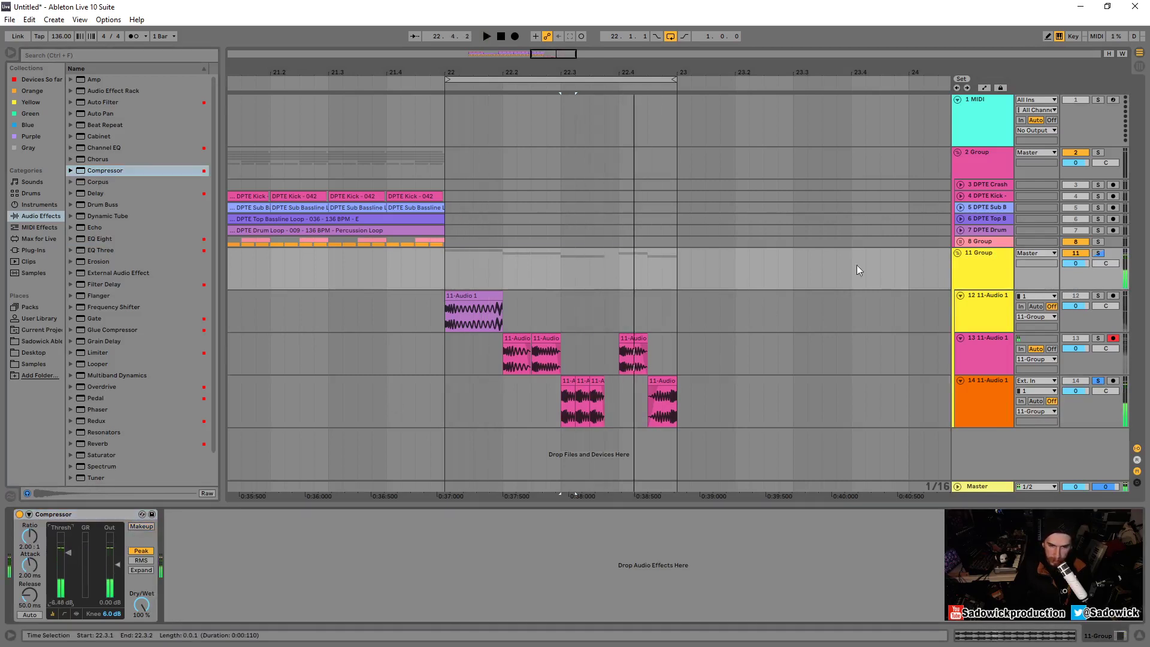
Solo the whole fill group, select the clip on the first fill track, and play the fill
left_click(1099, 253)
key("space")
left_click(476, 311)
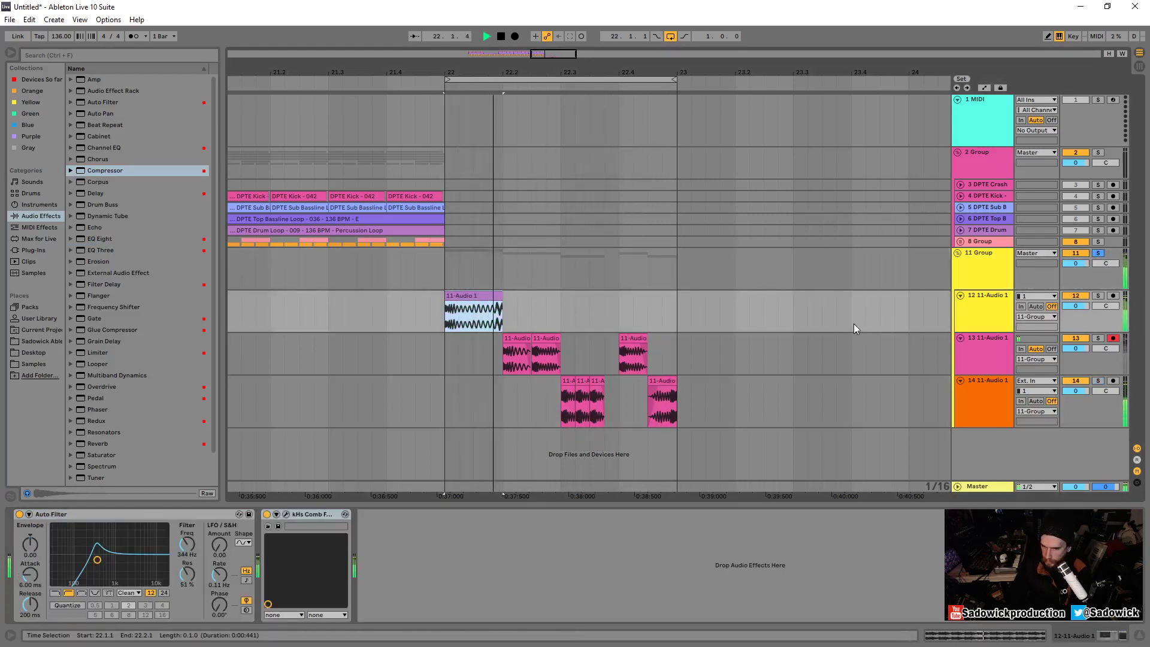
key("space")
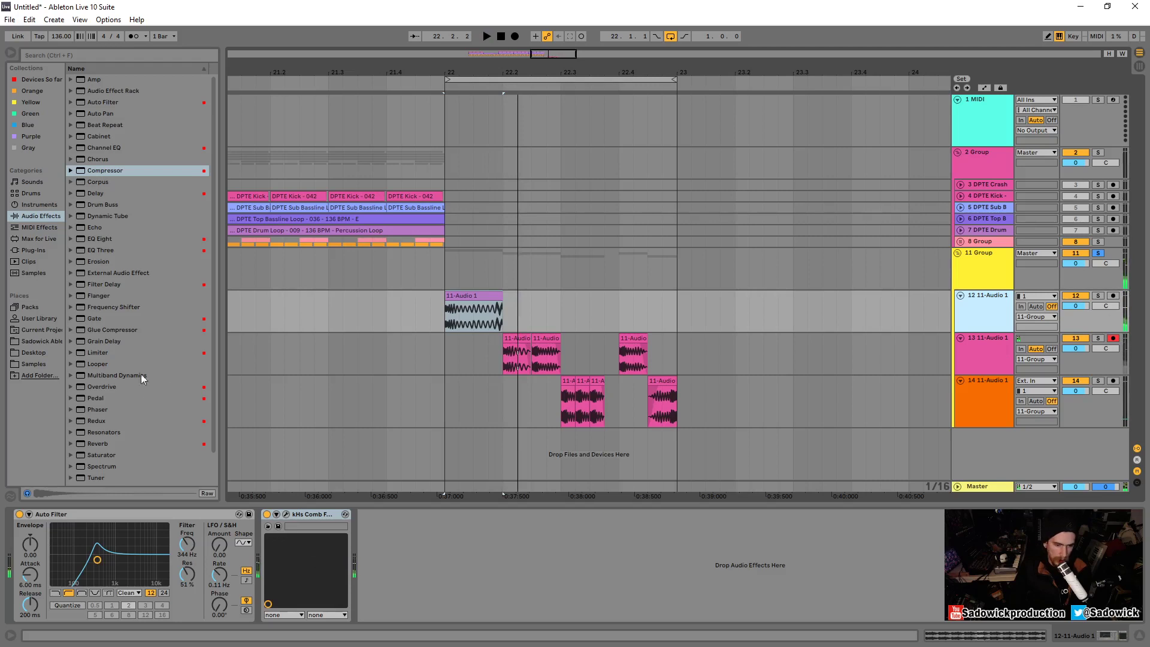
Add a Reverb after the Comb Filter on the first fill track with 25% dry/wet and the Flat and Cut options off
left_click_drag(91, 443, 412, 547)
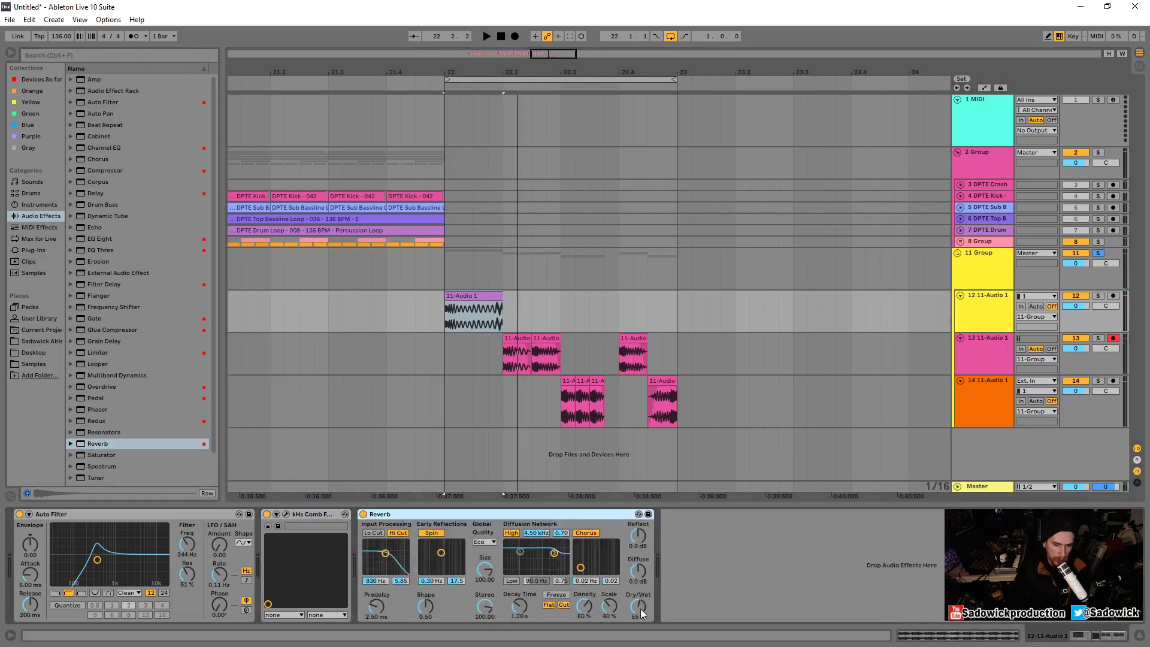
mouse_move(640, 609)
left_mouse_down()
mouse_move(640, 627)
mouse_move(638, 607)
left_mouse_up()
left_click(565, 604)
left_click(554, 606)
Play the fill with the reverb and pan the first fill track to 9L
key("space")
key("space")
key("space")
key("space")
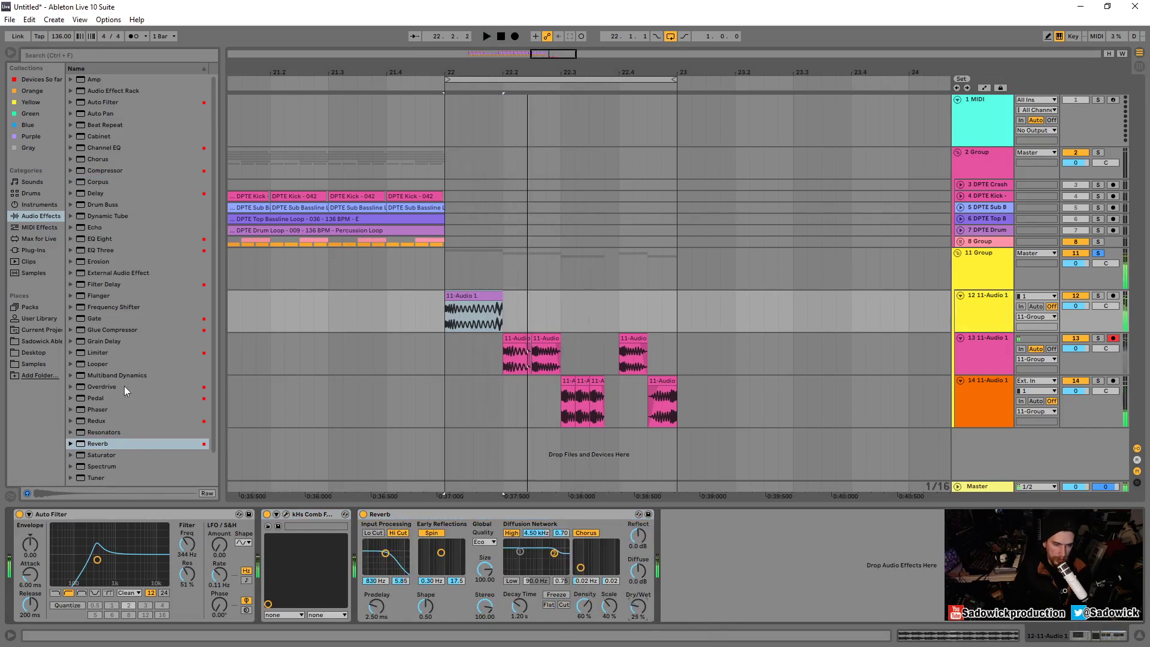
key("space")
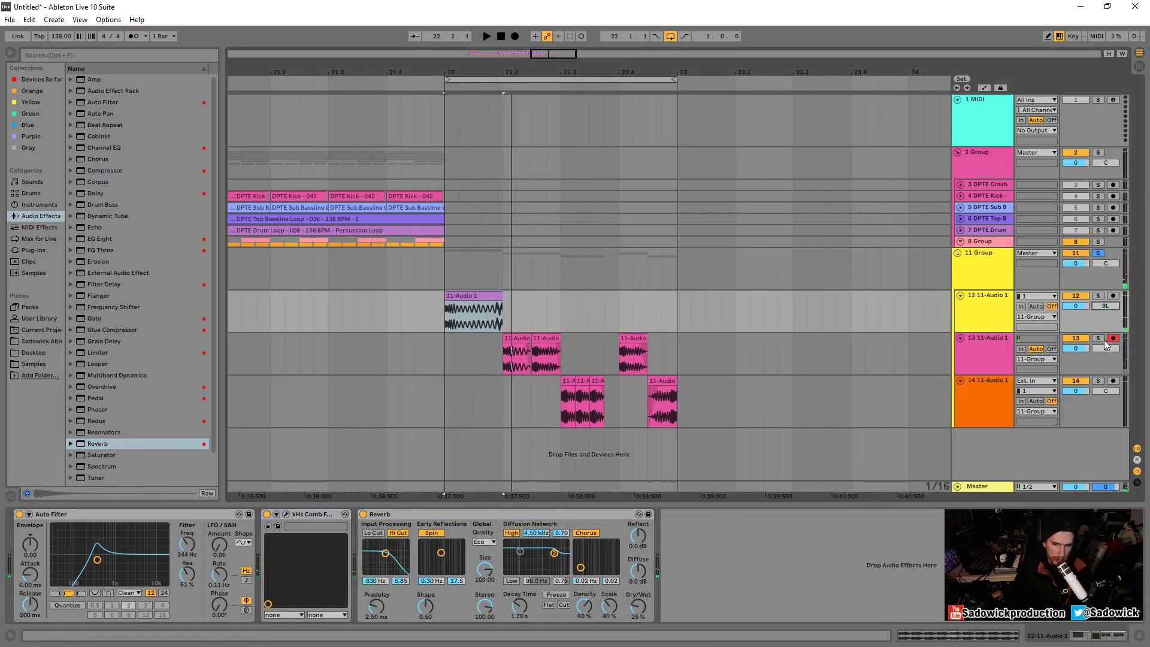
Pan the second fill track to 8R and play the fill, first with all fill tracks and with that track soloed
left_click(452, 307)
key("space")
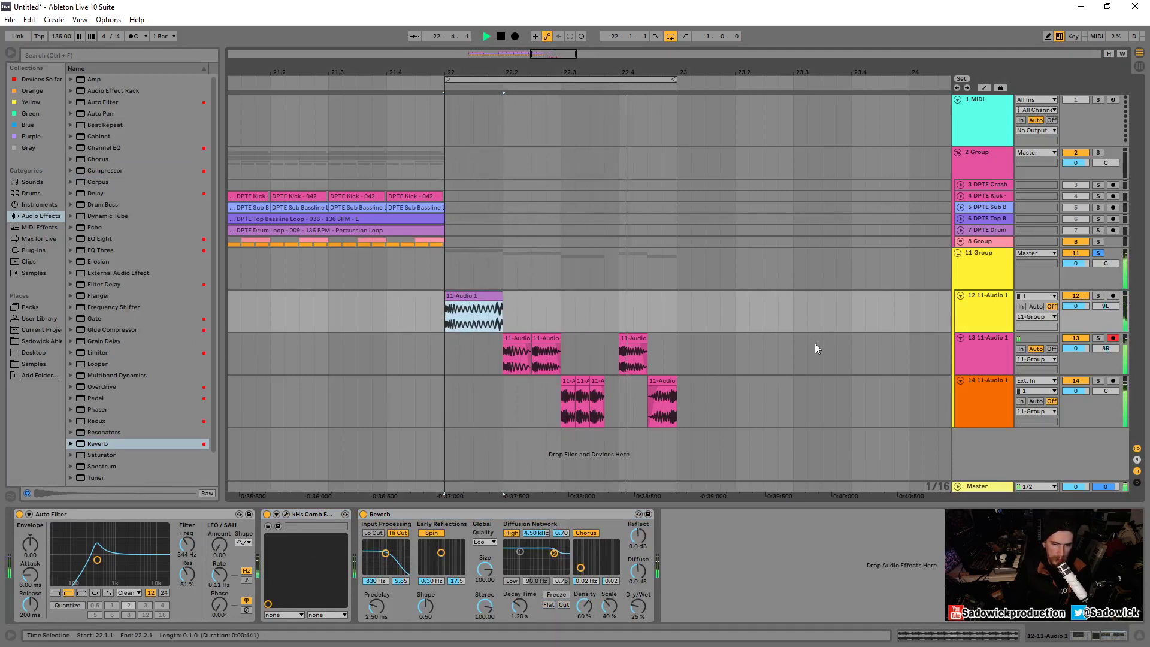
left_click(1089, 415)
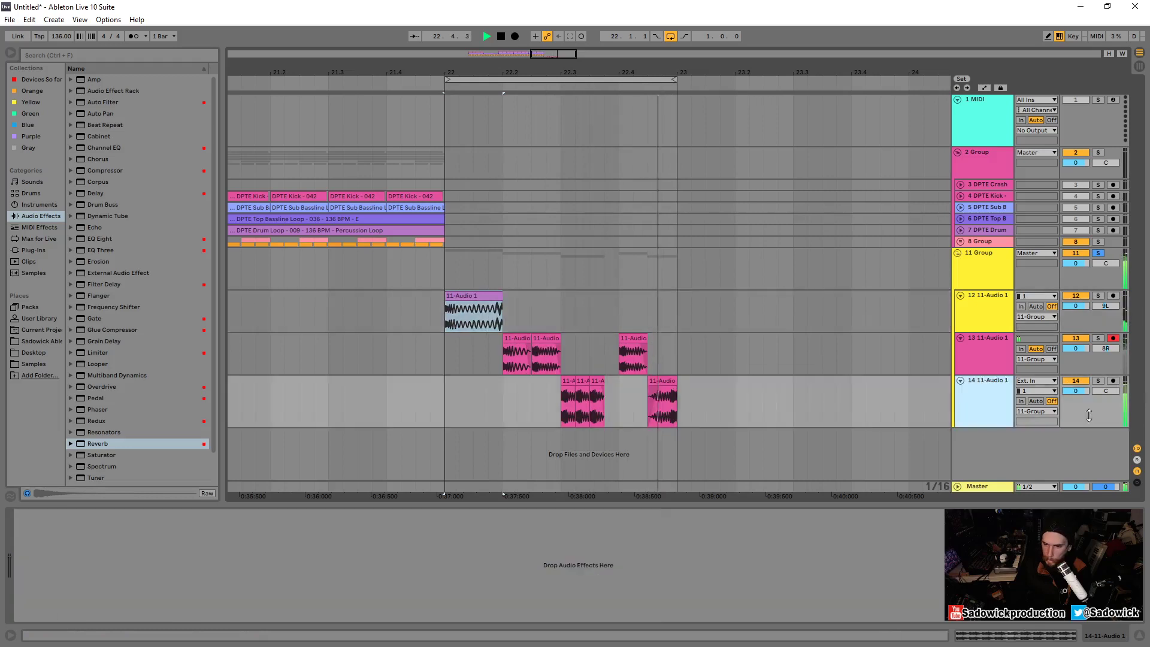
left_click(1098, 364)
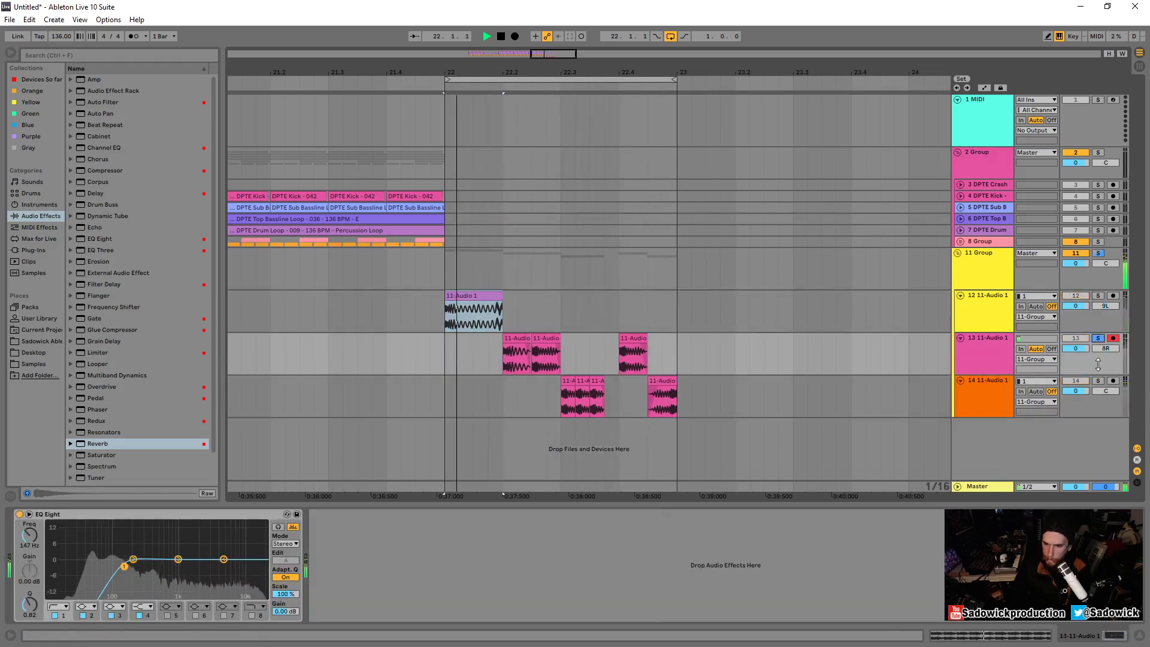
key("space")
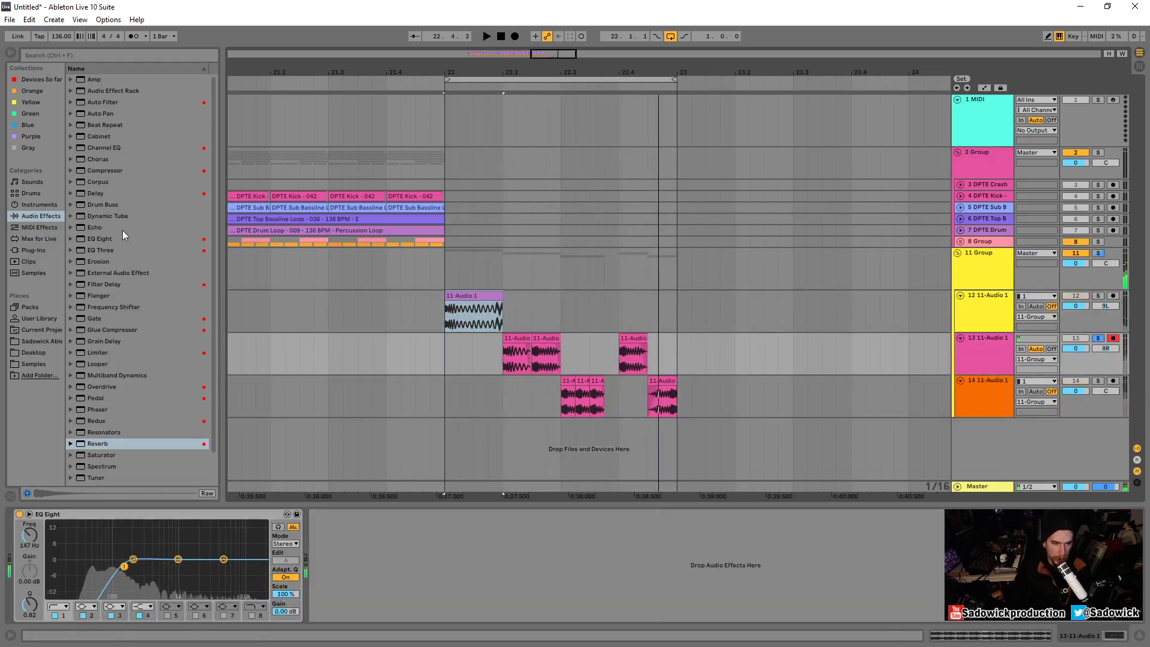
Add a Delay after the second fill track's EQ Eight with left time 2, filter 931 Hz, width 5.09 and 31% dry/wet, and play it
left_click_drag(95, 194, 405, 580)
left_click(334, 546)
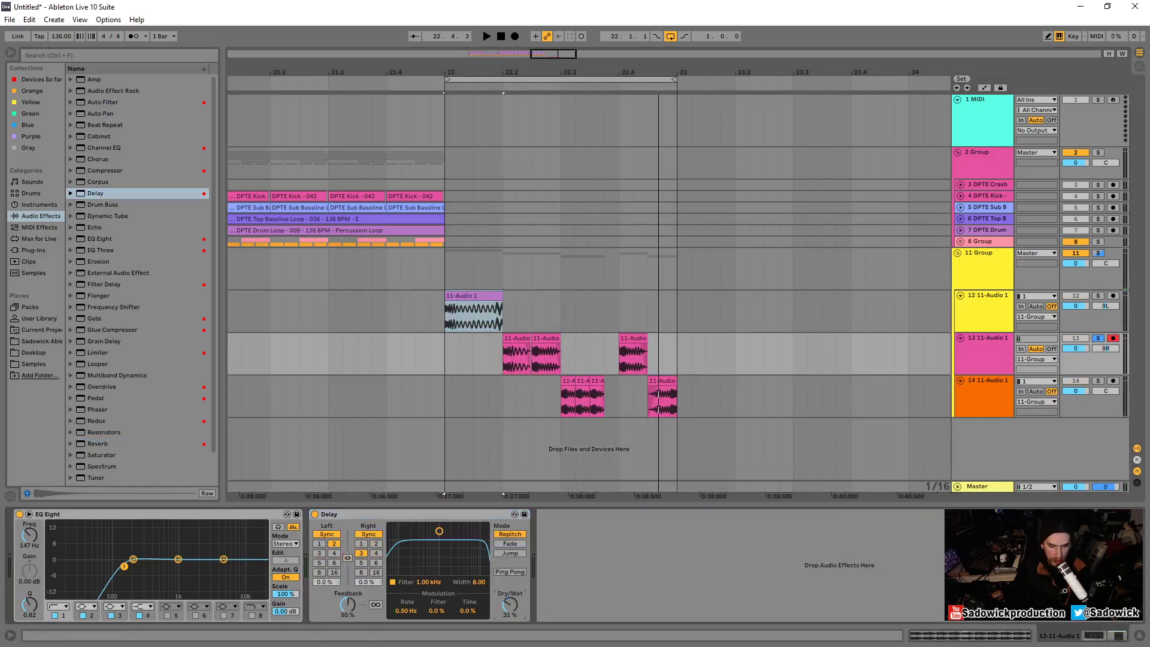
key("space")
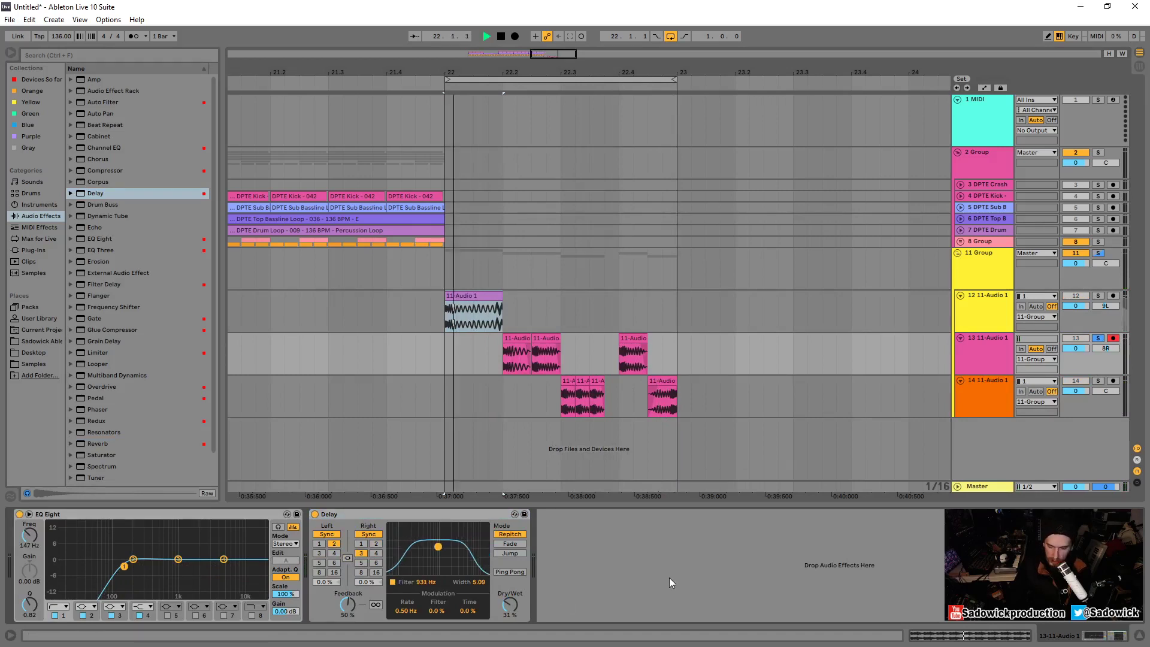
left_click(1098, 338)
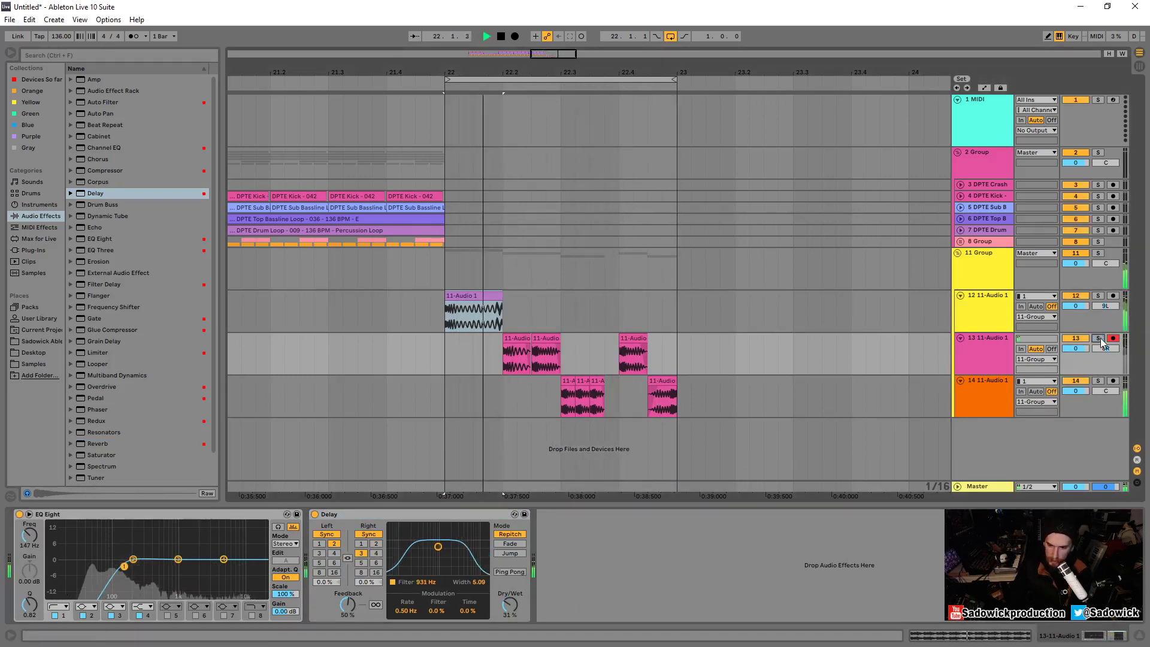
Lower the first fill track's volume to about -1.7 dB while the fill plays
key("minus")
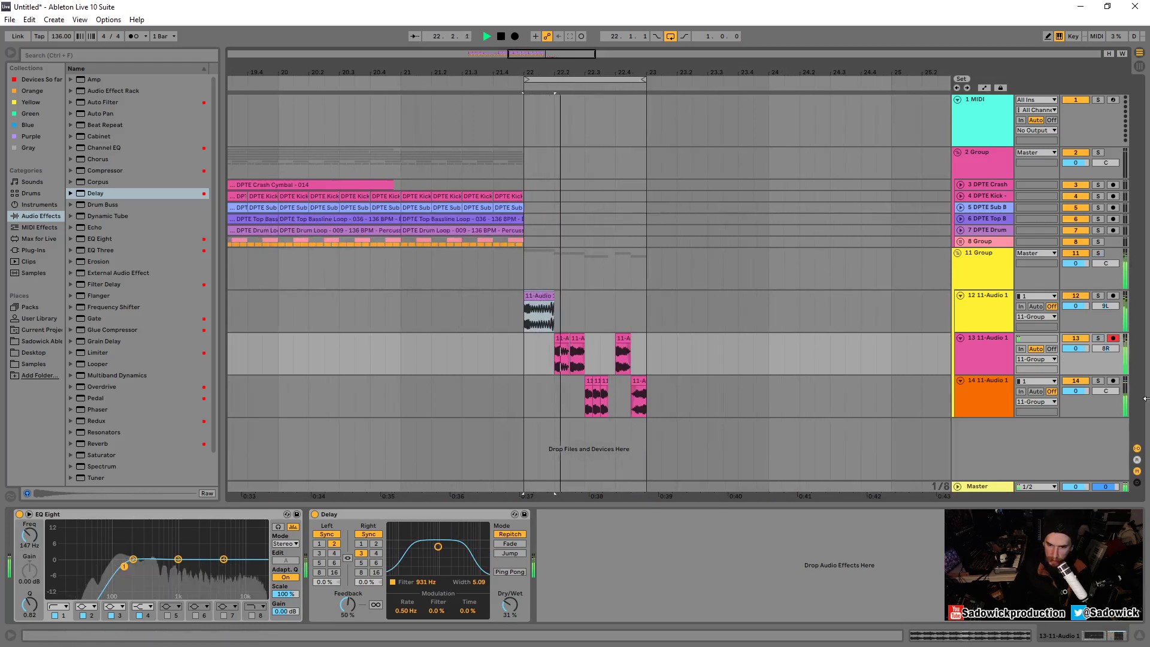
left_click(1096, 386)
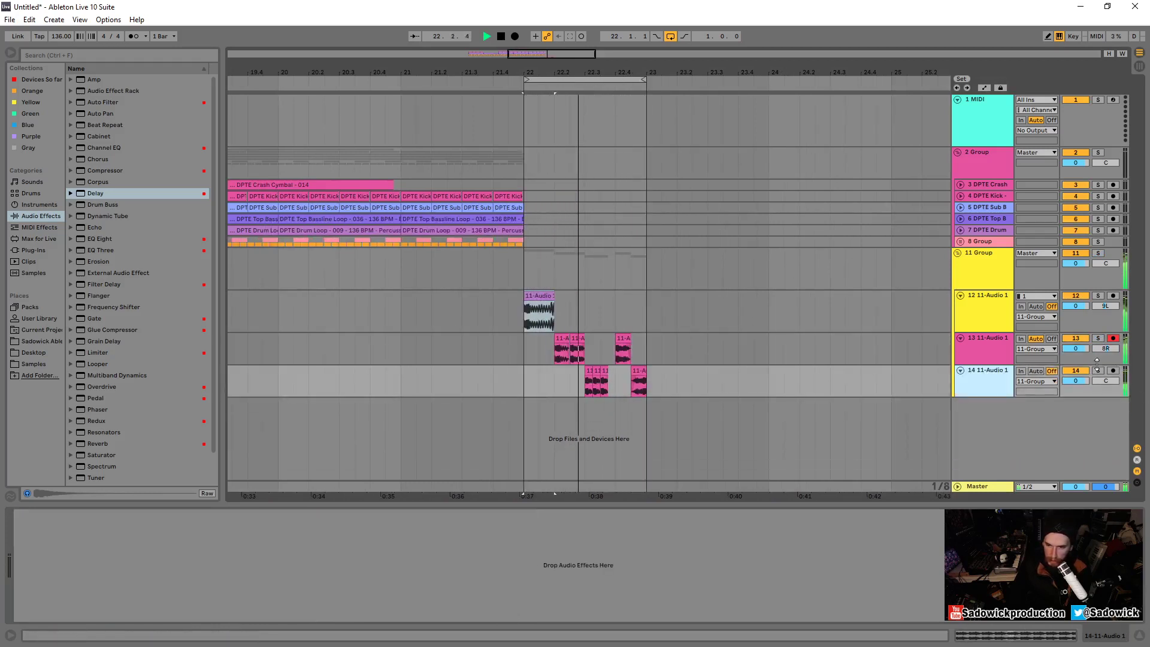
left_click_drag(1075, 306, 1076, 314)
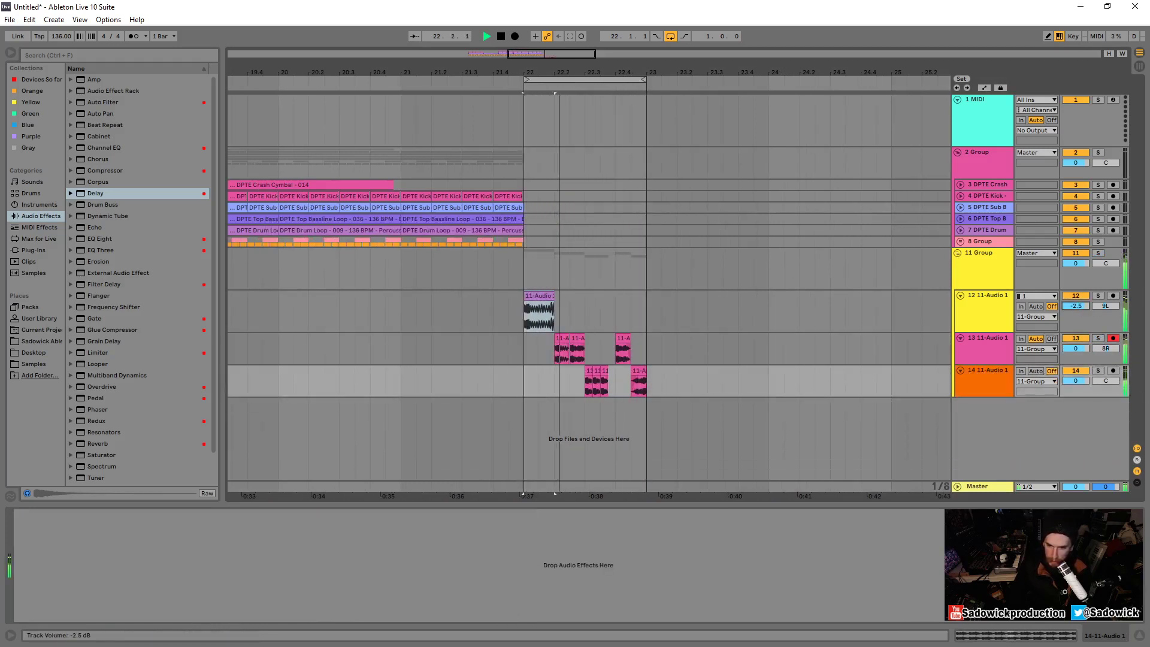
Audition the third fill track soloed and add an Auto Filter to it
left_click(1098, 371)
left_click_drag(1099, 396, 1100, 407)
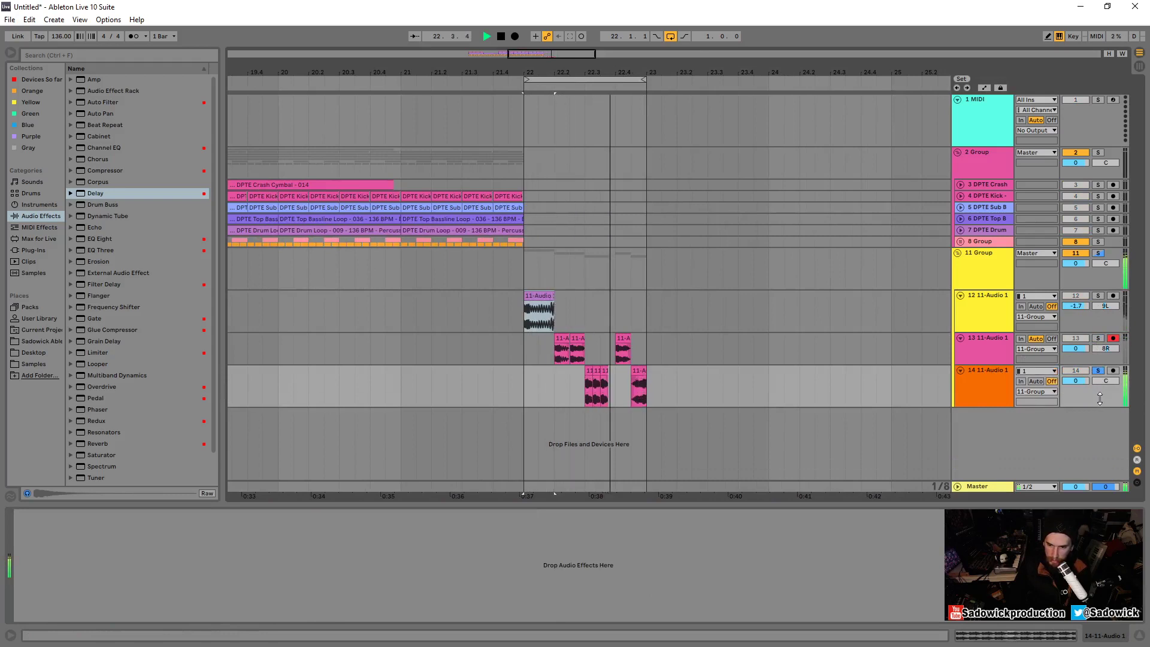
key("space")
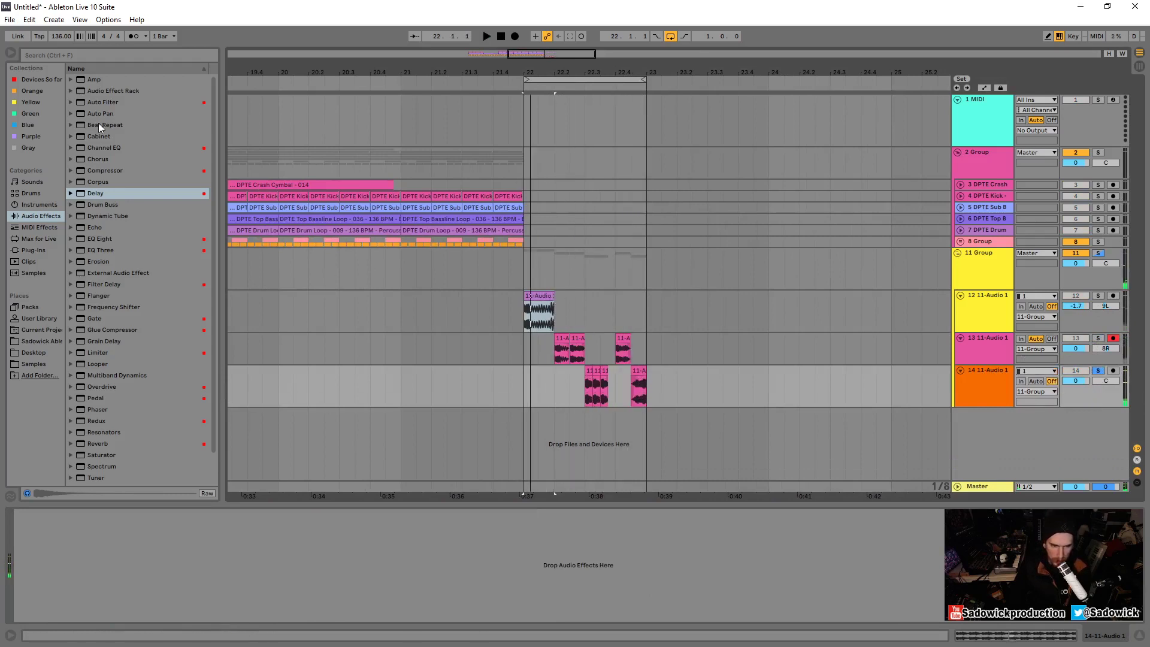
left_click(102, 102)
key("Return")
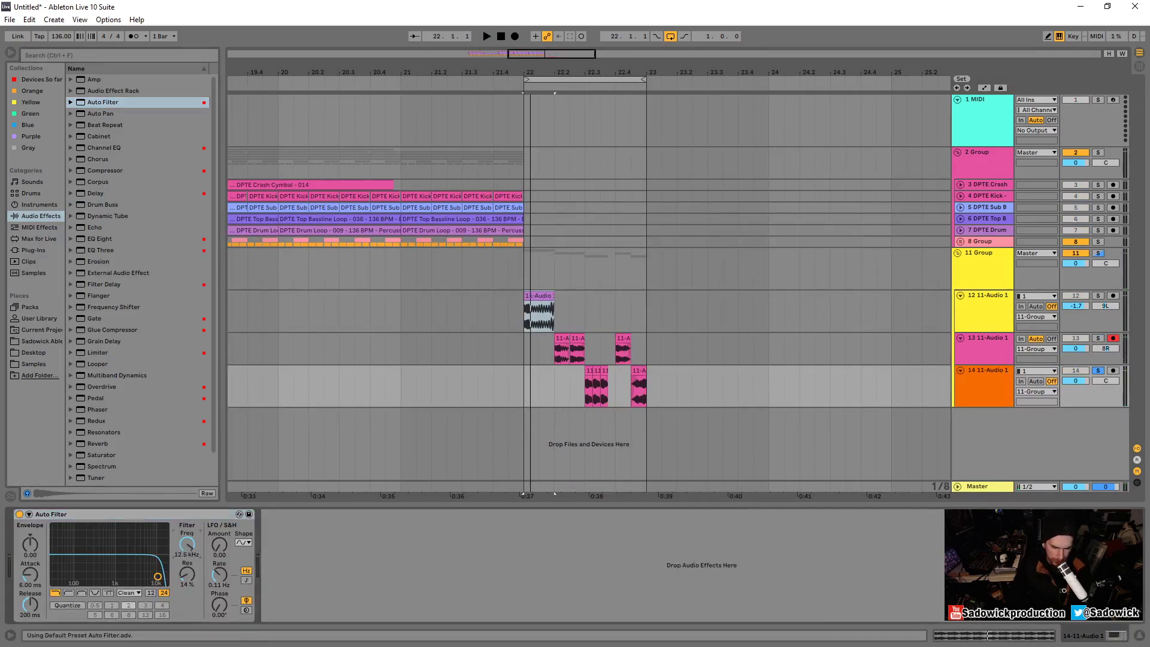
Set the third fill track's Auto Filter frequency to 524 Hz and automate it to ramp up to 19.9 kHz by the bar's end
left_click(984, 87)
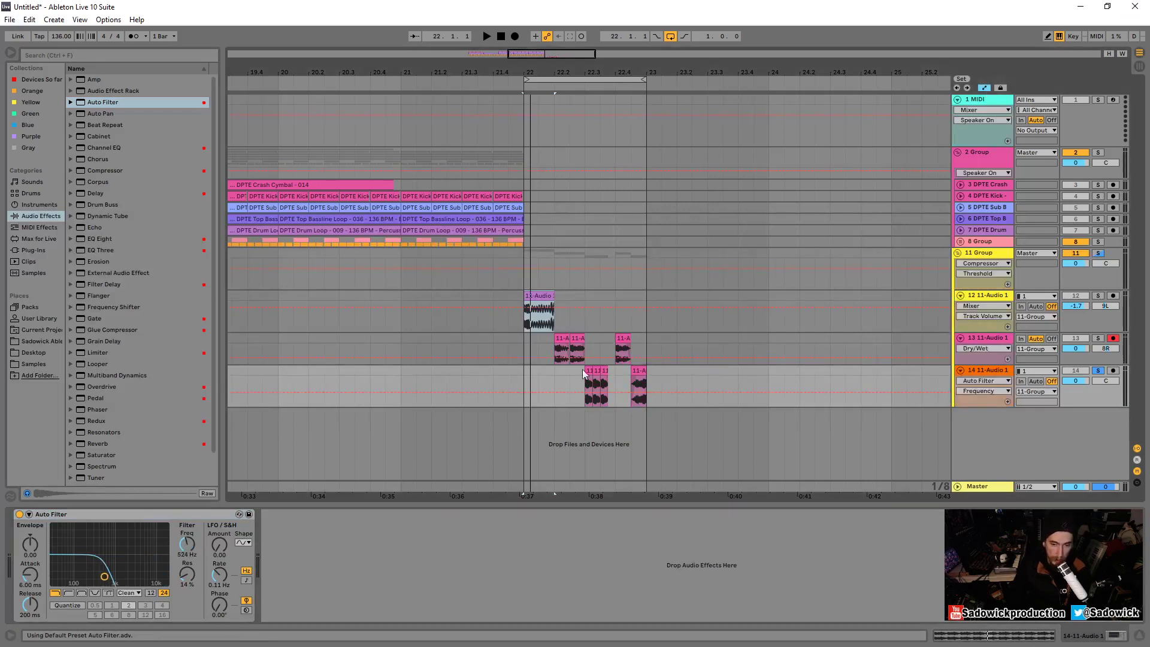
left_click_drag(595, 395, 645, 381)
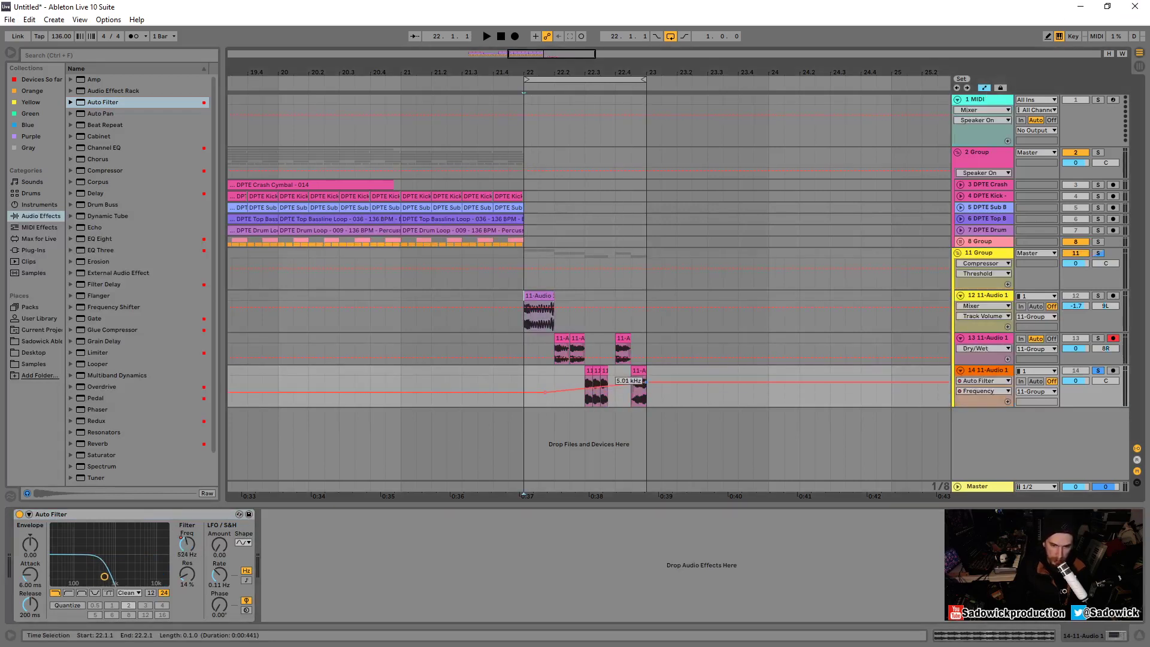
left_click_drag(1117, 403, 1117, 476)
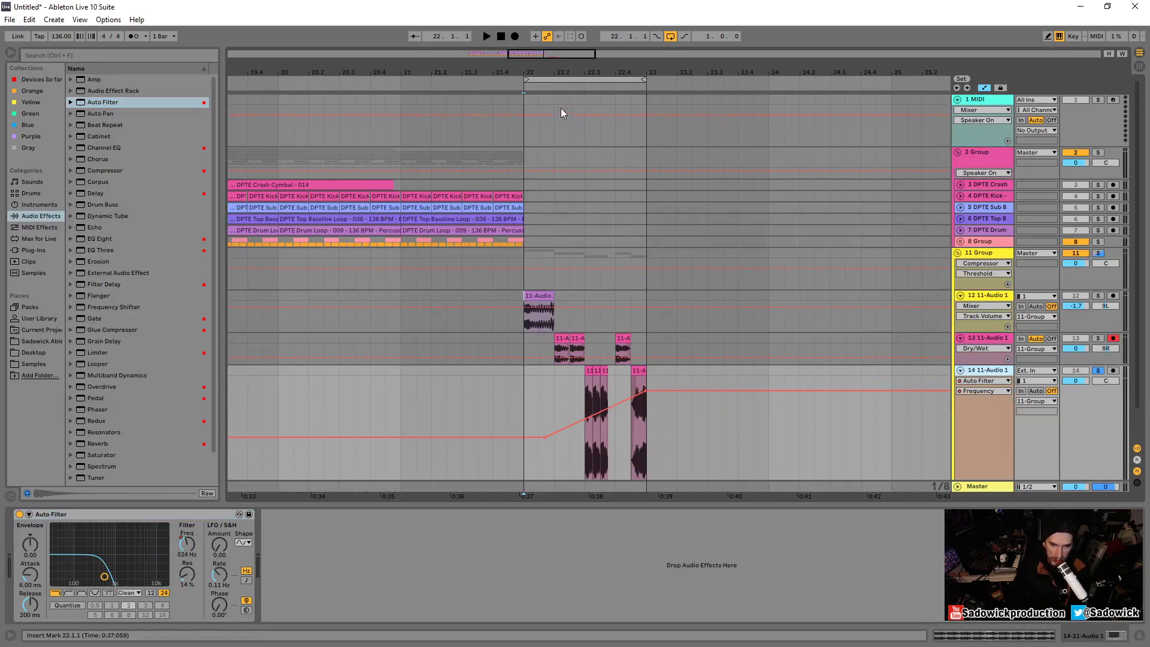
key("space")
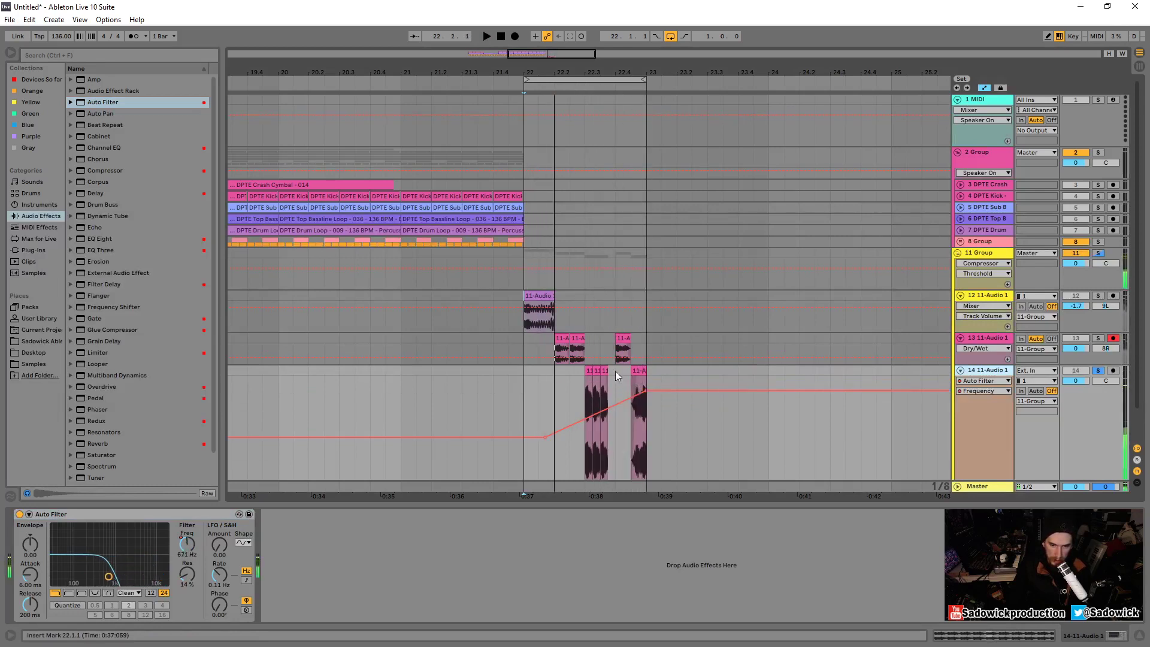
left_click_drag(646, 390, 645, 376)
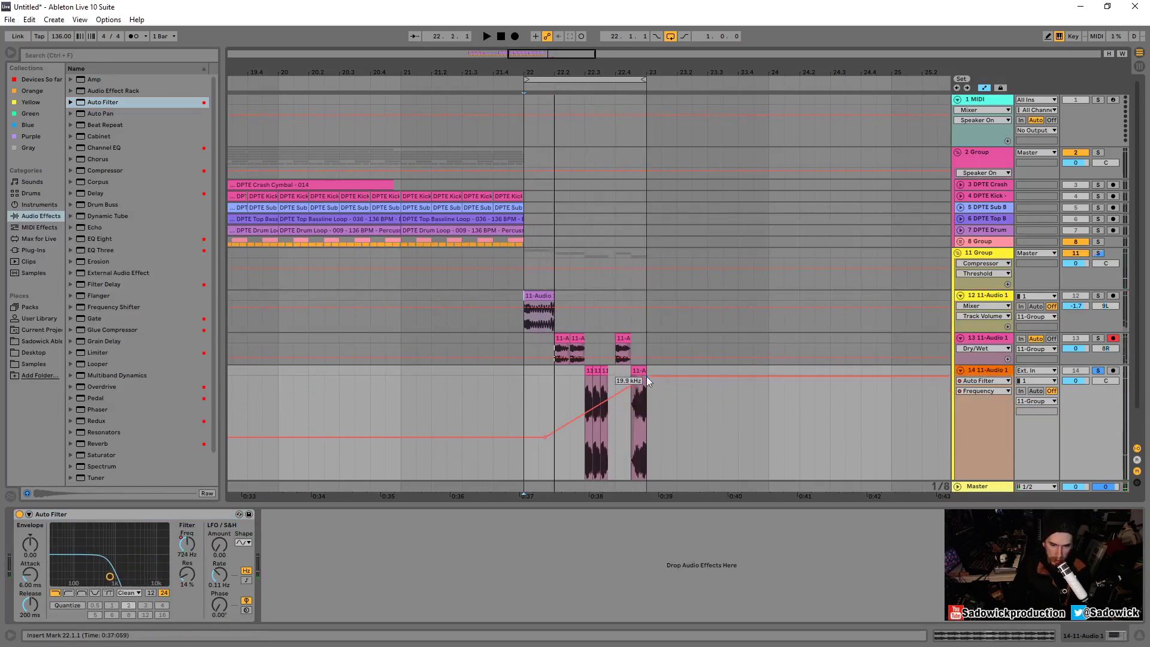
key("space")
Unsolo the third fill track and reduce the fill tracks' heights while playing the fill
left_click(570, 395)
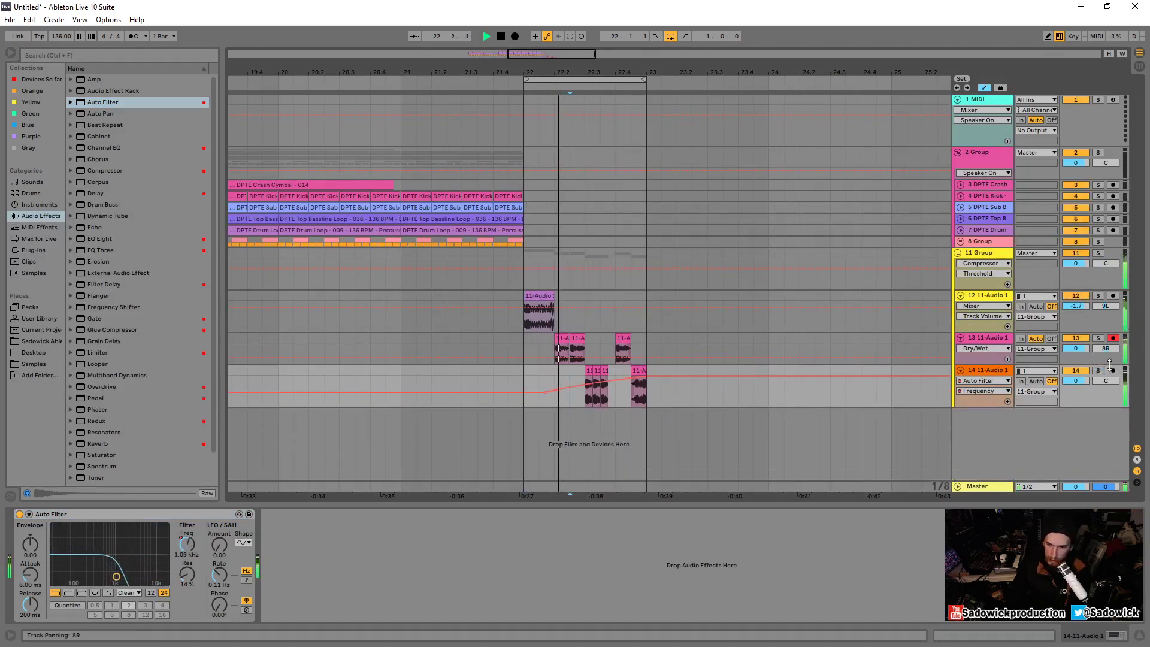
mouse_move(1108, 333)
left_mouse_down()
mouse_move(1107, 322)
mouse_move(1097, 342)
left_mouse_up()
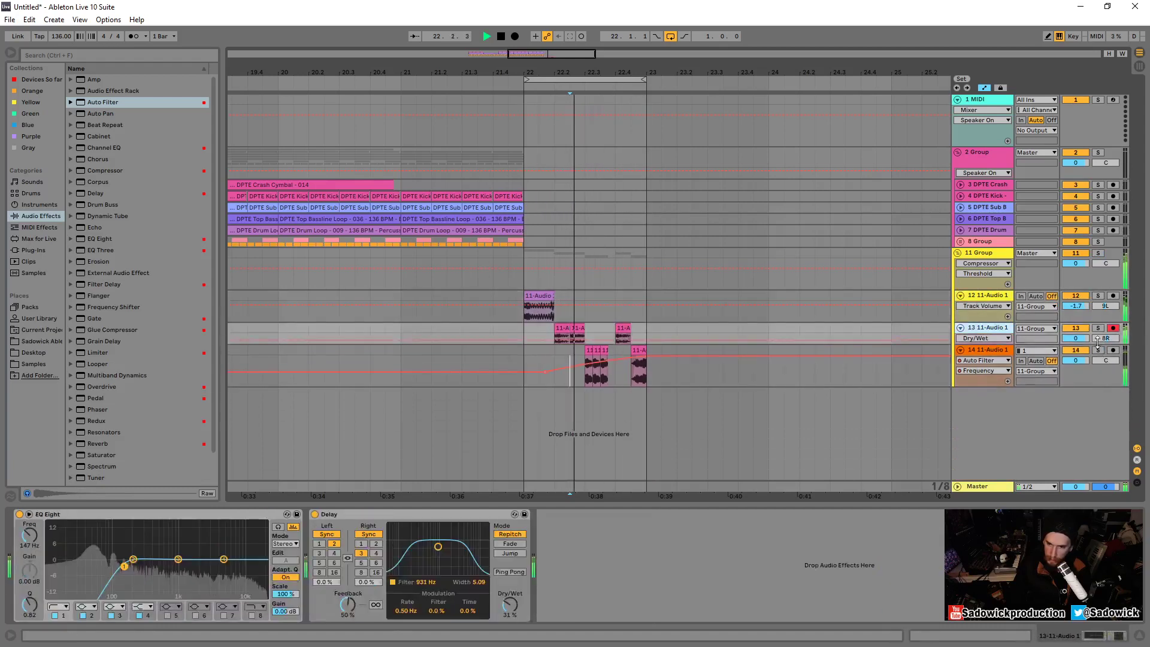
left_click_drag(1098, 386, 1098, 375)
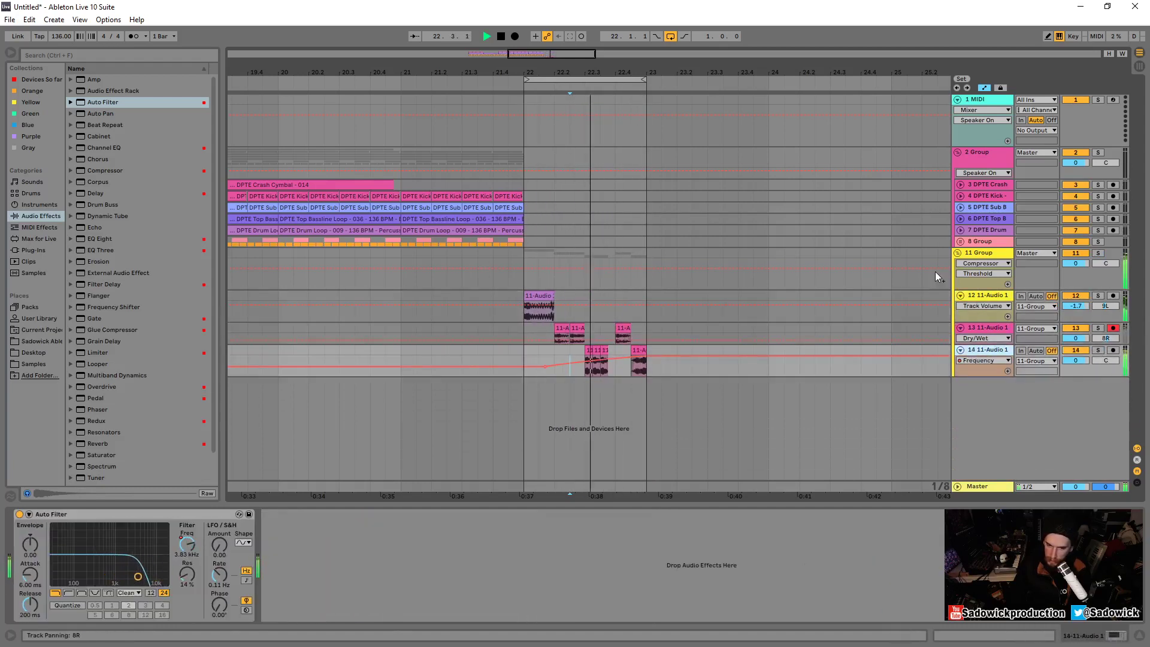
scroll(628, 296, "up", 5)
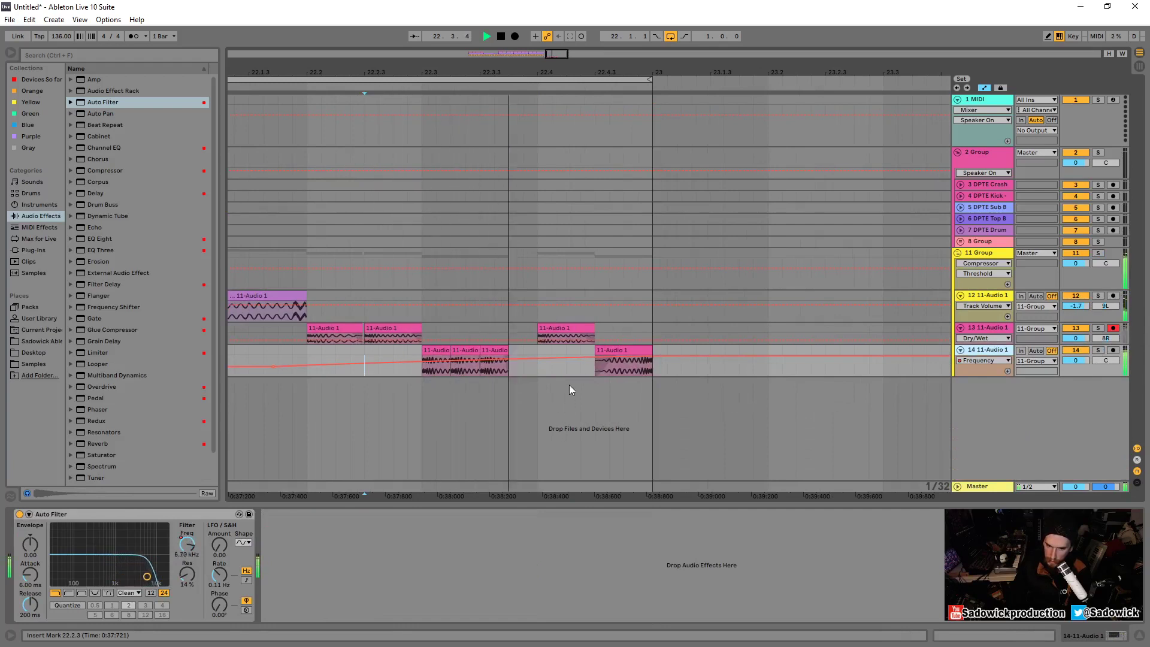
key("space")
Insert a new audio track below the third fill track and hide the automation lanes
right_click(994, 409)
left_click(1005, 409)
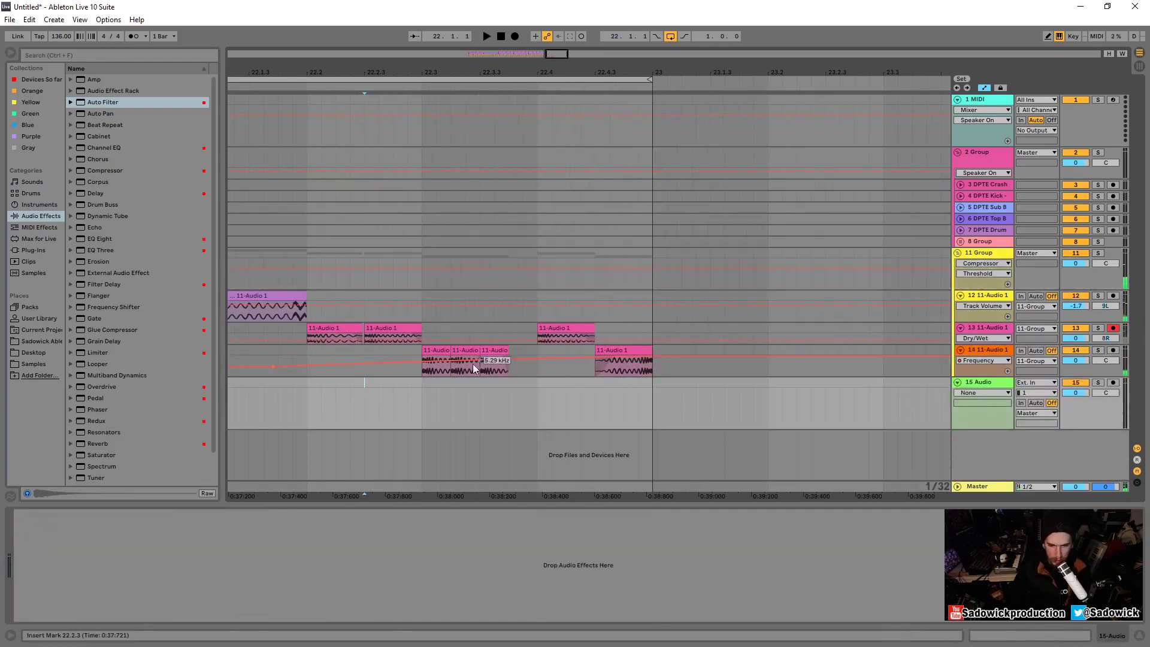
left_click(428, 371)
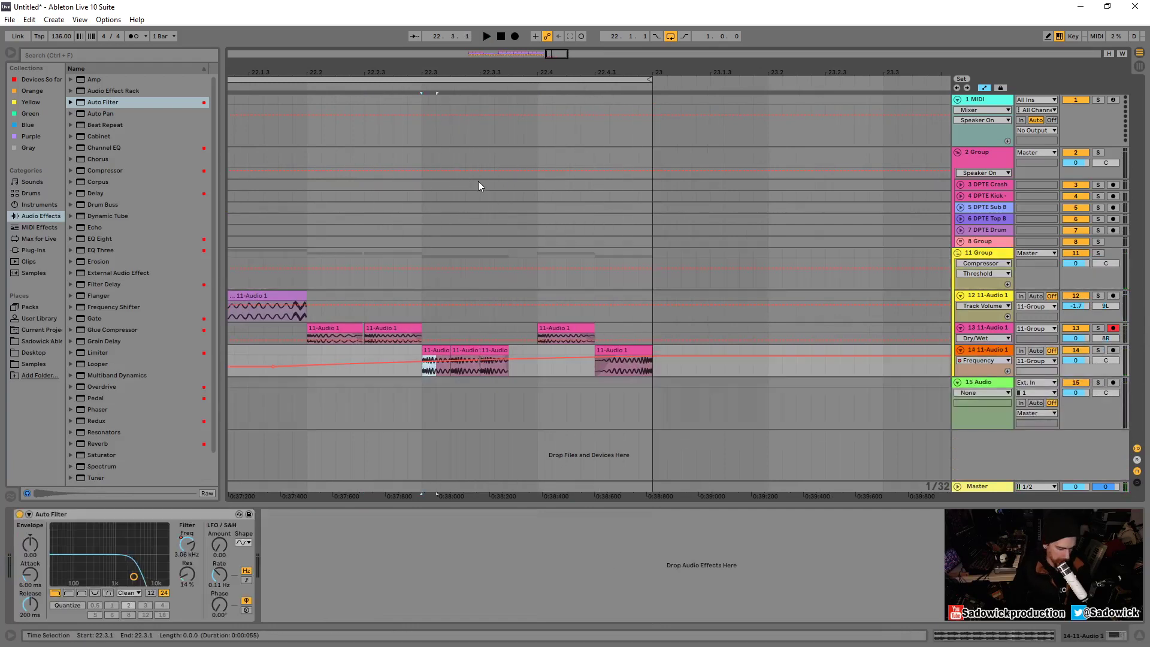
left_click(984, 88)
With a fixed 1/32 grid, copy a short slice from the third fill track to the new track at 22.4.3 and duplicate it once
scroll(607, 403, "up", 3)
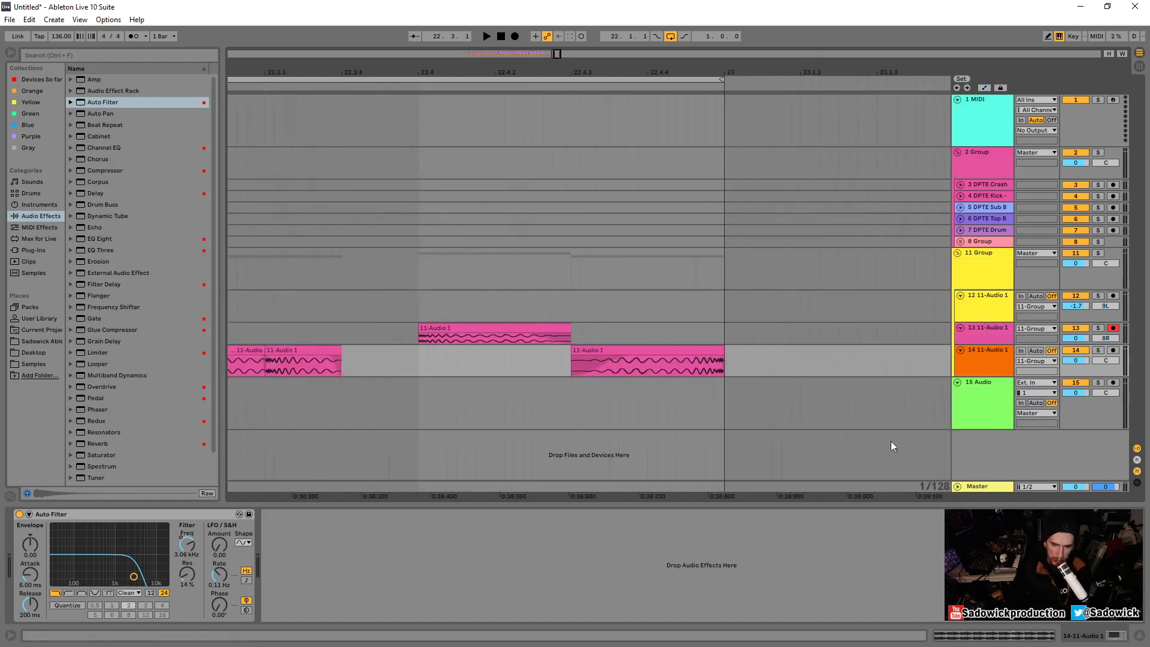
right_click(579, 397)
left_click(690, 515)
left_click(603, 415)
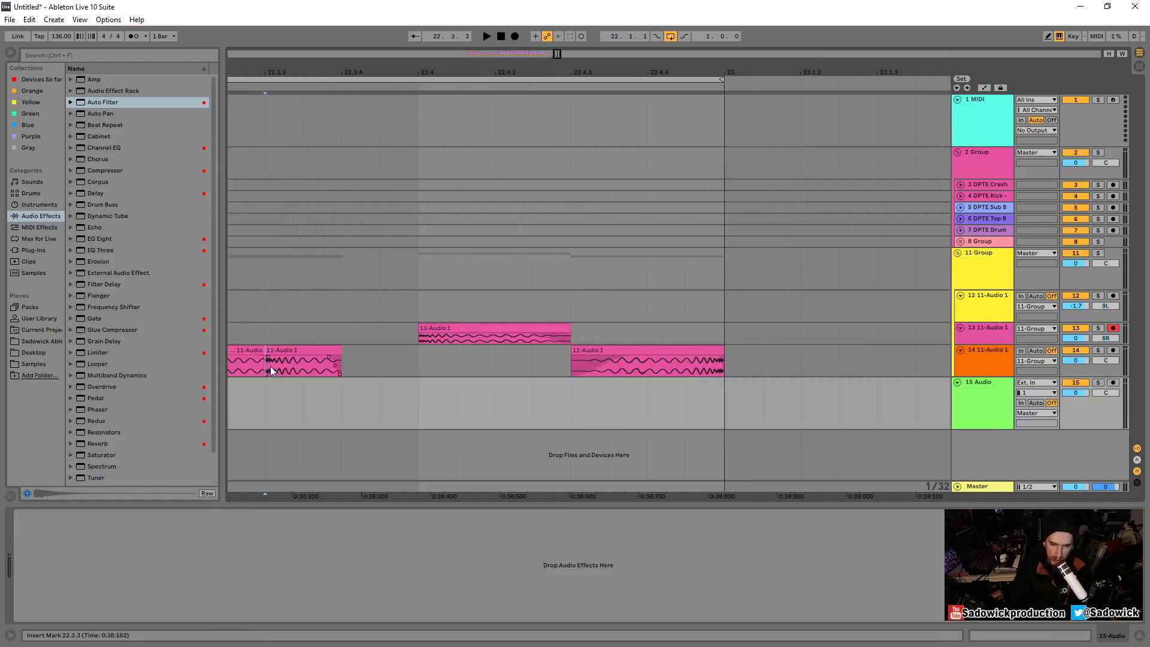
left_click_drag(271, 366, 573, 395)
key("ctrl+d")
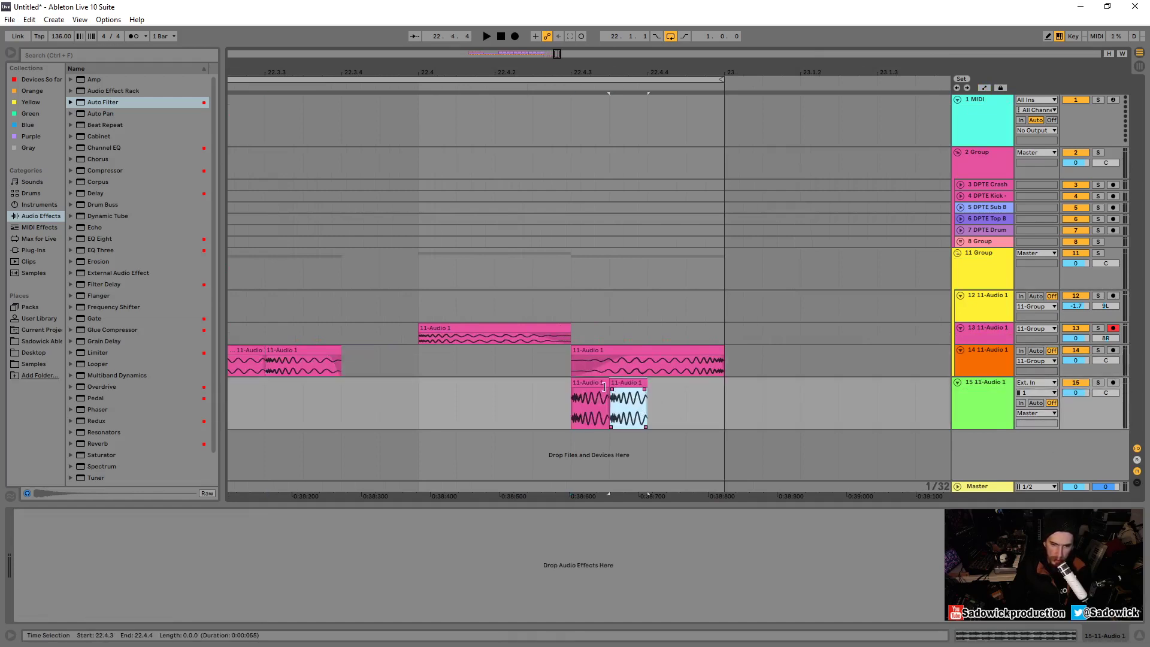
Play the end of the fill and add a third copy of the slice on the new track
left_click(473, 395)
key("space")
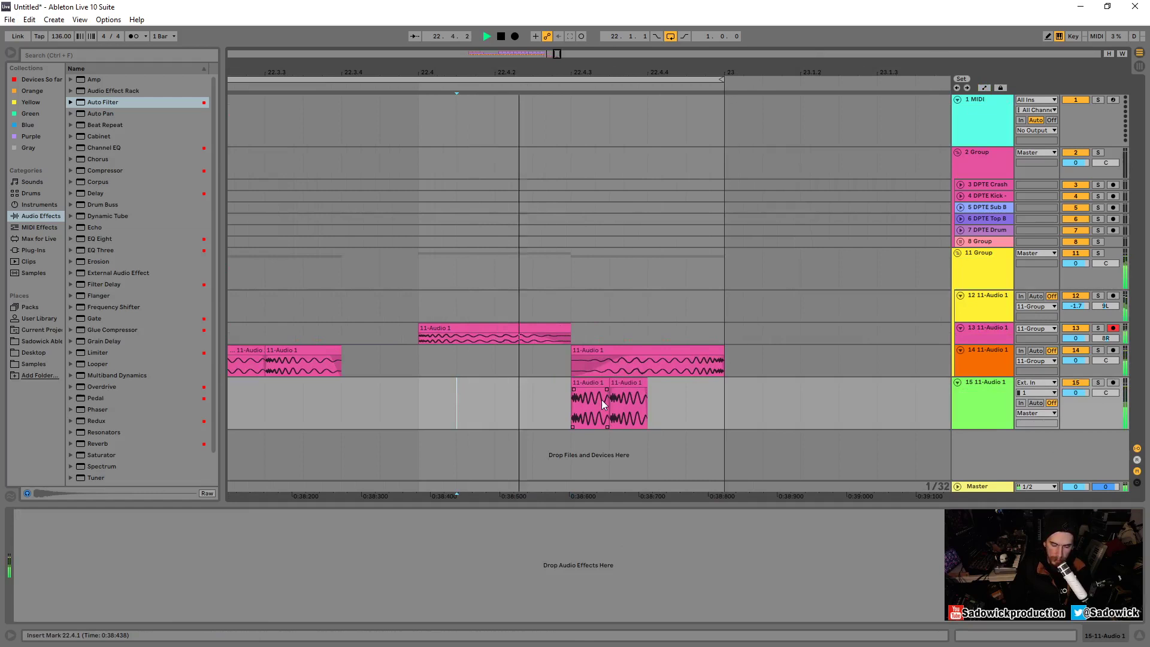
left_click(641, 397)
key("ctrl+d")
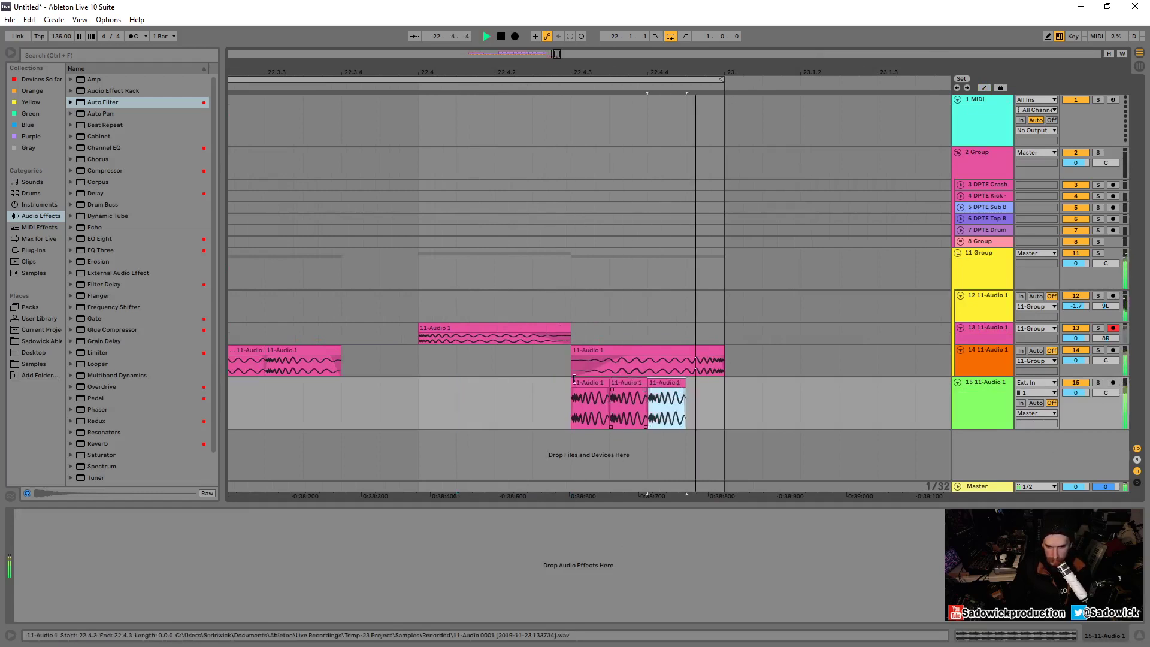
key("space")
Using the Narrow adaptive grid, cut the new track's first slice down to its first half and delete the other two slices
left_click(590, 402)
right_click(699, 406)
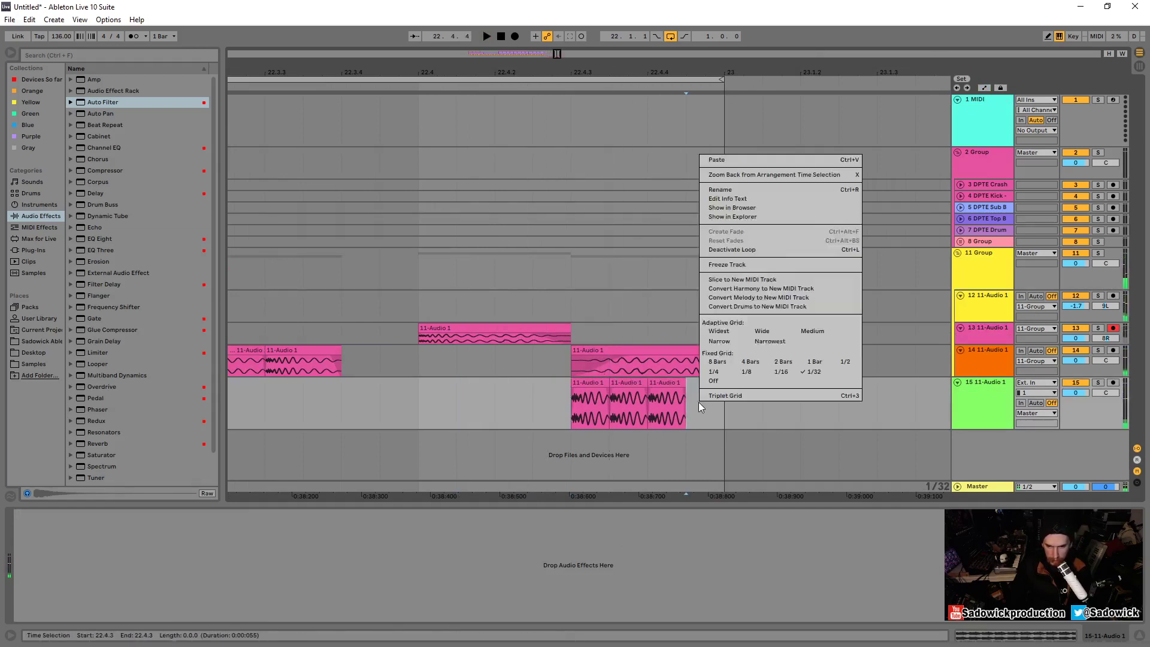
left_click(720, 341)
key("plus")
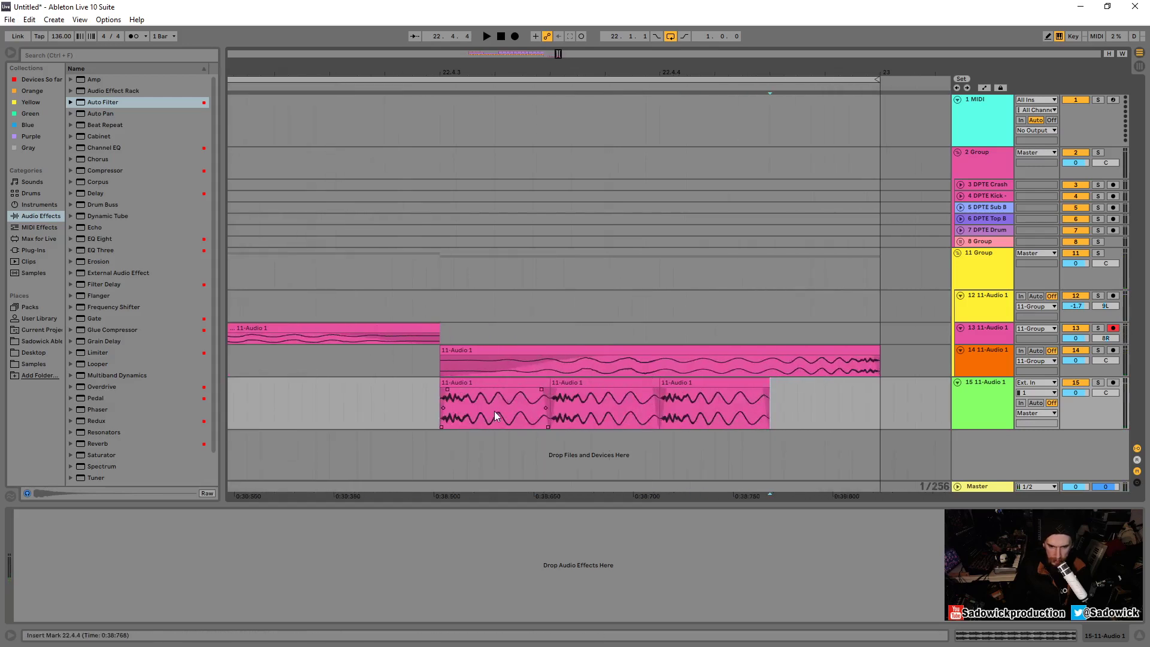
key("Delete")
left_click_drag(551, 404, 785, 403)
key("Delete")
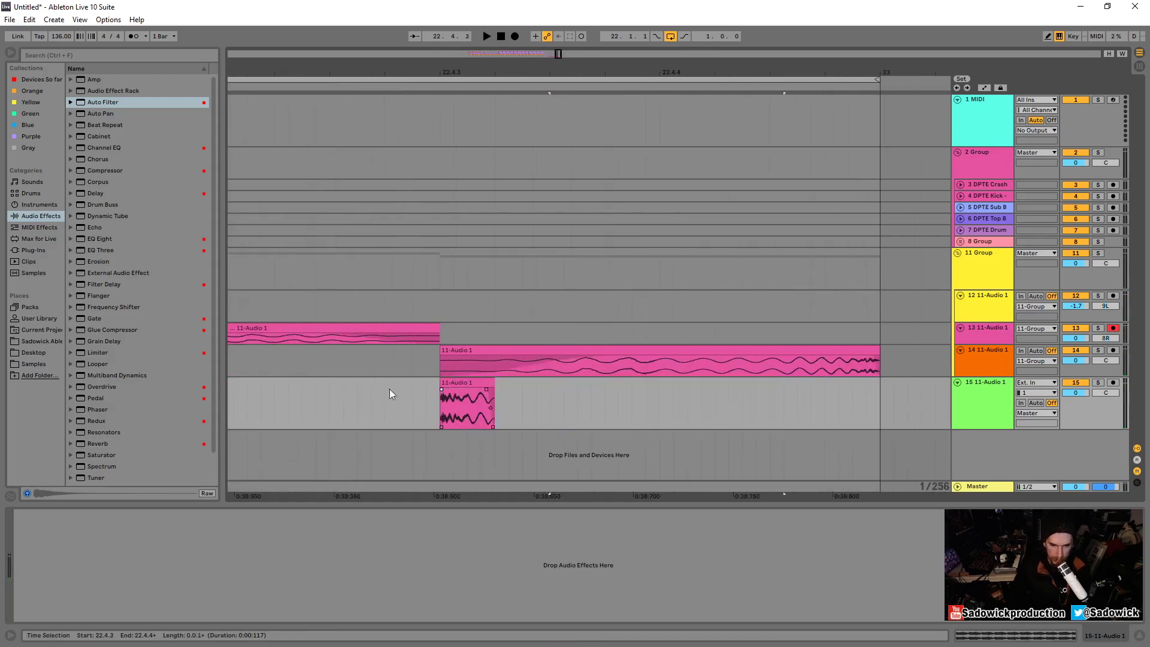
Repeat the short slice on the fourth fill track to get four back-to-back copies and lower the track's volume to -5.2 dB
left_click(449, 383)
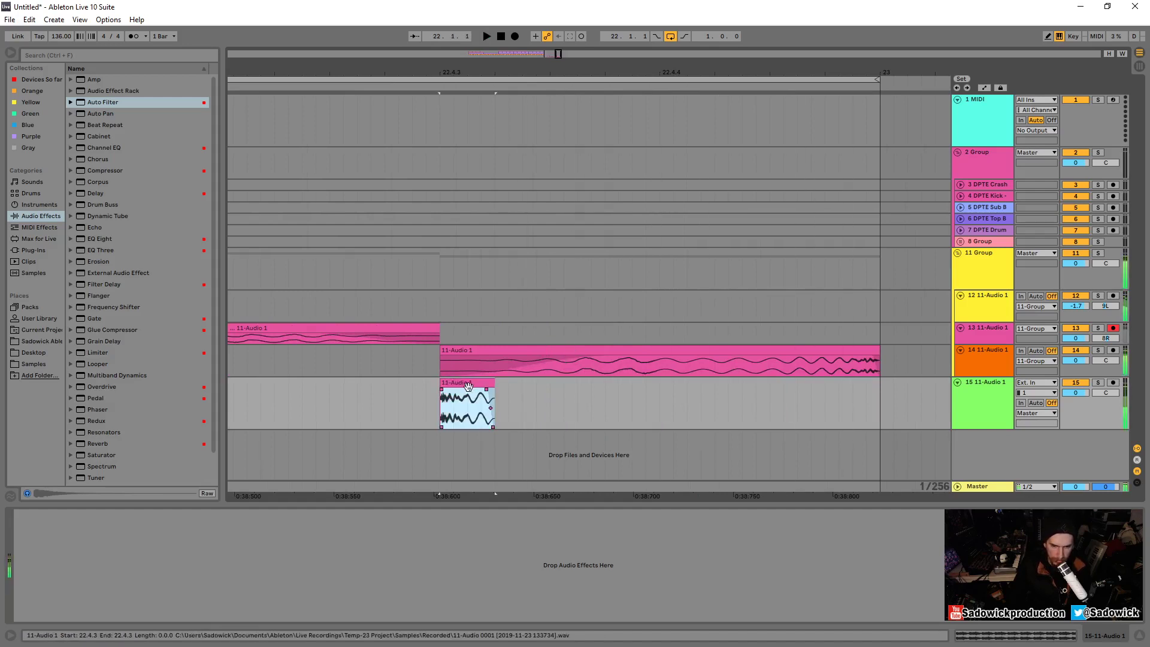
key("ctrl+d")
key("ctrl+d")
left_click(468, 384)
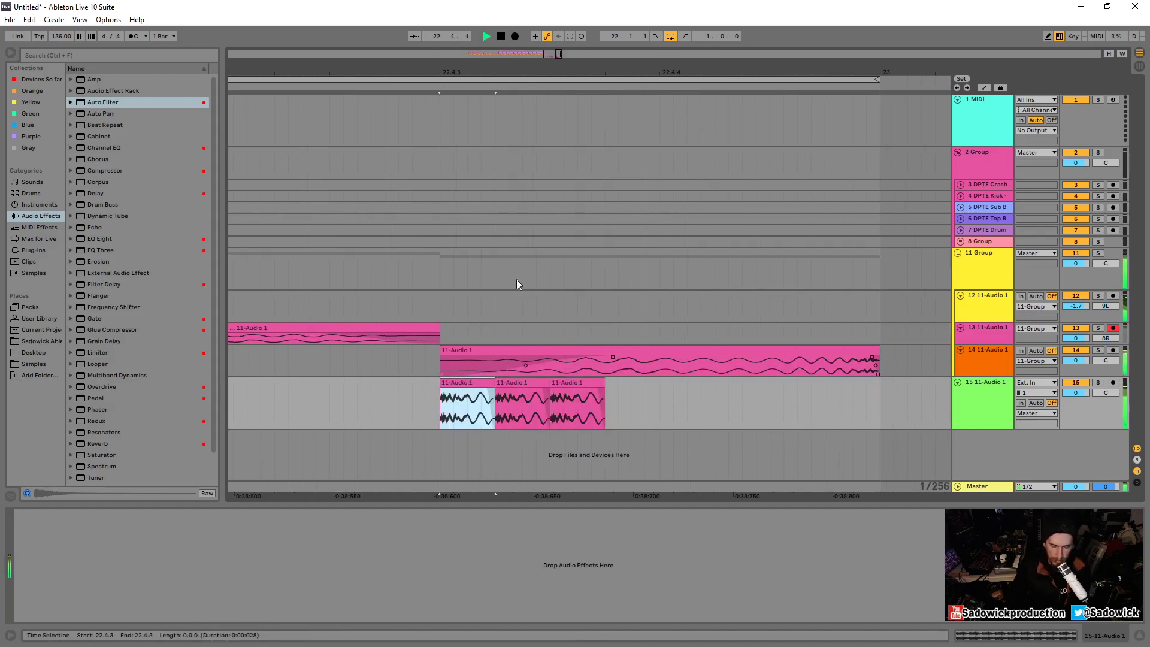
left_click_drag(502, 76, 570, 42)
left_click(588, 381)
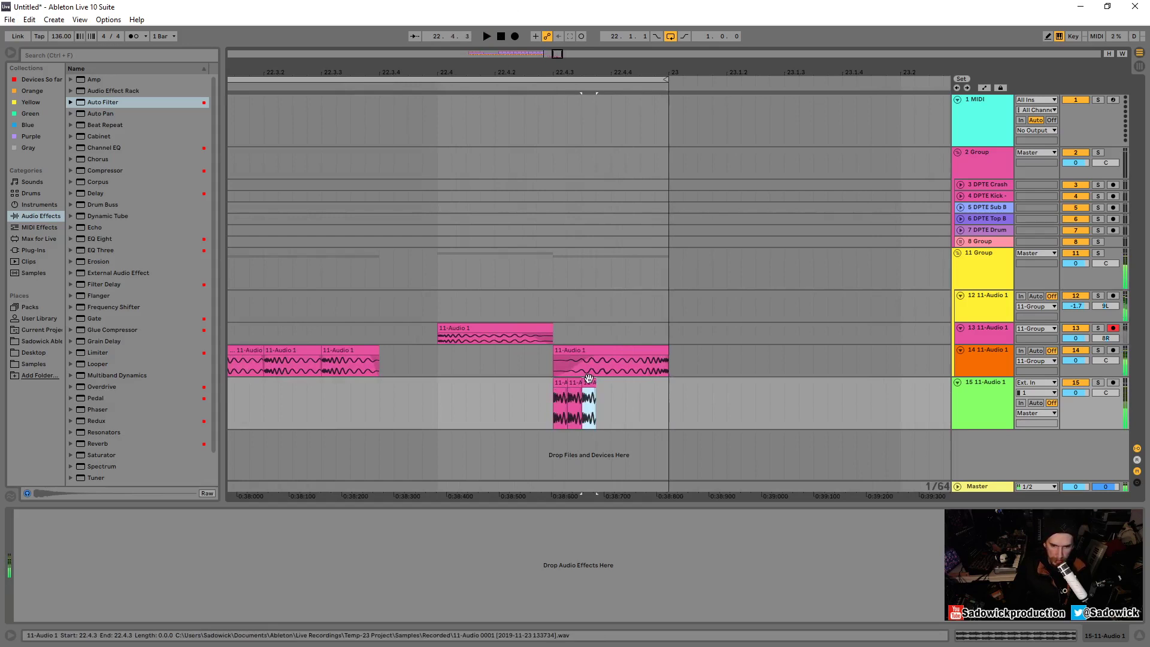
left_click(480, 397)
key("space")
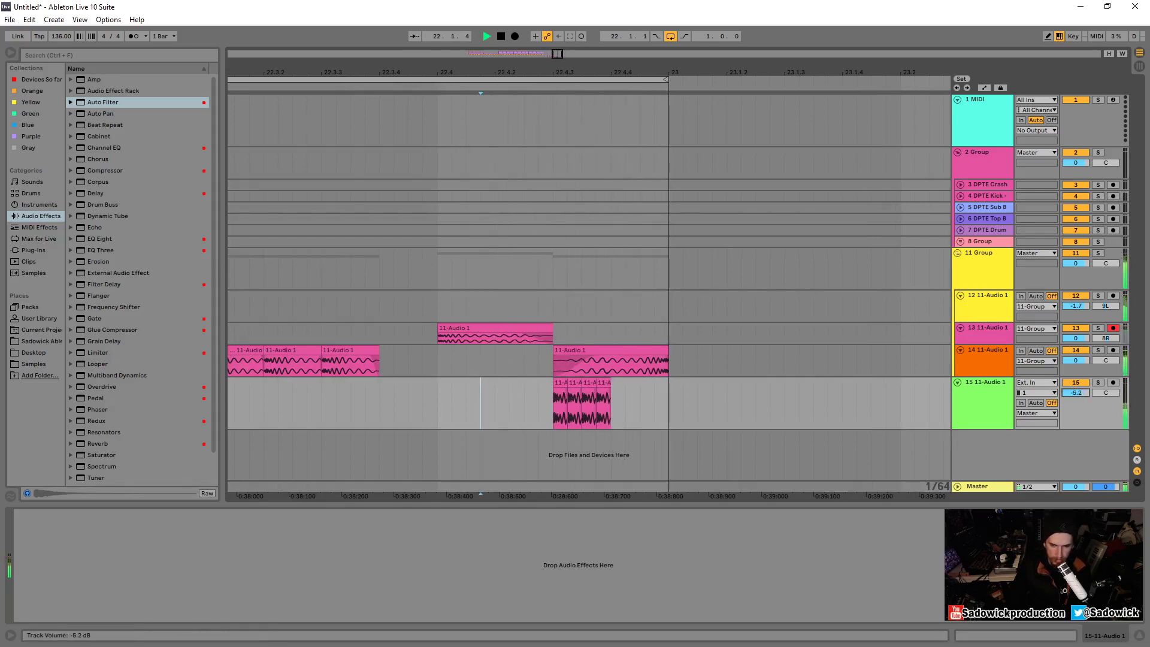
Move the four short slices earlier on the fourth fill track so they start at 22.4.2 and end at 22.4.3
left_click_drag(496, 70, 662, 70)
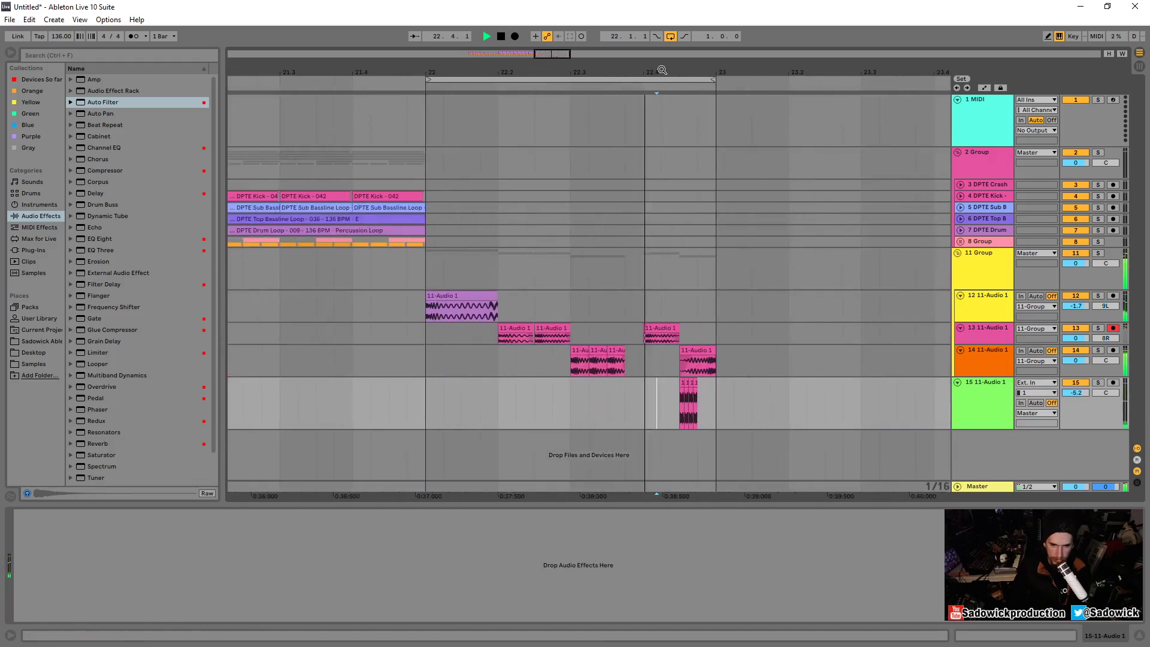
left_click_drag(716, 393, 664, 389)
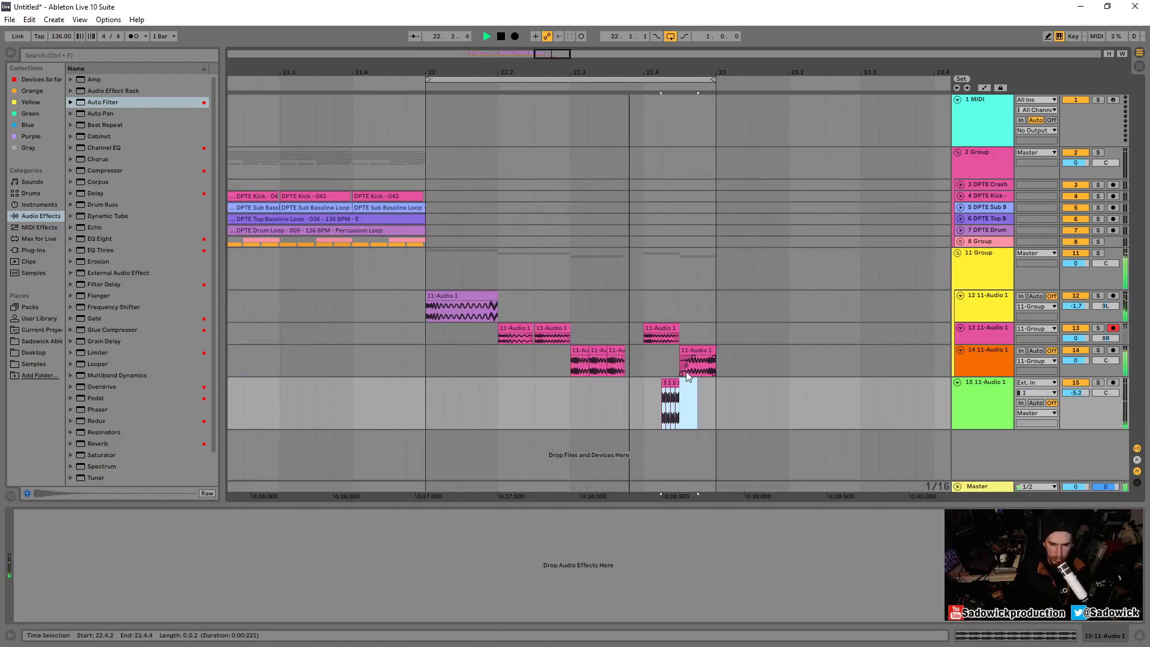
key("space")
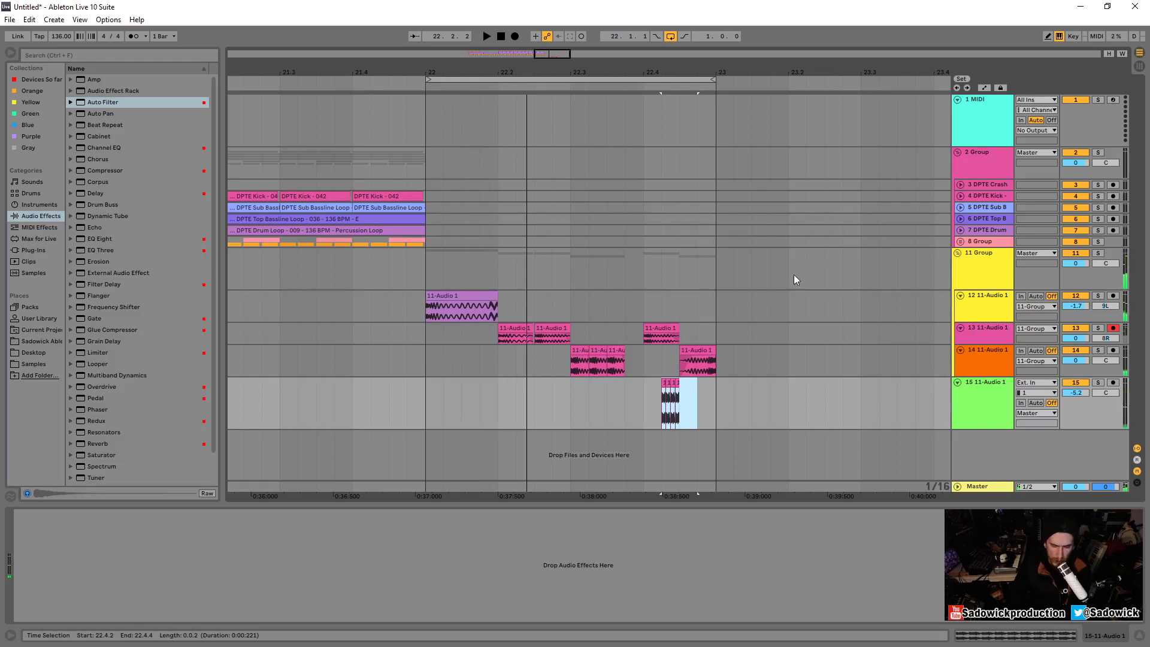
Reduce the fourth fill track's height and add an EQ Eight to the 11 Group, cutting band 3 by about 2.9 dB
left_click_drag(1092, 429, 1091, 408)
left_click(996, 252)
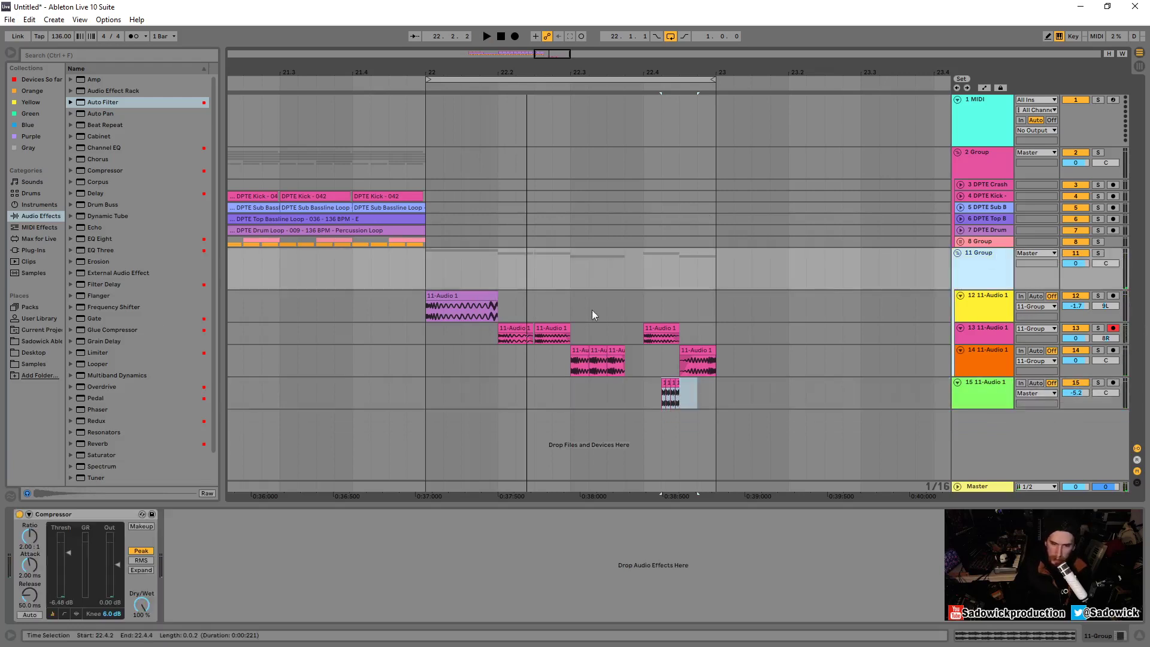
left_click(95, 238)
left_click_drag(220, 551, 223, 554)
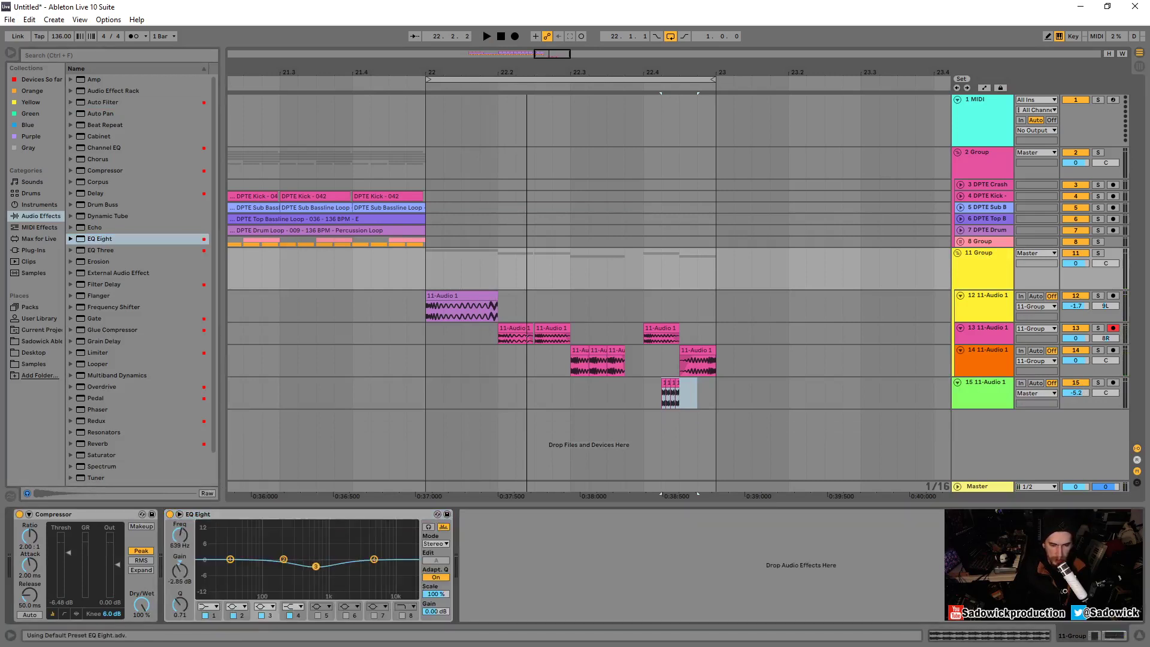
Insert an Auto Filter before the 11 Group's EQ Eight and, during playback, set its cutoff to about 6.24 kHz and resonance to 24%
left_click_drag(103, 101, 200, 557)
mouse_move(335, 545)
left_mouse_down()
mouse_move(337, 572)
mouse_move(337, 535)
left_mouse_up()
key("space")
key("space")
key("space")
left_click_drag(337, 574, 337, 596)
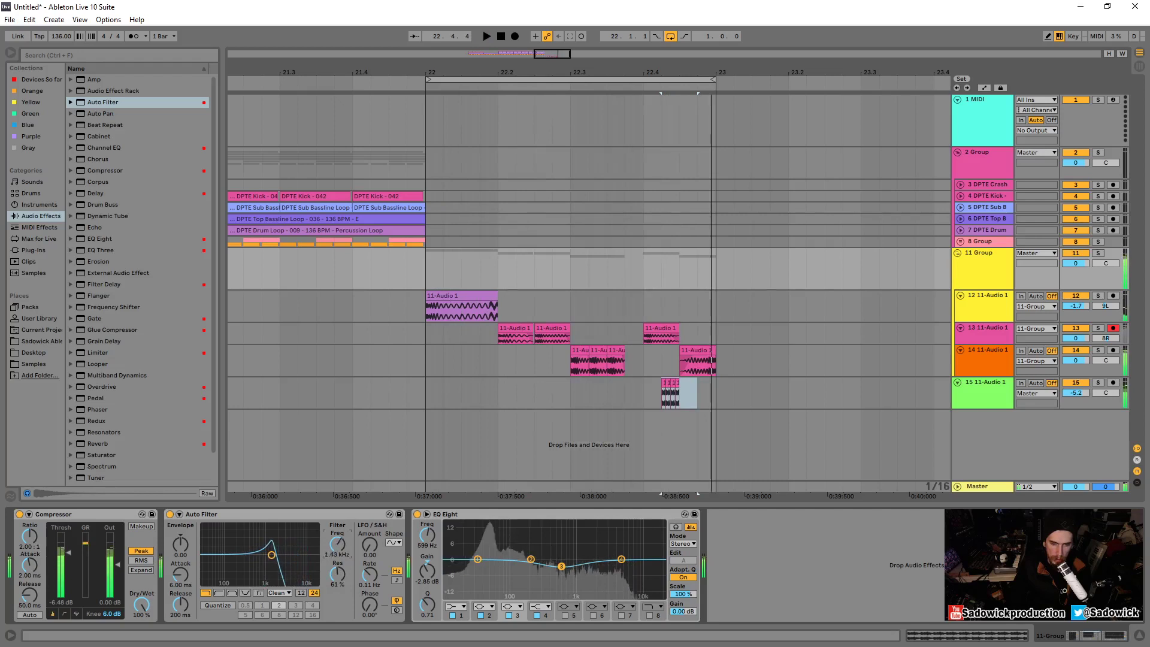
left_click_drag(337, 544, 337, 539)
key("space")
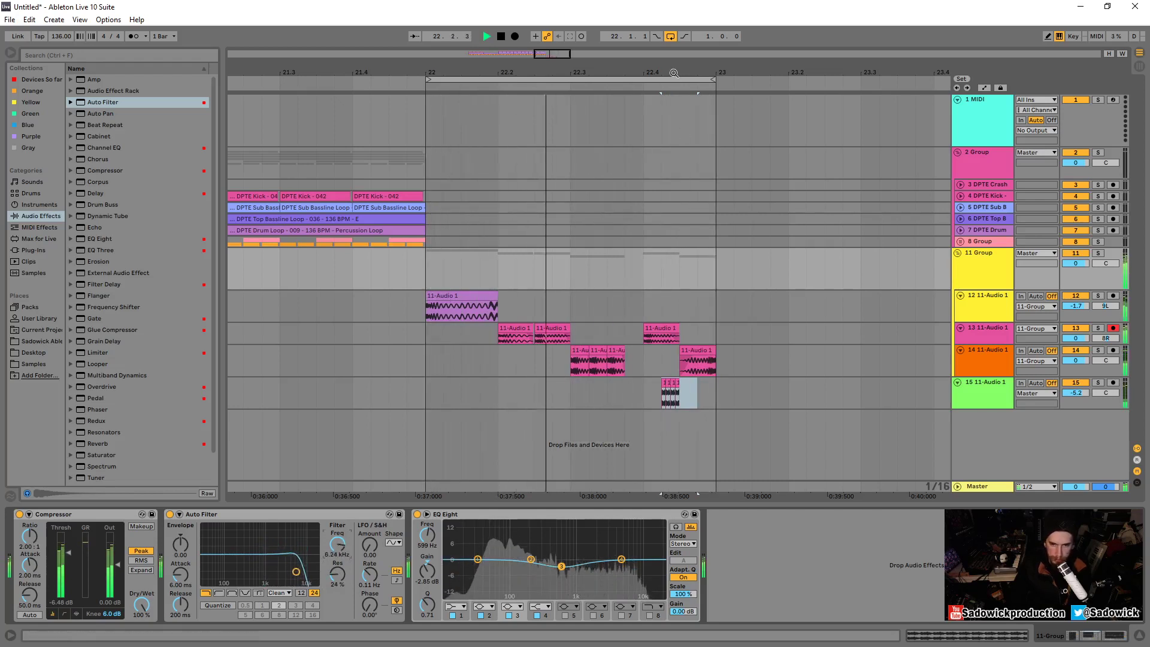
Copy the first short slice to 22.4.1 and repeat it so eight slices fill the span up to 22.4.3
left_click_drag(689, 73, 689, 114)
key("space")
left_click(648, 383)
key("ctrl+c")
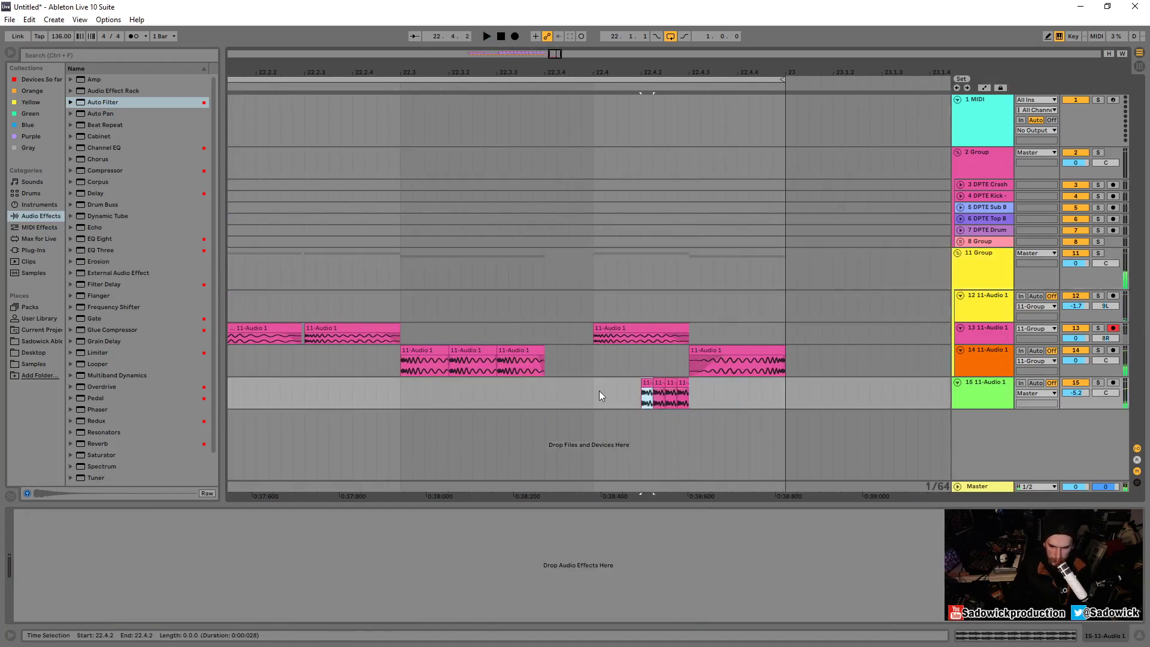
left_click(599, 391)
key("ctrl+v")
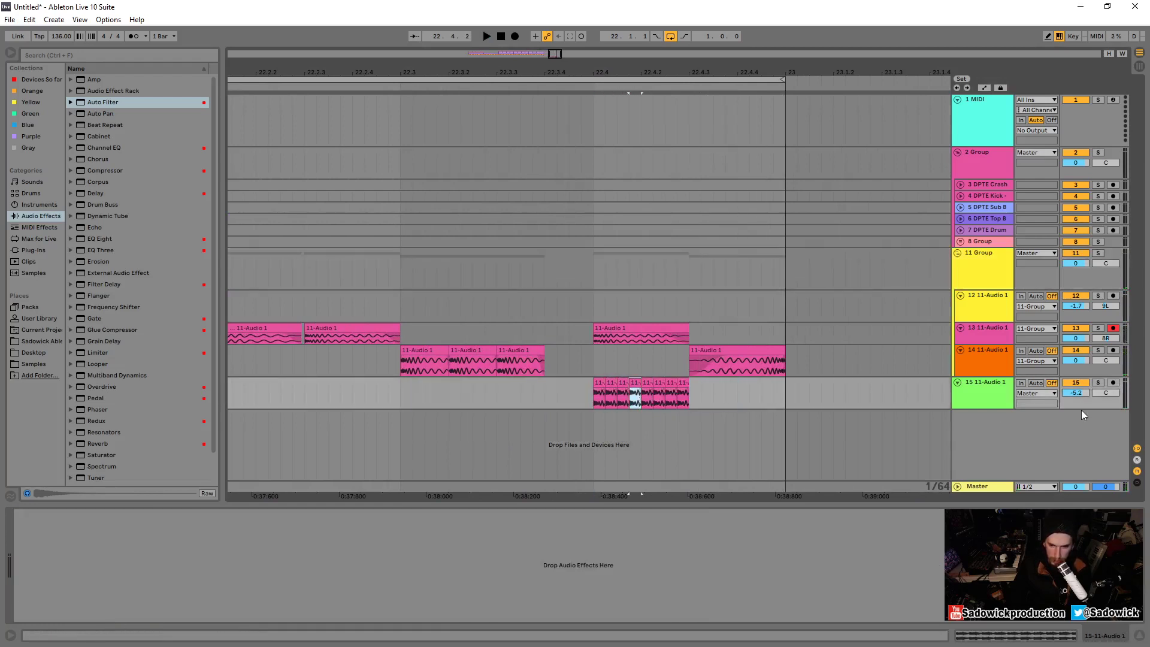
Add a Utility to the fourth fill track and automate its gain to rise from about -16 dB at 22.4.1 across the eight slices
left_click_drag(1082, 409, 1087, 428)
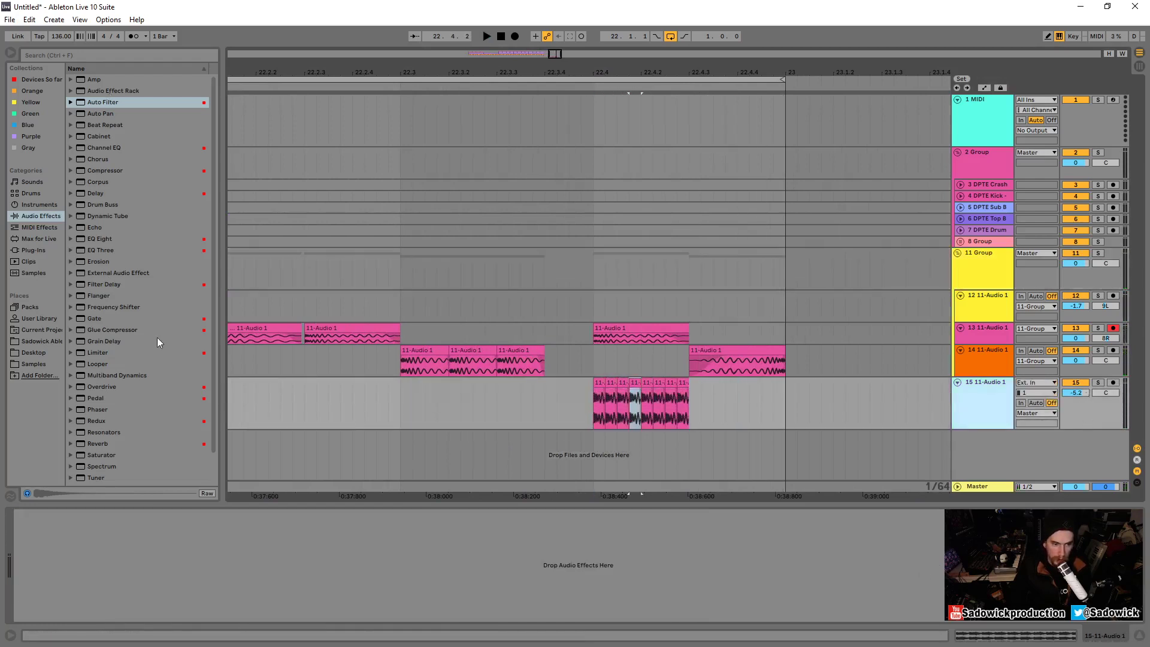
scroll(106, 456, "down", 1)
left_click_drag(105, 457, 472, 457)
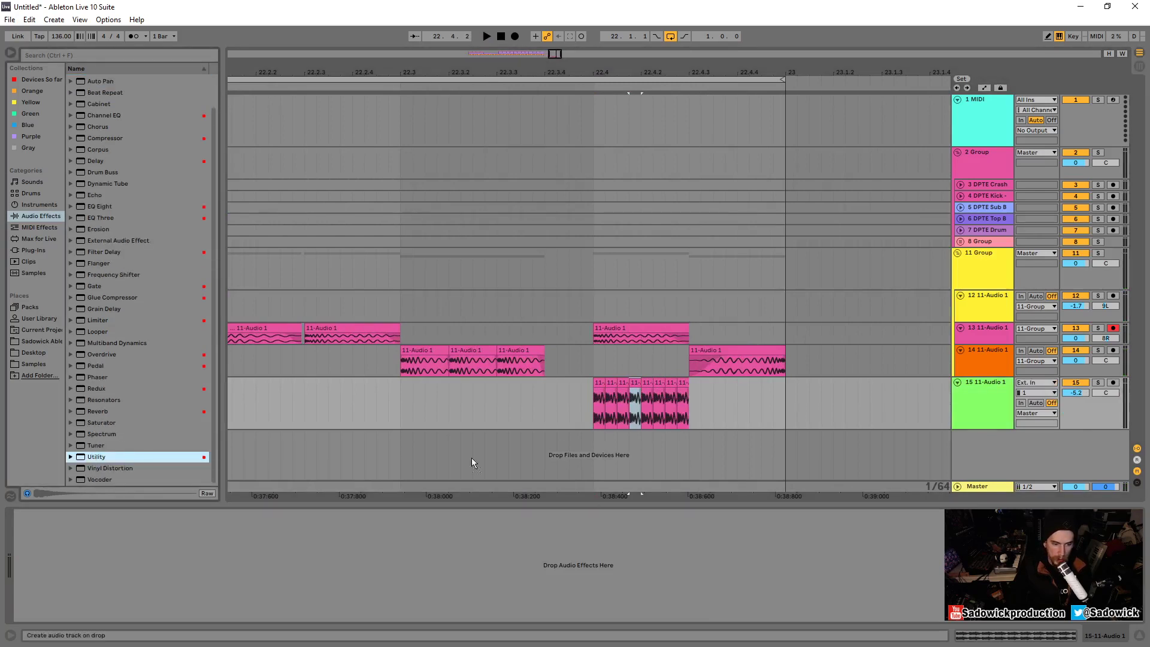
left_click_drag(630, 407, 97, 563)
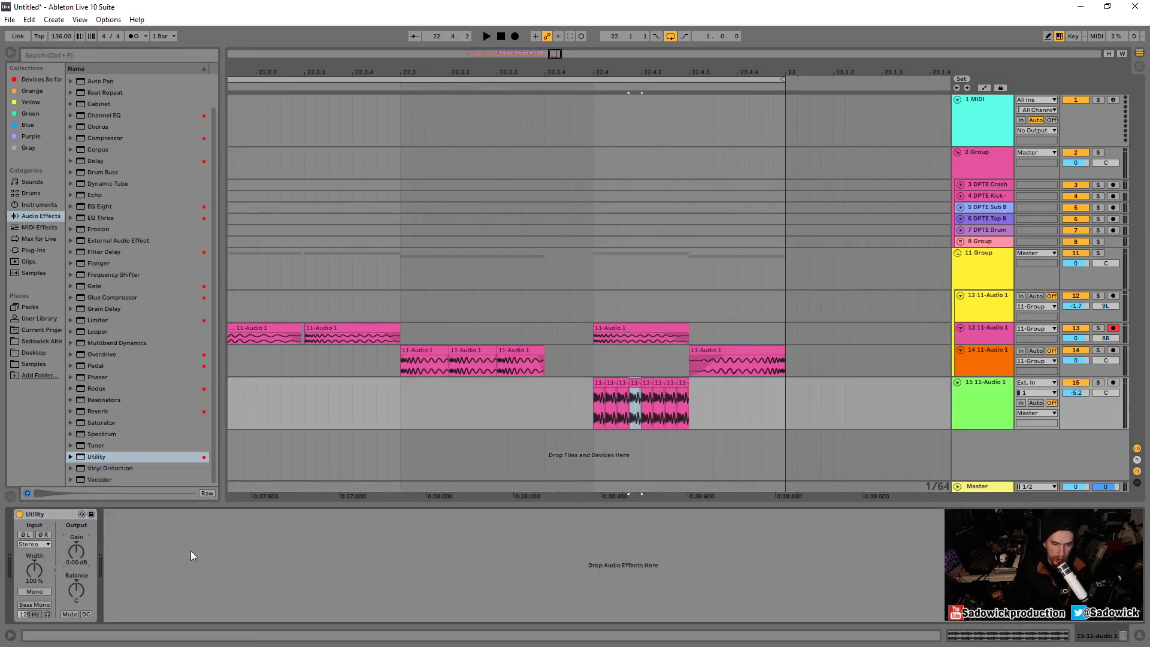
left_click(982, 87)
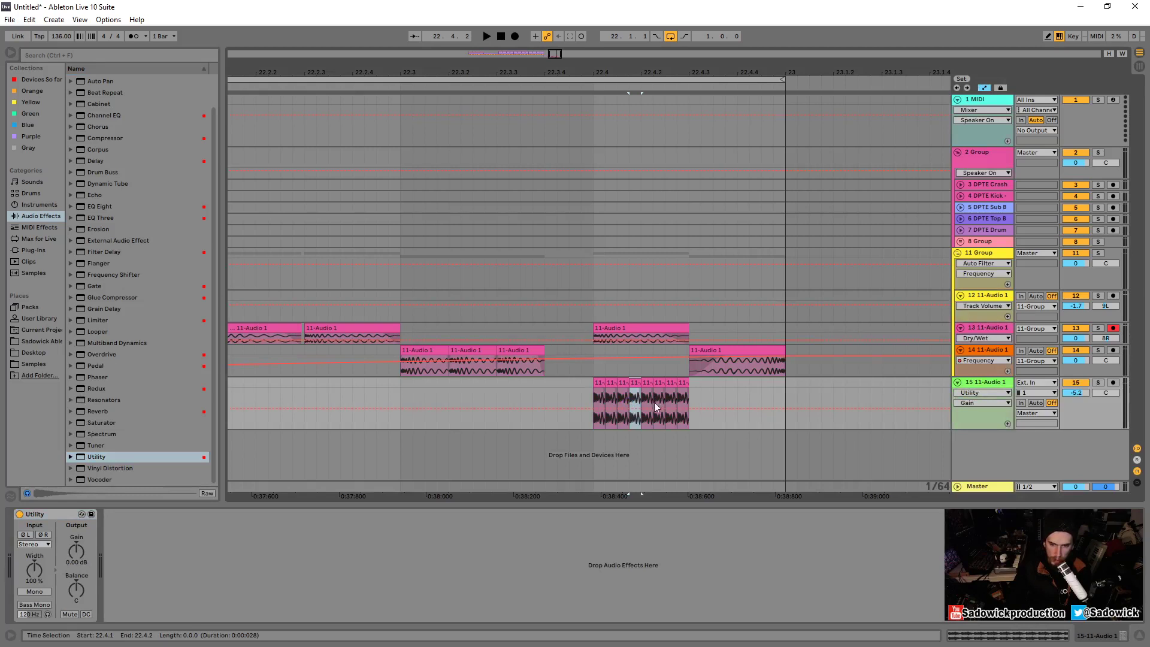
left_click_drag(621, 411, 592, 398)
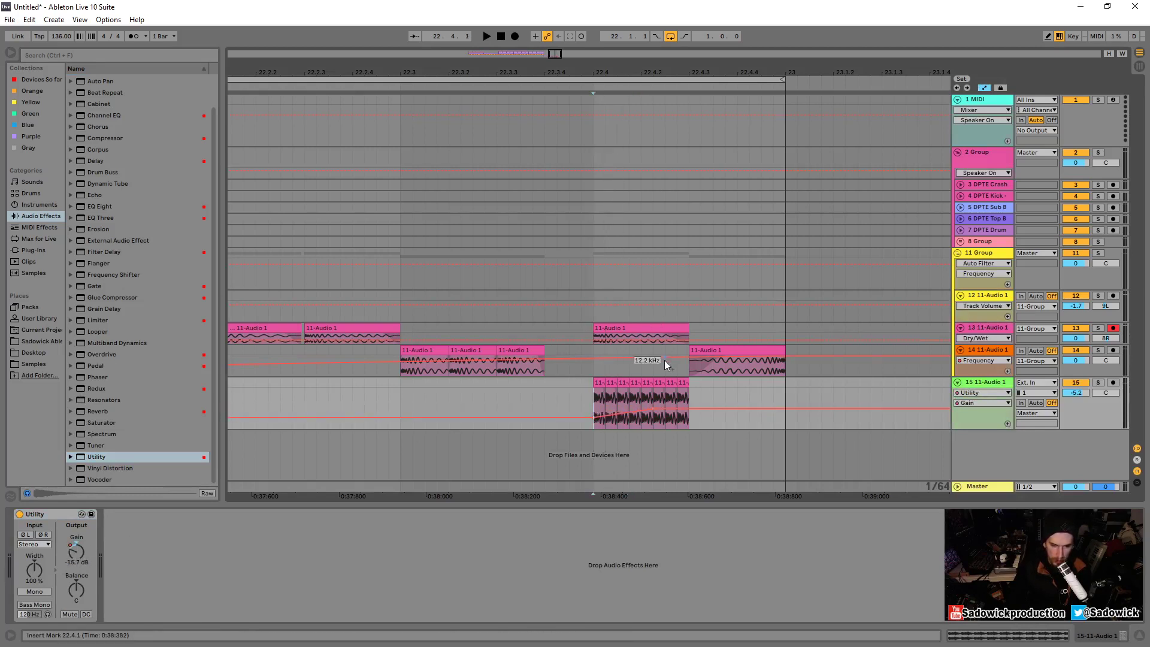
key("space")
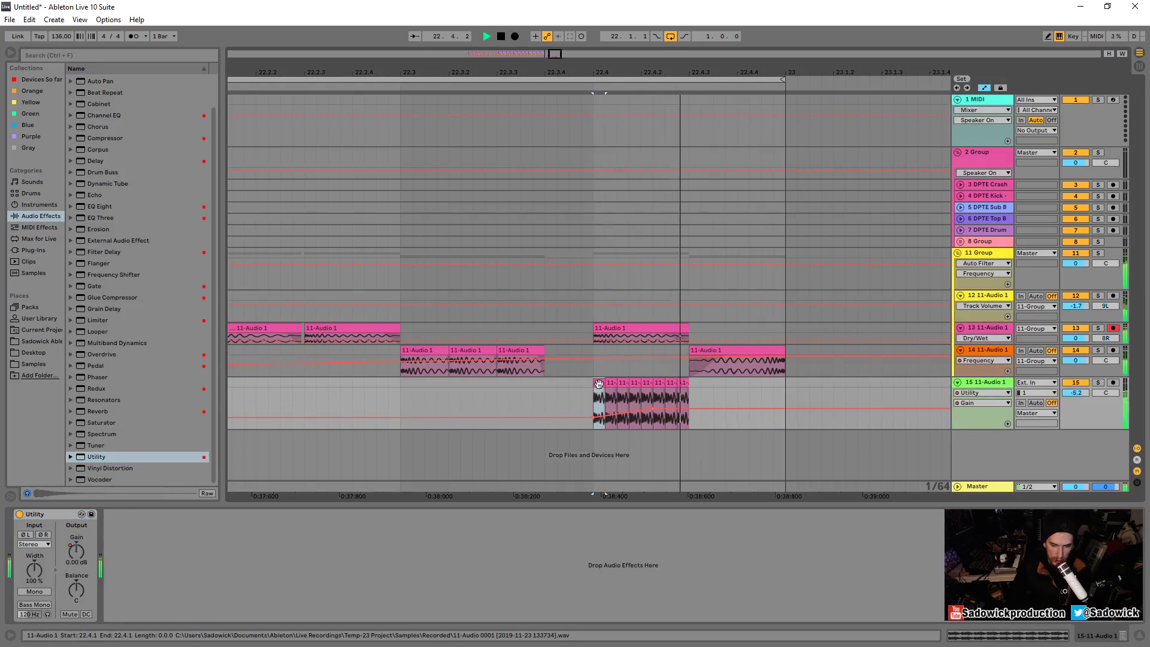
key("minus")
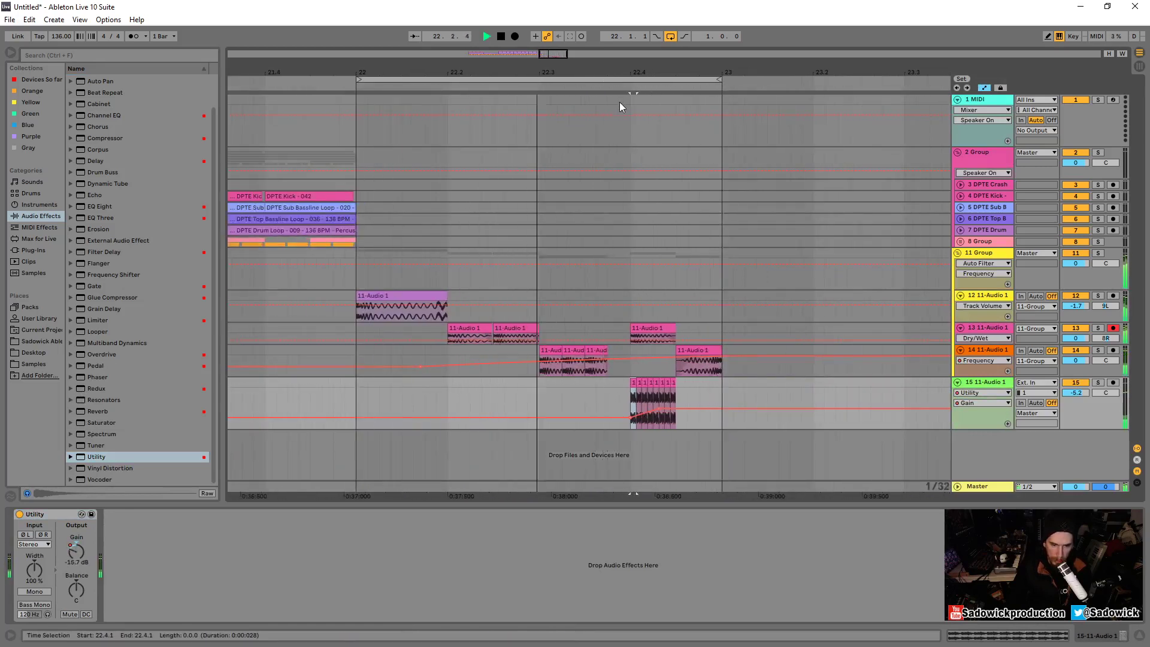
Transpose the final slice of the repeated run on the fourth fill track down 12 semitones
key("plus")
key("plus")
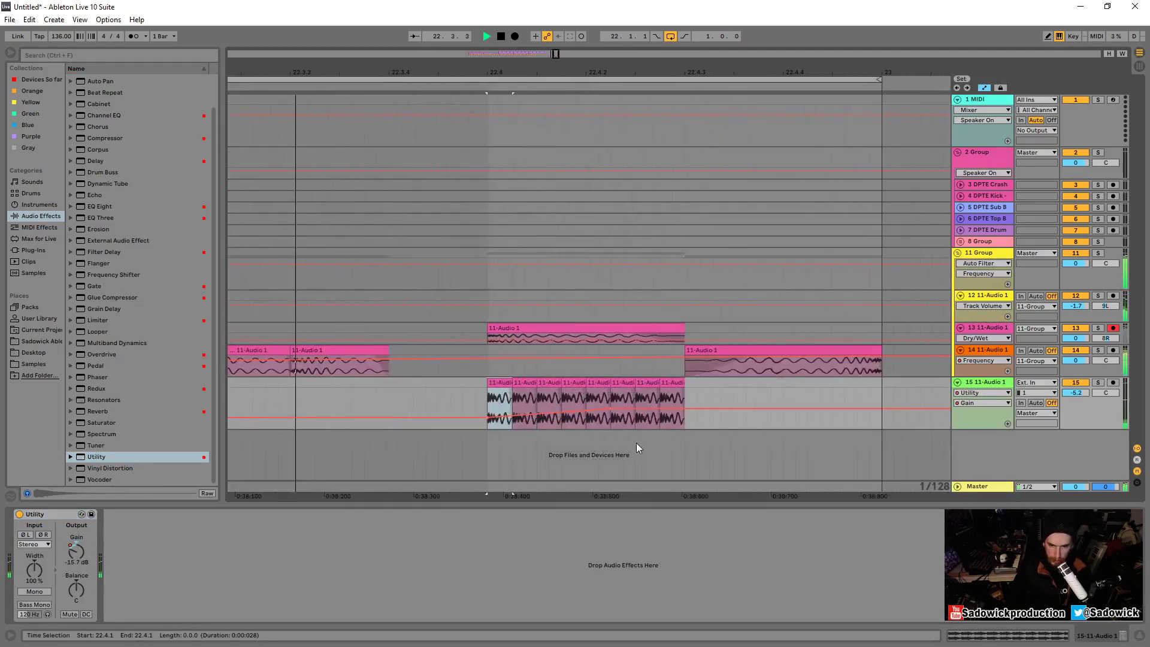
key("space")
left_click(634, 382)
key("shift+Tab")
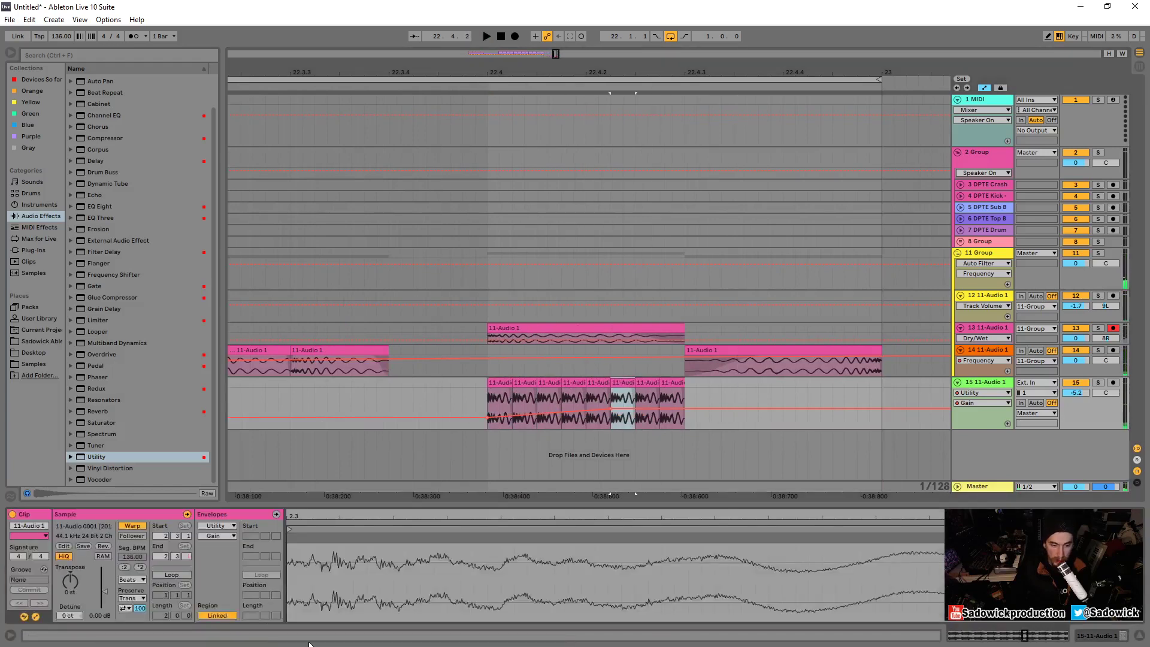
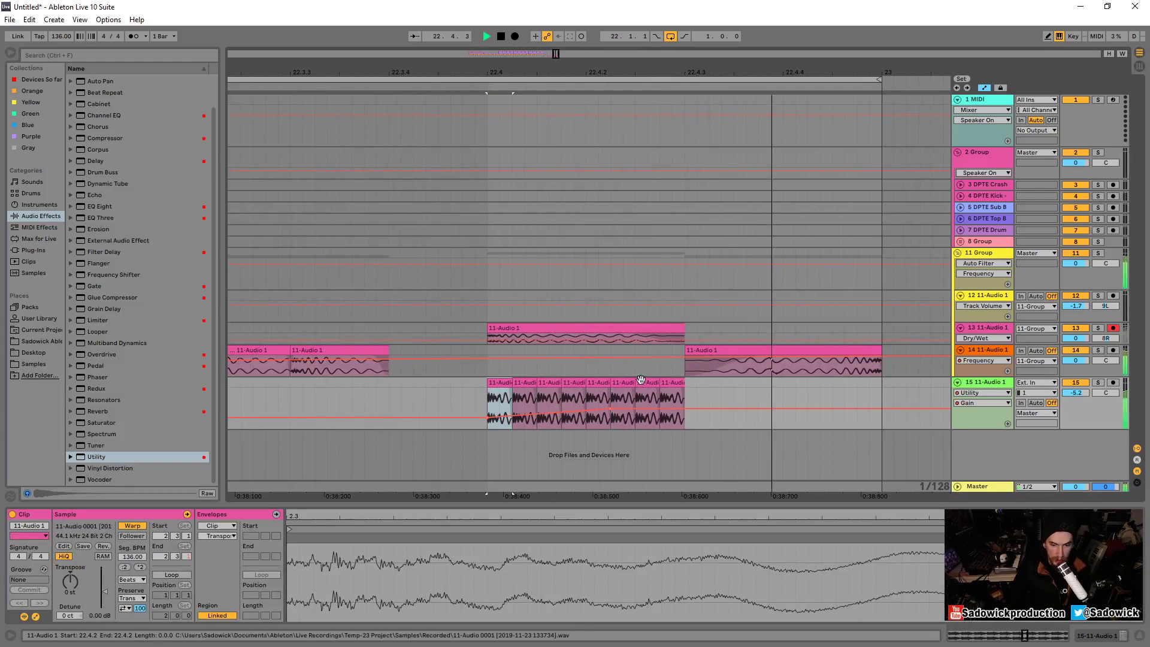
key("Right")
left_click_drag(74, 584, 71, 618)
key("Right")
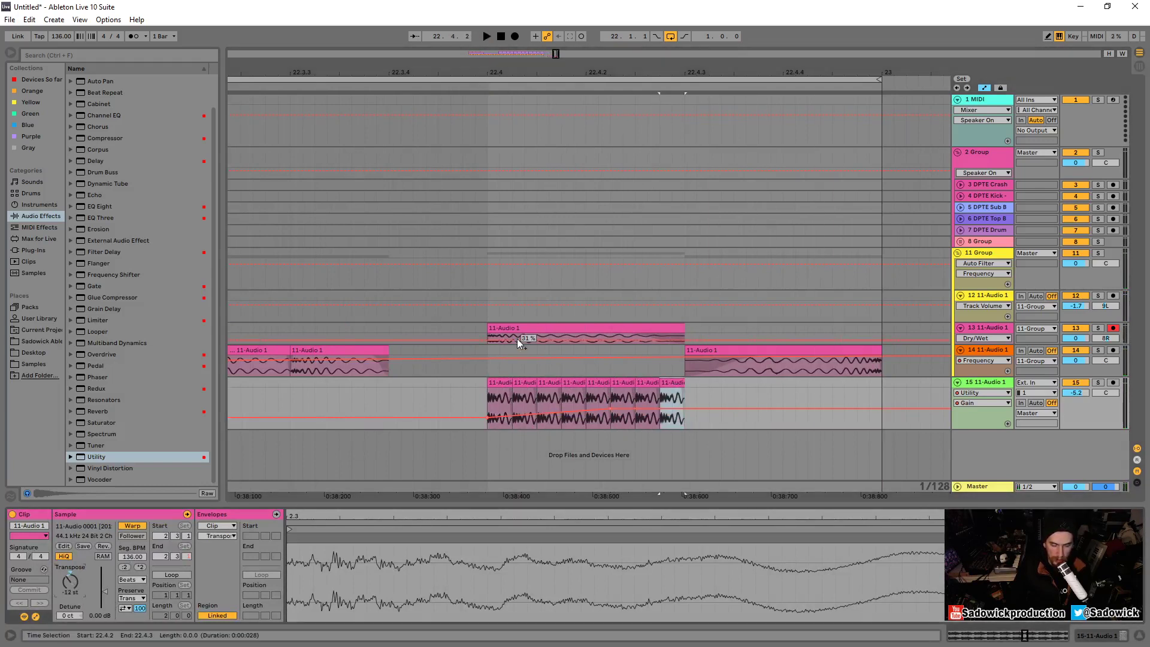
Play the whole one-bar fill from 22.1.1
left_click(492, 383)
left_click_drag(496, 61, 599, 18)
left_click(353, 275)
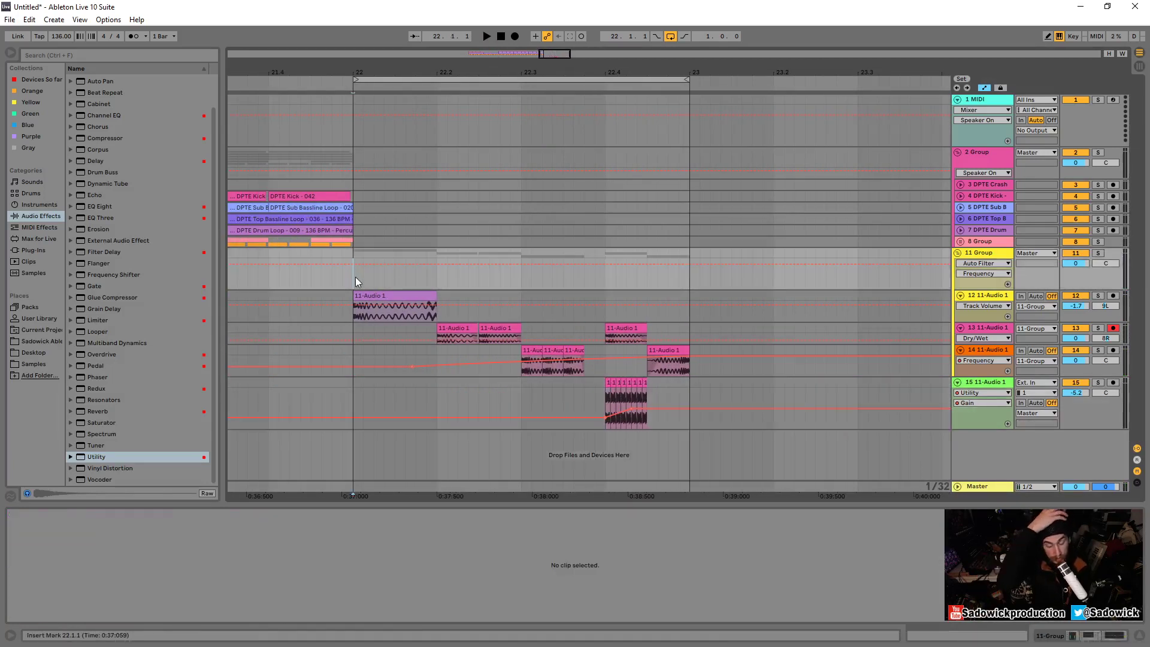
key("space")
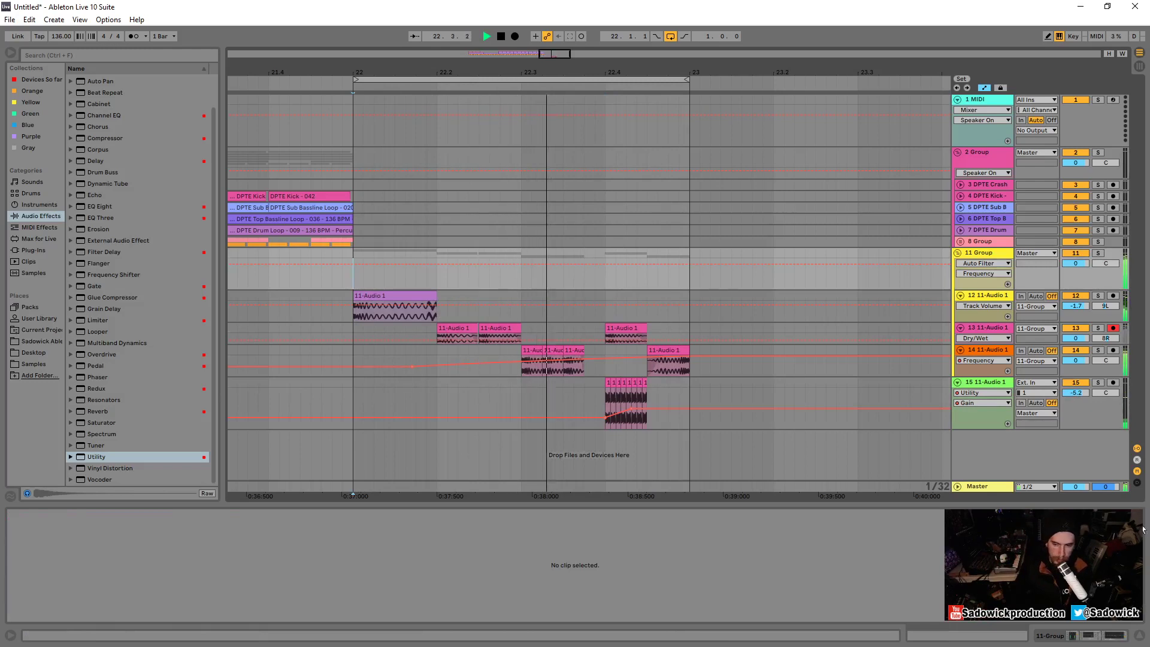
Set the loop to four bars from 19.1.1, shrink the 11 Group and fourth fill track, and play the beat into the fill
left_click_drag(440, 77, 444, 66)
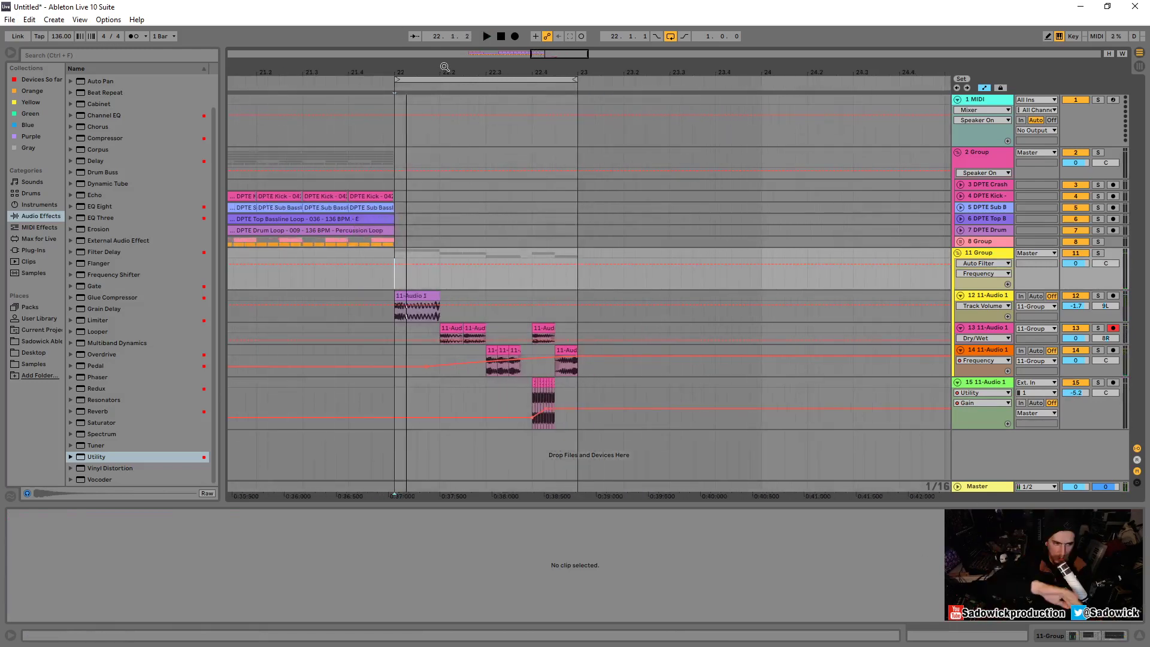
left_click_drag(452, 71, 480, 84)
left_click(694, 157)
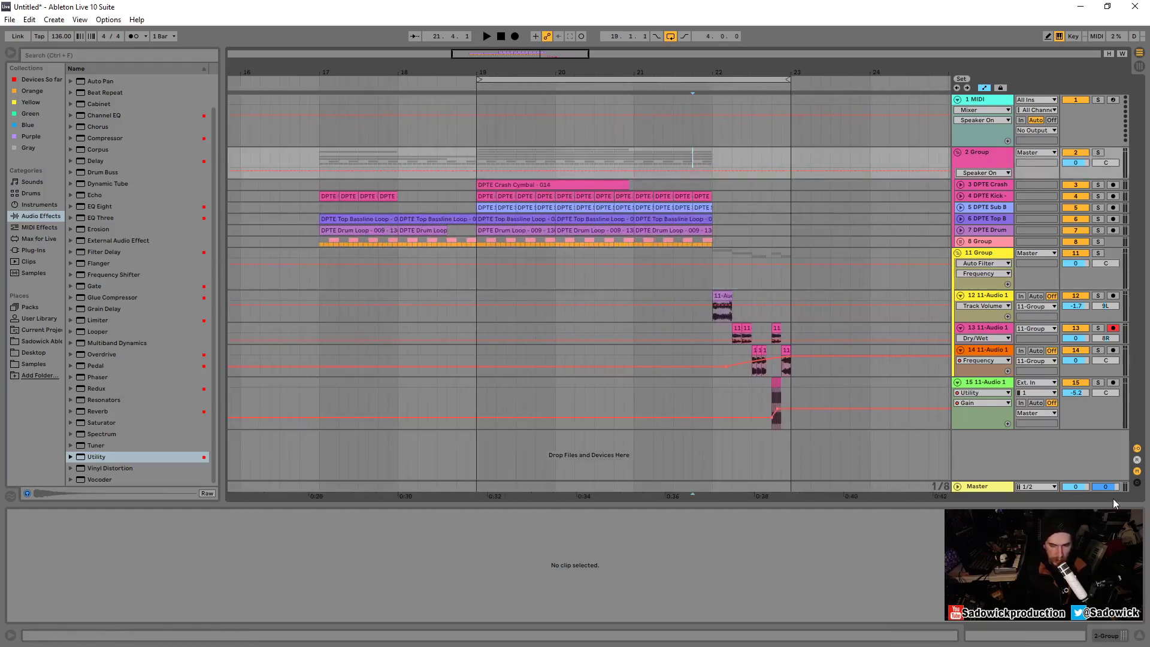
left_click_drag(1097, 414, 1094, 383)
left_click_drag(1081, 277, 1087, 264)
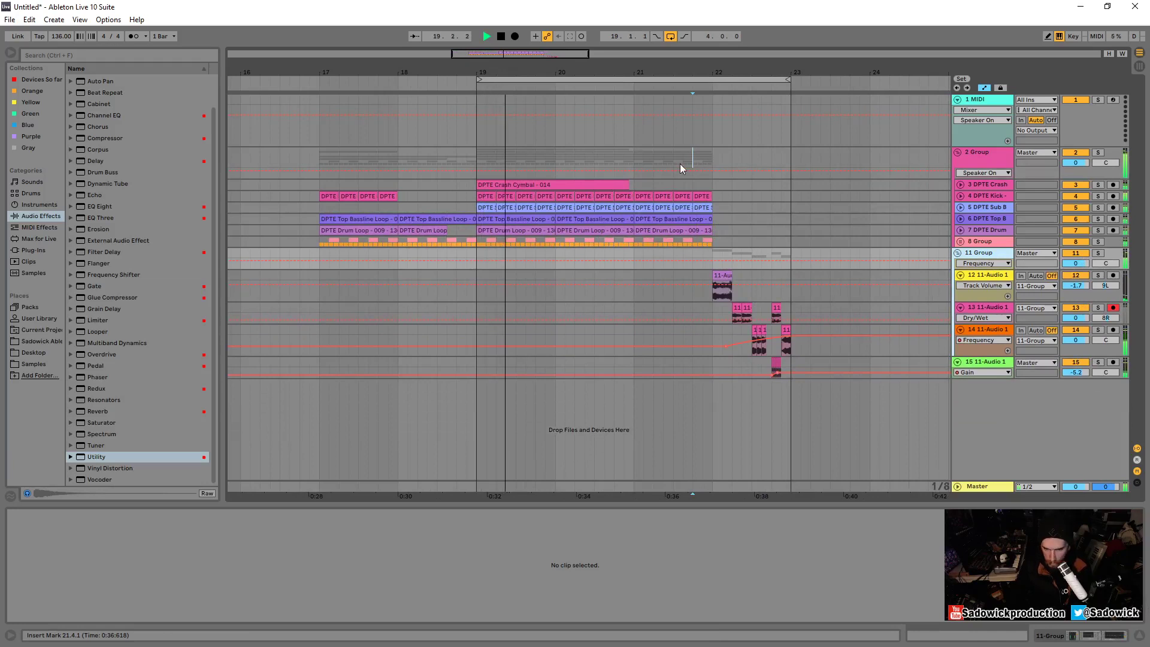
left_click(634, 132)
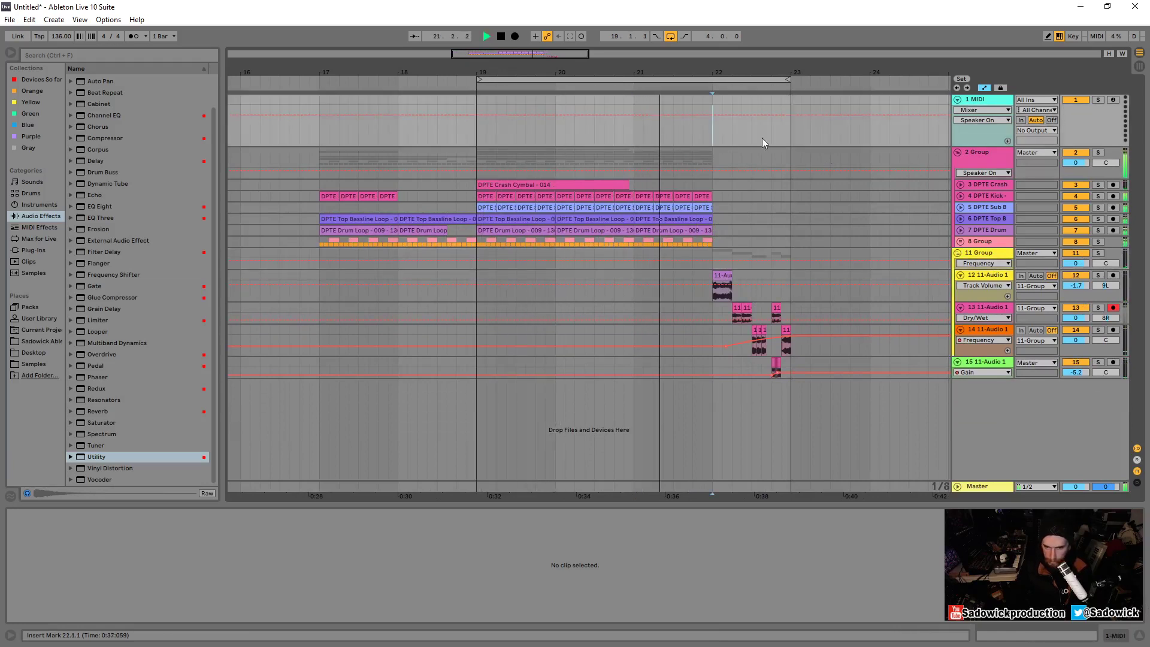
left_click(712, 136)
Flatten the 11 Group's EQ Eight band 3 to about -0.12 dB and open its Auto Filter to 19.9 kHz with 11% resonance
left_click(989, 256)
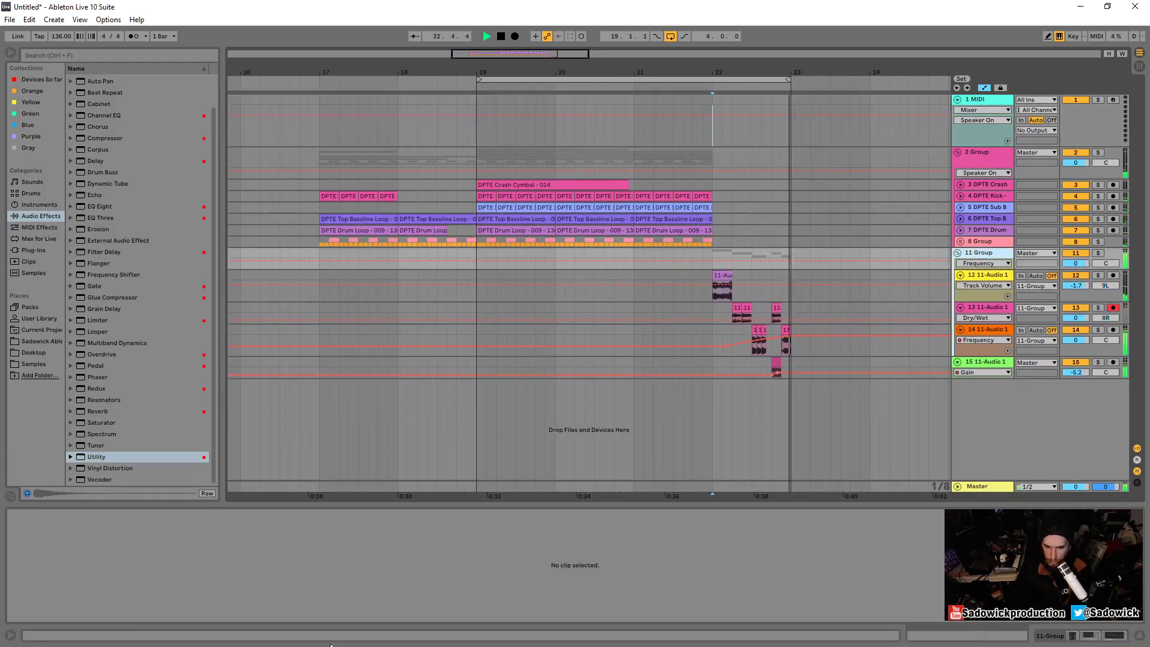
left_click(1057, 634)
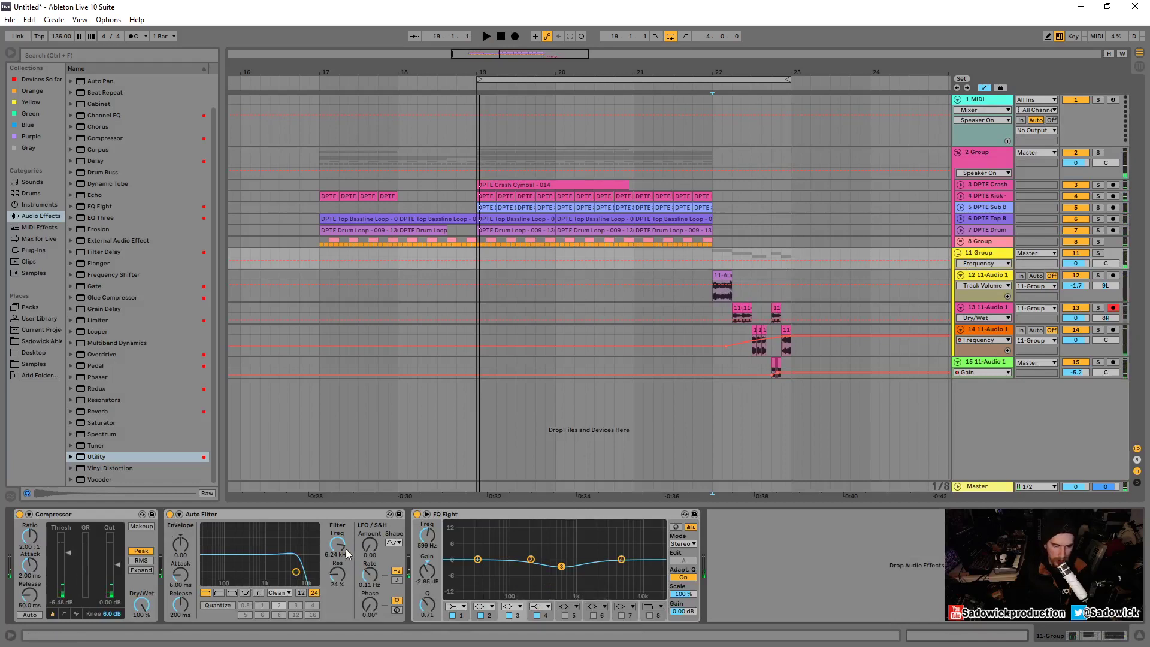
key("space")
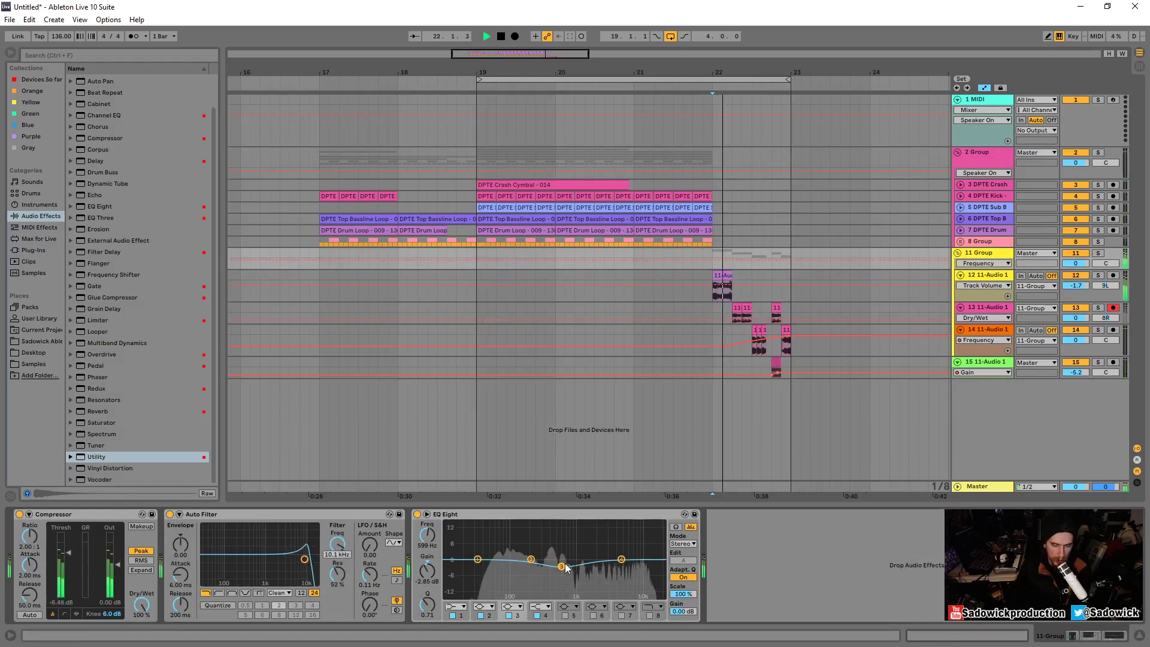
left_click_drag(304, 559, 316, 577)
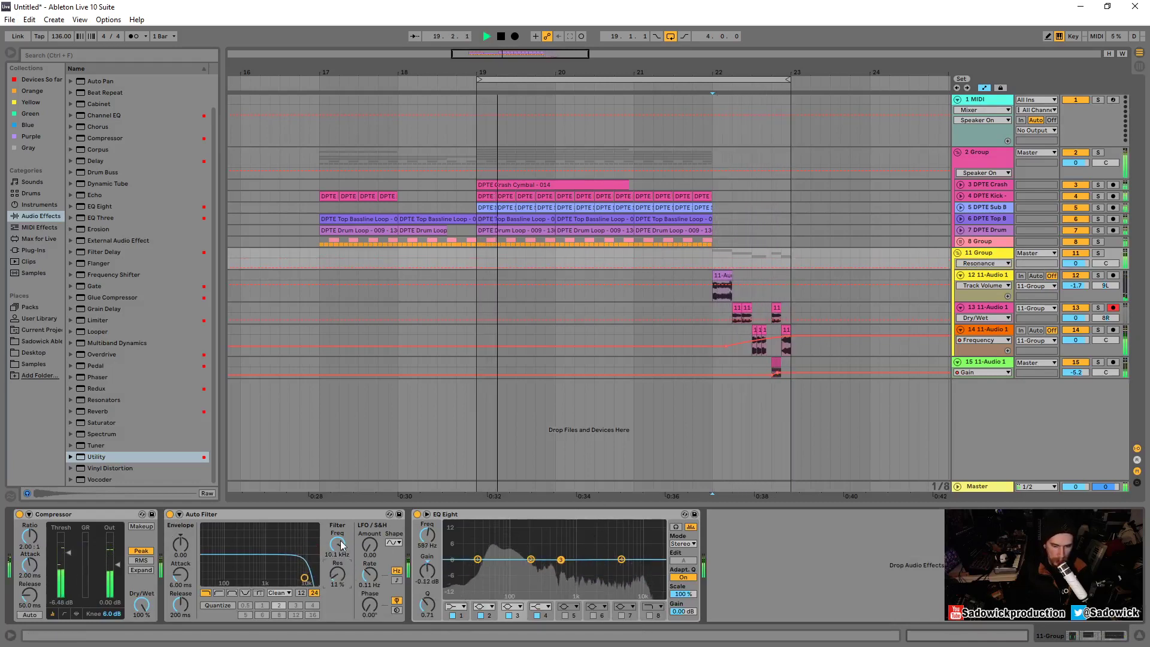
key("space")
key("space")
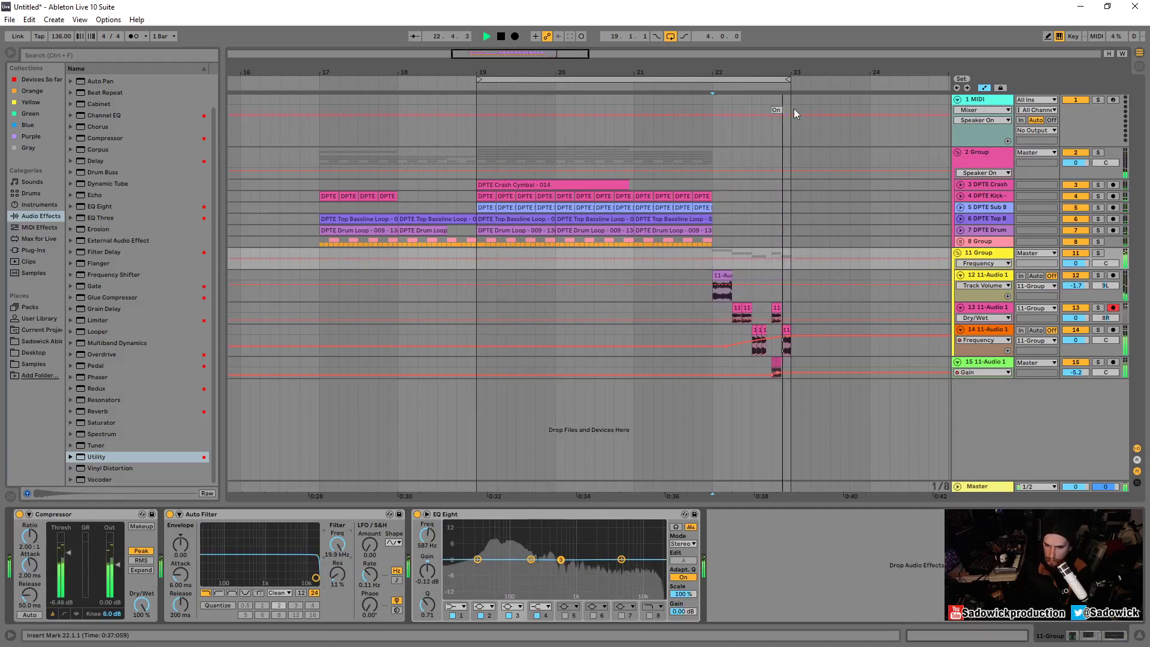
Play the four-bar loop to hear the beat lead into the fill
left_click_drag(781, 72, 657, 57)
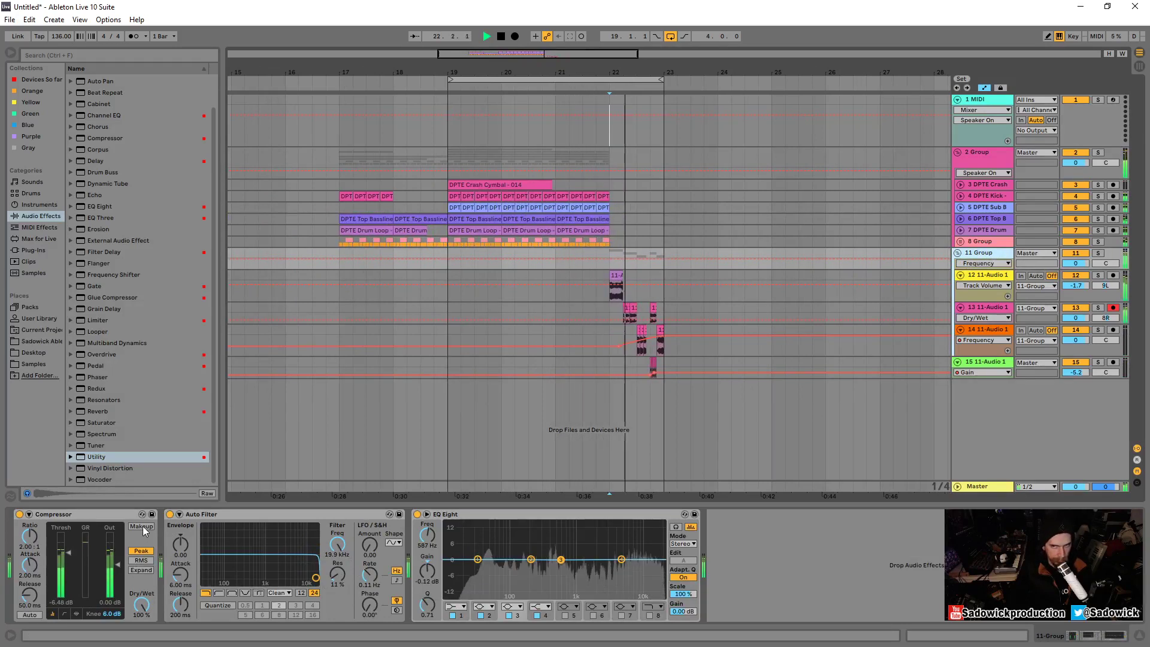
key("space")
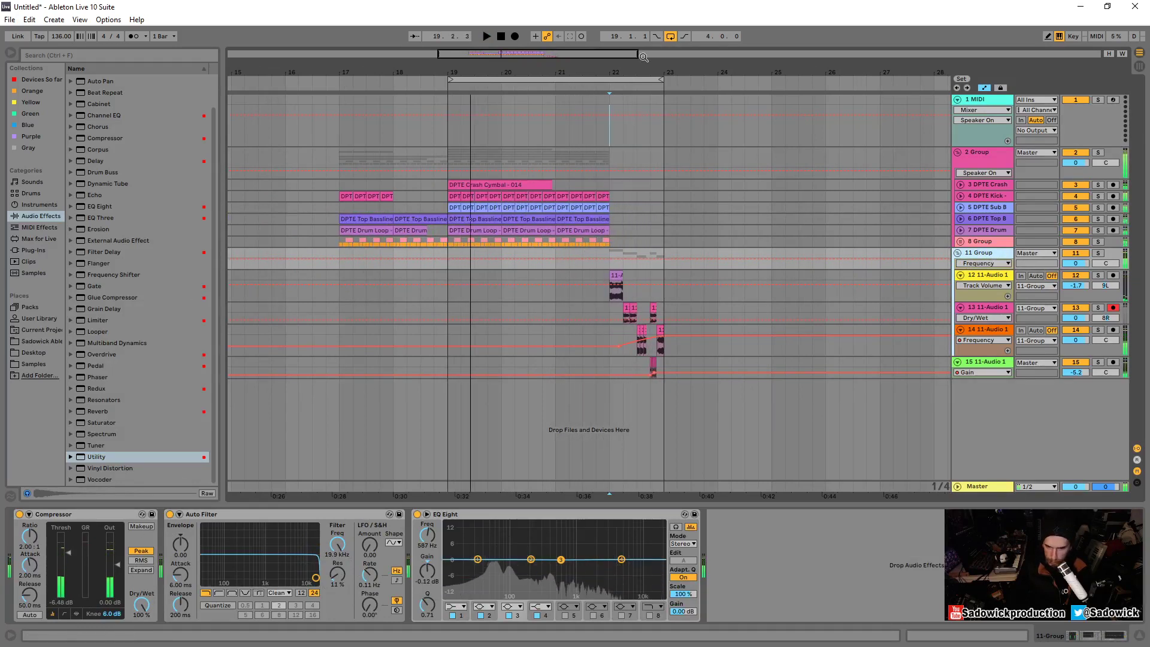
key("space")
Hide the automation and extend the repeated run on the fourth fill track with three more slices, transposing down to -23 semitones
left_click_drag(658, 73, 620, 92)
key("space")
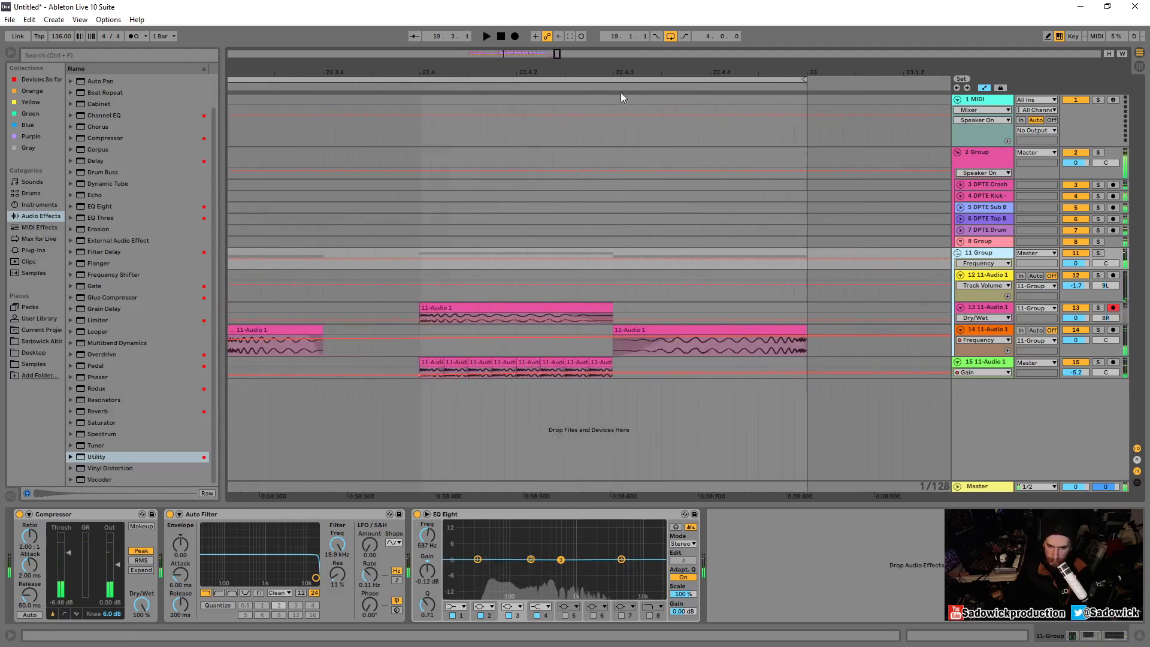
left_click(602, 367)
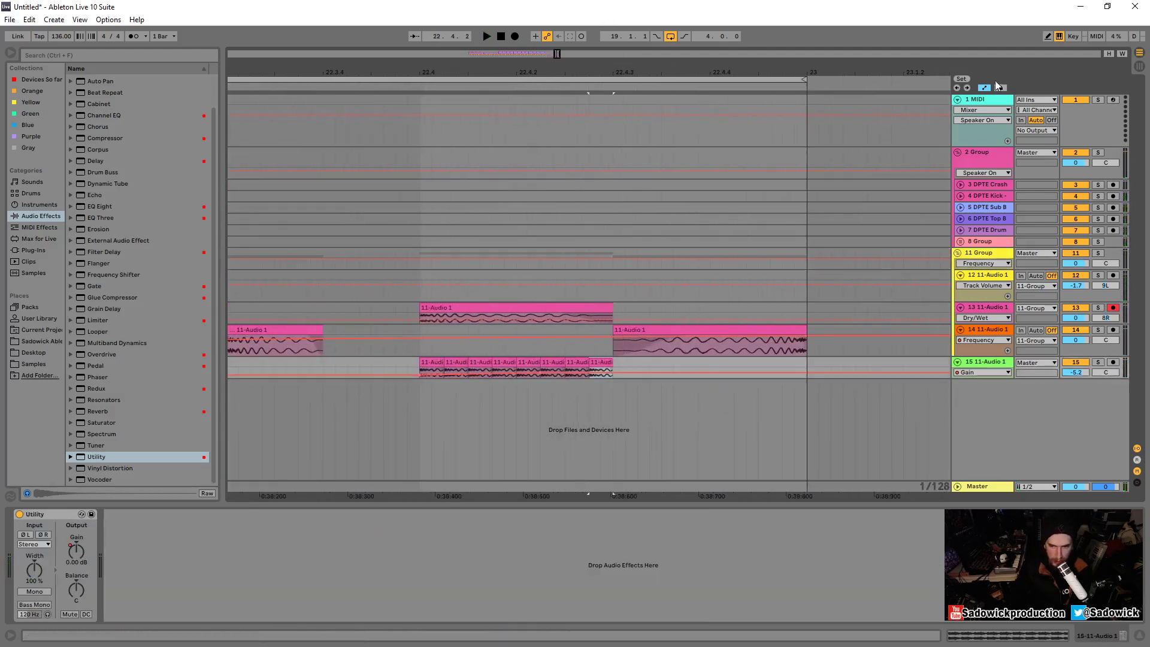
key("a")
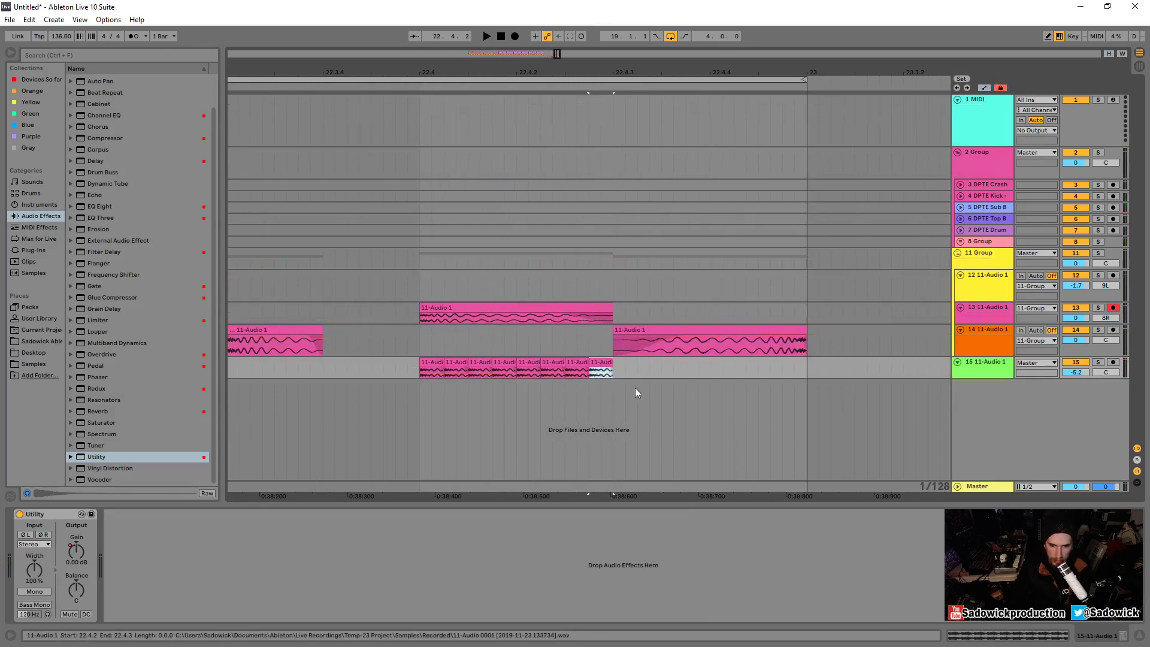
key("shift+Tab")
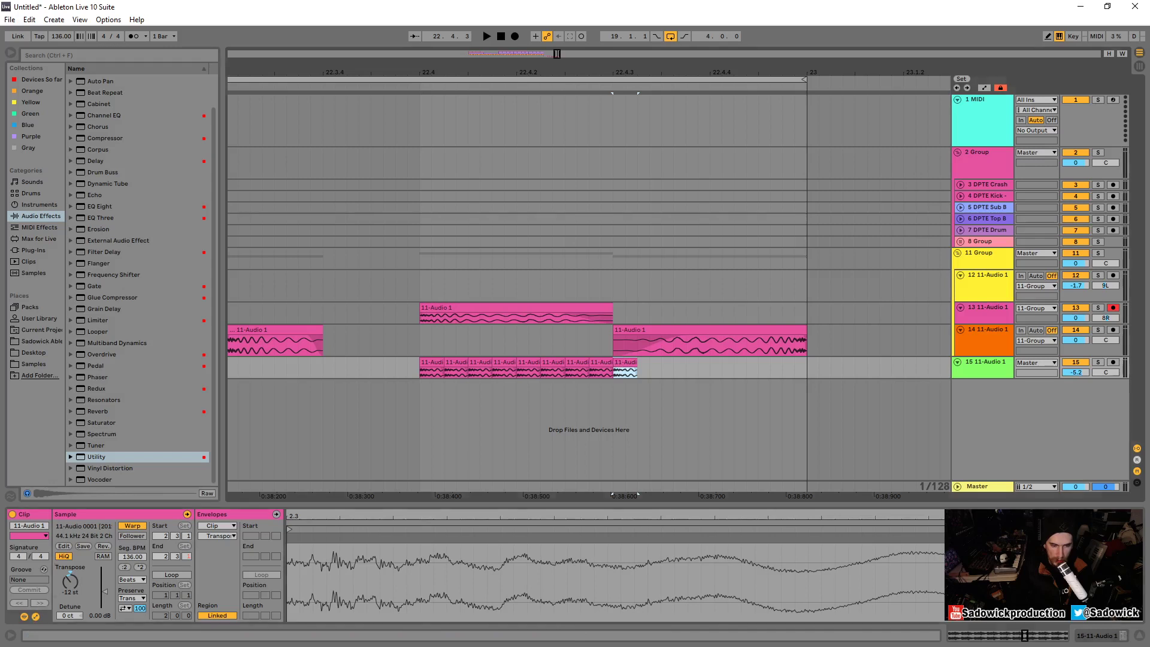
left_click_drag(70, 580, 70, 593)
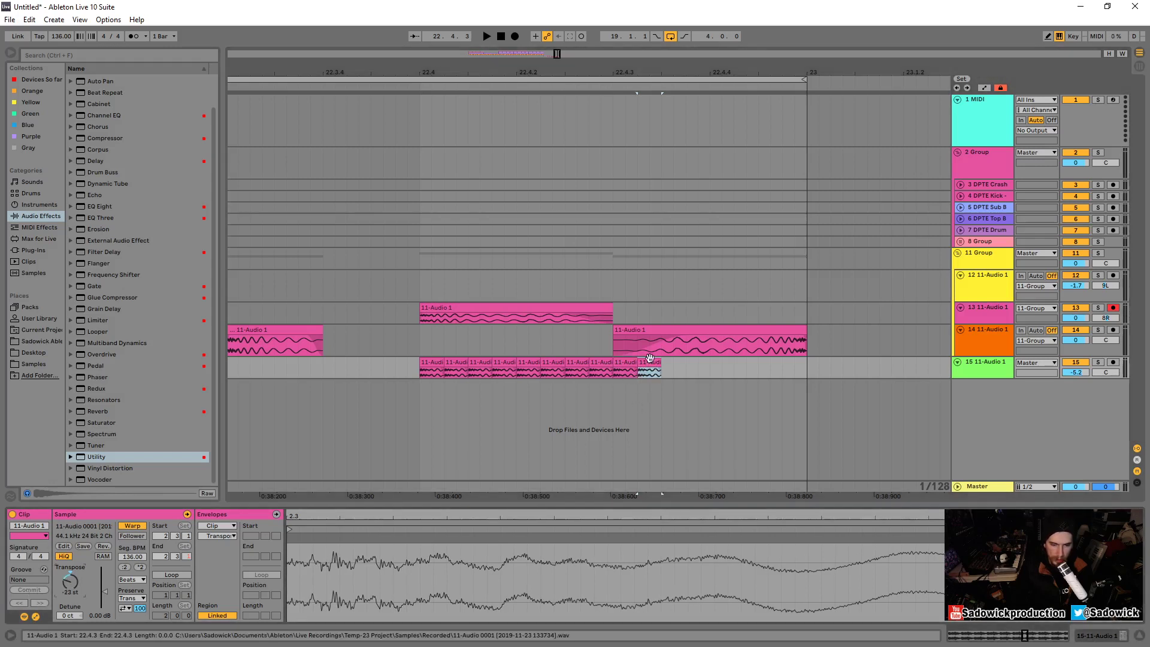
key("ctrl+d")
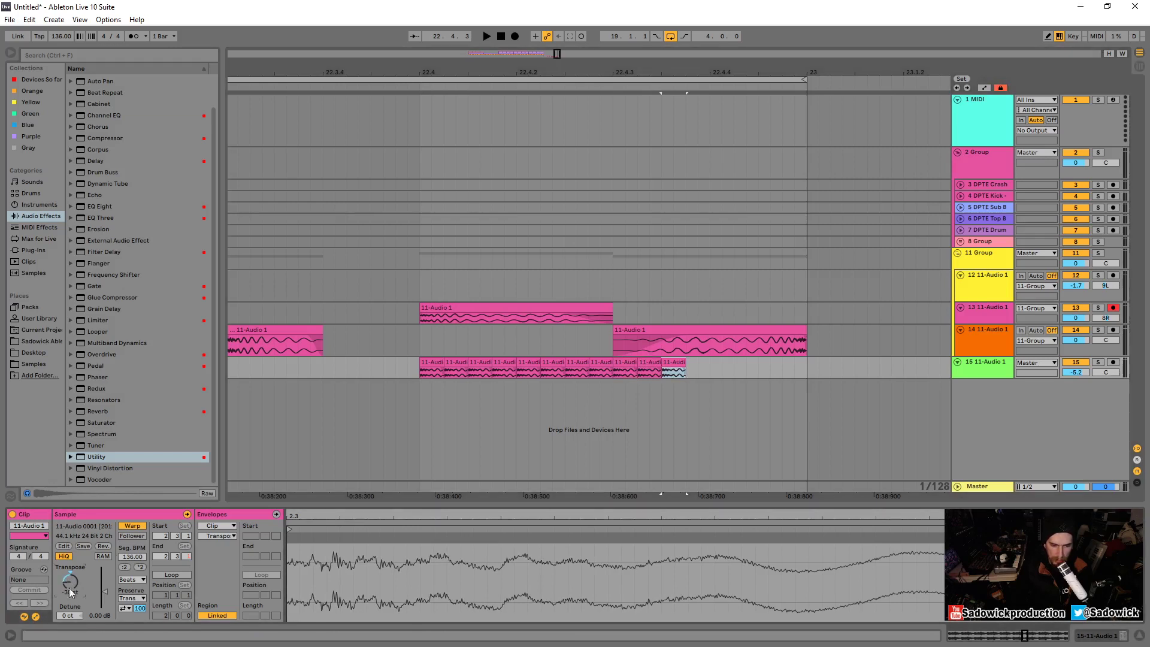
Play the extended run from 22.3.4, and replay the fill from its first clip
left_click(394, 339)
key("space")
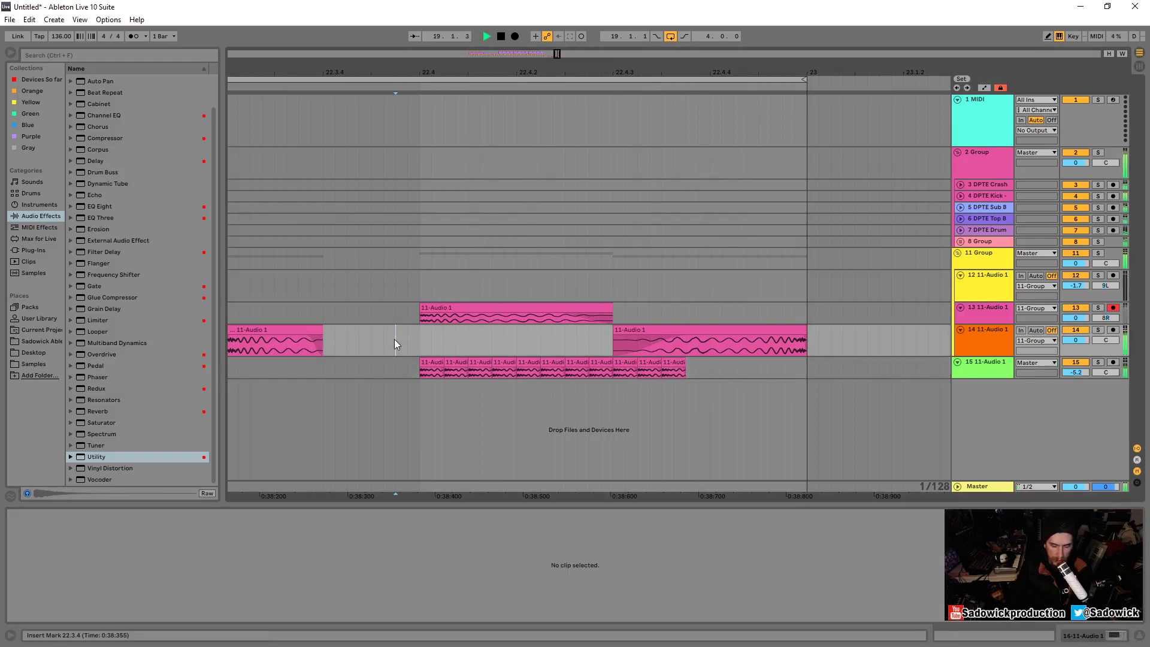
key("minus")
key("minus")
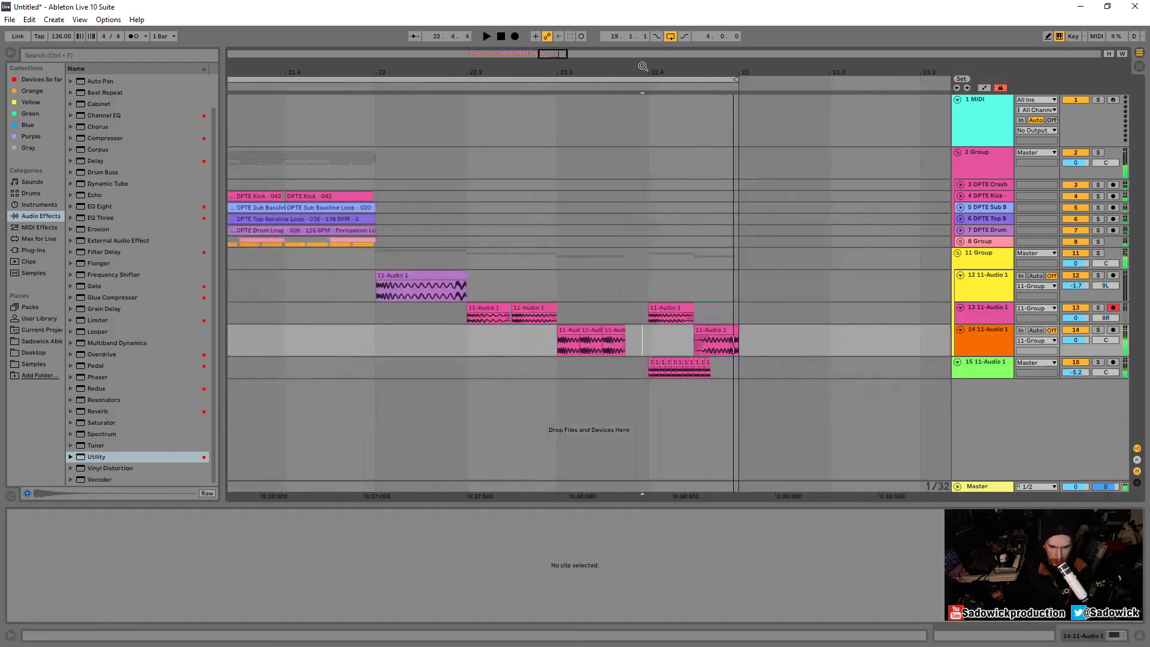
left_click(397, 293)
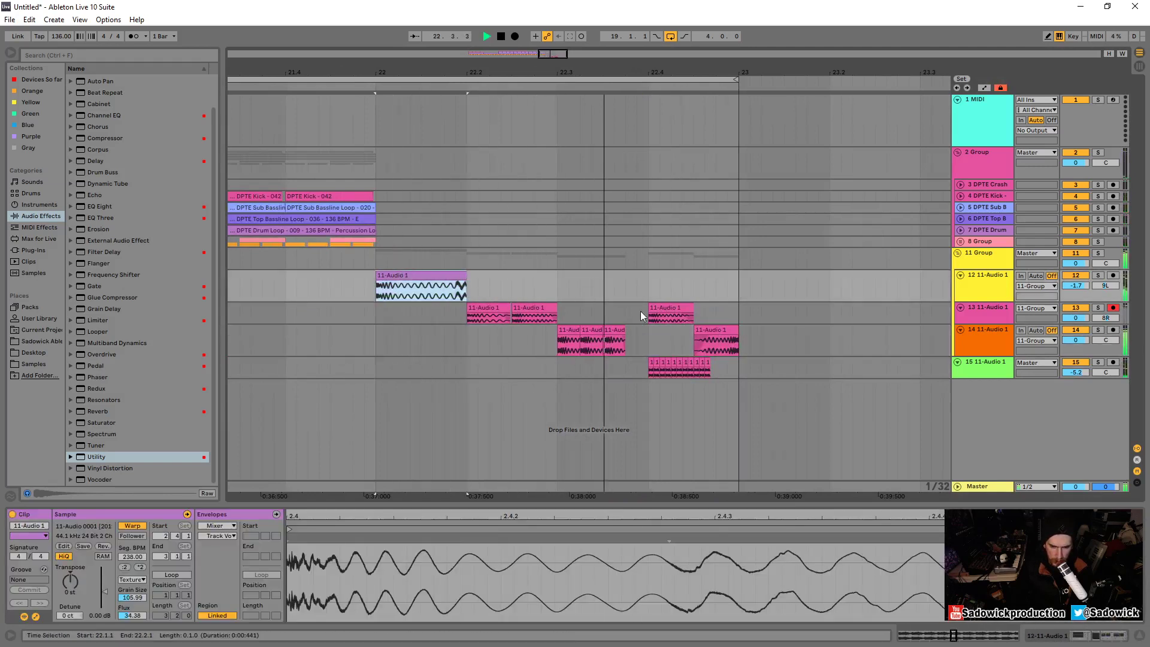
Lengthen the second clip on the second fill track to 22.3.2 and replay the fill
left_click(541, 307)
left_click_drag(557, 311, 580, 311)
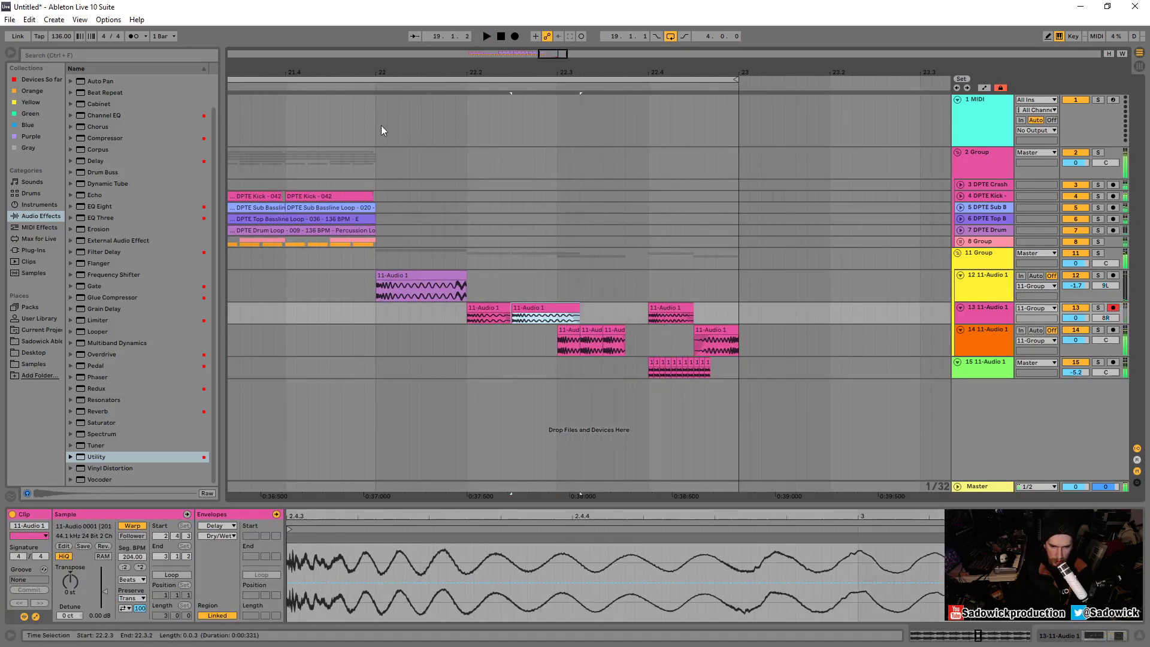
left_click(364, 90)
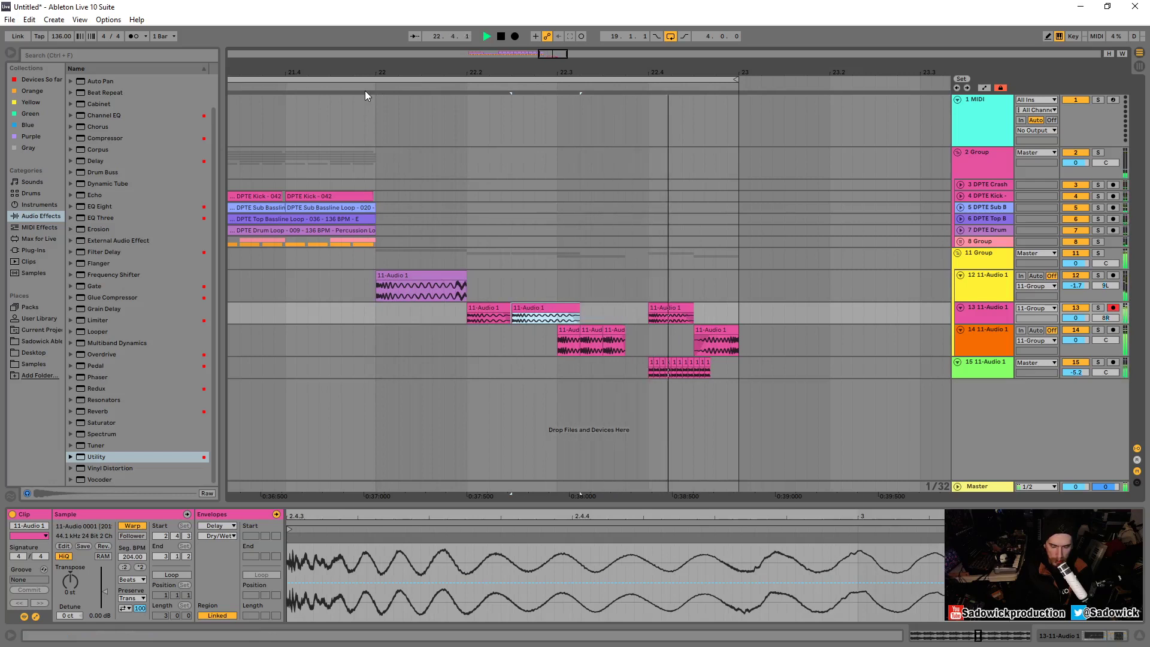
Lengthen the third slice on the third fill track to 22.4.1 and replay the fill
left_click_drag(625, 331, 641, 330)
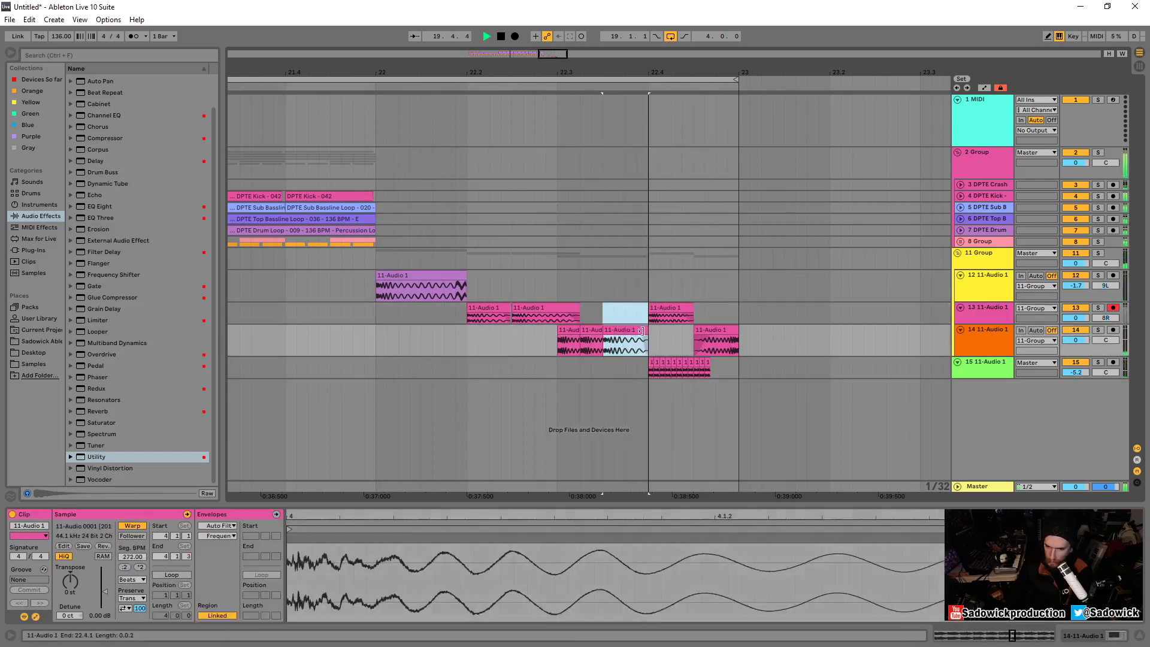
left_click(529, 86)
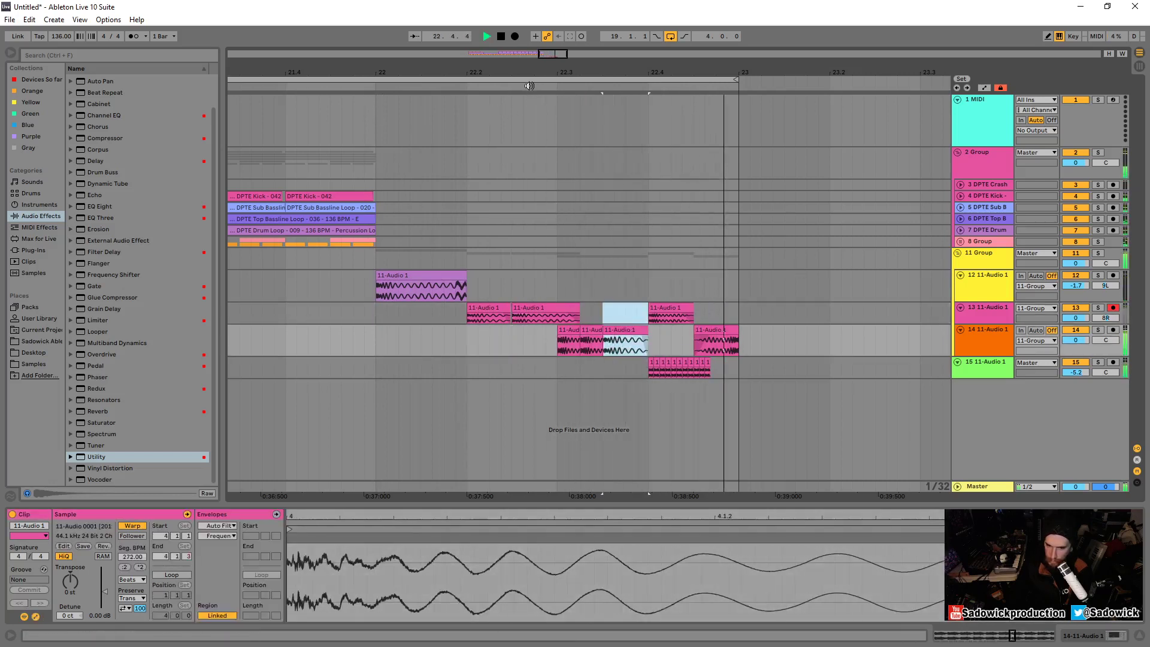
key("space")
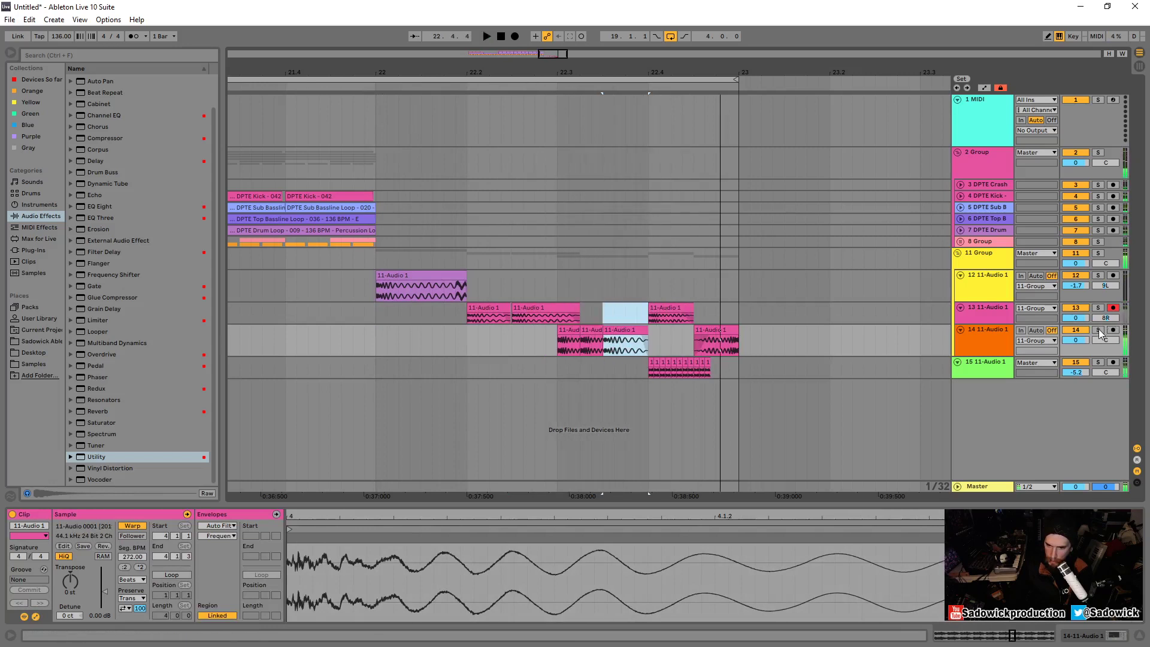
Solo the third fill track and try the Complex and Texture warp modes on its lengthened slice
left_click(633, 327)
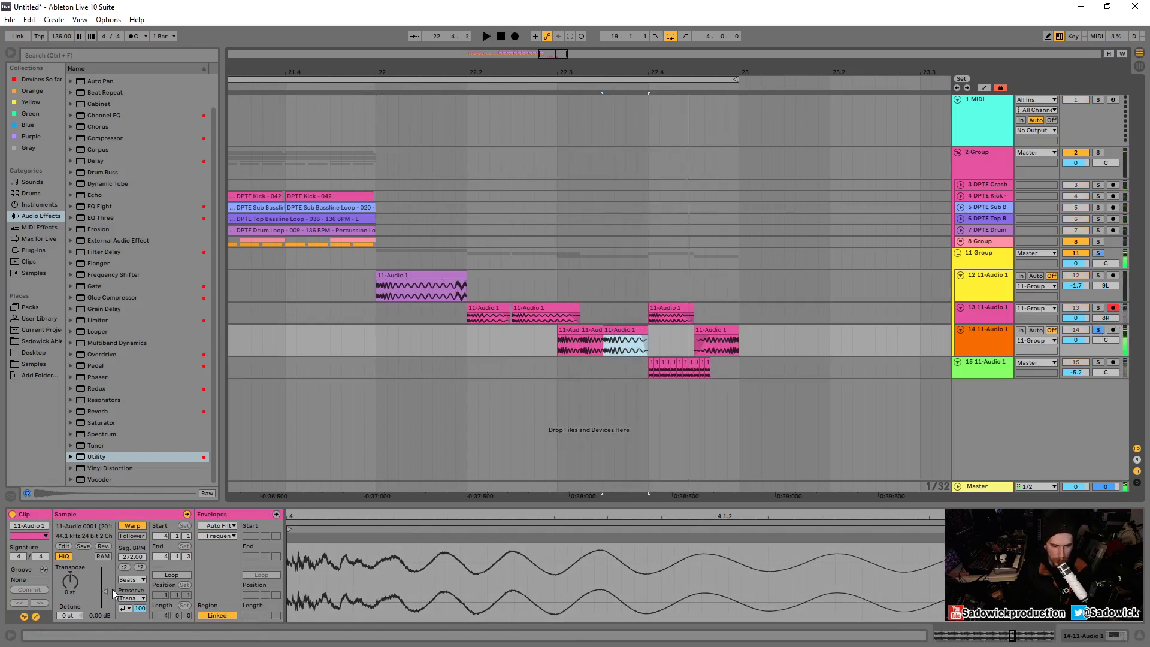
left_click(131, 598)
left_click(128, 598)
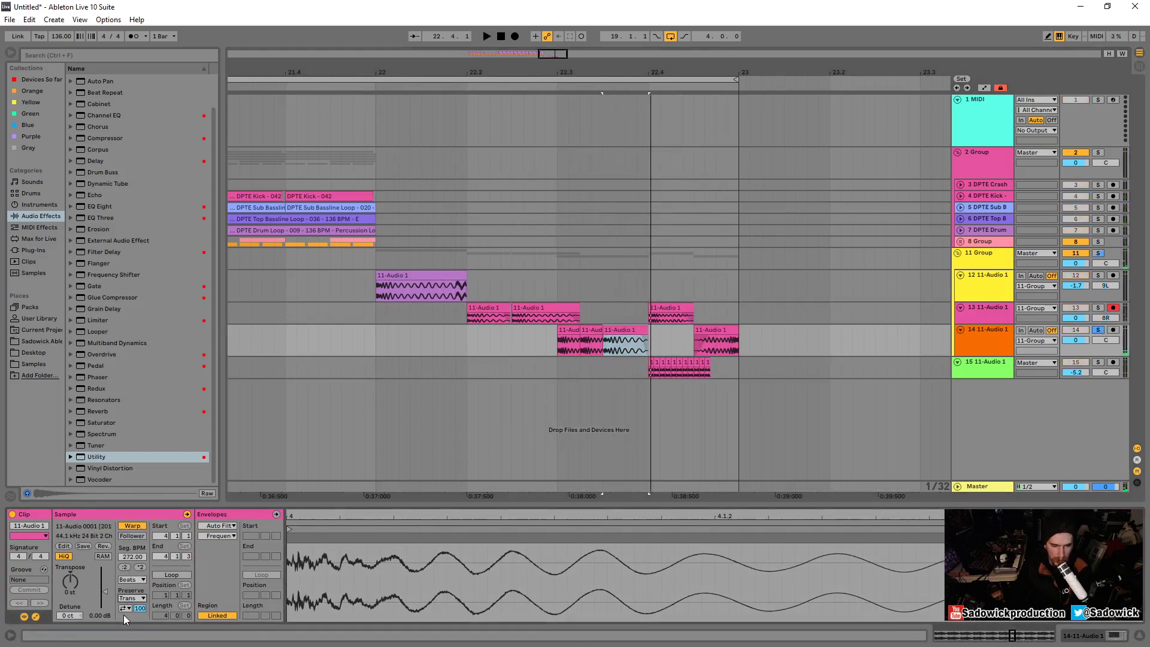
left_click(137, 579)
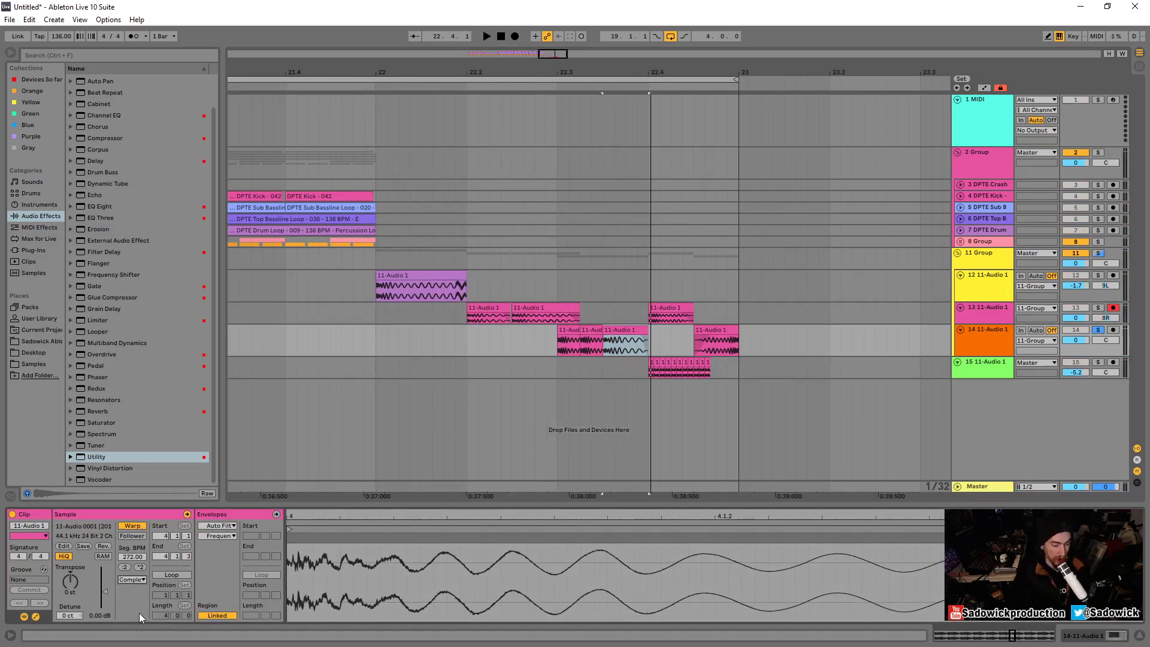
left_click(132, 579)
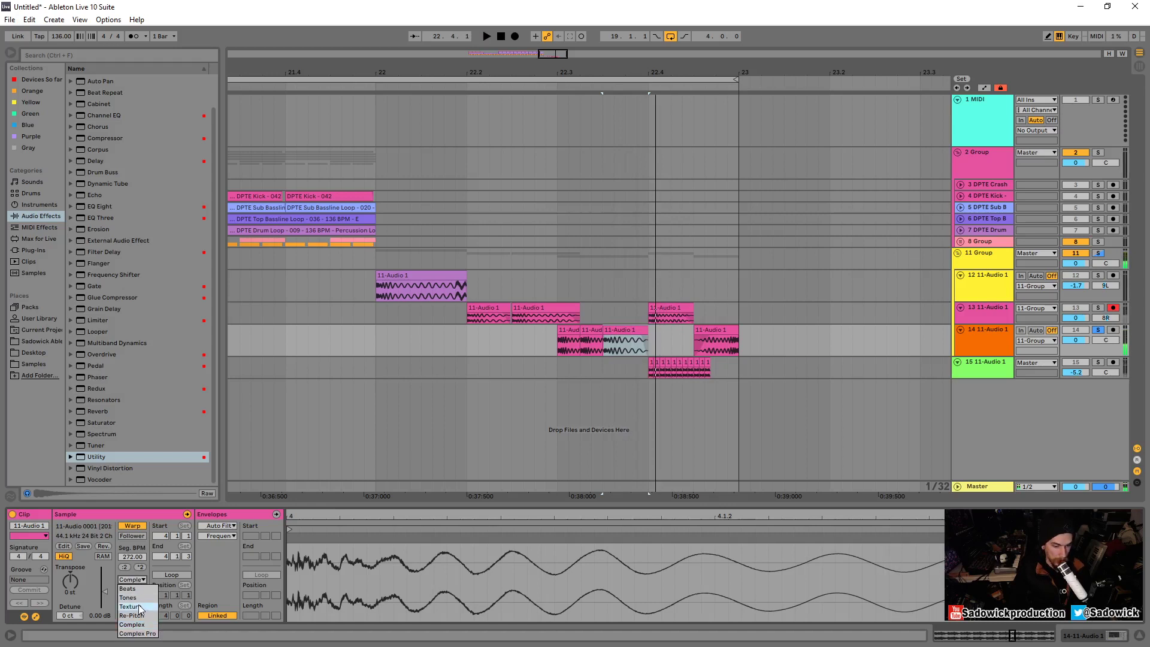
left_click(139, 606)
Try a Texture grain size of 6.08 on the lengthened slice, replaying it in solo
key("space")
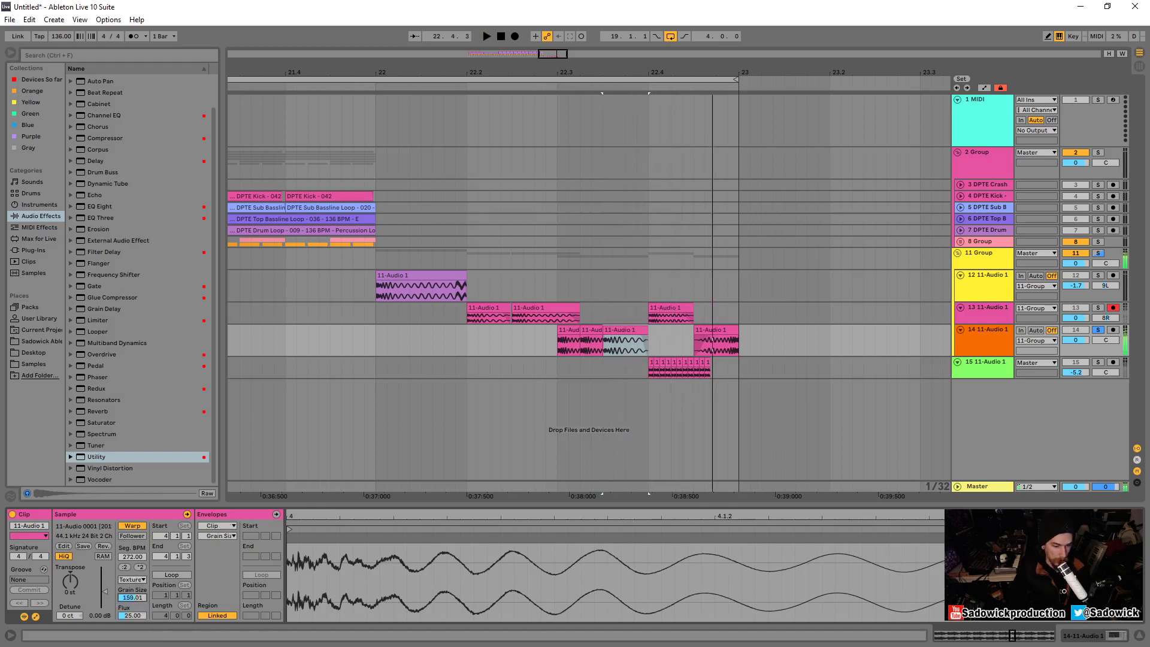
key("space")
key("space")
key("space")
key("space")
key("space")
left_click_drag(132, 598, 132, 599)
key("space")
key("space")
key("space")
key("space")
key("space")
key("space")
key("space")
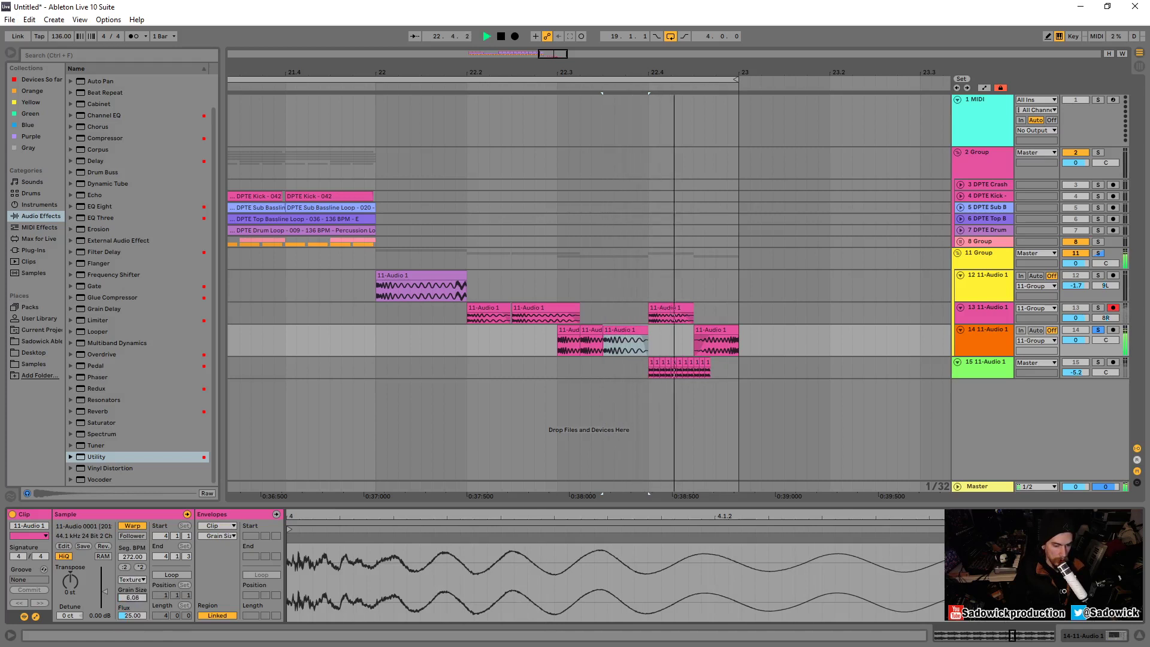
Unsolo the third fill track and play the whole fill from its first clip
key("space")
key("space")
key("space")
key("space")
key("space")
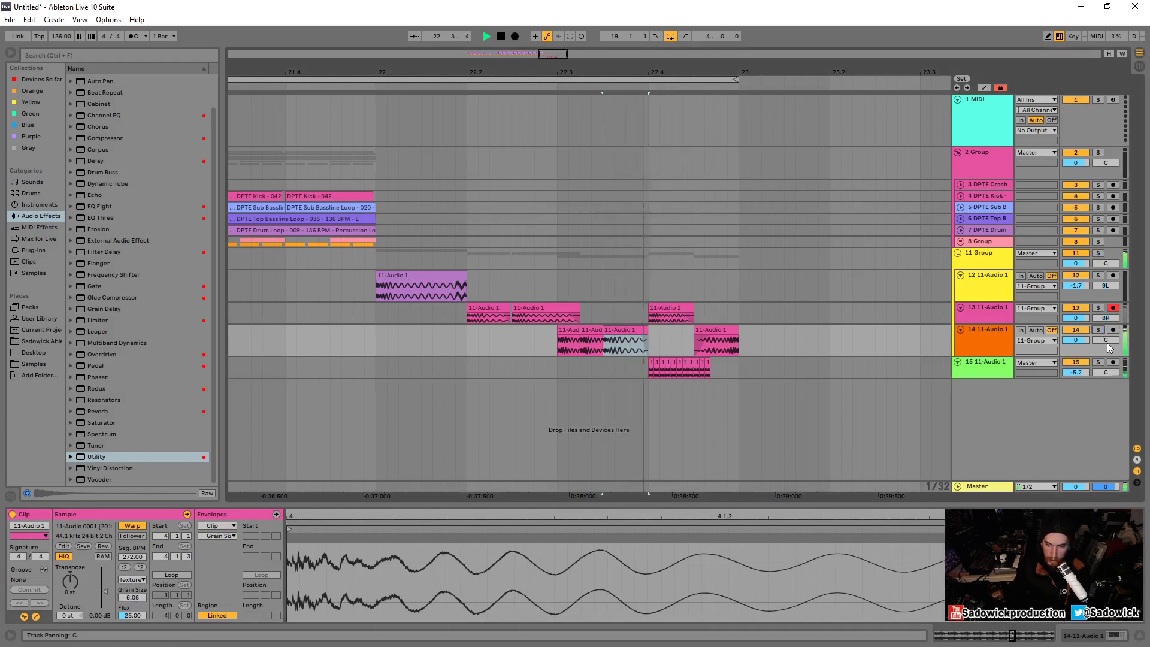
left_click(410, 279)
key("space")
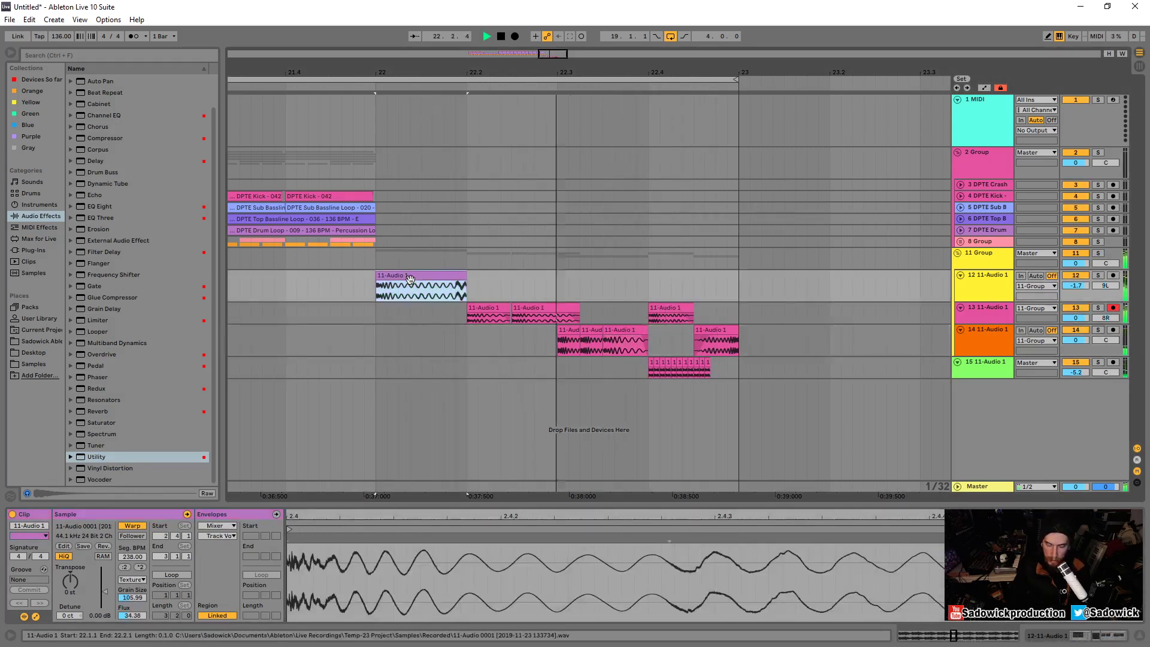
Set the lengthened slice on the third fill track to Tones warp mode with a grain size of 43.43
left_click(623, 339)
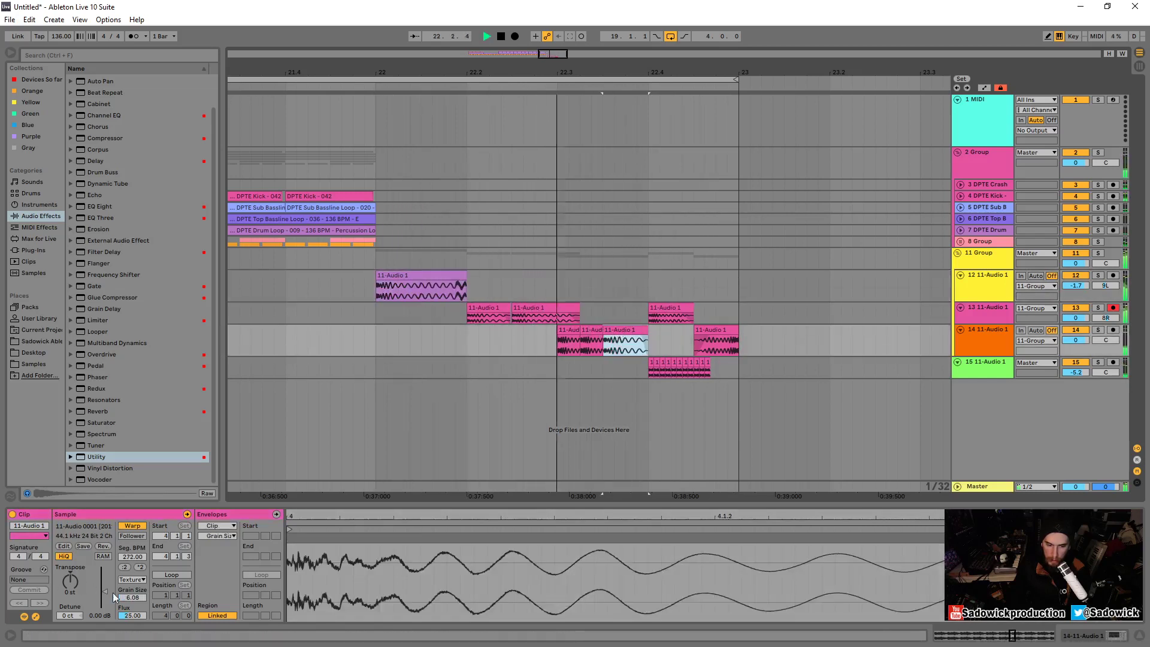
left_click(142, 580)
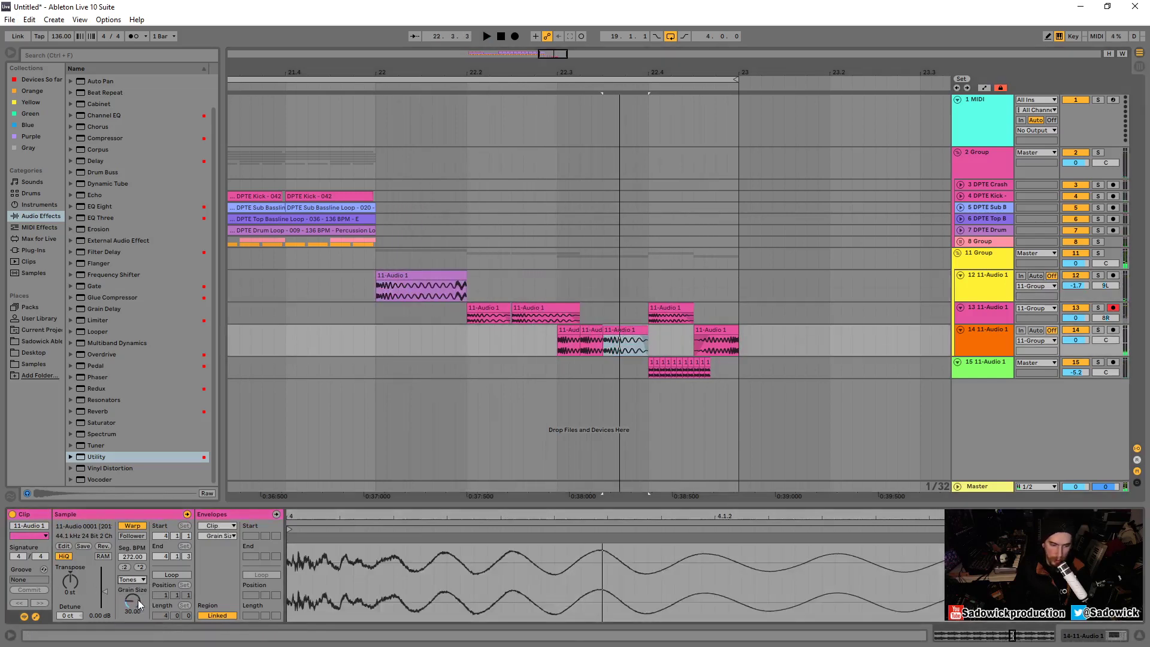
left_click_drag(133, 601, 130, 602)
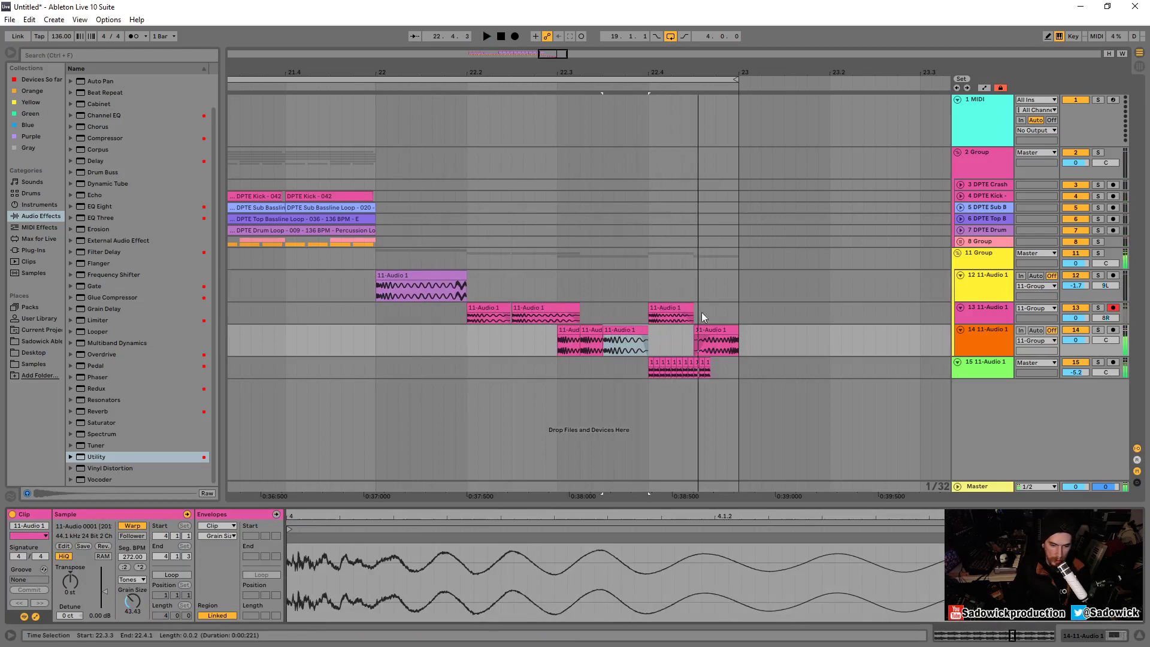
Transpose the lengthened slice, trying -5 and settling on -3 semitones, and replay the fill from its first clip
left_click_drag(70, 578, 70, 583)
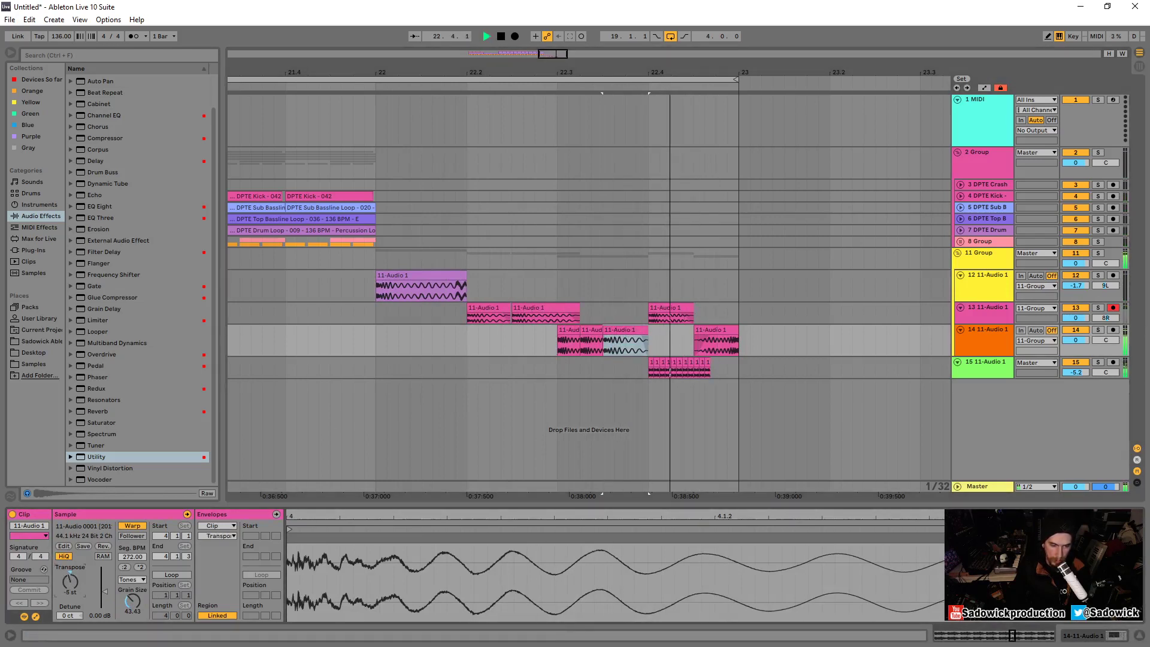
left_click(477, 278)
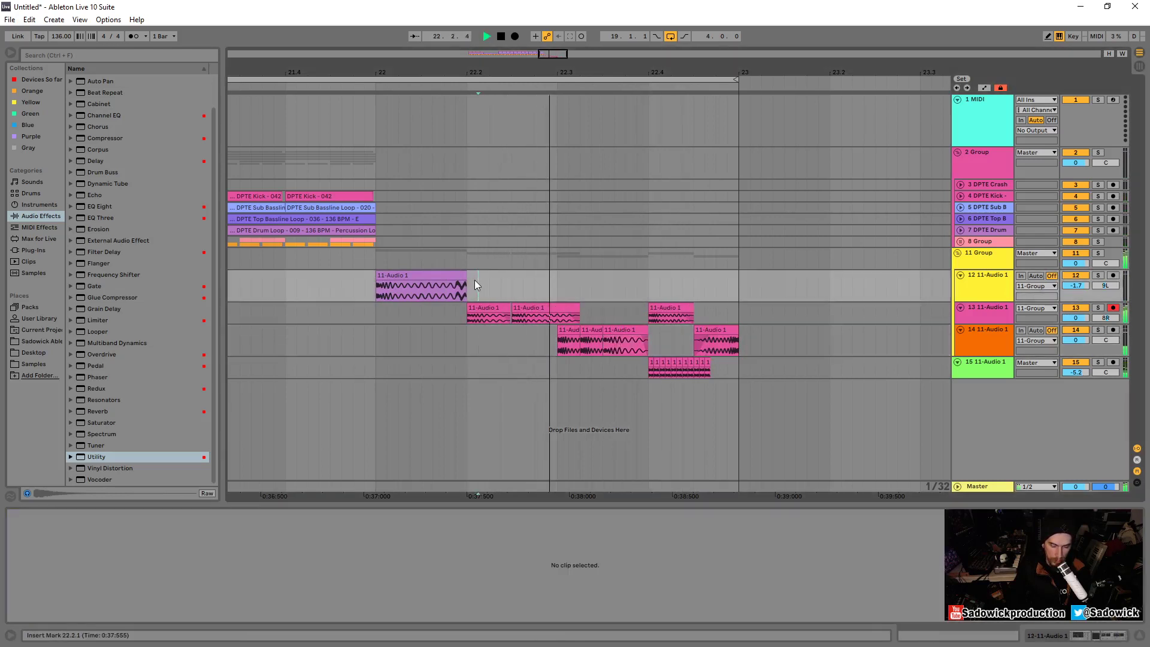
left_click(402, 278)
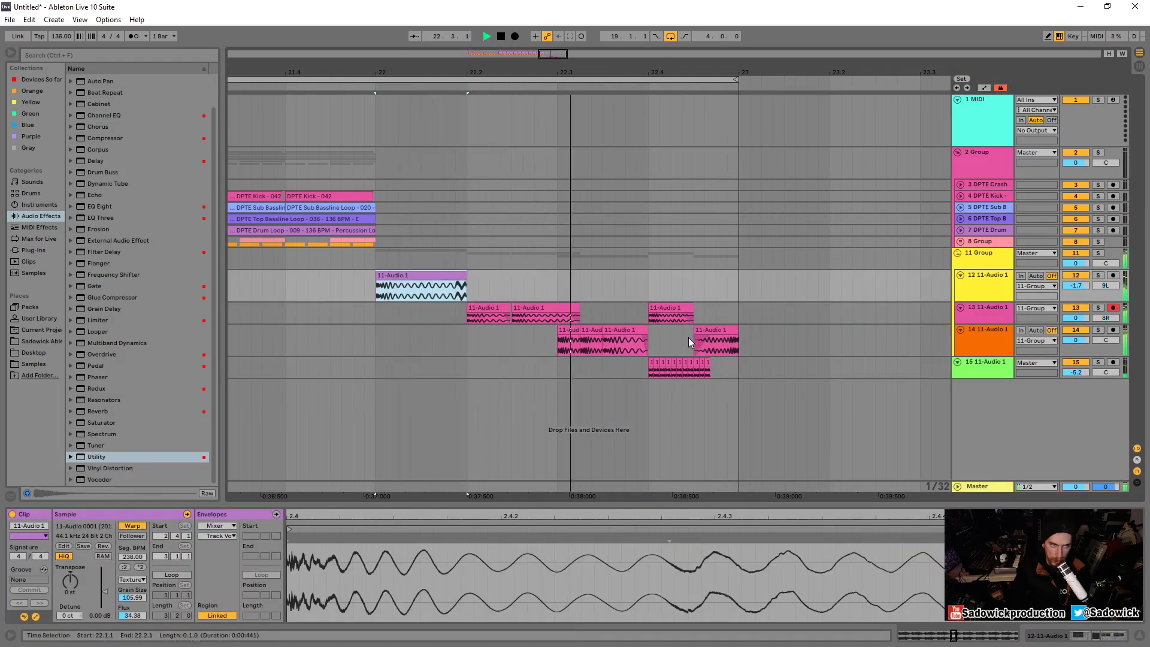
left_click(623, 341)
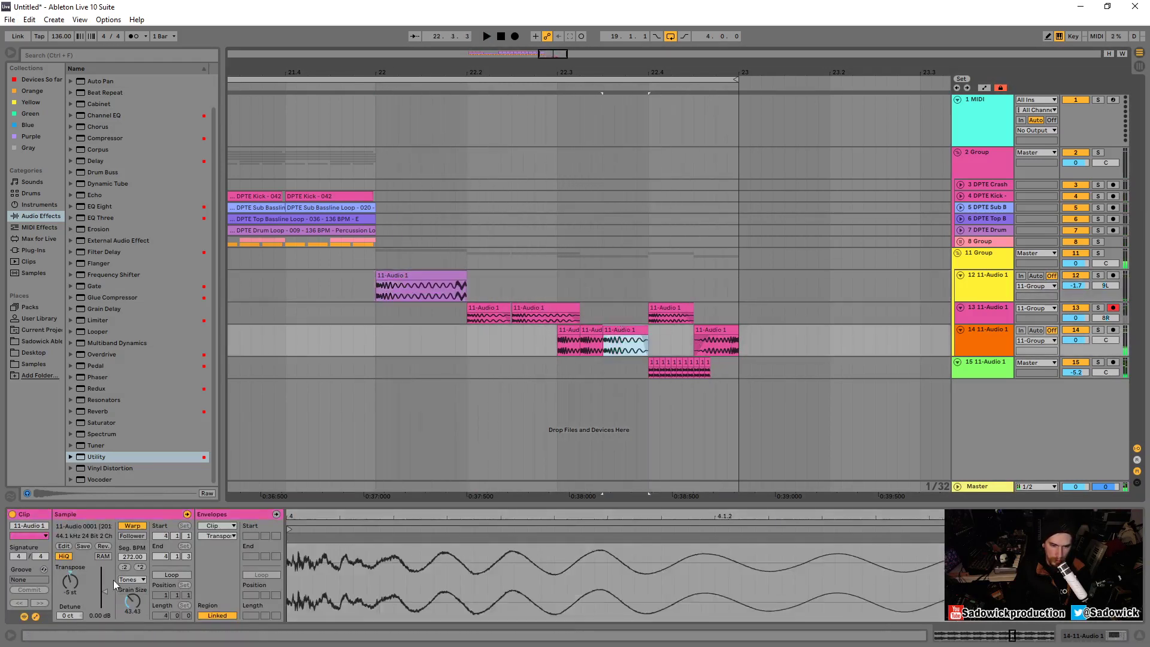
key("space")
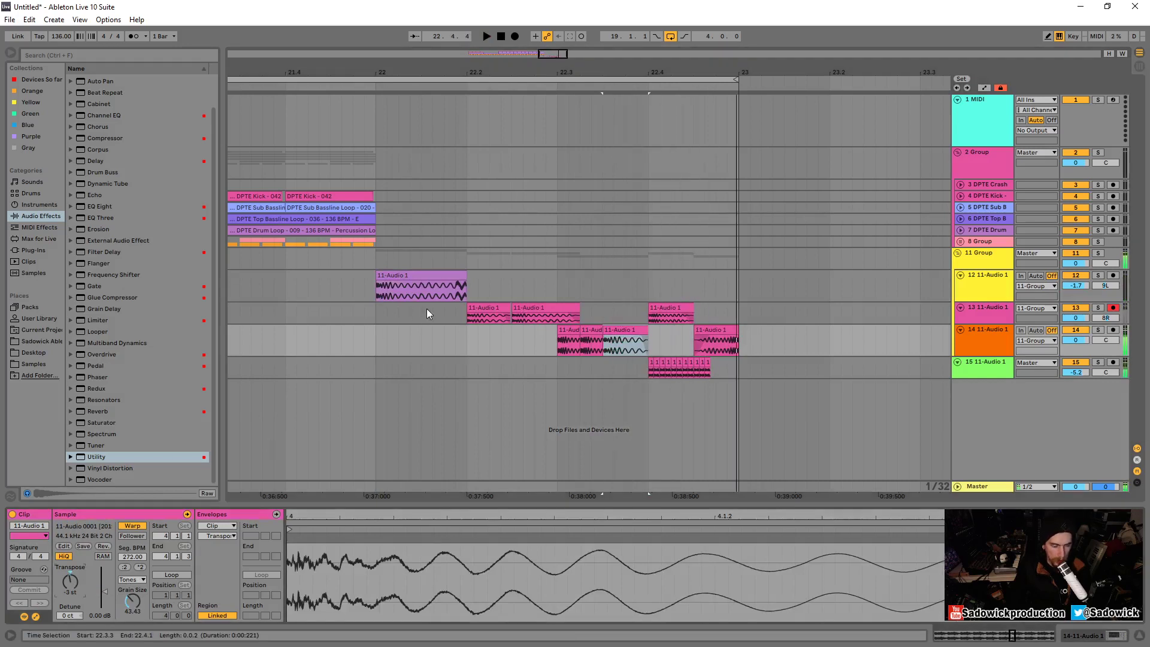
Set the loop to one bar from 22.1.1 so it covers only the fill
key("minus")
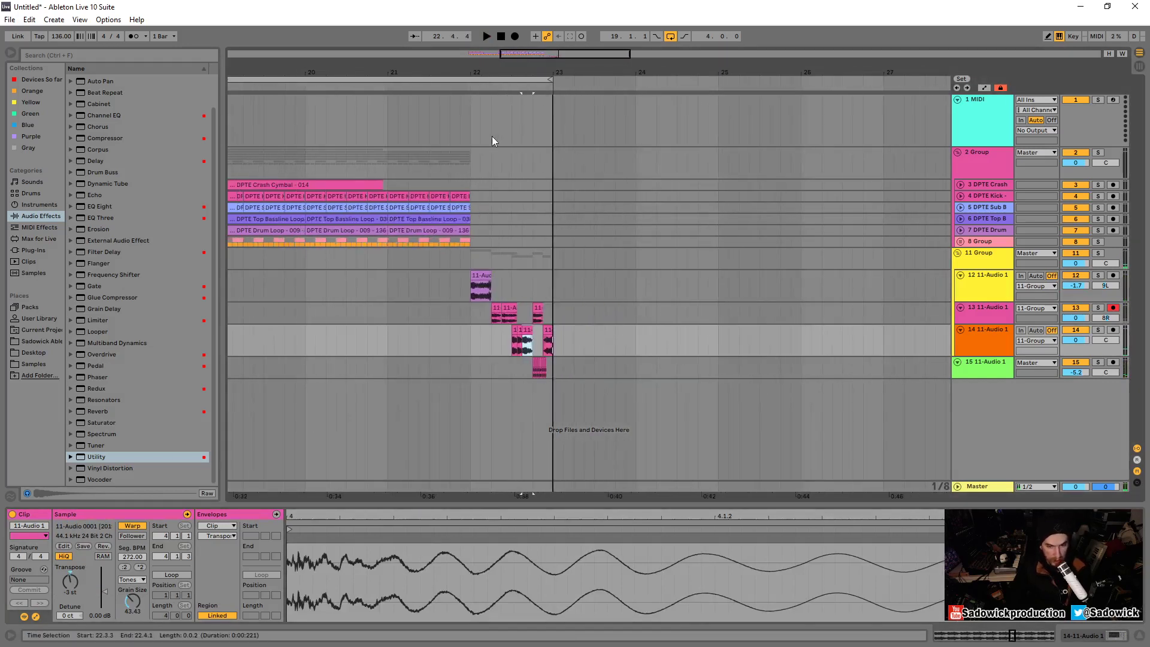
key("minus")
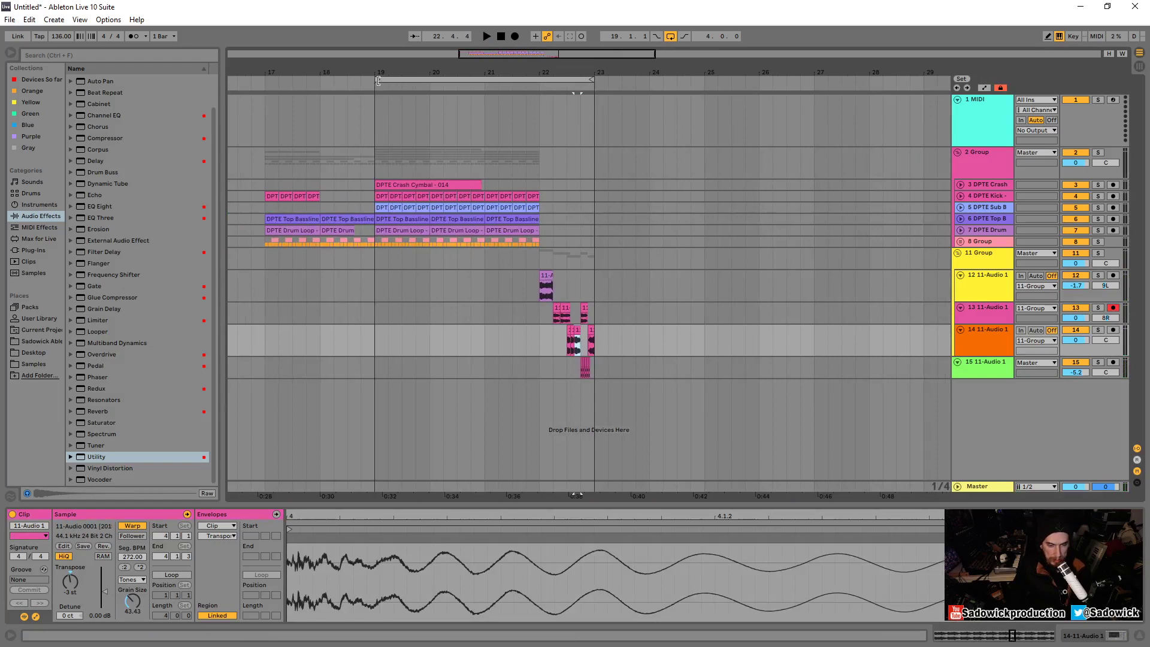
left_click_drag(378, 81, 569, 86)
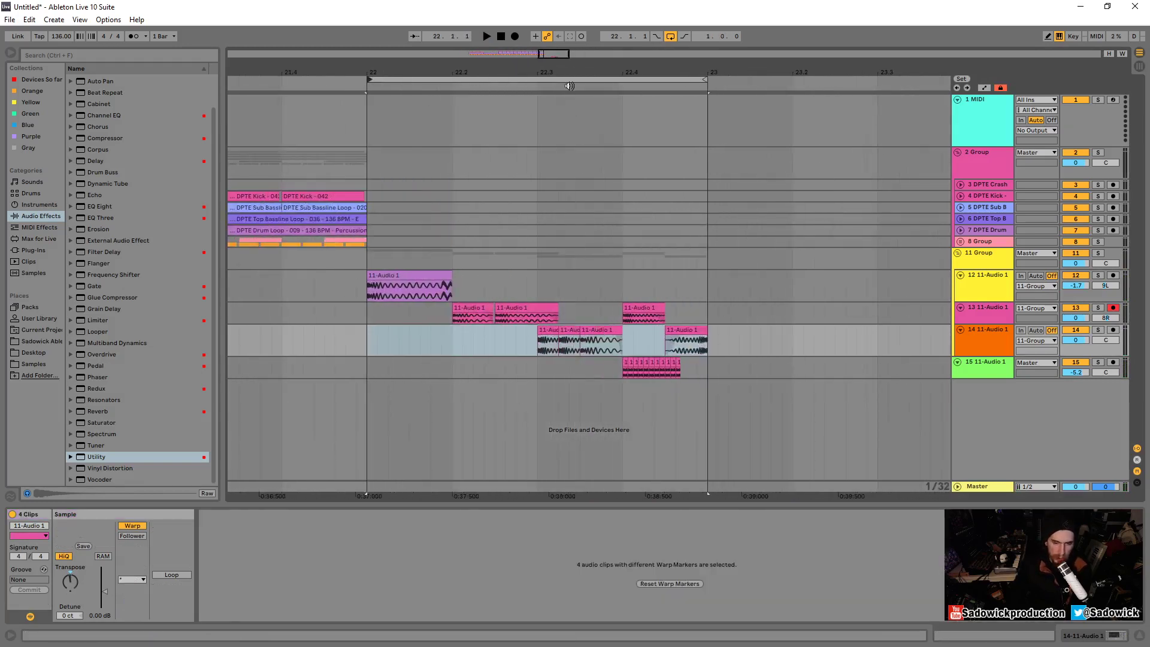